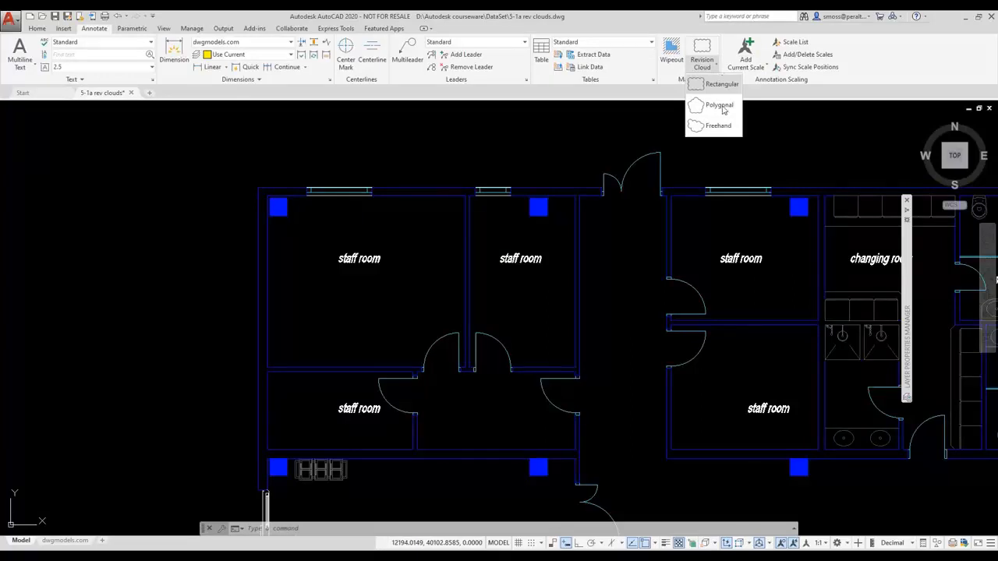
Step: Draw a polygonal revision cloud around the two upper-left staff rooms' doors, extending up into the narrower staff room
click(716, 105)
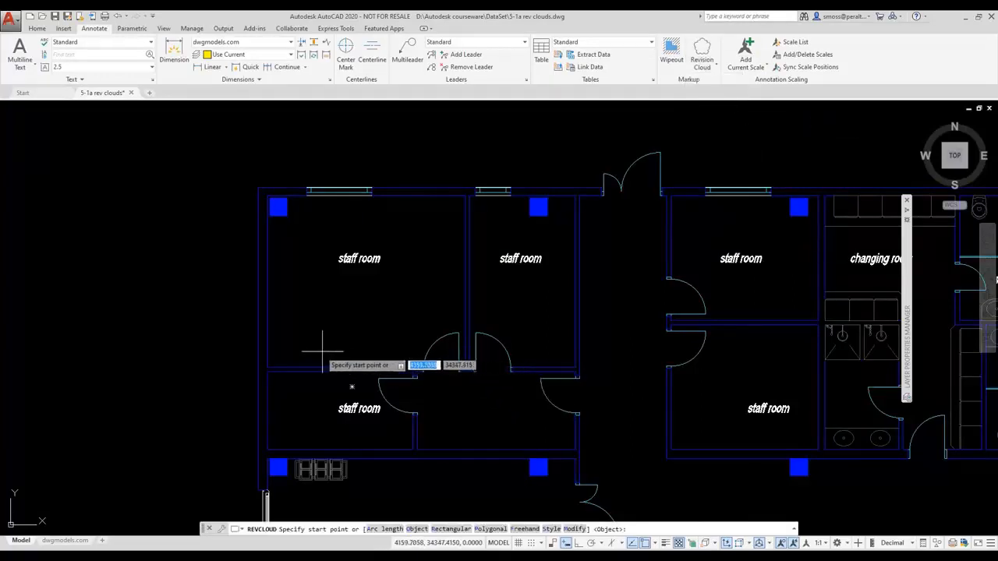
click(280, 352)
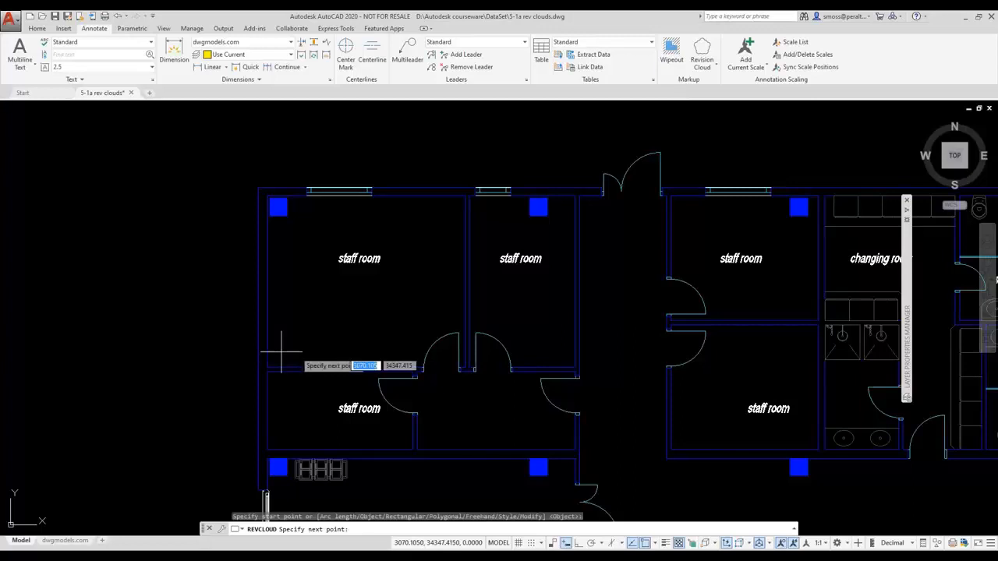
click(430, 337)
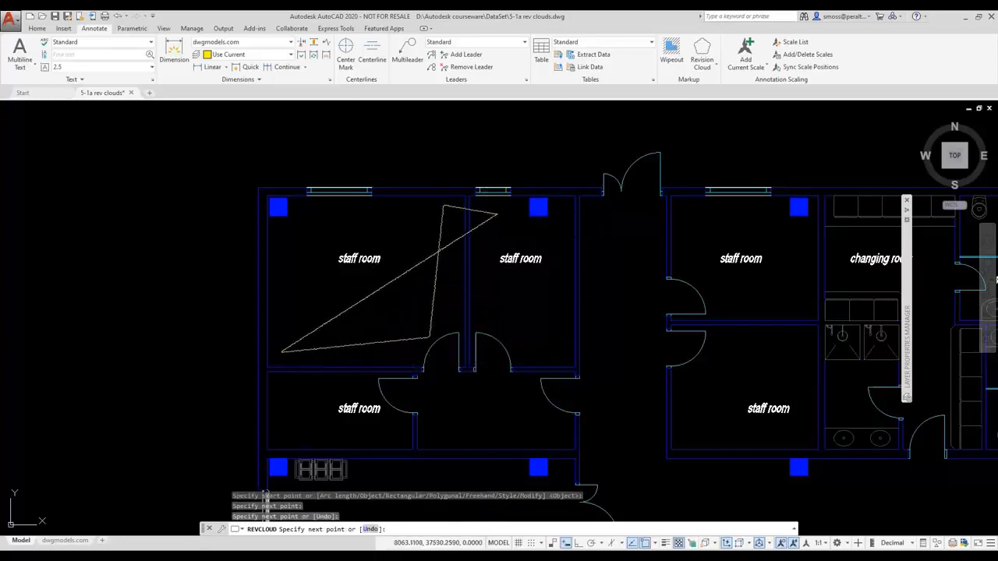
click(499, 212)
click(512, 372)
click(514, 388)
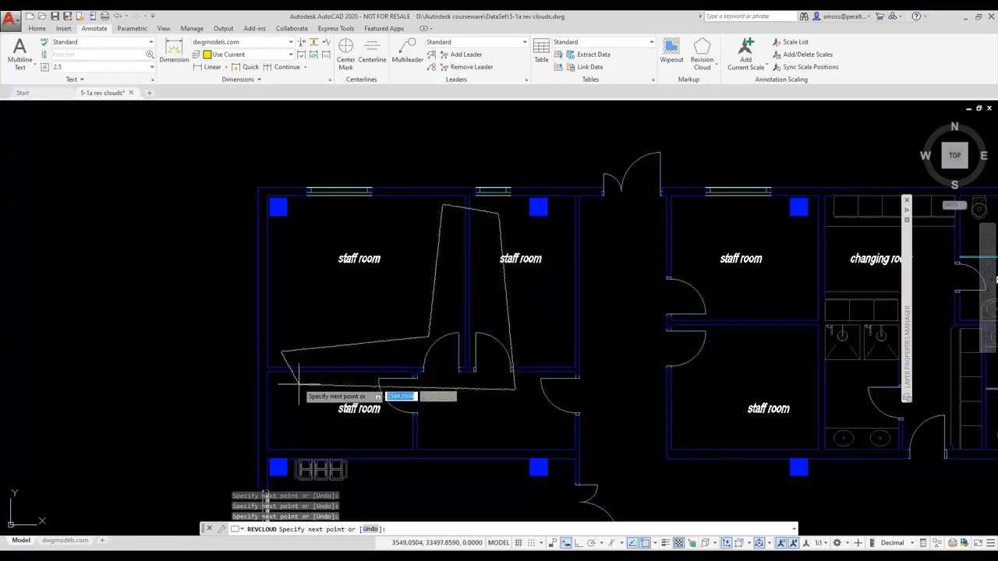
right_click(299, 384)
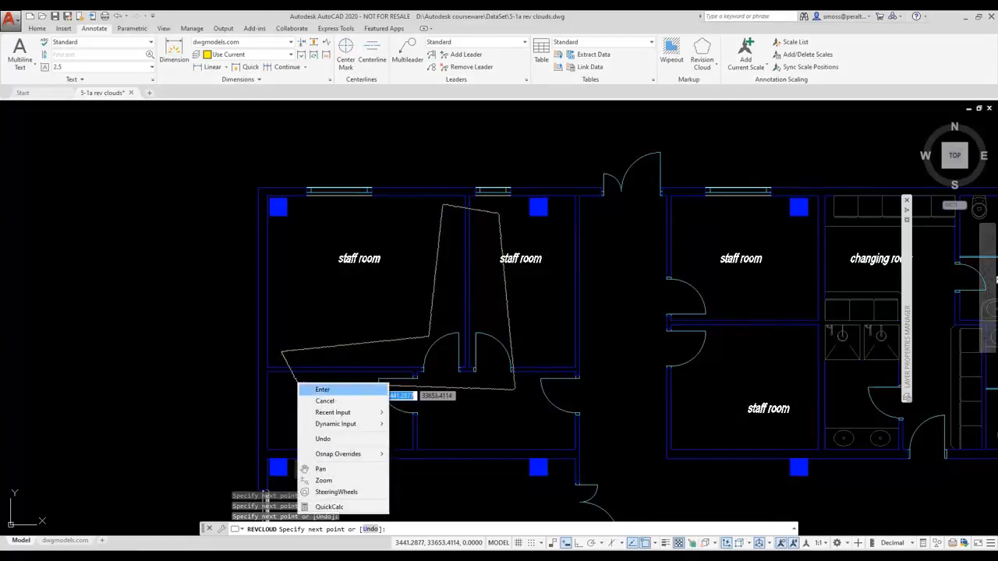
click(322, 389)
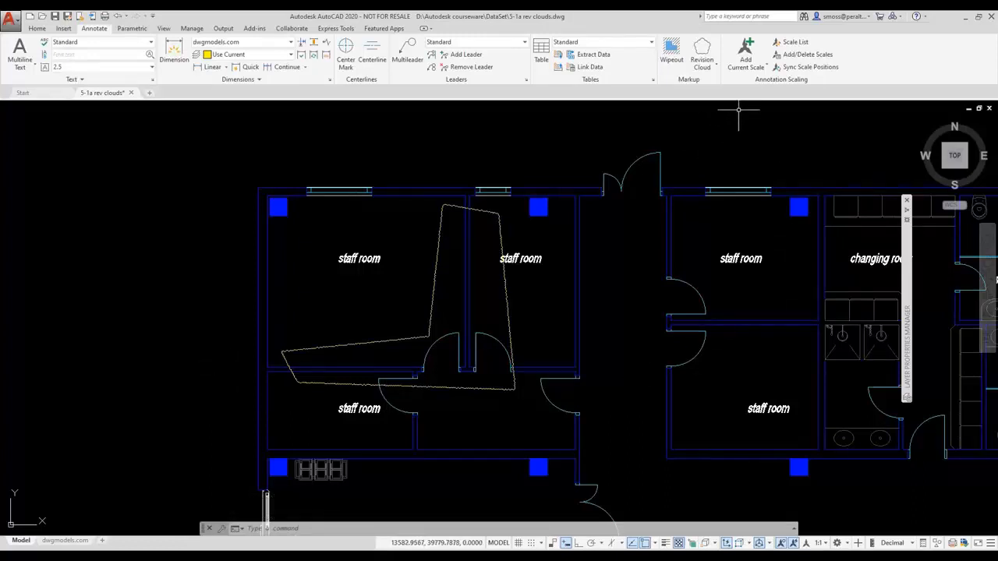
Step: Draw a rectangular revision cloud around the door of the lower-left staff room
click(708, 67)
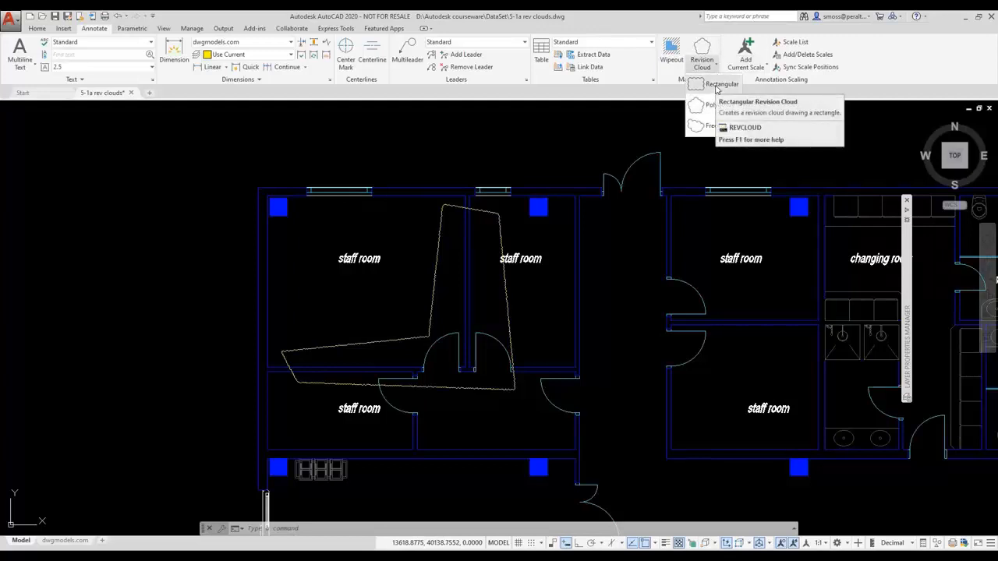
click(717, 85)
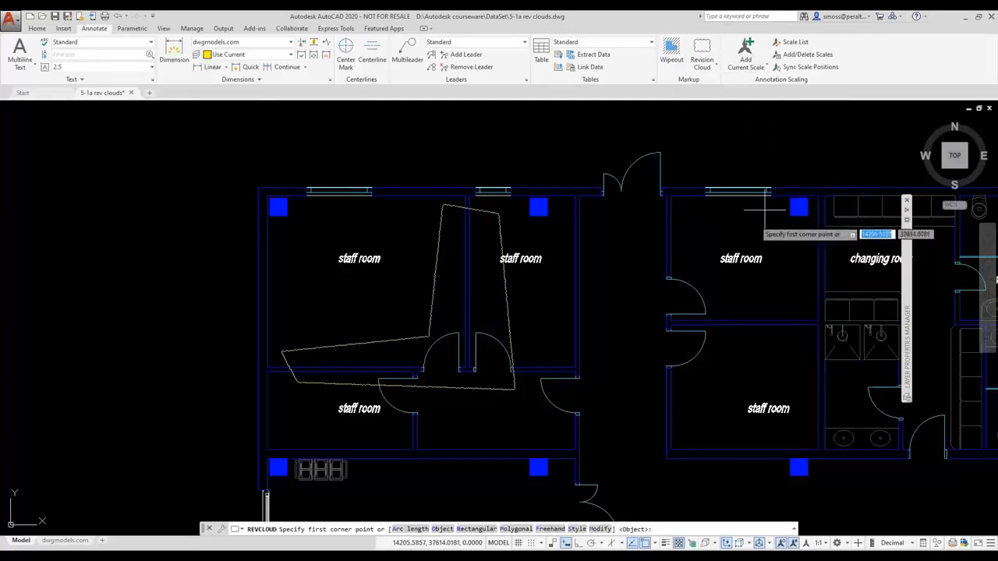
click(373, 357)
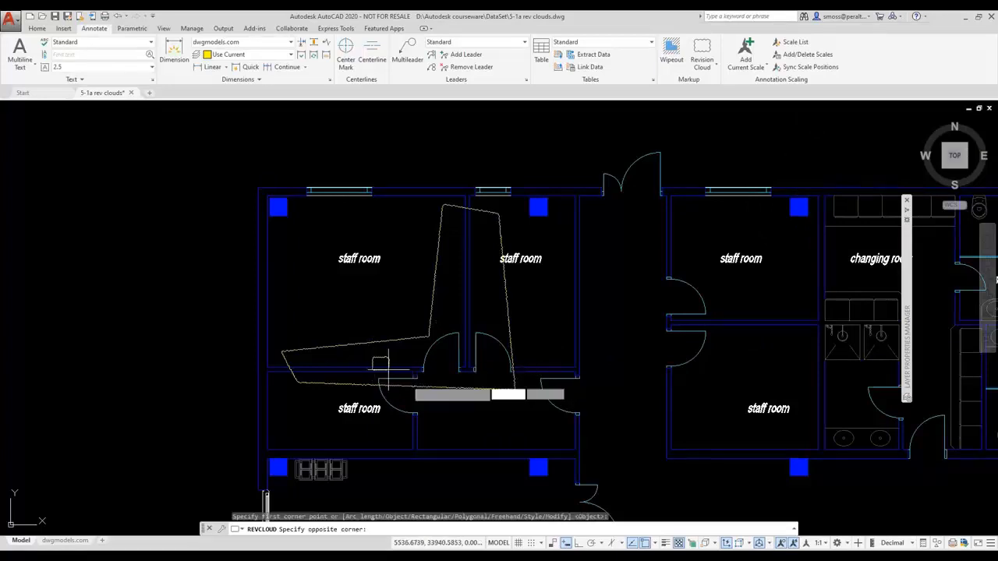
click(448, 471)
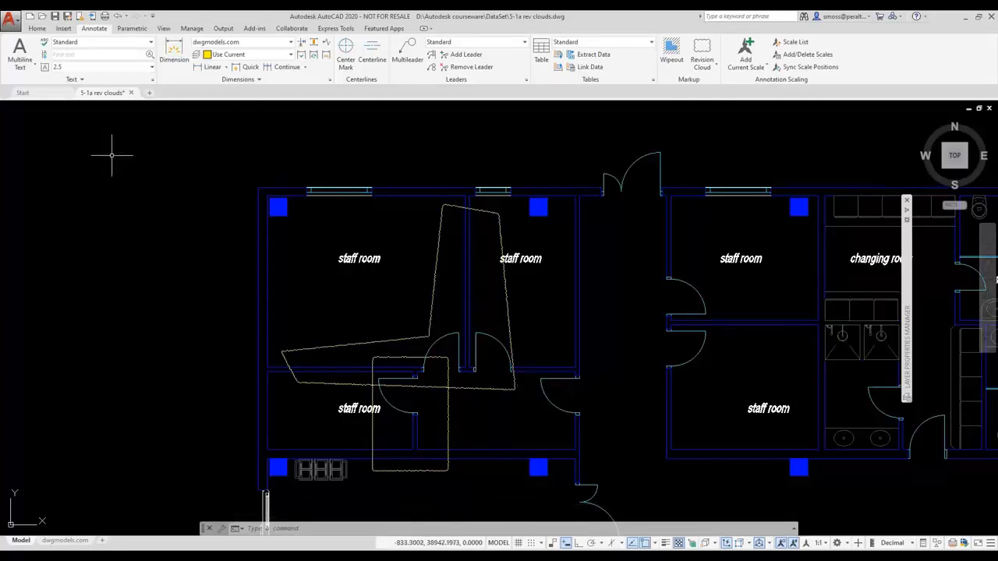
Step: Draw a flat, wide ellipse from its centre on the wall by the narrow staff room's door
click(36, 30)
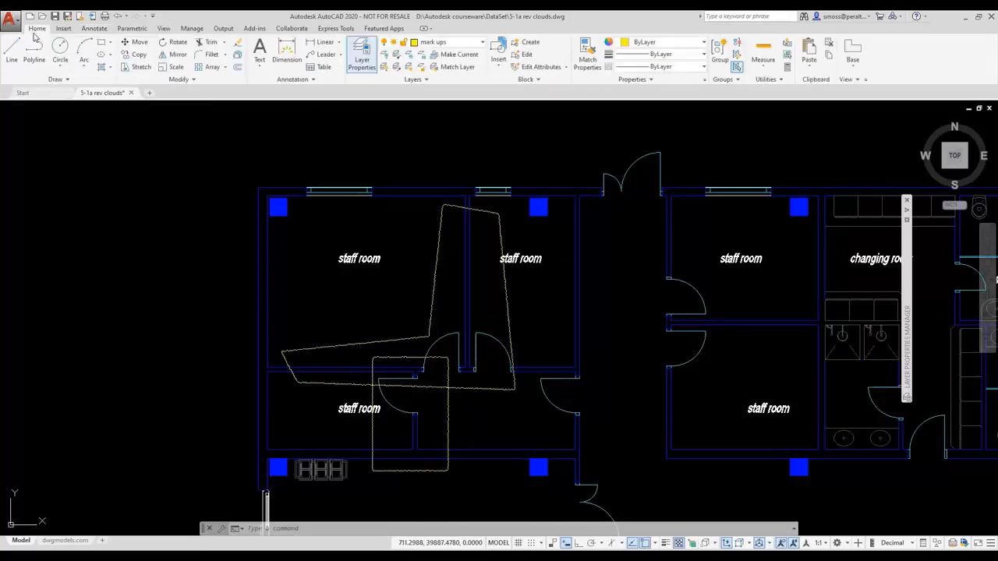
click(111, 55)
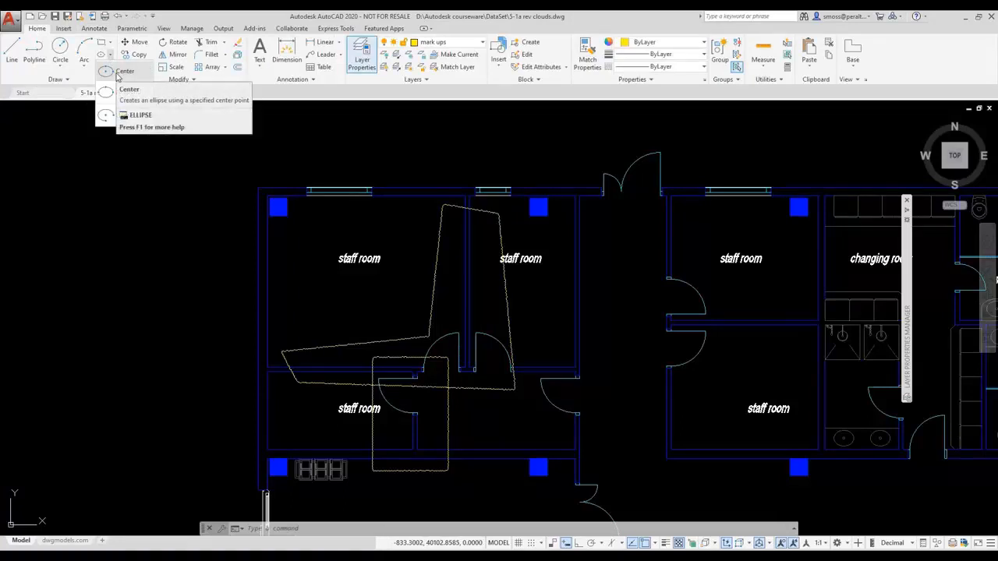
click(121, 71)
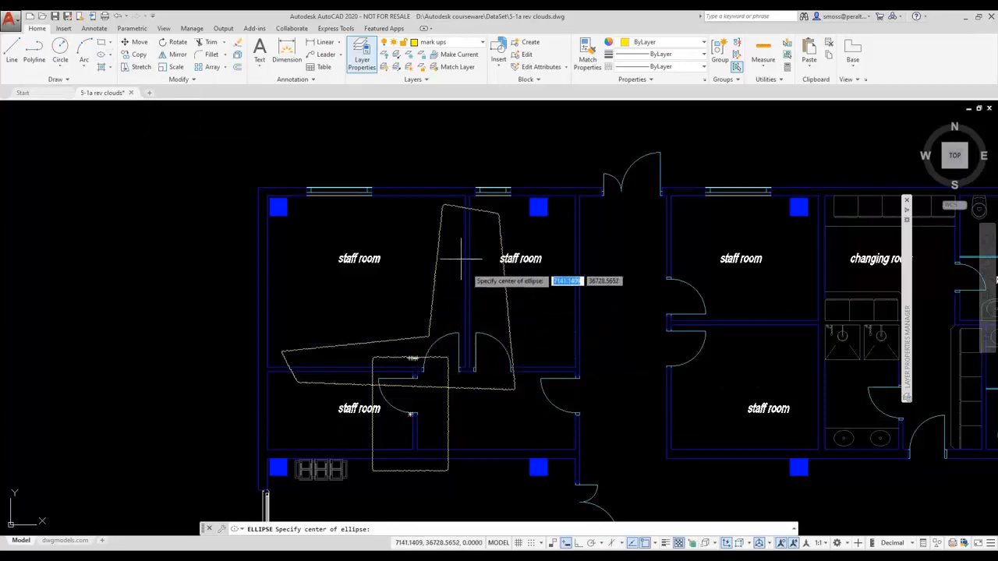
click(503, 371)
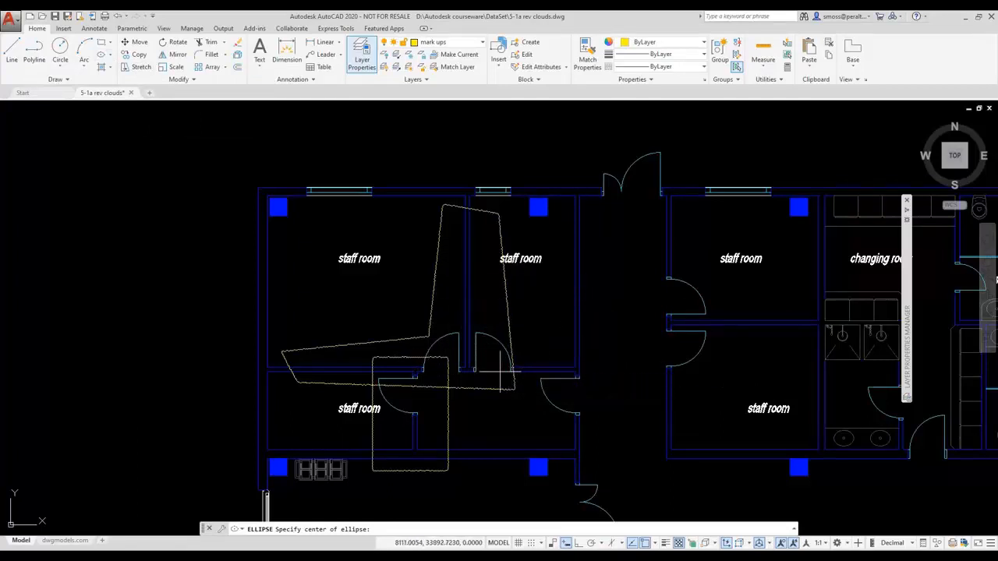
click(567, 377)
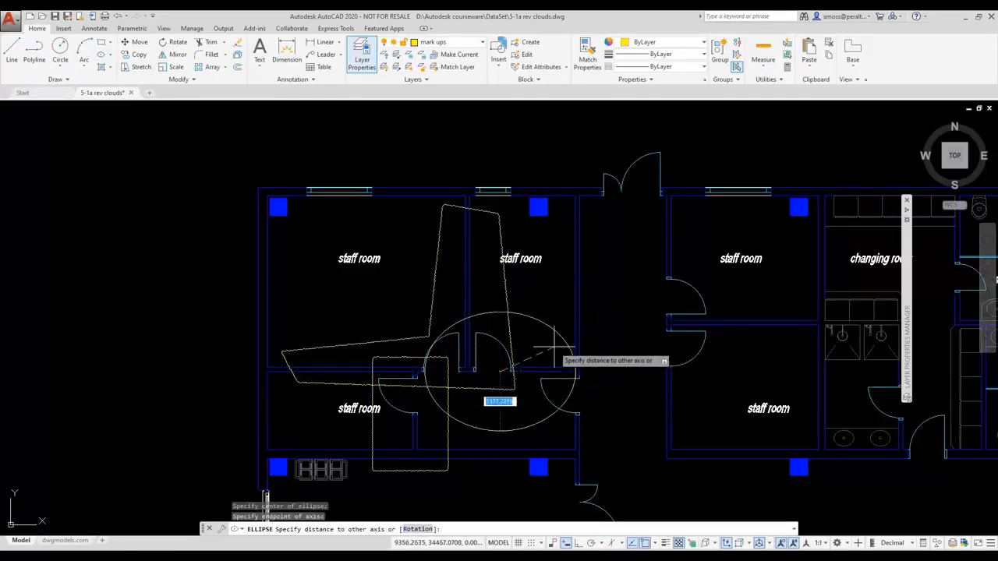
click(501, 364)
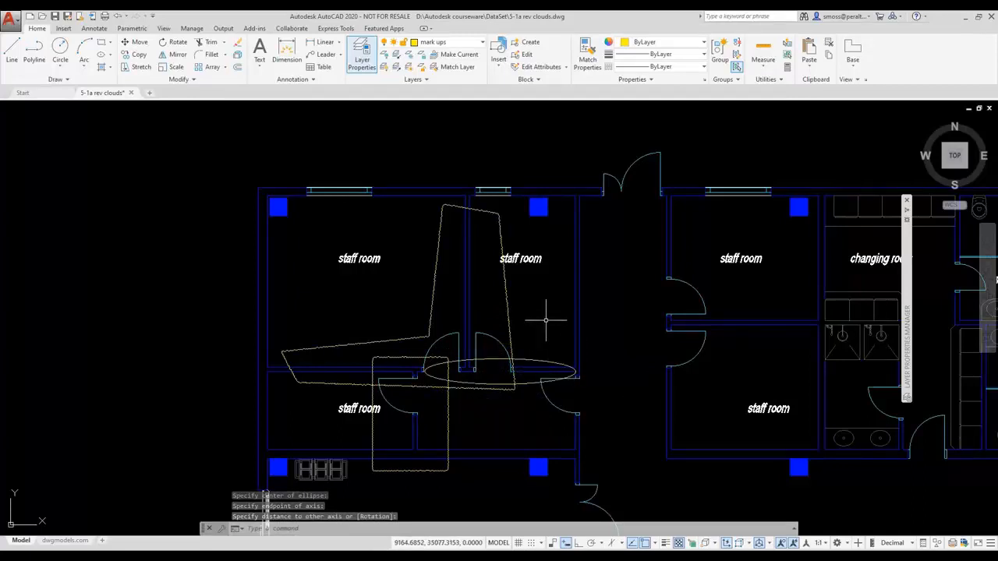
Step: Set the revision cloud arc length to minimum 100 and maximum 300, and convert the ellipse into a revision cloud
right_click(546, 319)
mouse_move(608, 339)
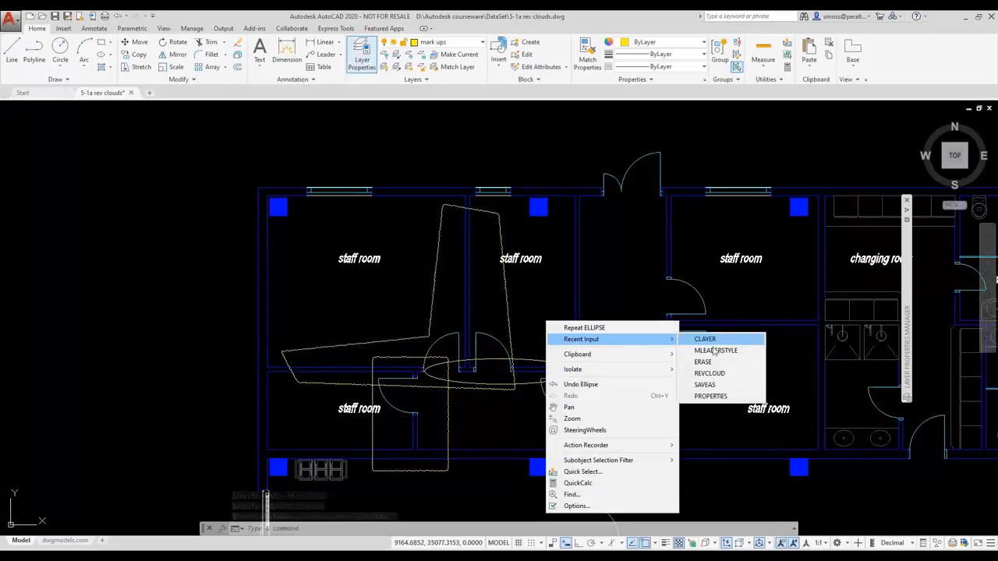
click(709, 374)
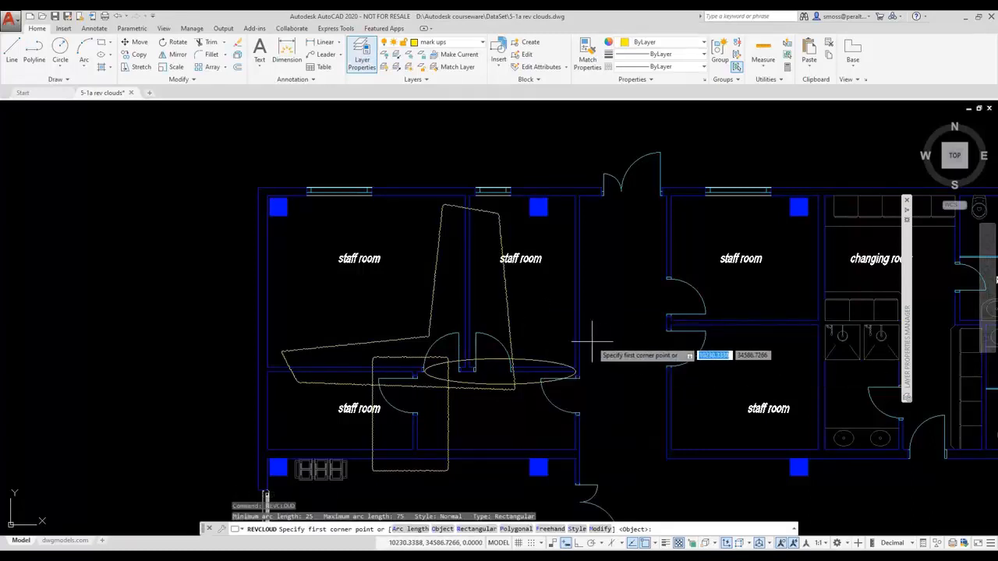
right_click(537, 329)
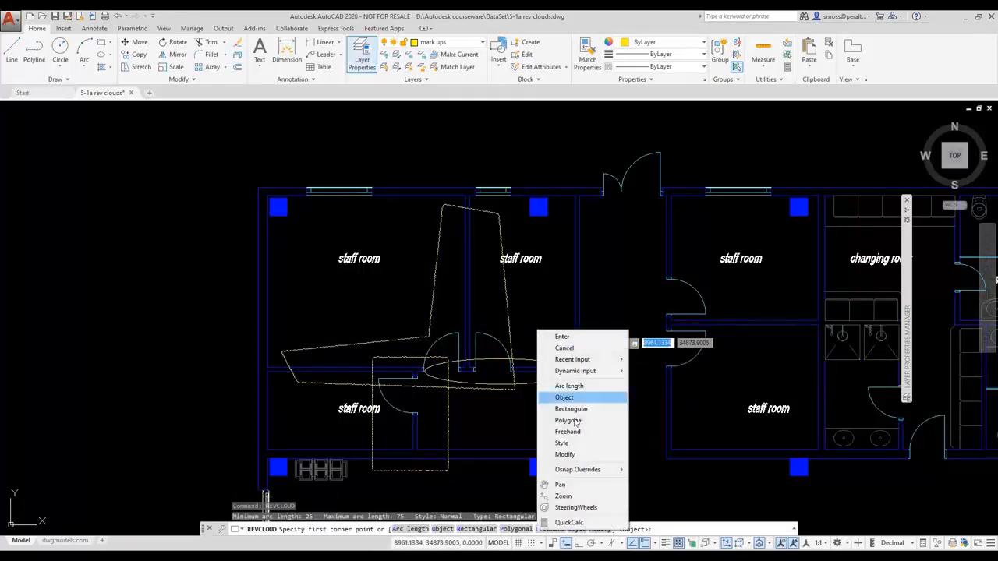
click(568, 386)
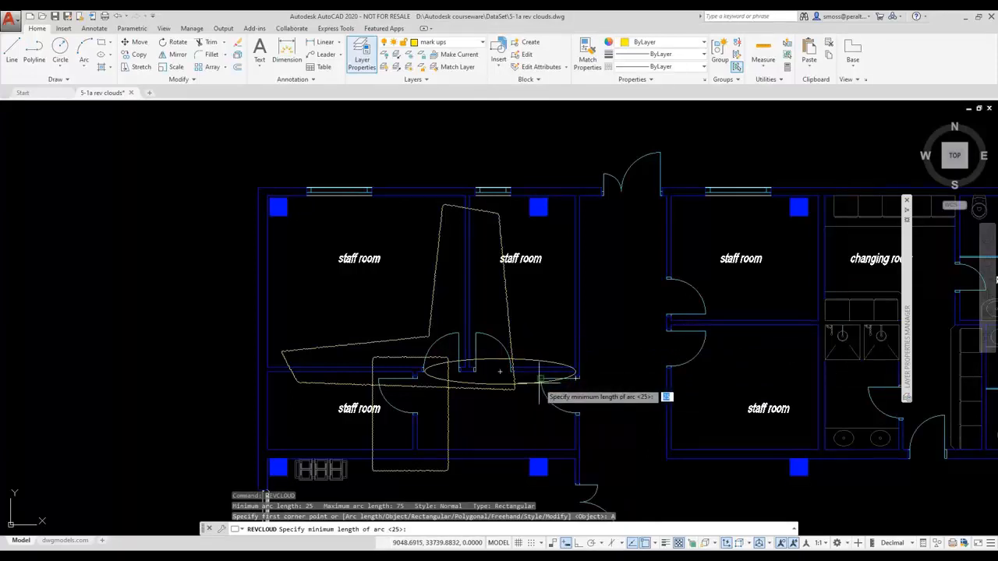
text(100)
key(Return)
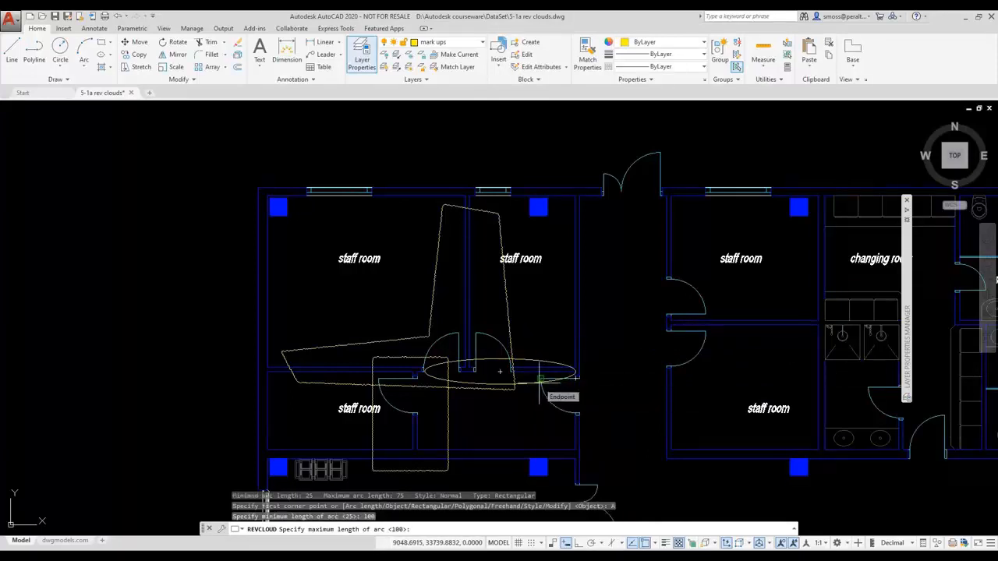
text(300)
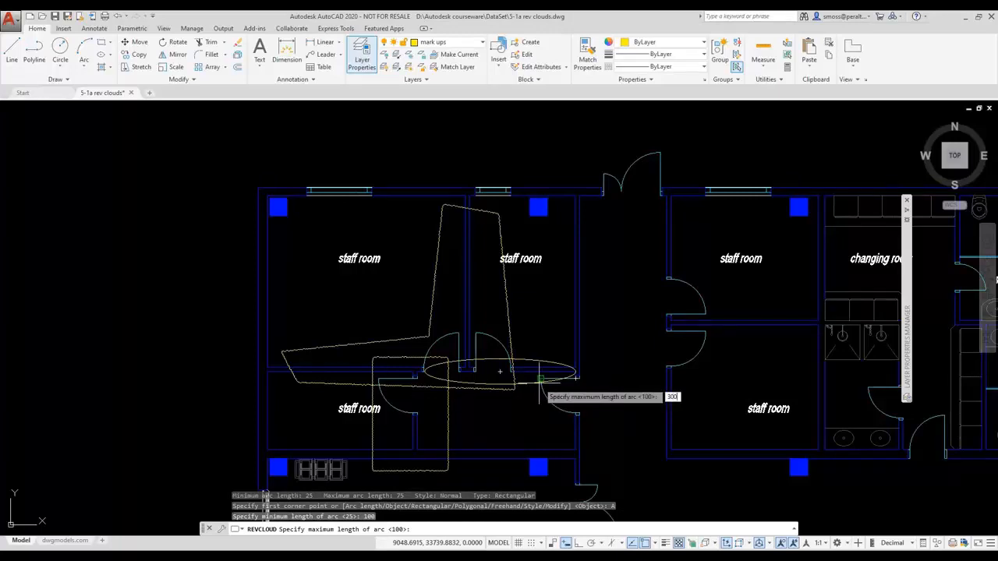
key(Return)
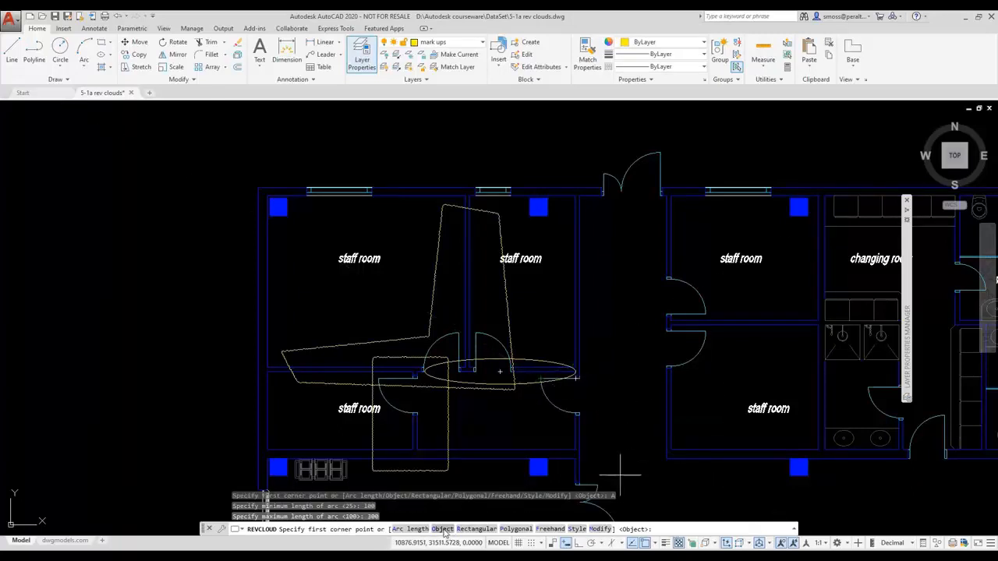
click(443, 530)
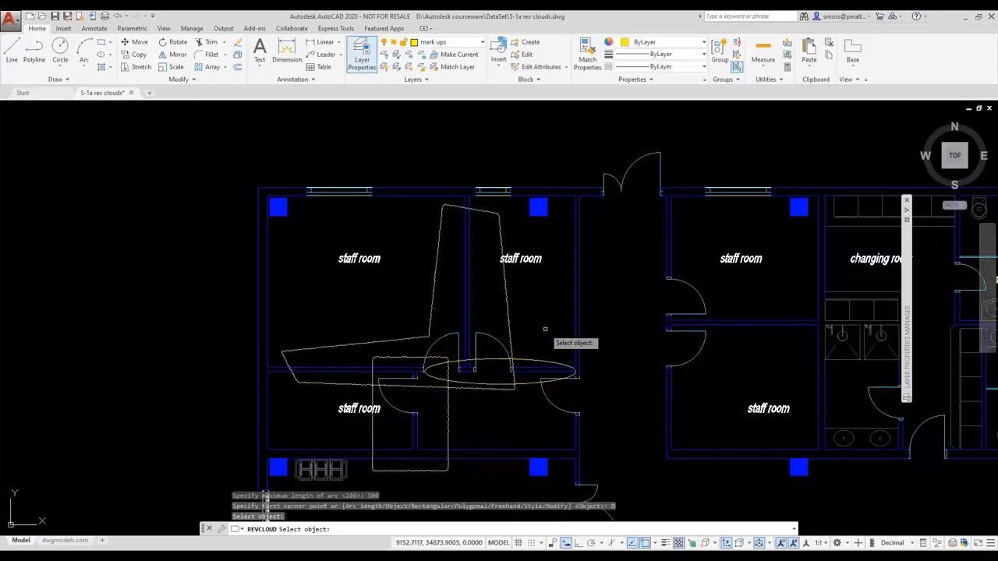
click(545, 361)
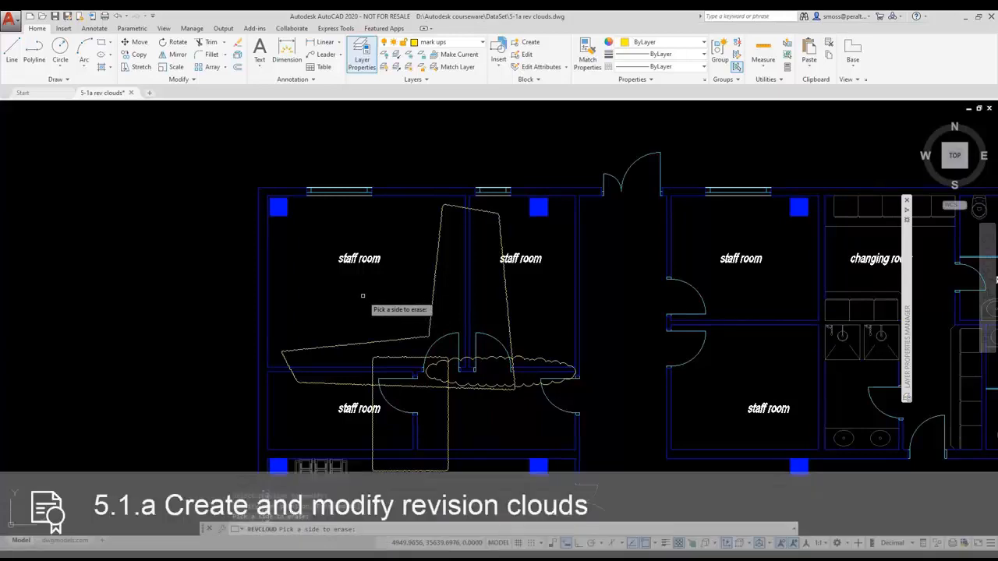
Step: Modify the polygonal revision cloud by cutting straight across its tall part, erasing the upper portion and reversing the arc direction
right_click(363, 298)
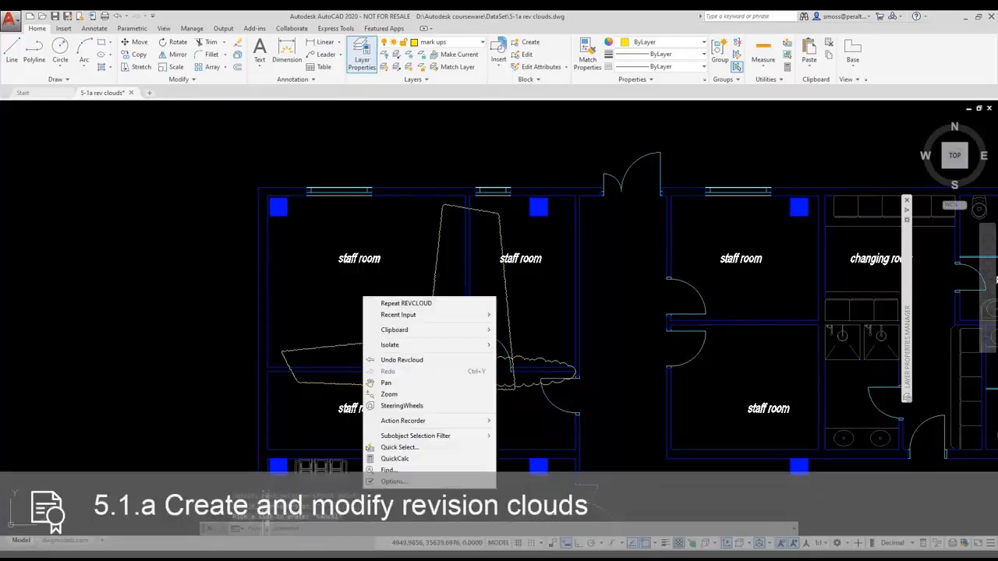
click(382, 304)
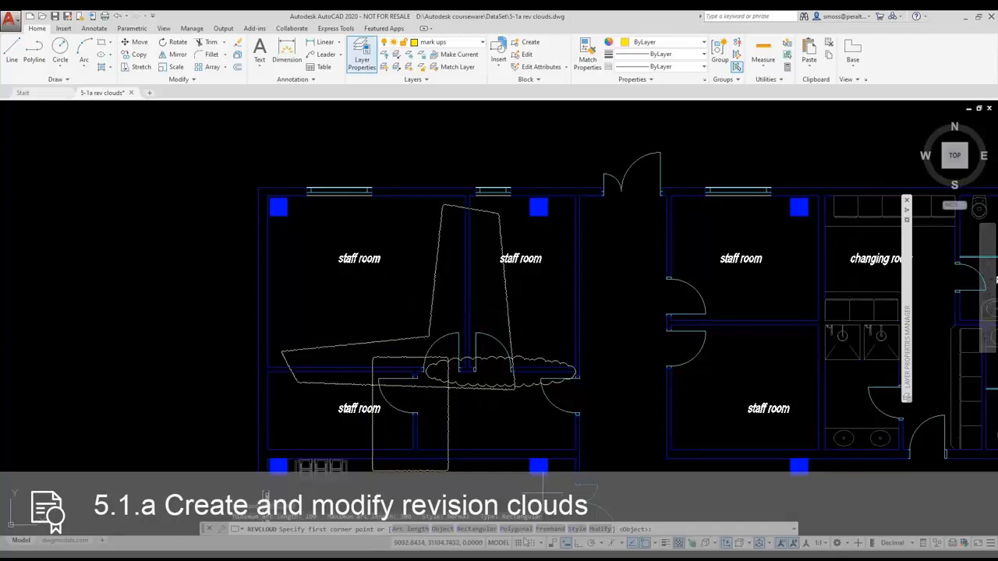
click(600, 529)
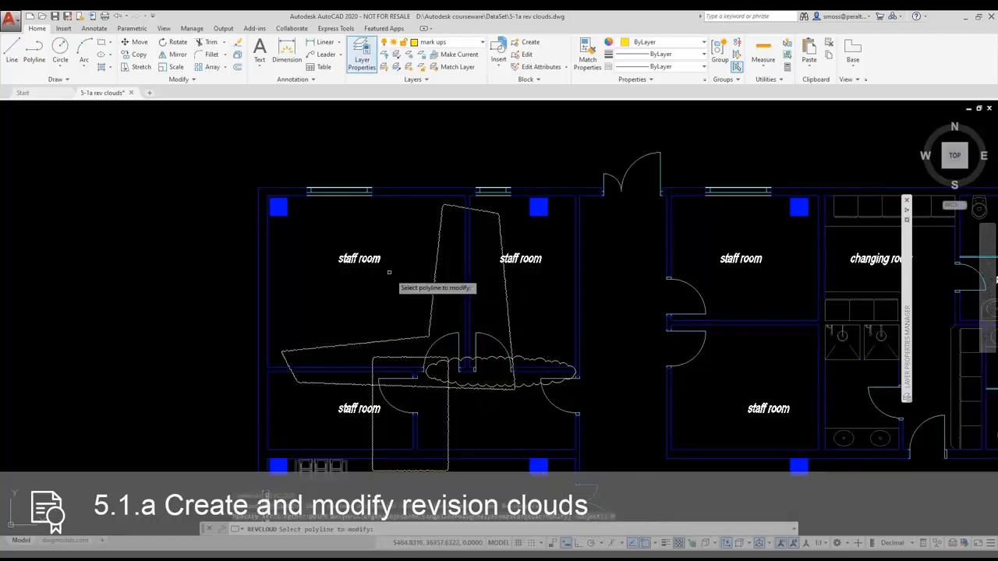
click(437, 322)
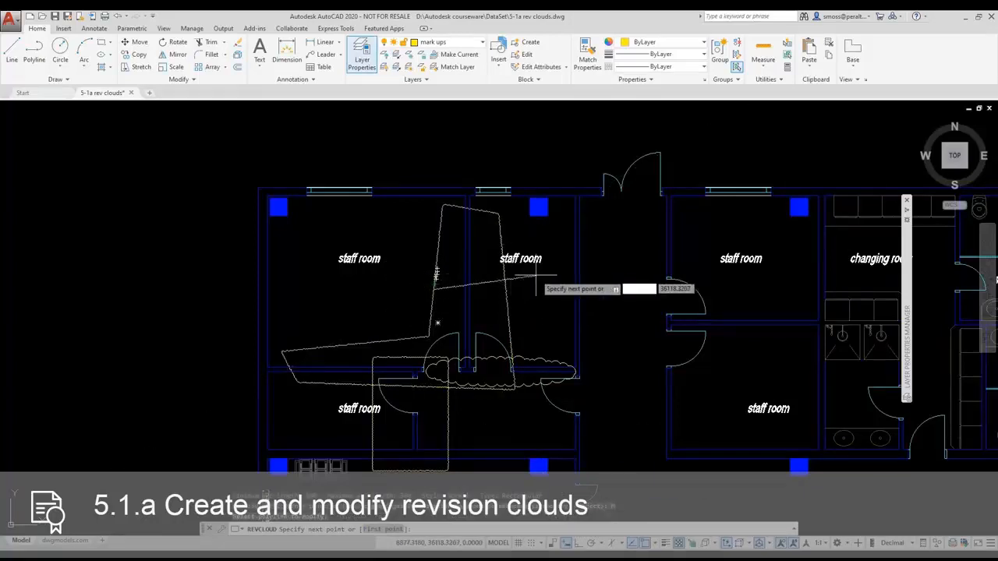
click(507, 287)
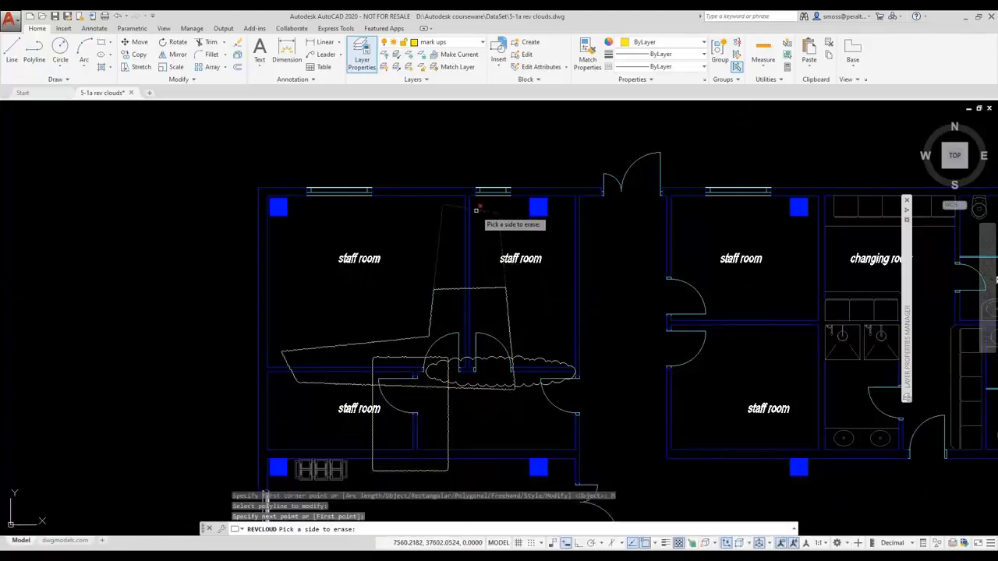
click(476, 209)
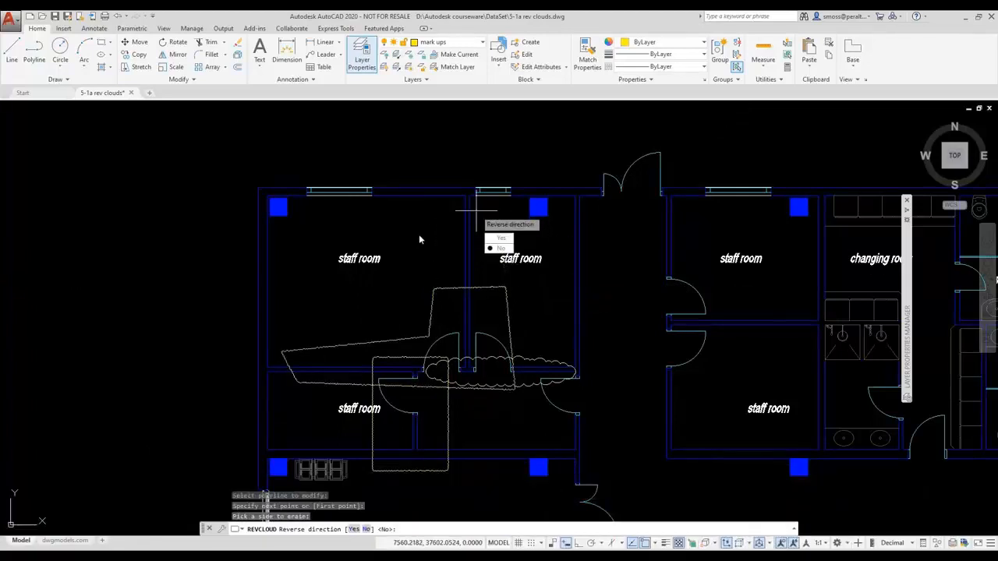
click(509, 239)
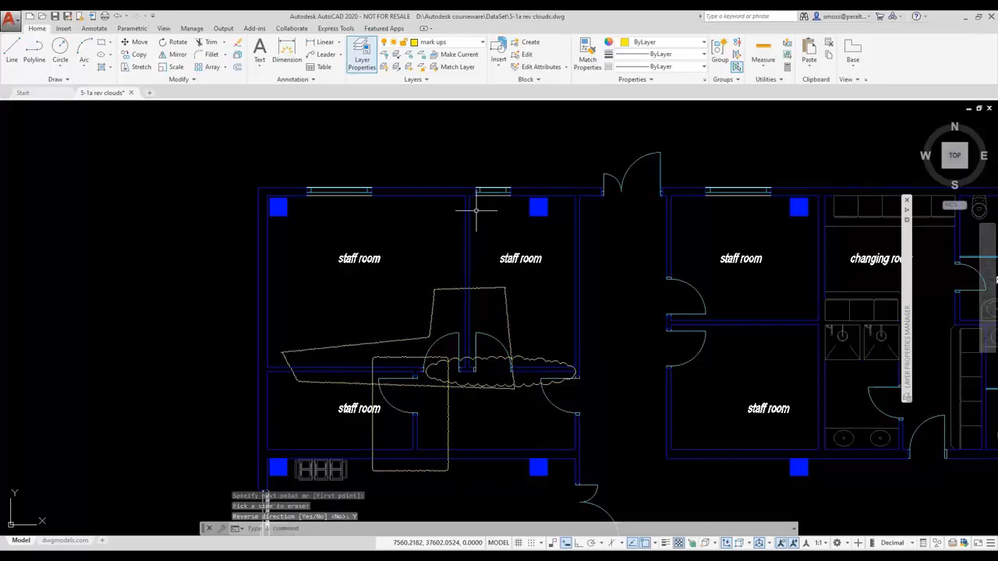
Step: Create a new multileader style named Rev Tag, based on the Standard style
scroll(429, 307, up, 5)
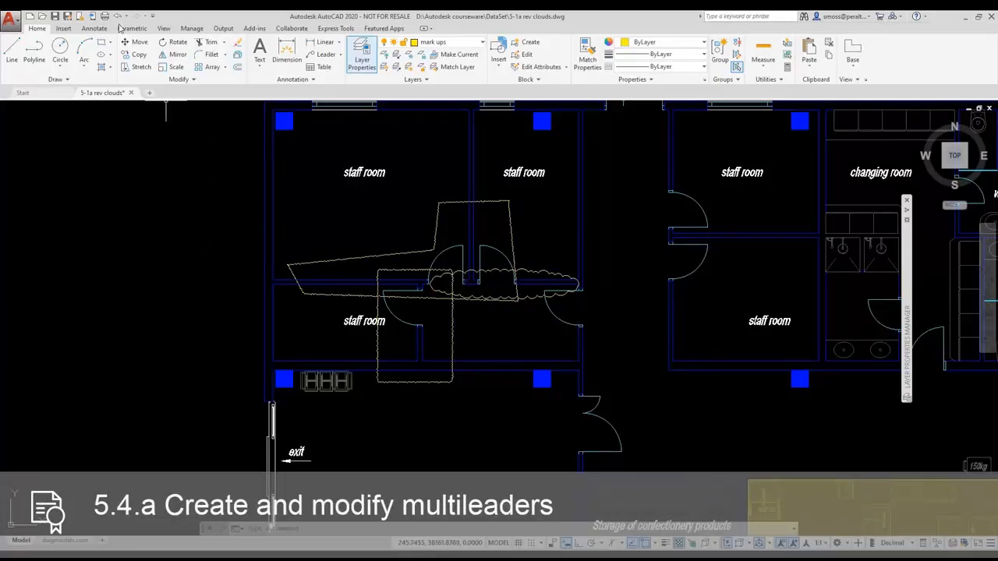
click(94, 29)
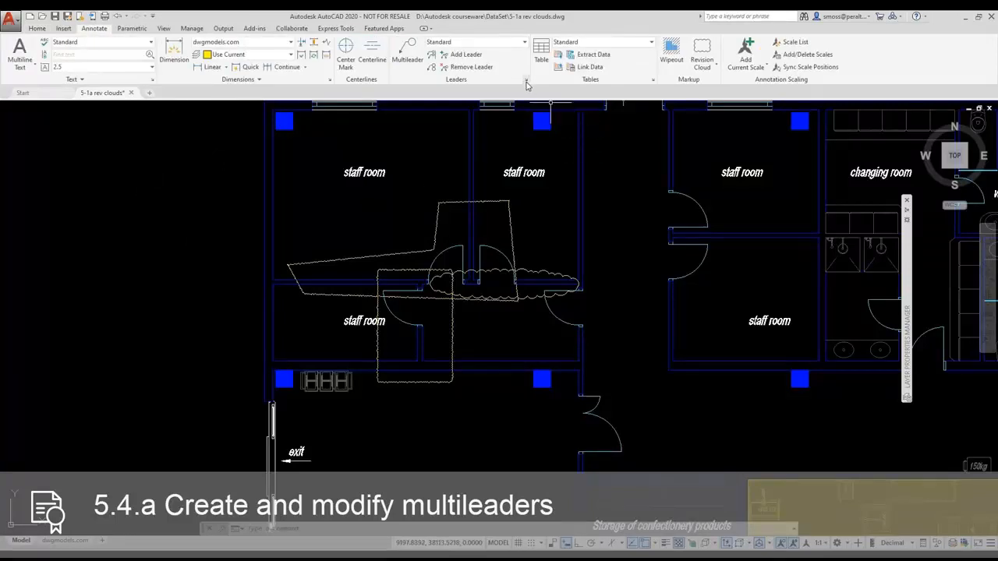
click(526, 84)
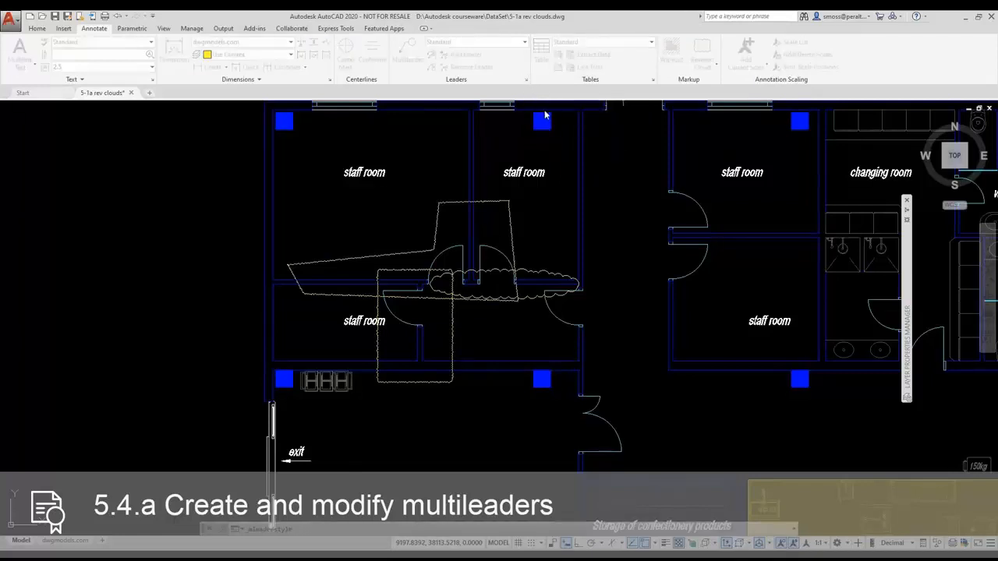
click(590, 257)
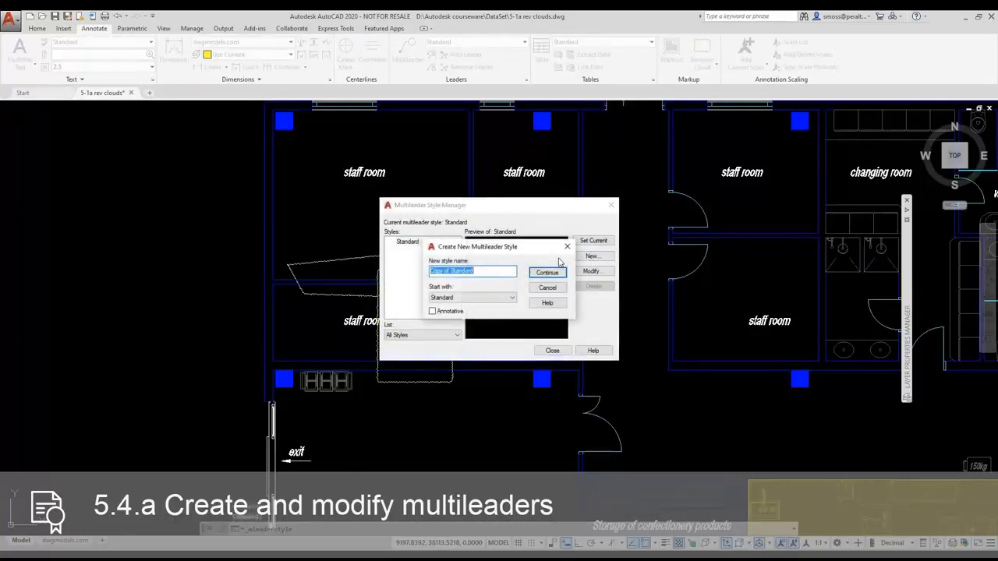
text(Rev Tag)
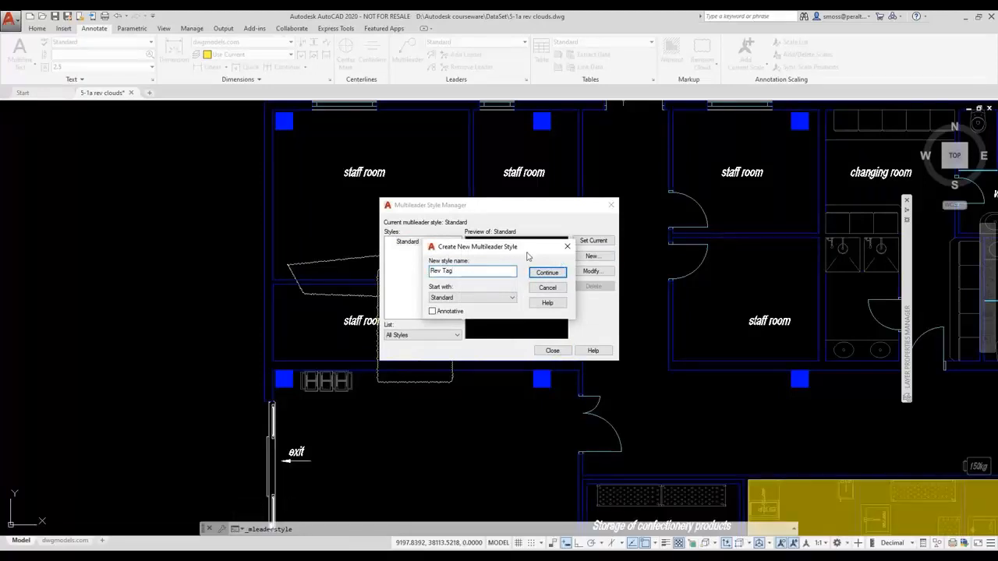
click(546, 273)
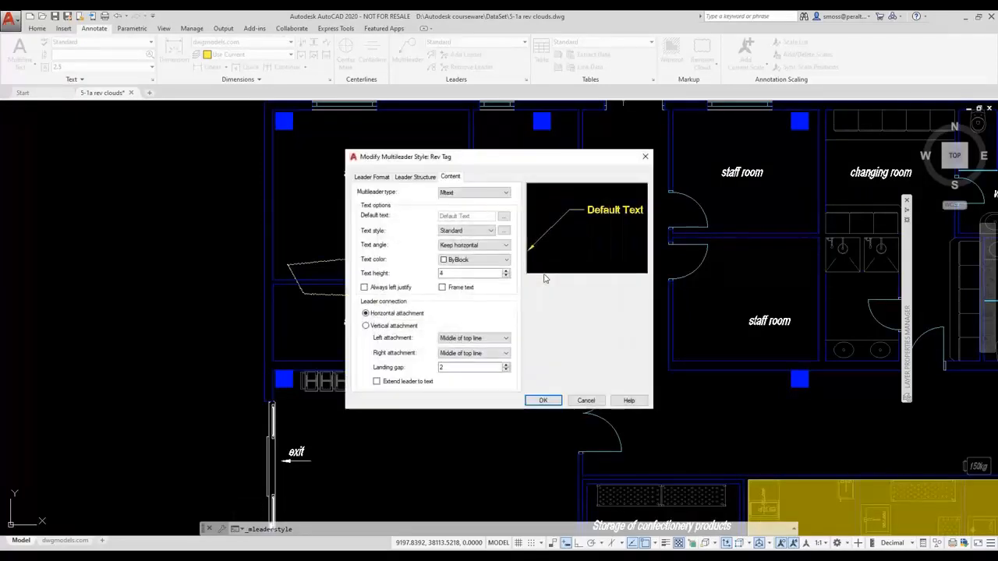
Step: Set the Rev Tag style's multileader type to Block with the Triangle source block, and save the style
click(458, 194)
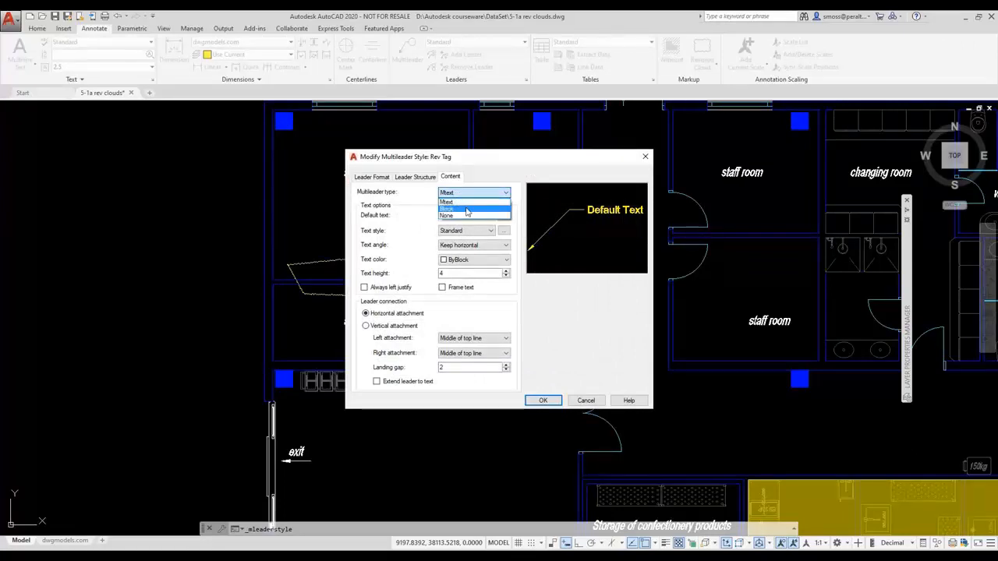
click(466, 210)
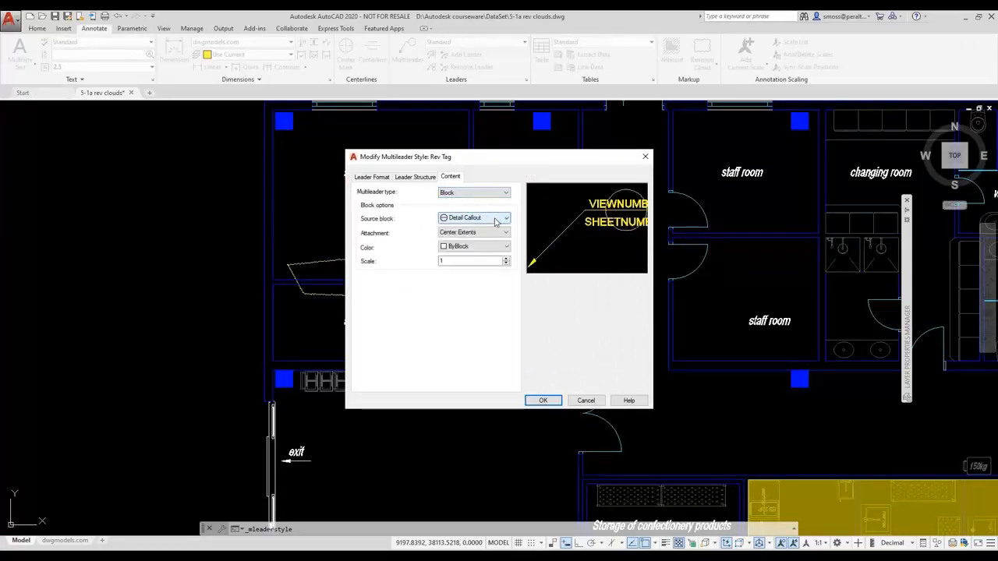
click(493, 219)
click(468, 272)
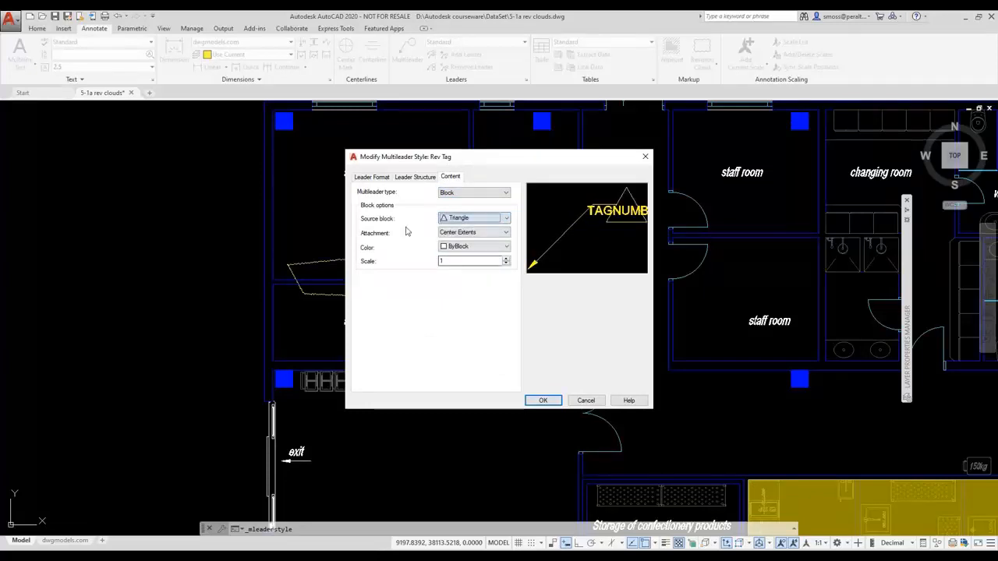
click(544, 401)
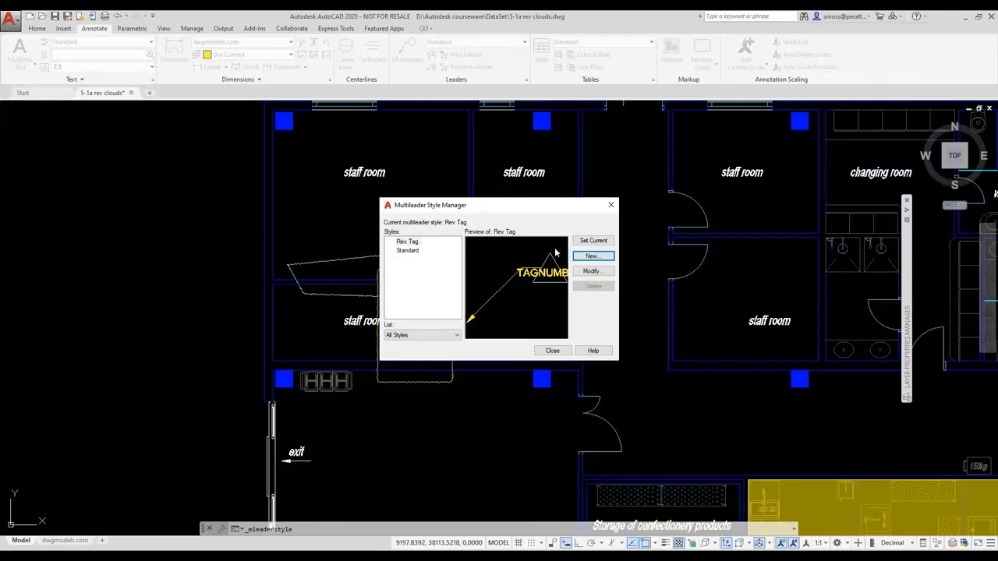
click(552, 350)
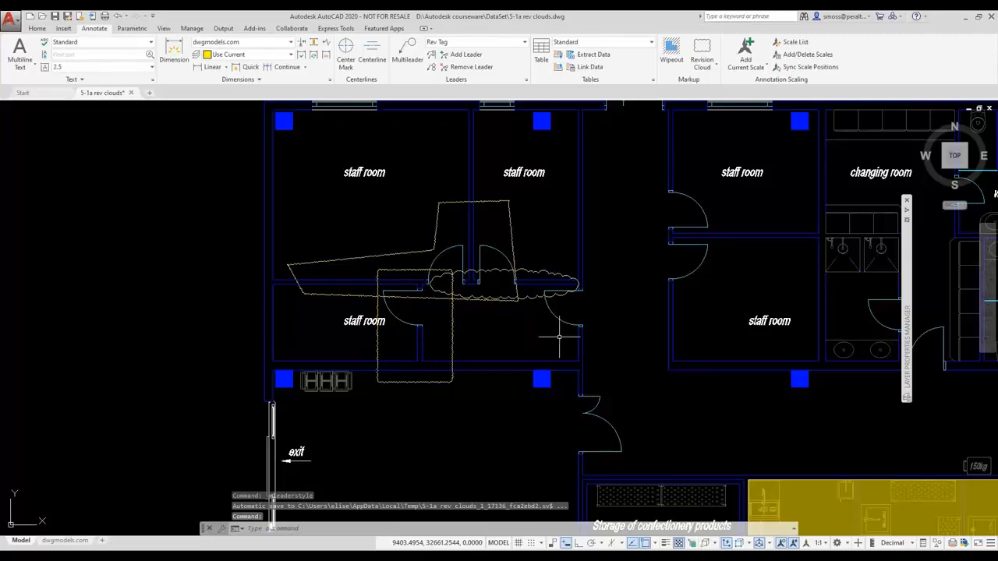
Step: Add a multileader from the lower edge of the rectangular revision cloud to the space below it, with tag number 1
click(407, 55)
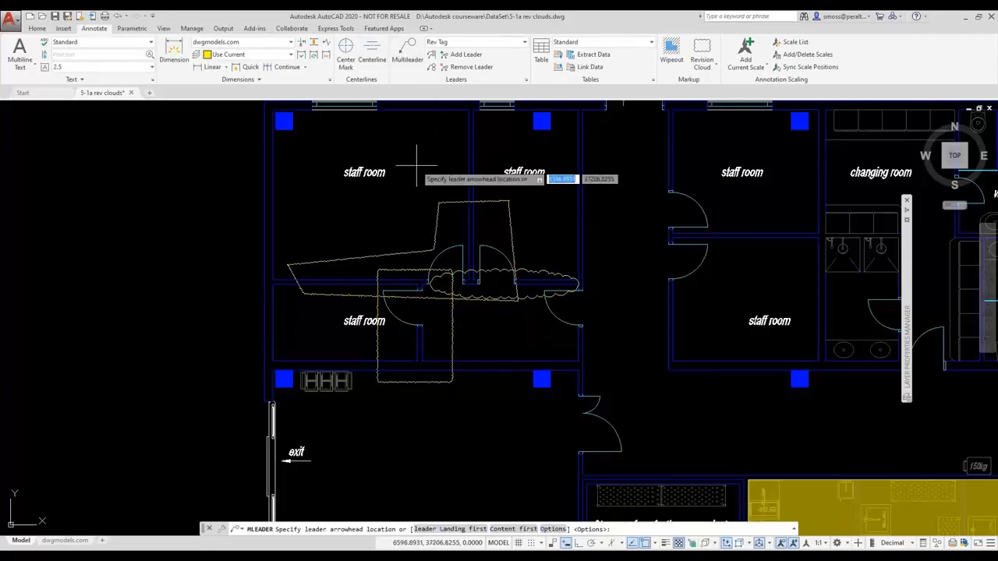
click(415, 325)
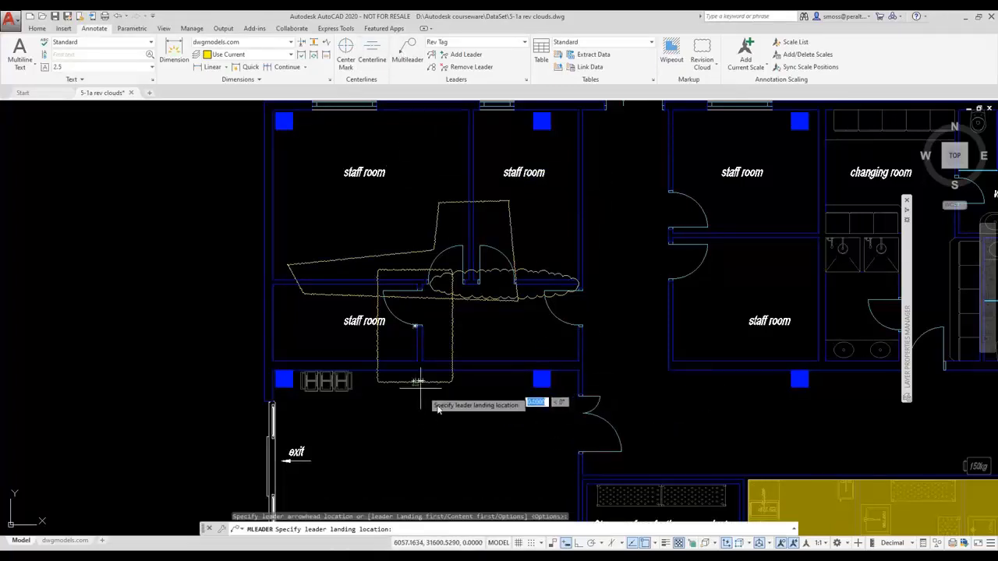
click(458, 421)
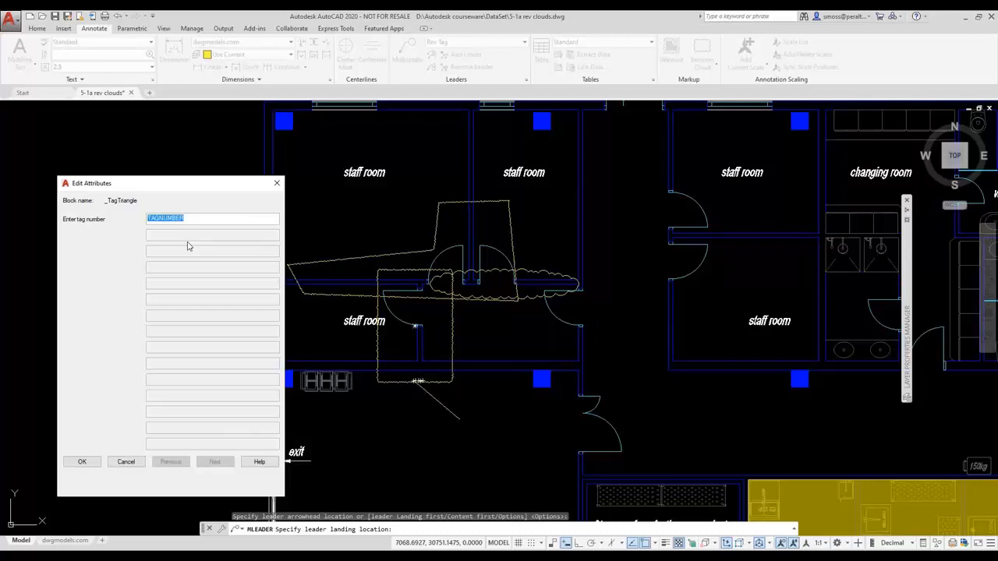
text(1)
click(82, 463)
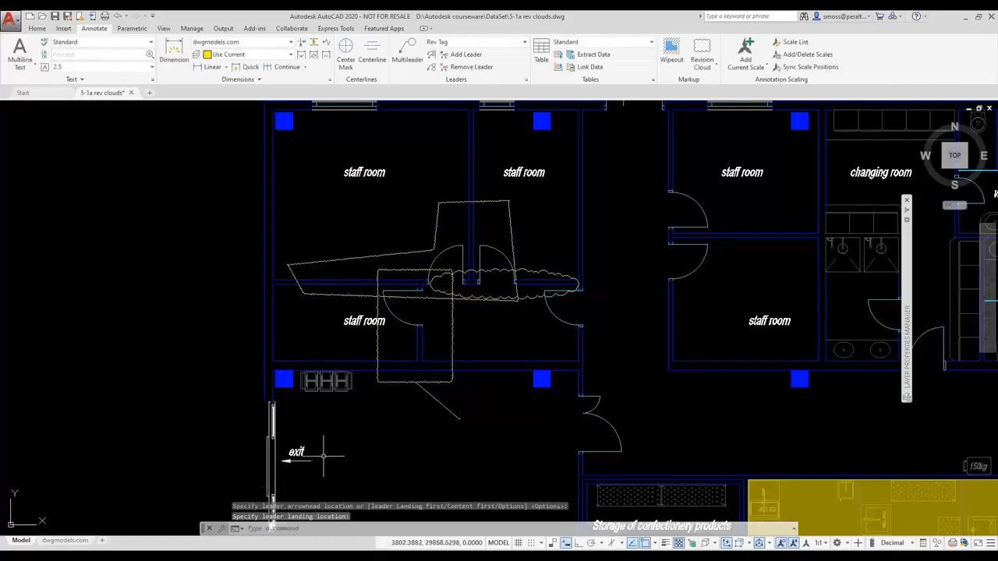
Step: Set the overall scale of the revision tag multileader to 25 in its properties
scroll(444, 416, up, 5)
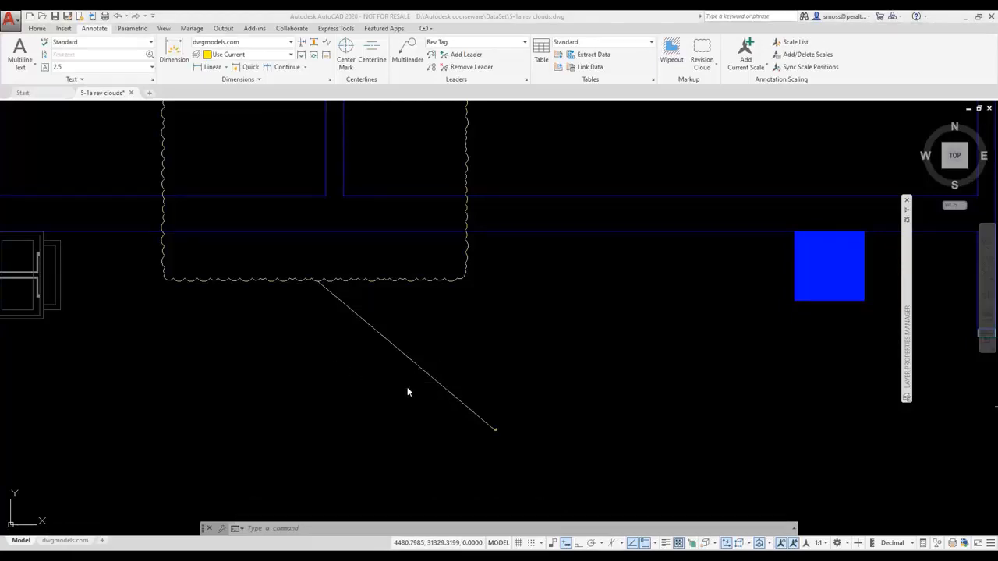
click(406, 357)
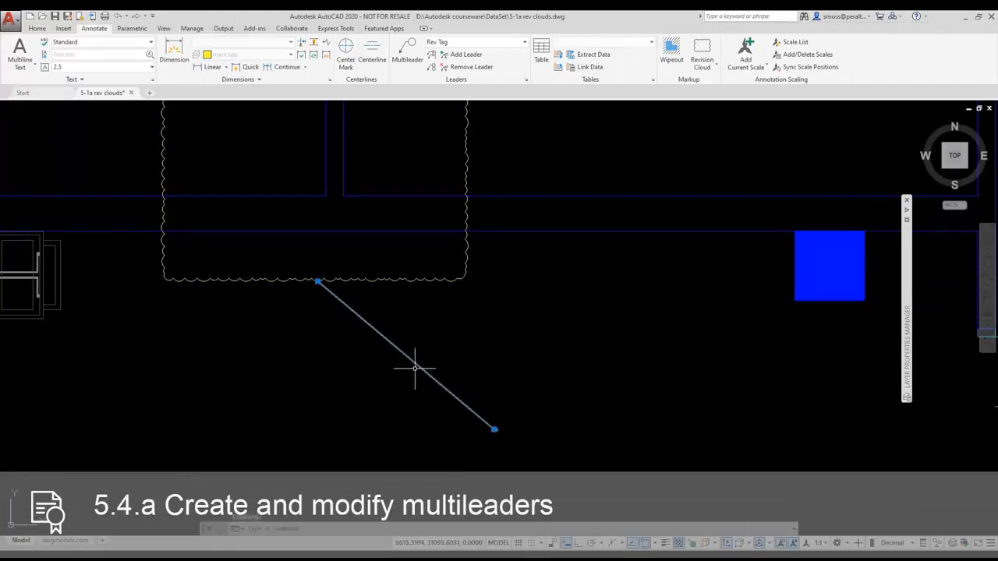
right_click(413, 360)
click(451, 349)
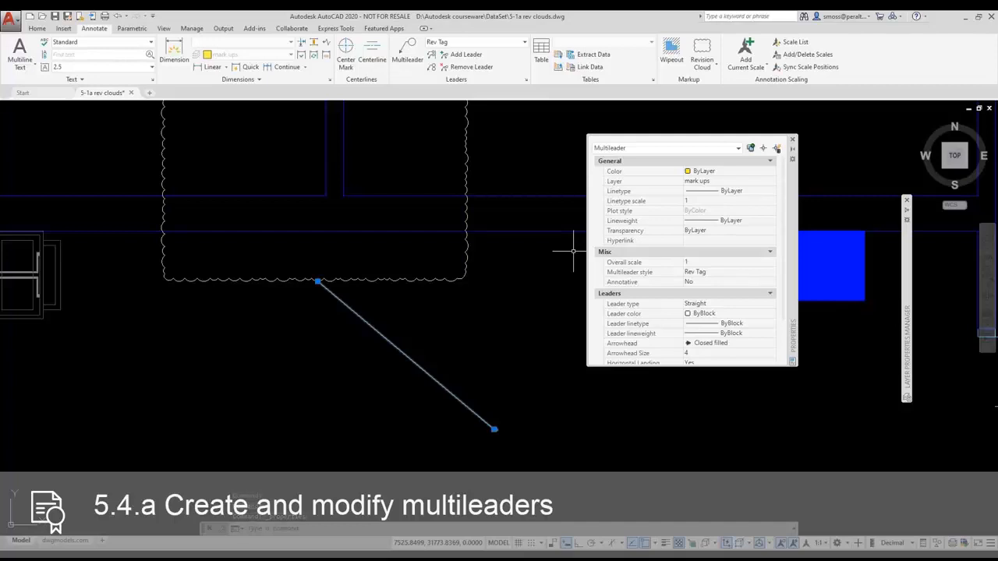
click(694, 263)
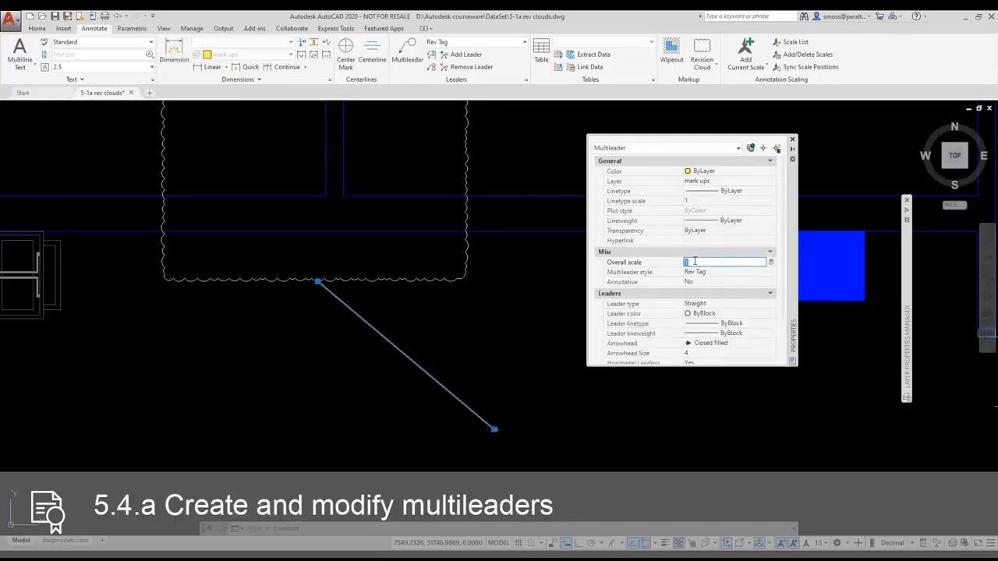
text(25)
key(Return)
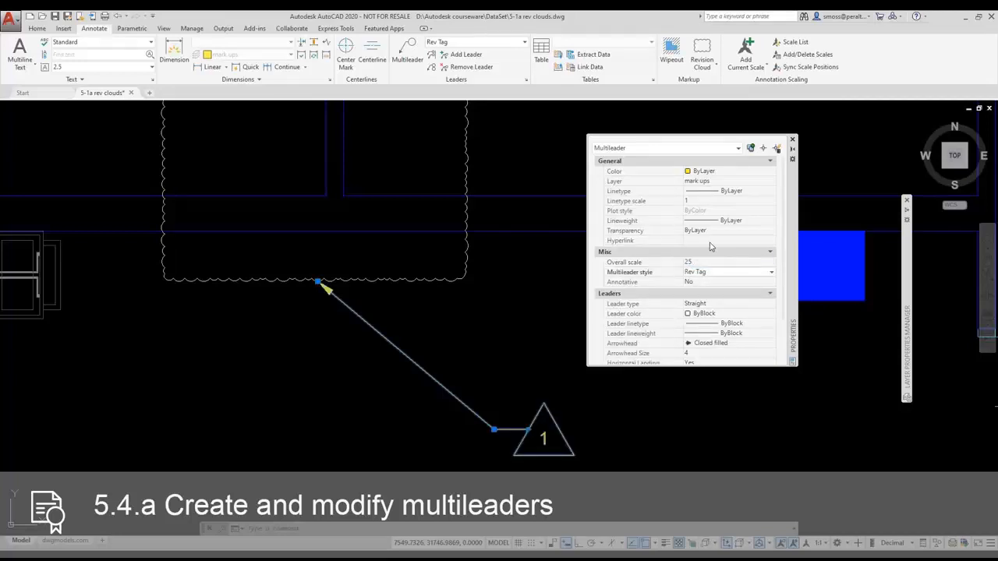
click(792, 140)
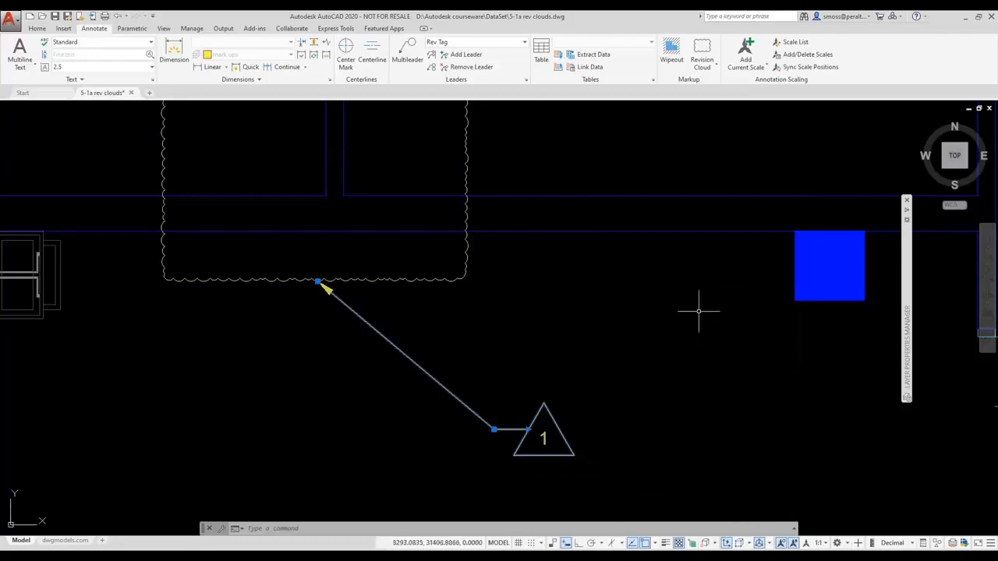
key(Escape)
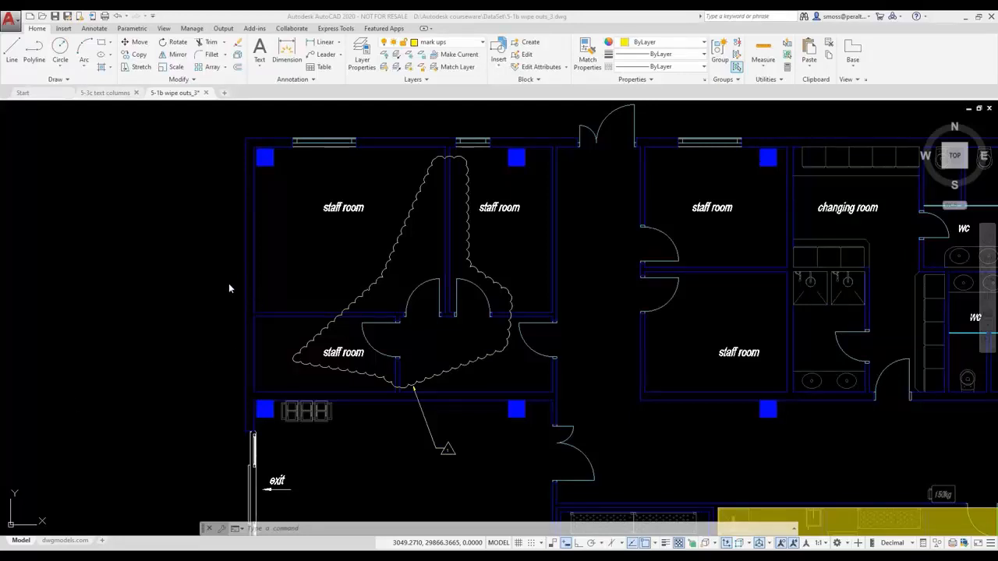
Step: Draw a polygonal wipeout over the group of staff rooms containing the revision cloud
click(96, 31)
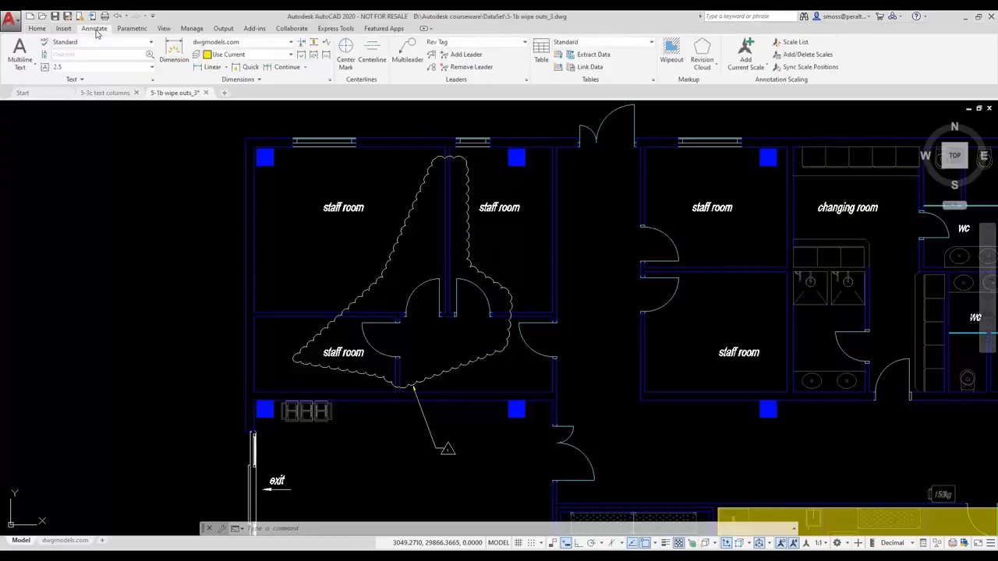
click(672, 59)
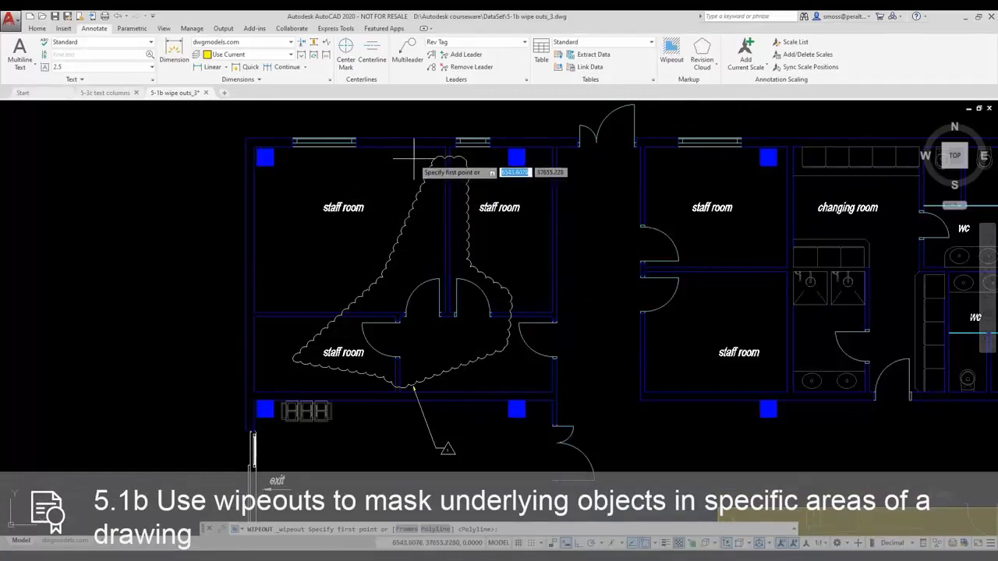
scroll(414, 158, up, 2)
click(472, 139)
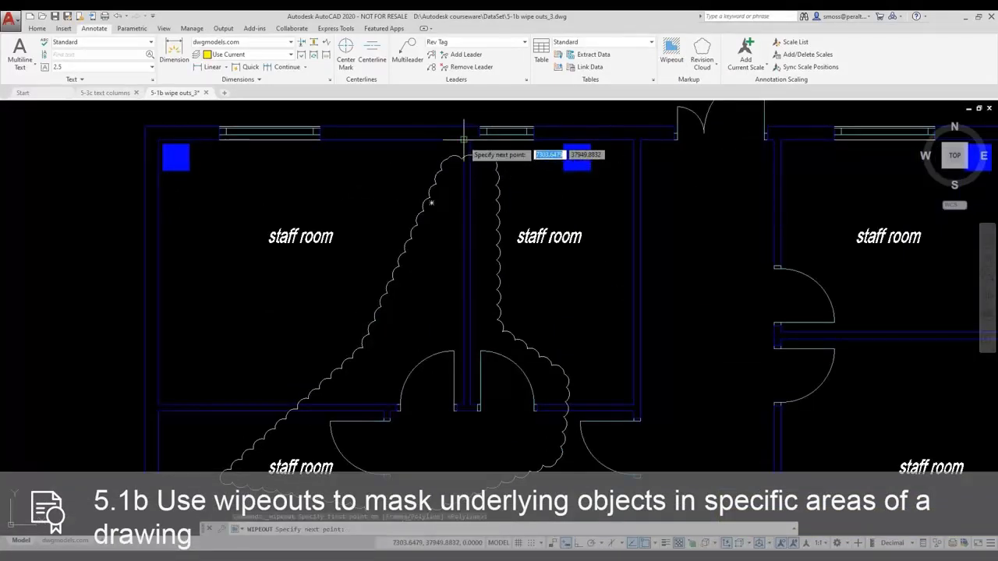
click(468, 143)
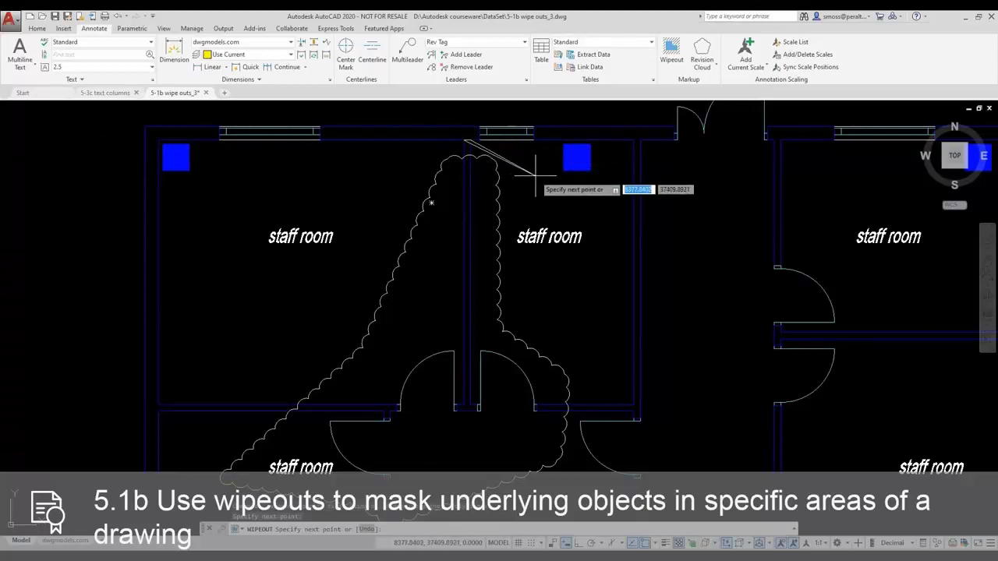
click(623, 255)
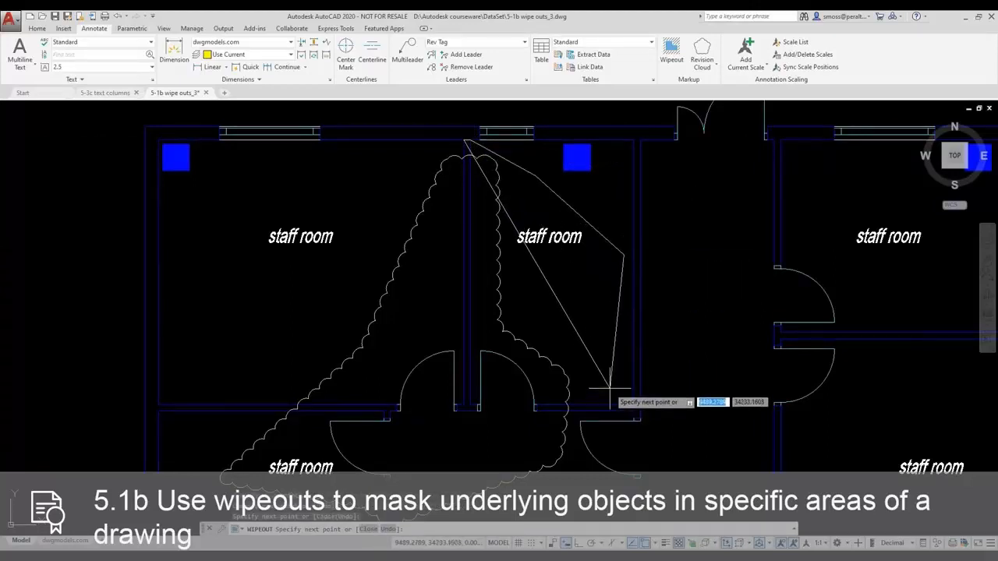
scroll(610, 390, up, 2)
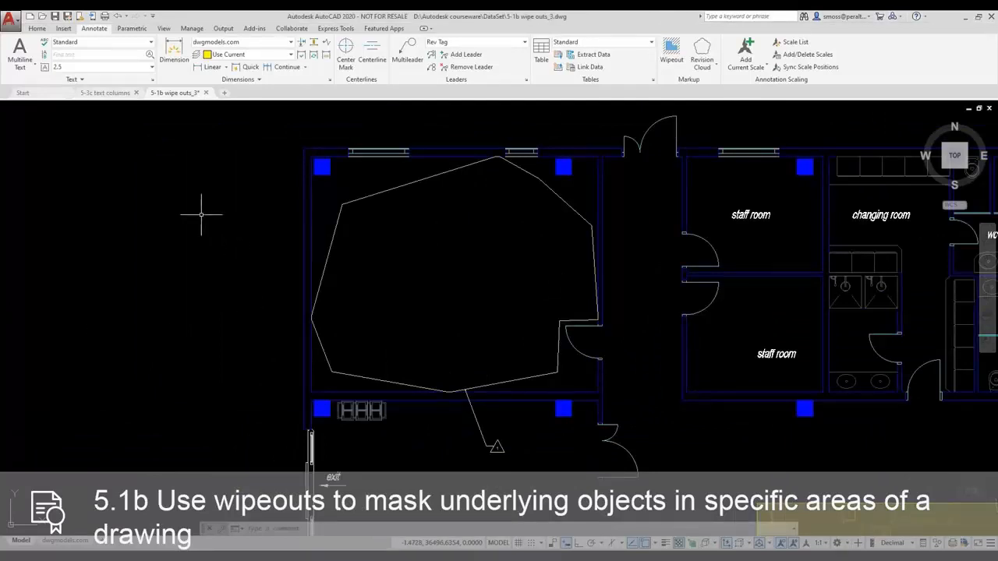
Step: Turn off the display of wipeout frames
right_click(201, 214)
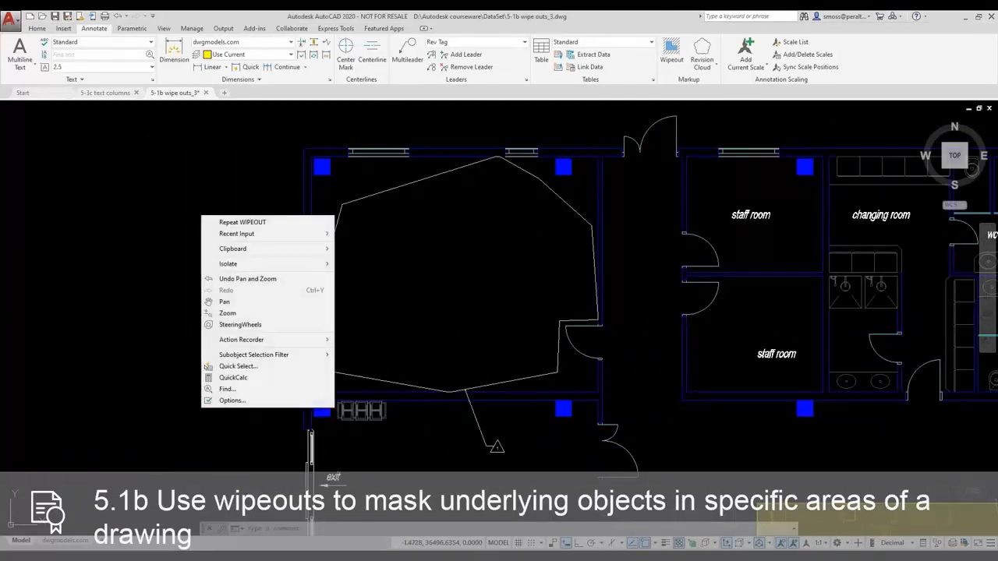
click(242, 223)
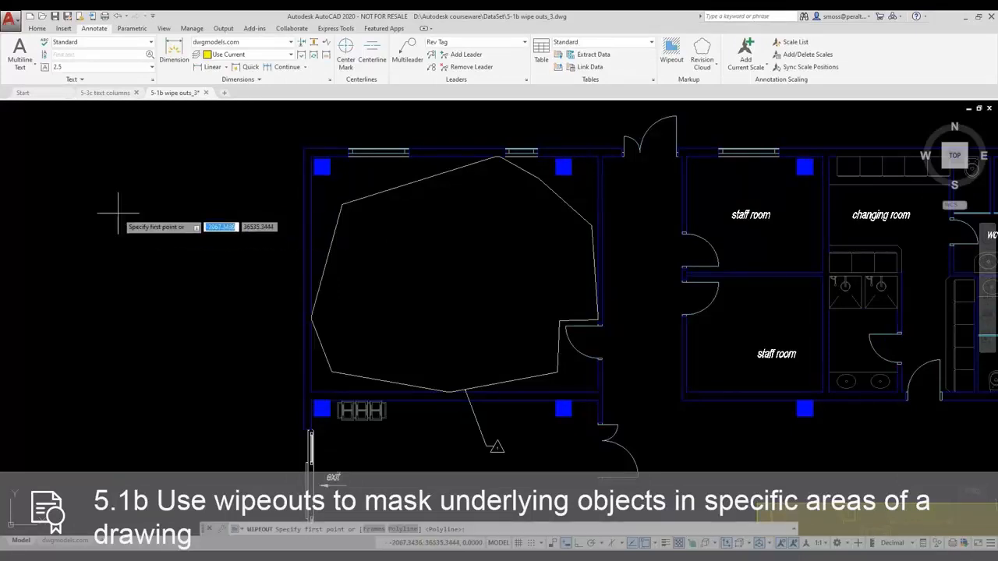
click(373, 530)
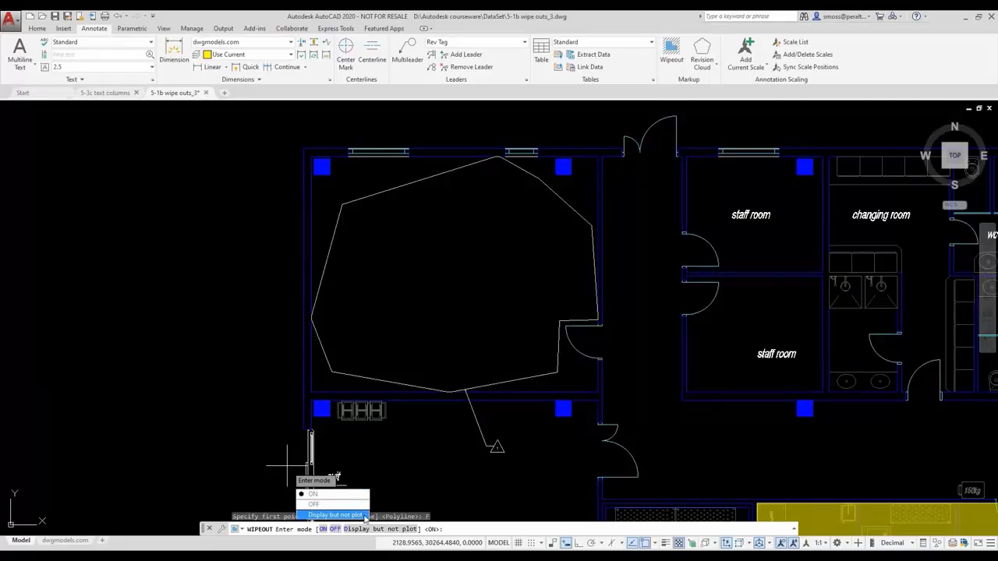
click(362, 506)
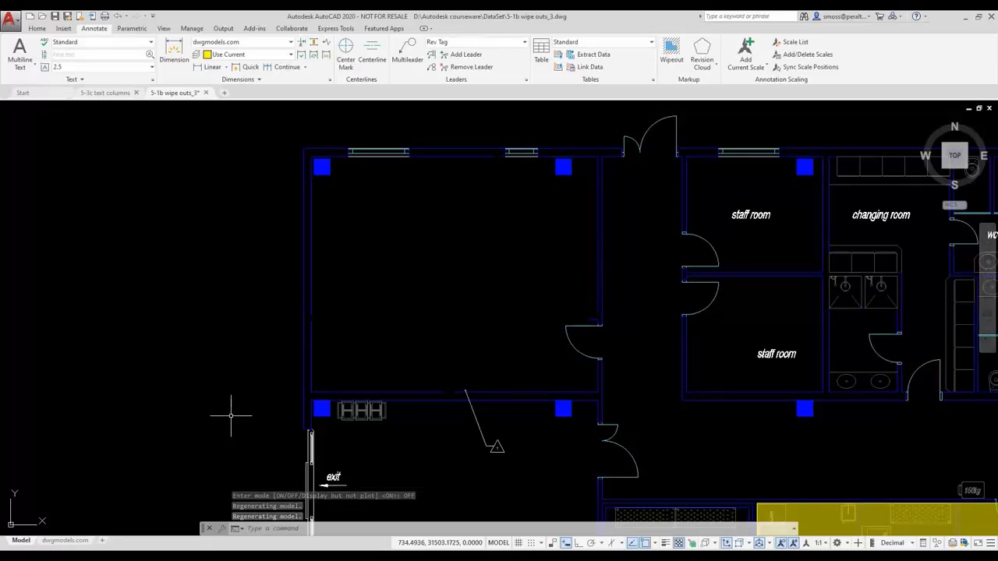
Step: Open the Blocks palette showing the recent blocks
click(63, 28)
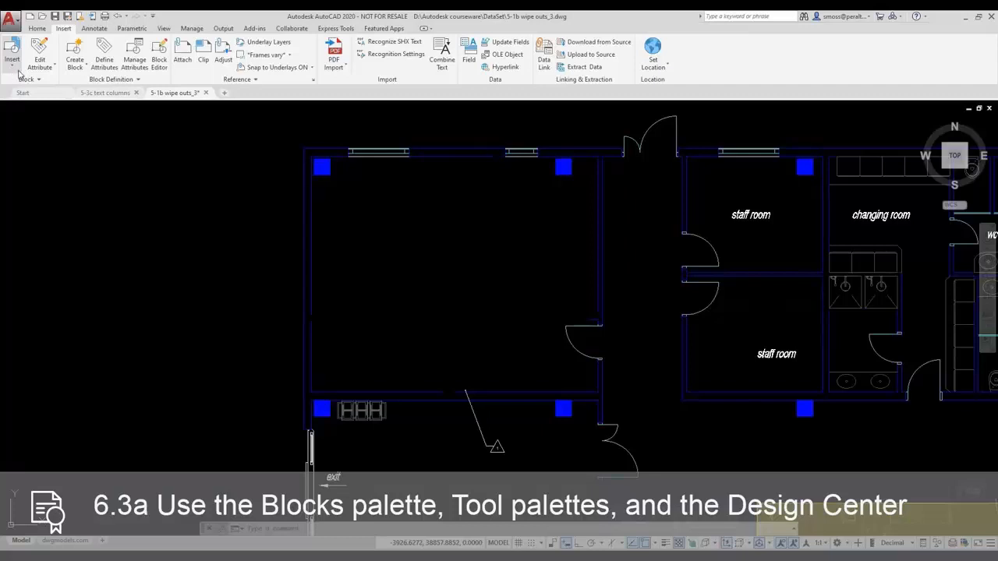
click(20, 72)
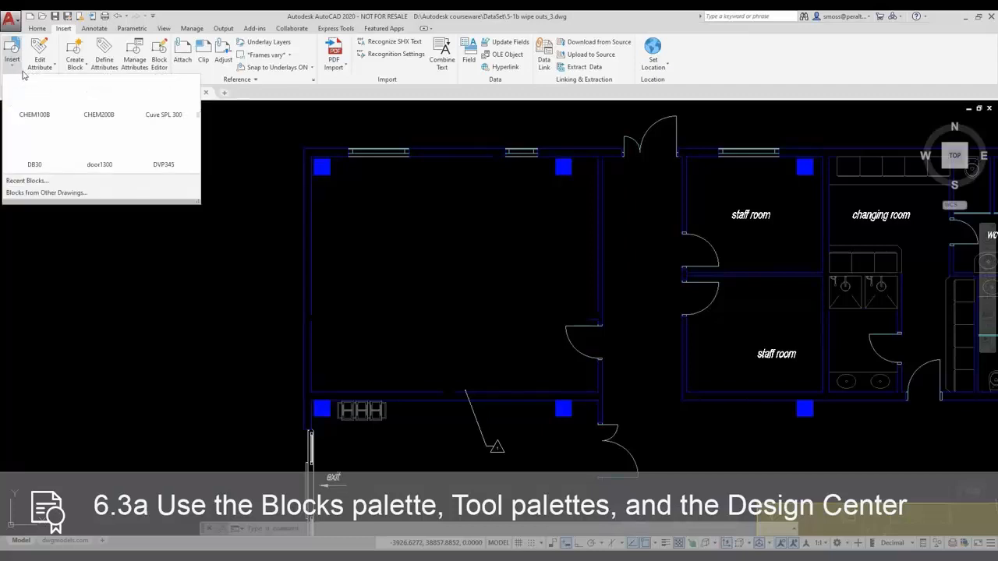
click(46, 182)
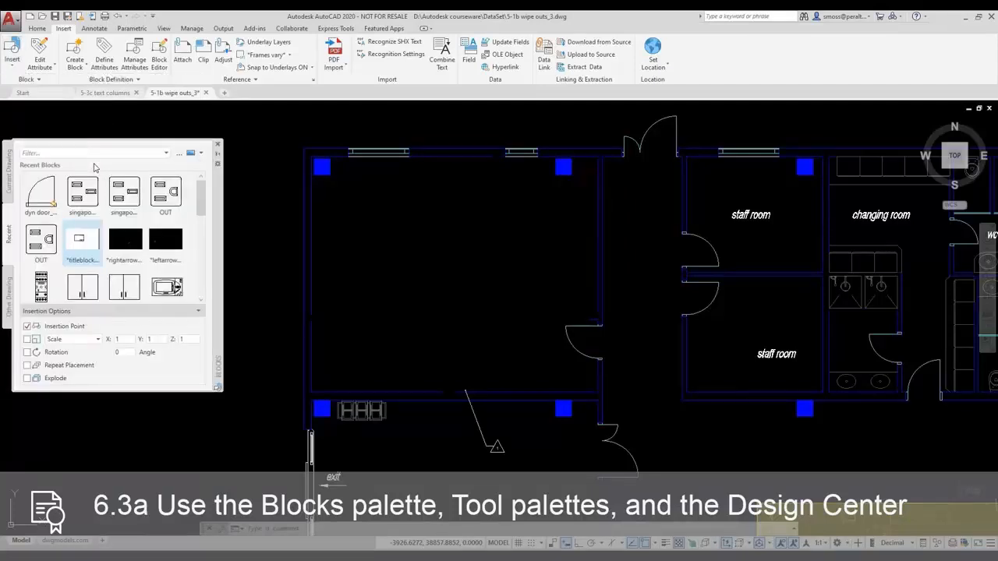
Step: Insert the dynamic door block from the current drawing's blocks into the room's lower wall and close the Blocks palette
click(10, 185)
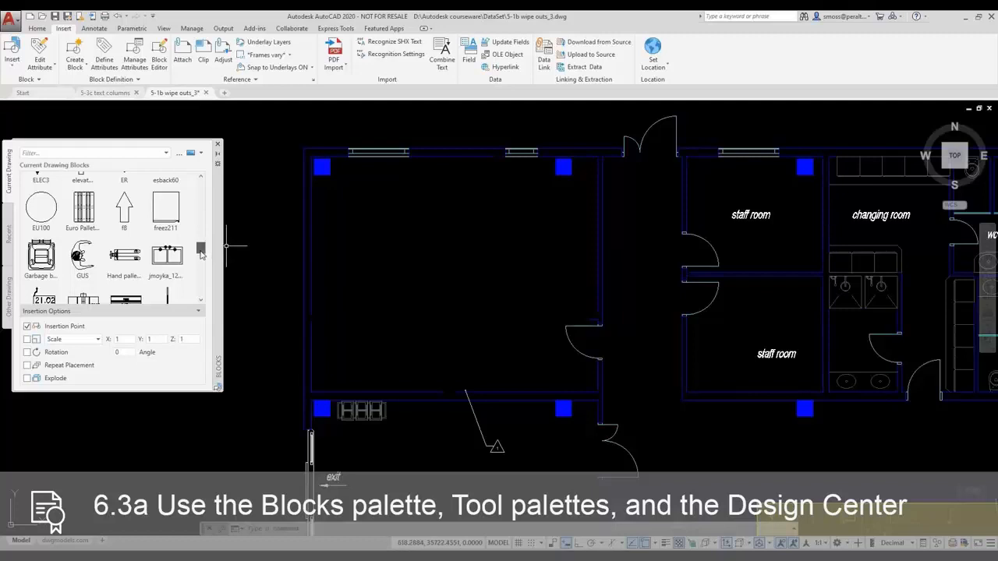
mouse_move(200, 255)
mouse_down()
mouse_move(200, 295)
mouse_move(198, 242)
mouse_up()
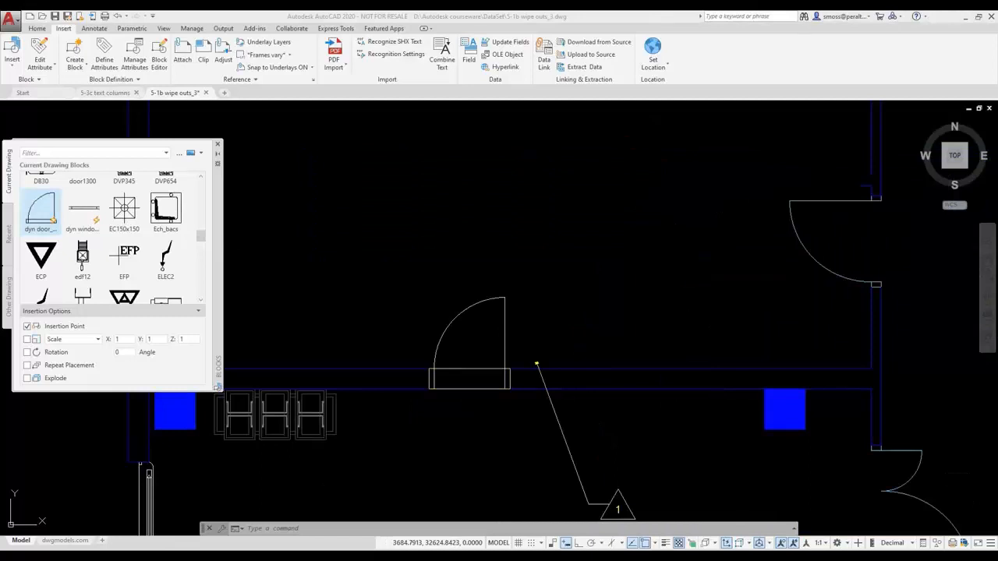
click(218, 145)
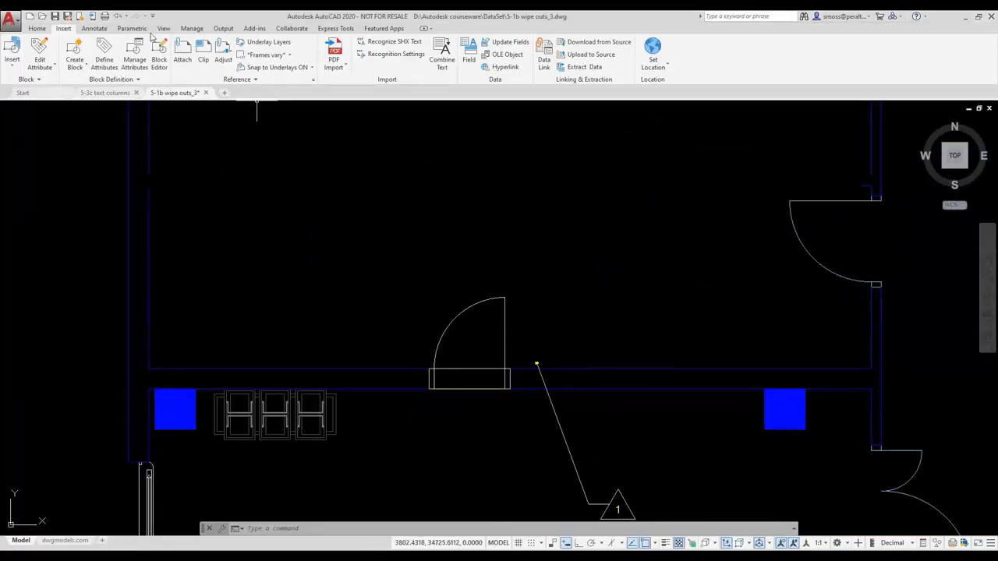
Step: Match the properties of the existing door in the room's right wall to the newly inserted door block
click(37, 28)
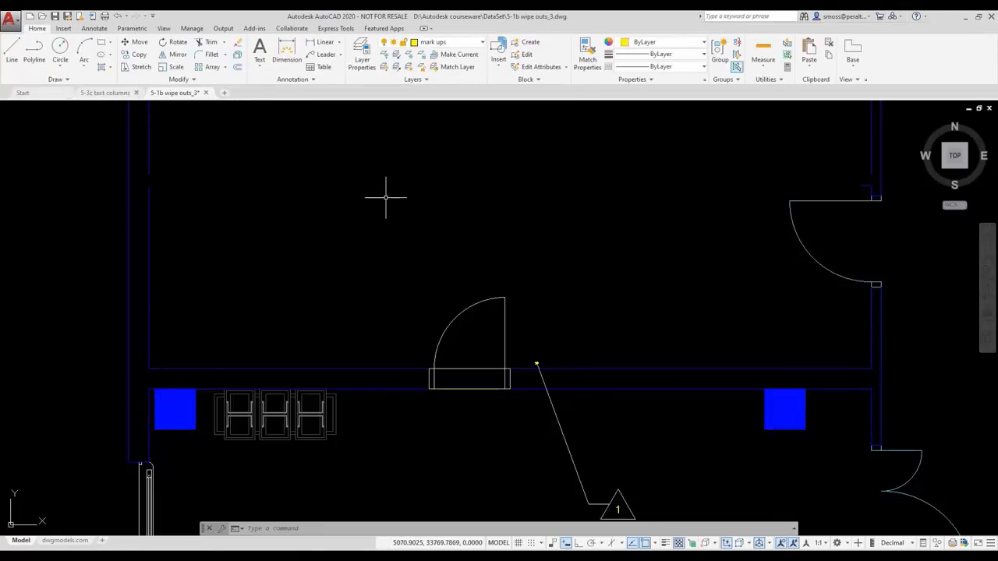
click(584, 56)
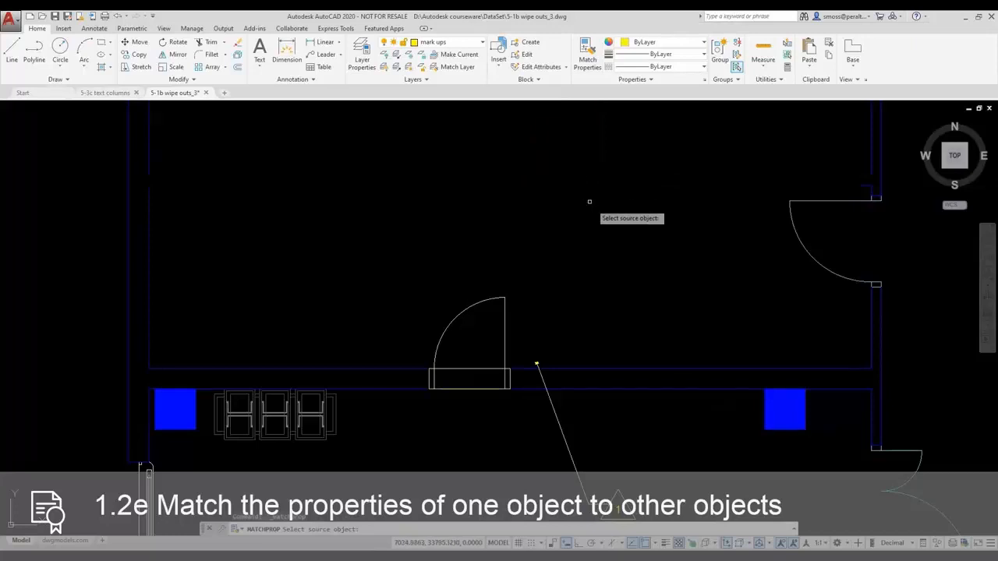
click(803, 243)
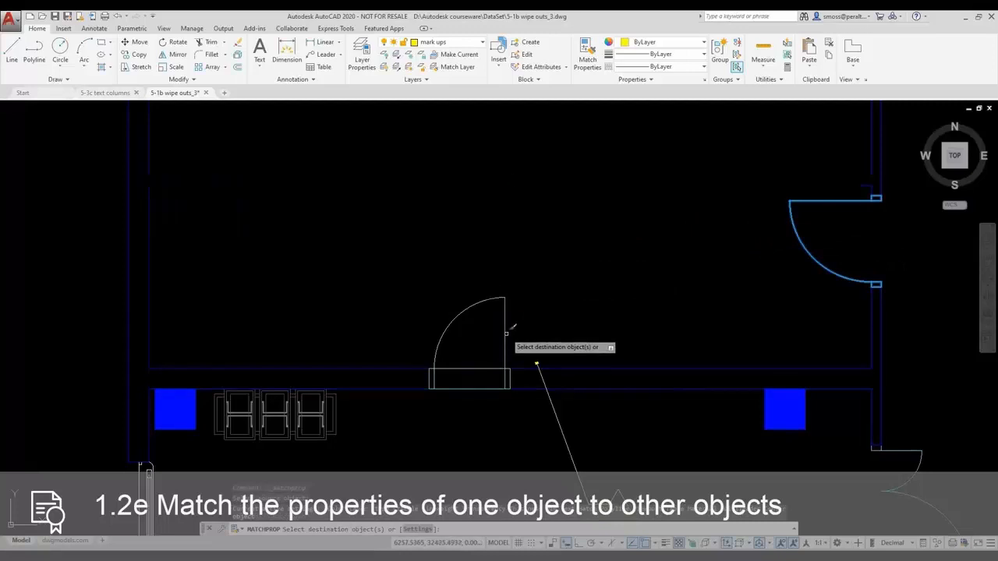
right_click(562, 306)
click(566, 309)
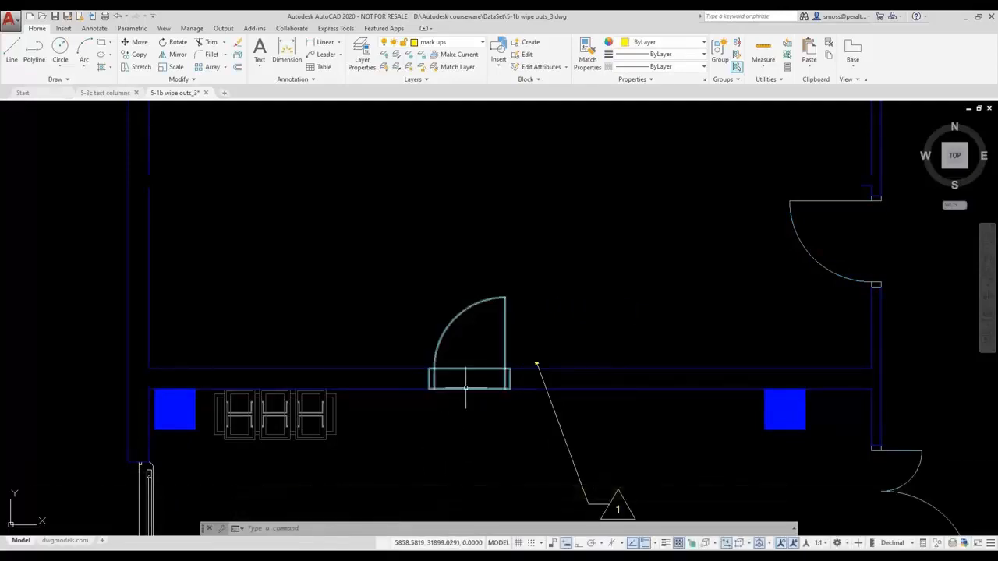
mouse_move(465, 388)
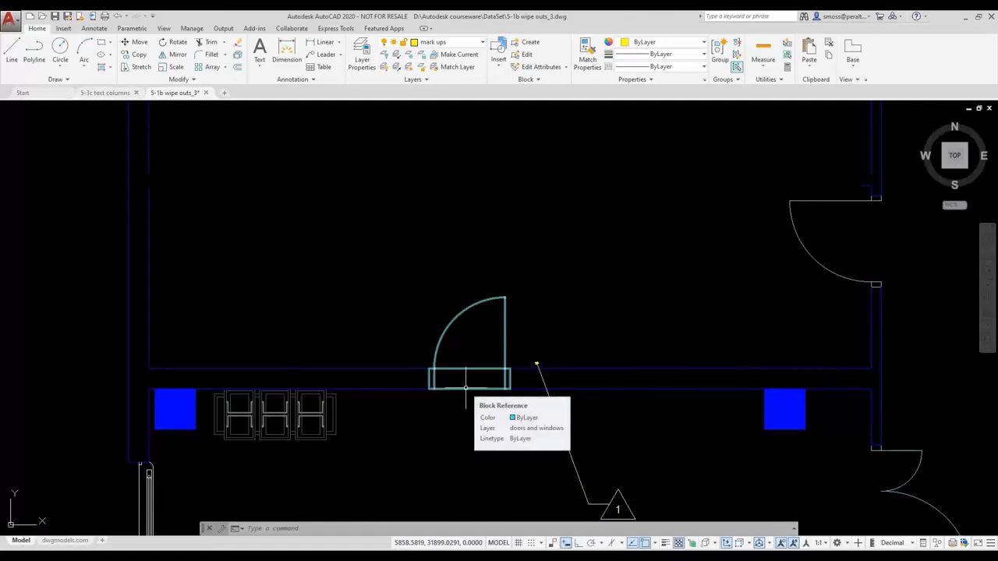
Step: Switch the new door block's visibility state to non-threshold door
click(506, 361)
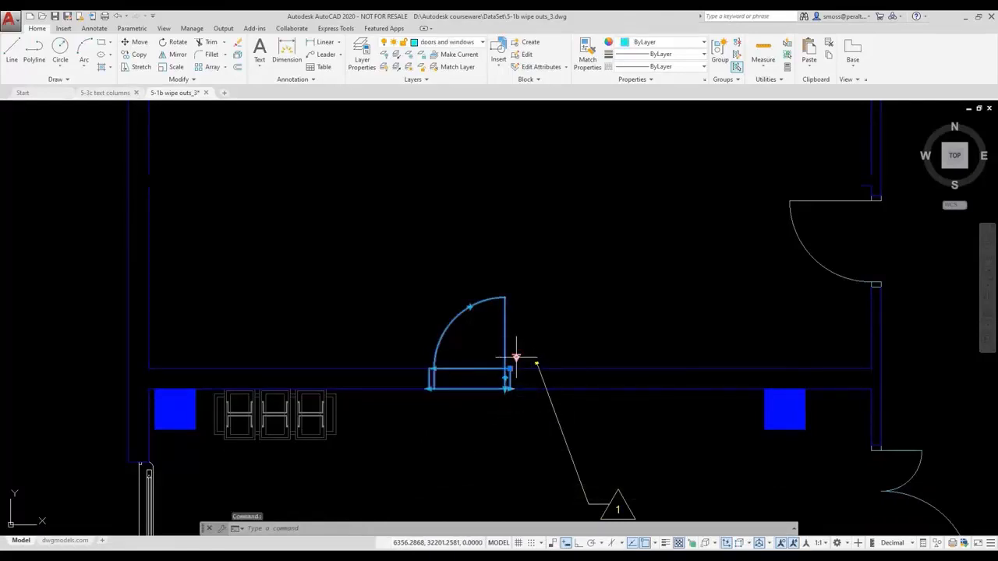
mouse_move(517, 358)
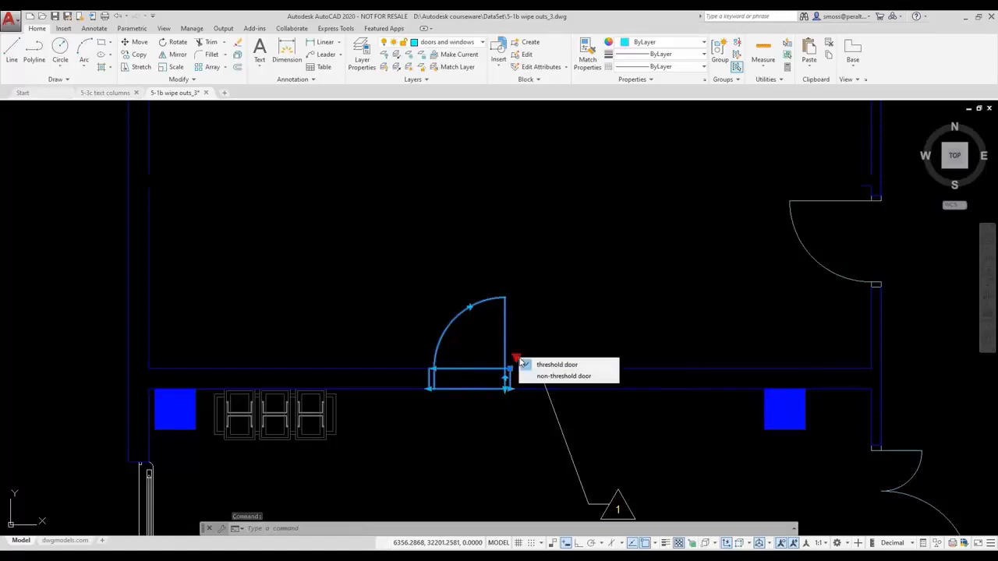
click(562, 375)
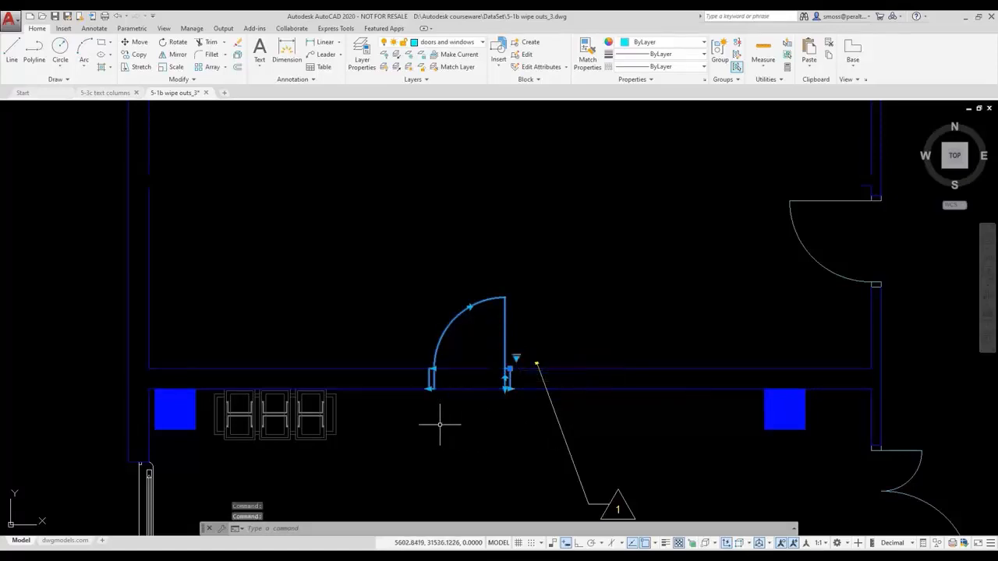
Step: Set the width of the new door block to 800 and deselect it
mouse_move(434, 369)
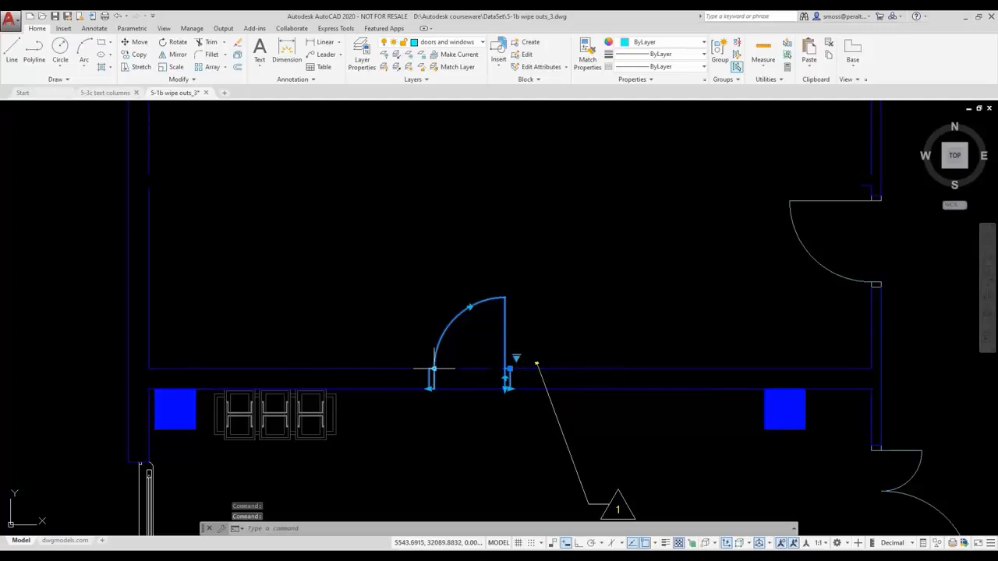
click(433, 368)
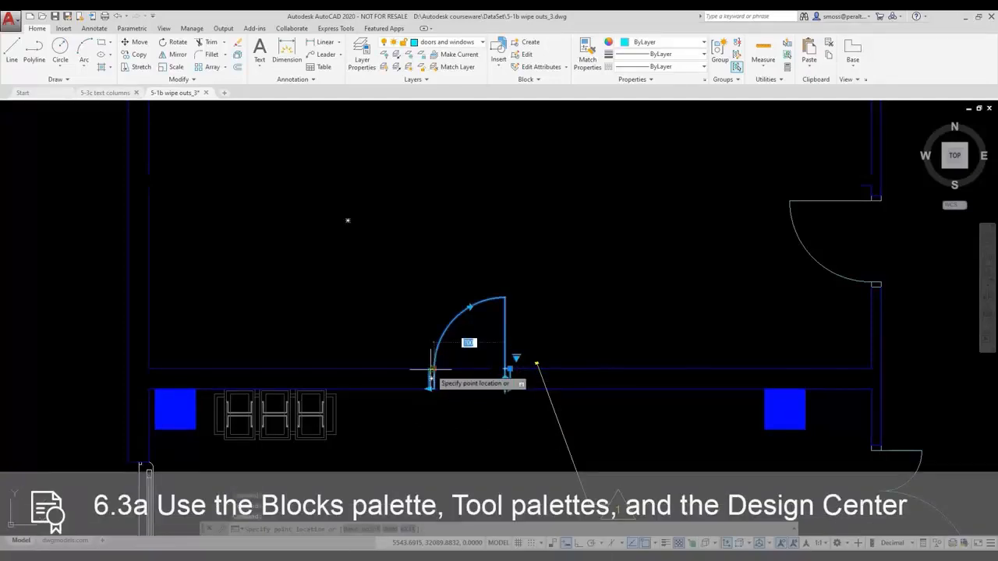
text(800)
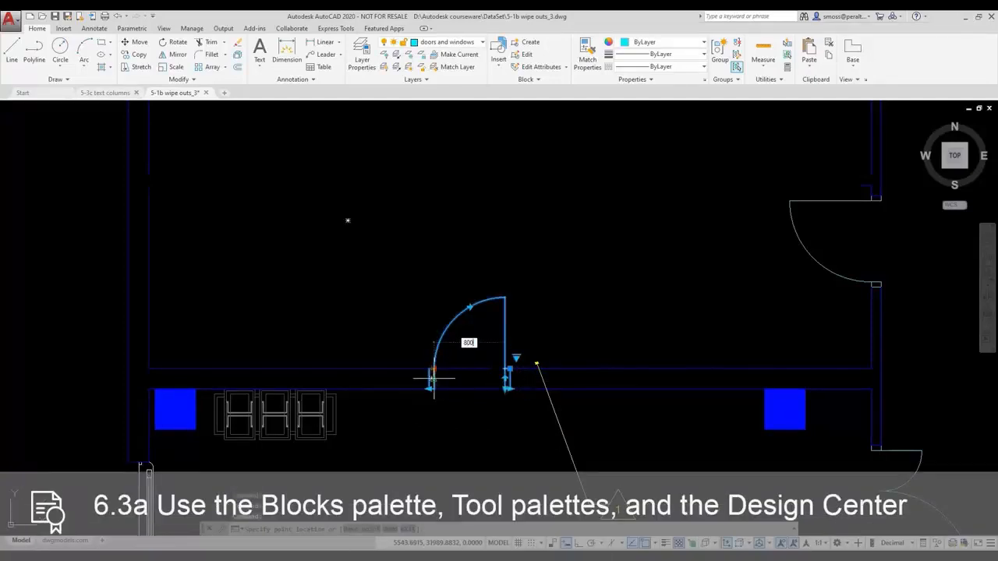
key(Return)
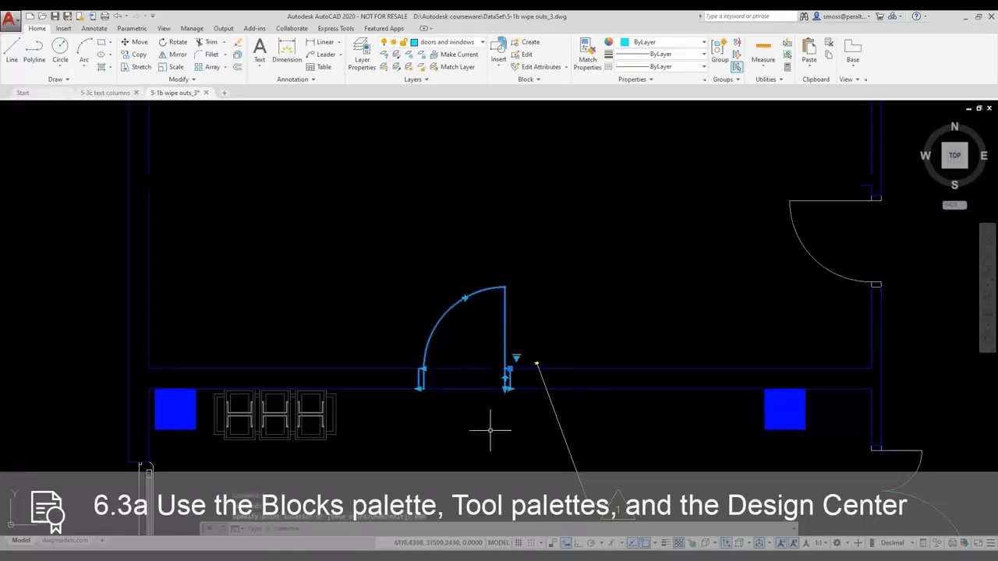
key(Escape)
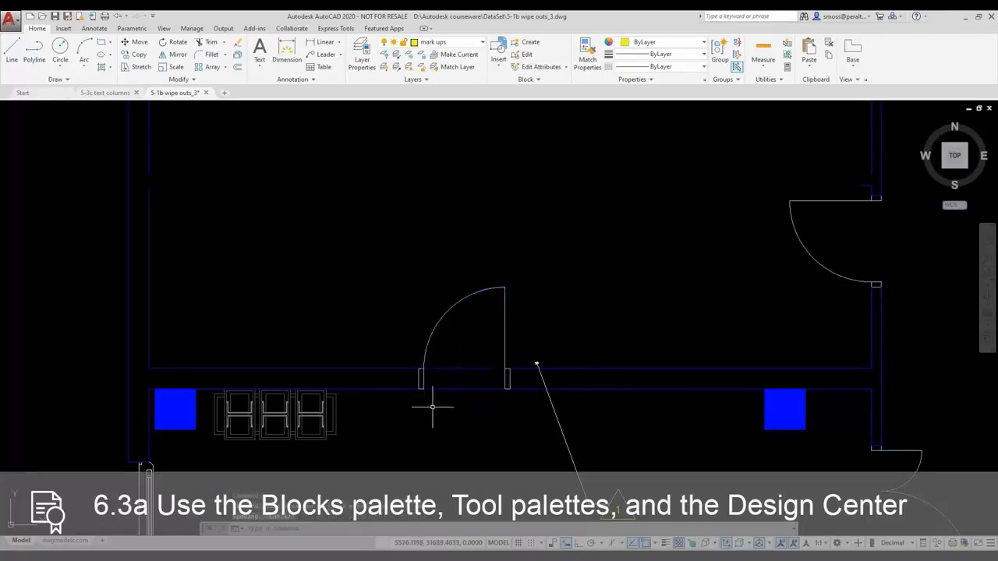
Step: Draw a closed polyline around the wall opening between the new door's two jambs
scroll(435, 407, up, 2)
middle_drag(445, 405, 411, 448)
scroll(402, 424, up, 2)
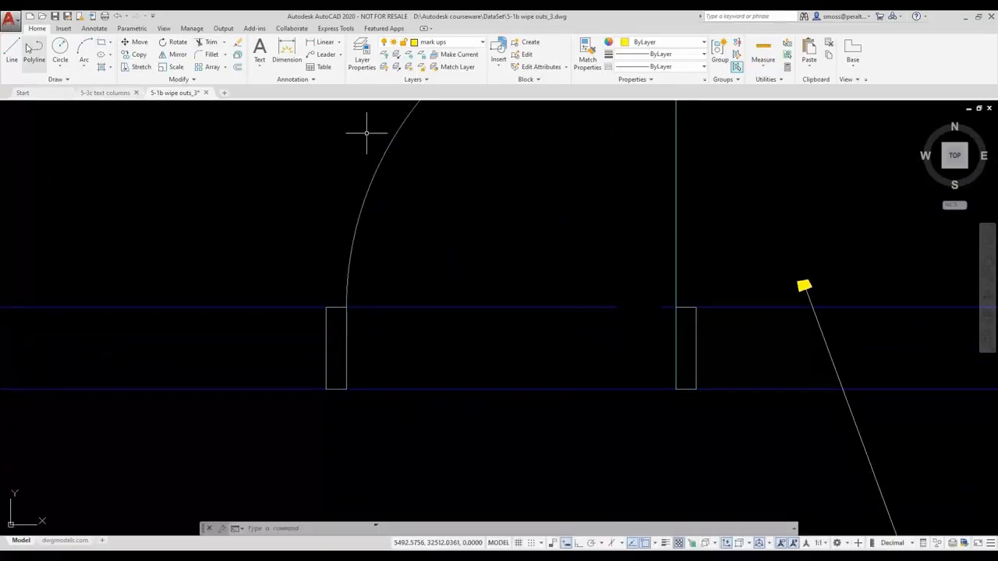
text(pl)
key(Return)
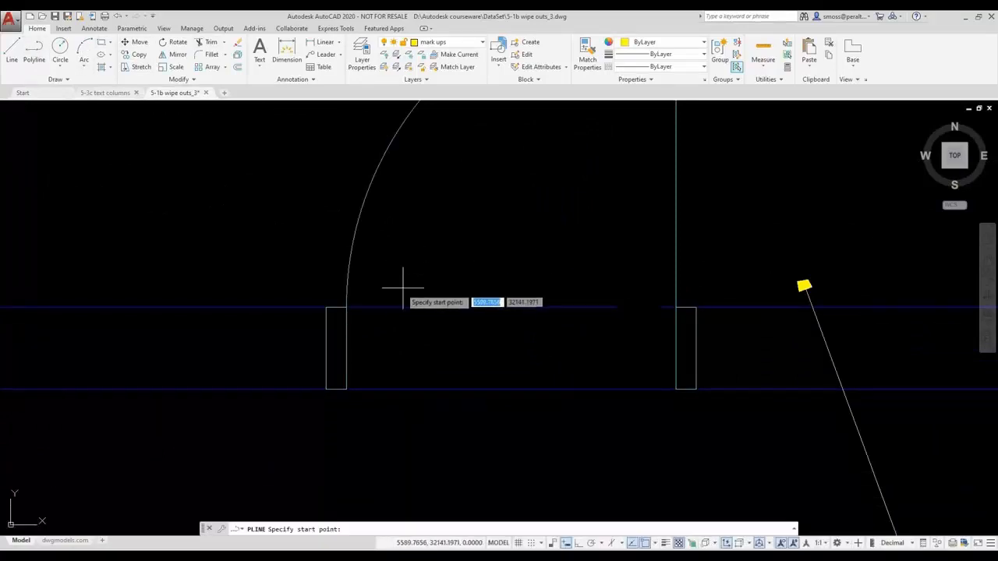
click(357, 298)
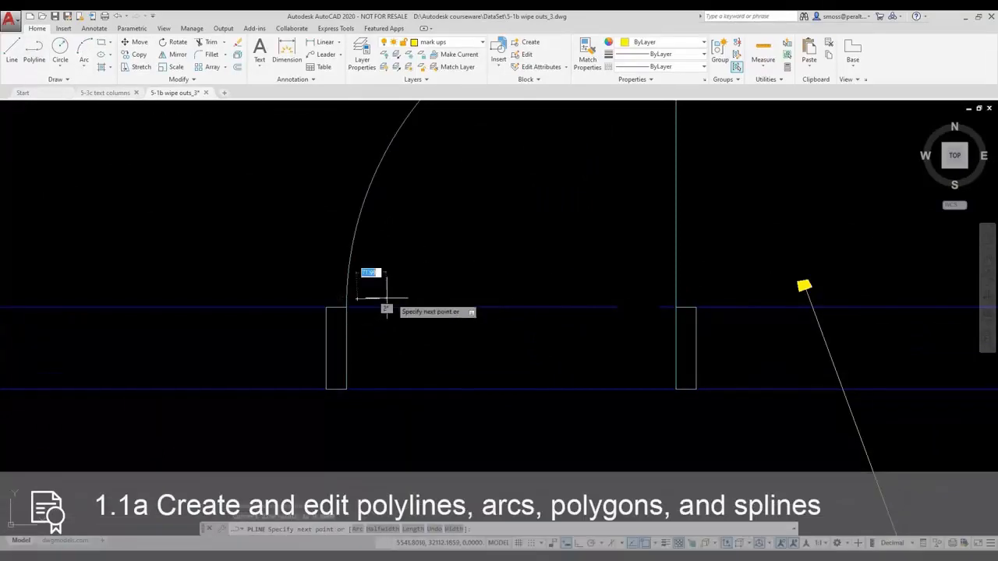
click(664, 298)
click(673, 409)
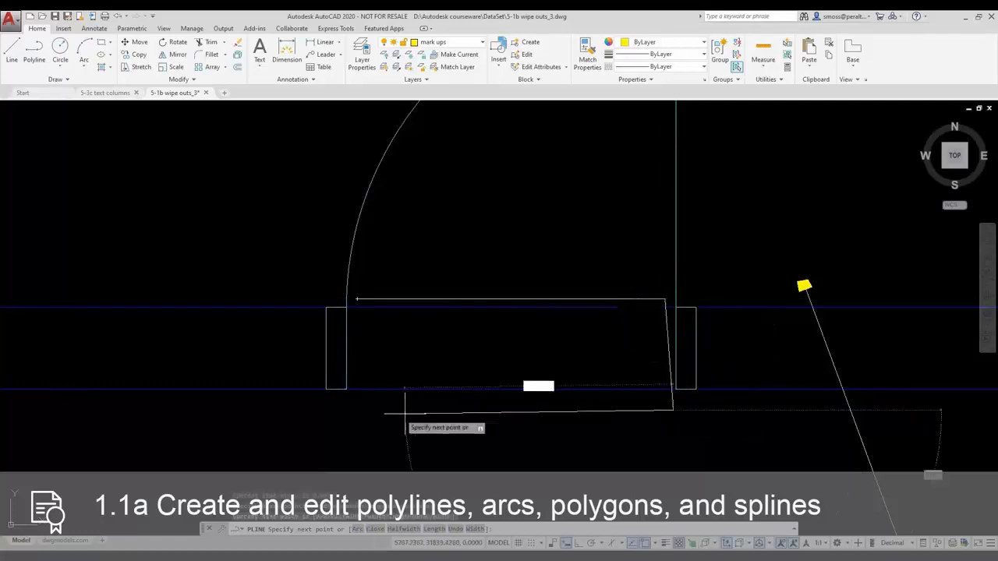
click(351, 404)
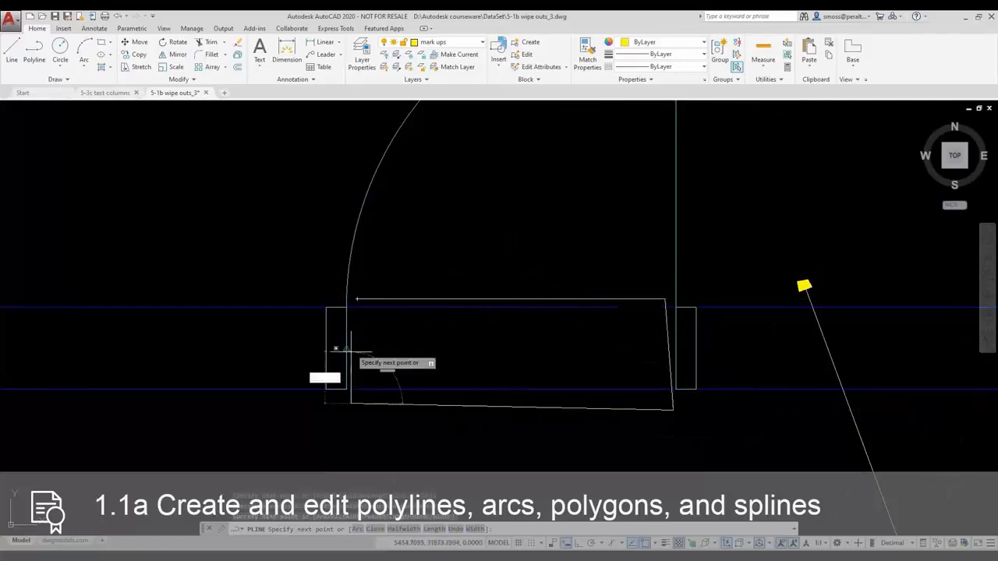
right_click(356, 300)
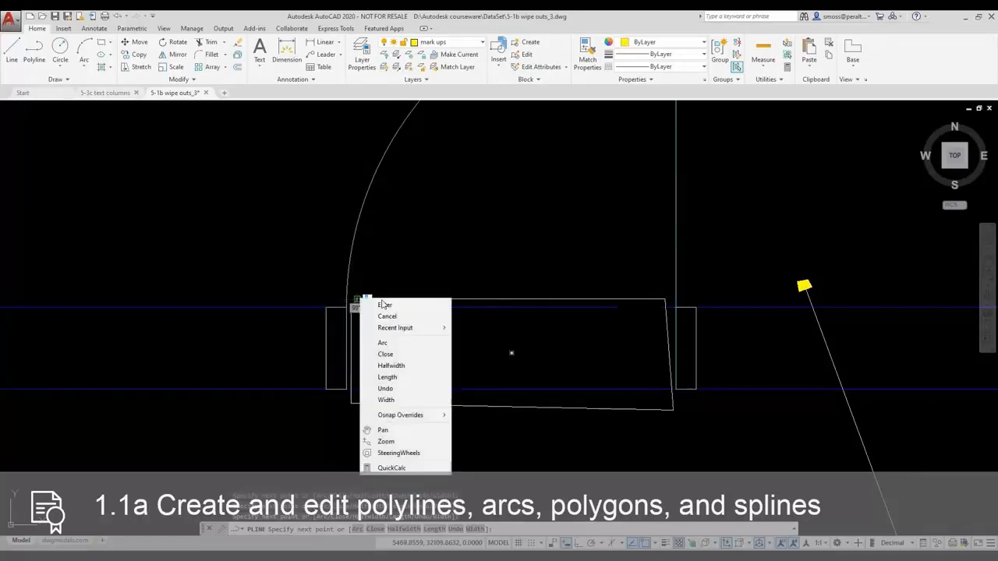
click(382, 355)
Step: Add a raised vertex midway along the polyline's upper edge and fit the polyline's corners to the door jambs
click(468, 299)
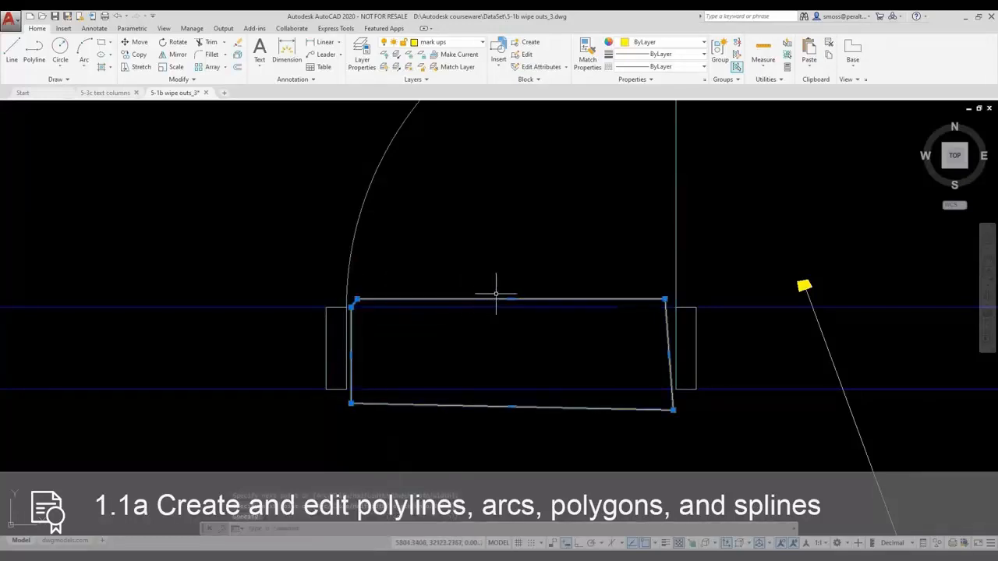
mouse_move(511, 298)
click(552, 330)
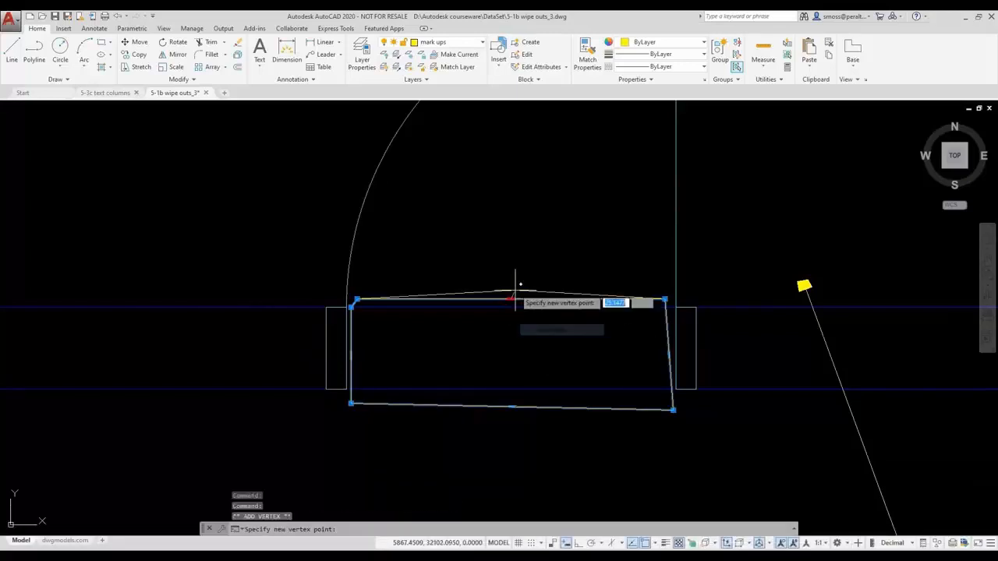
click(519, 265)
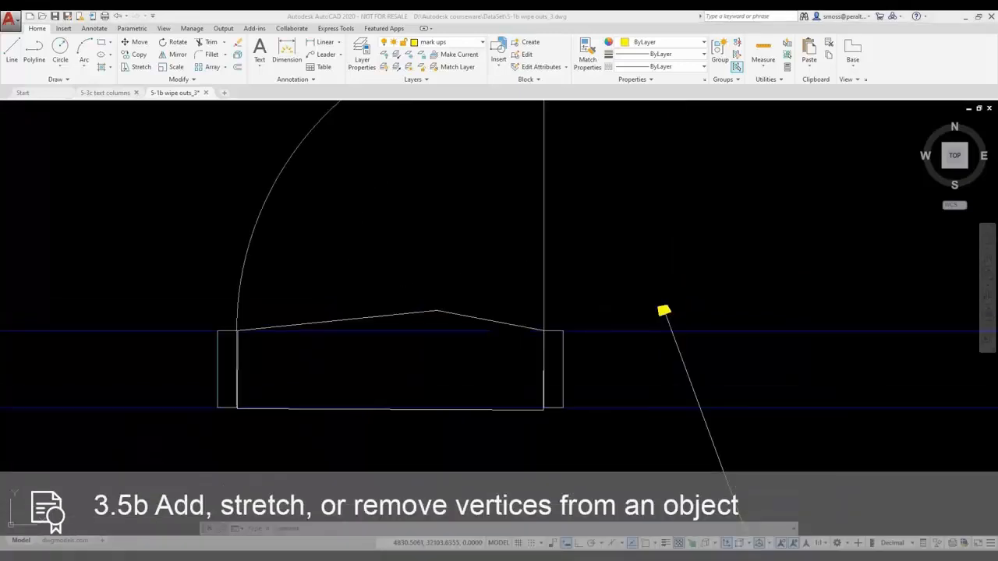
Step: Convert the closed polyline in the door opening into a wipeout, erasing the original polyline
right_click(151, 210)
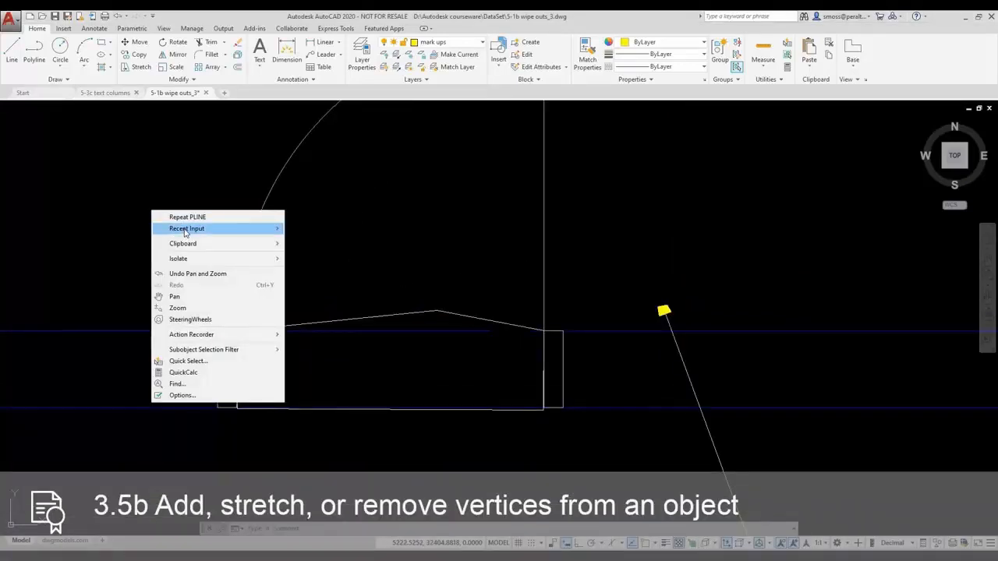
mouse_move(185, 231)
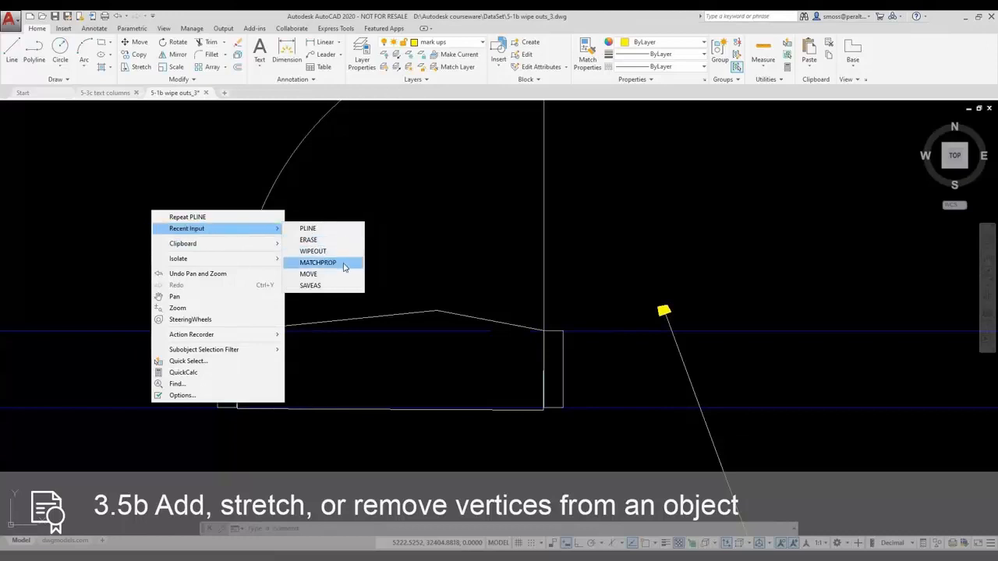
click(319, 251)
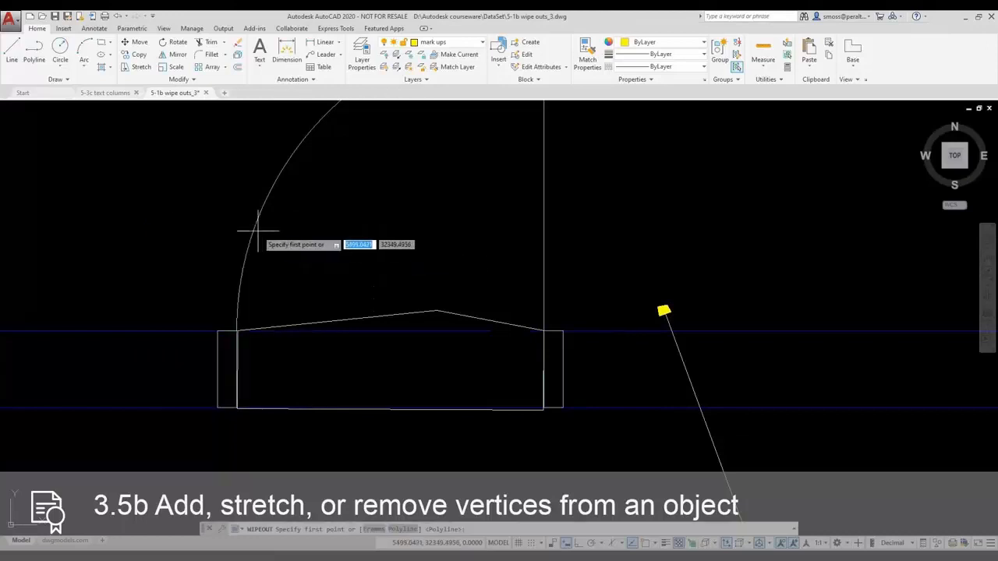
click(403, 530)
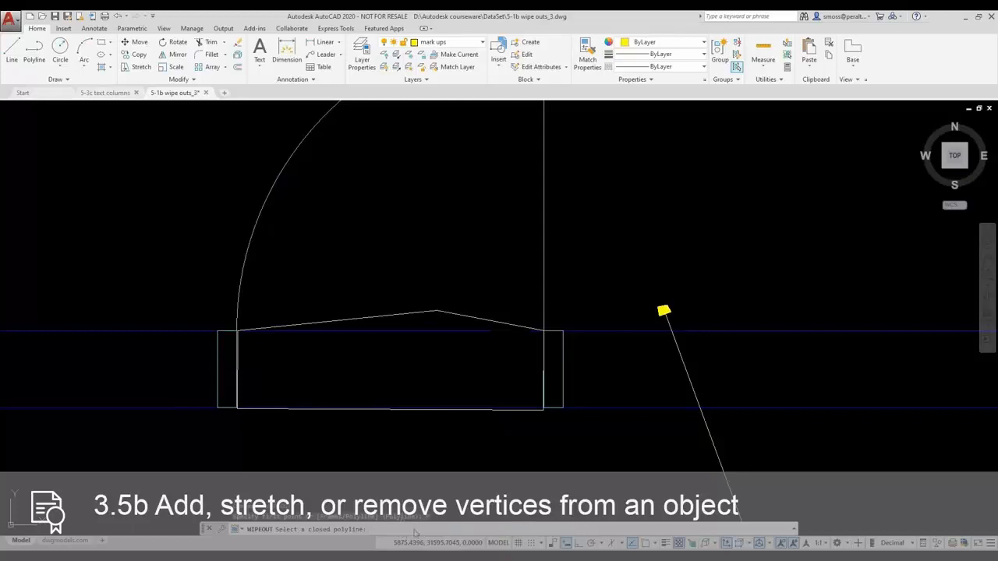
click(382, 316)
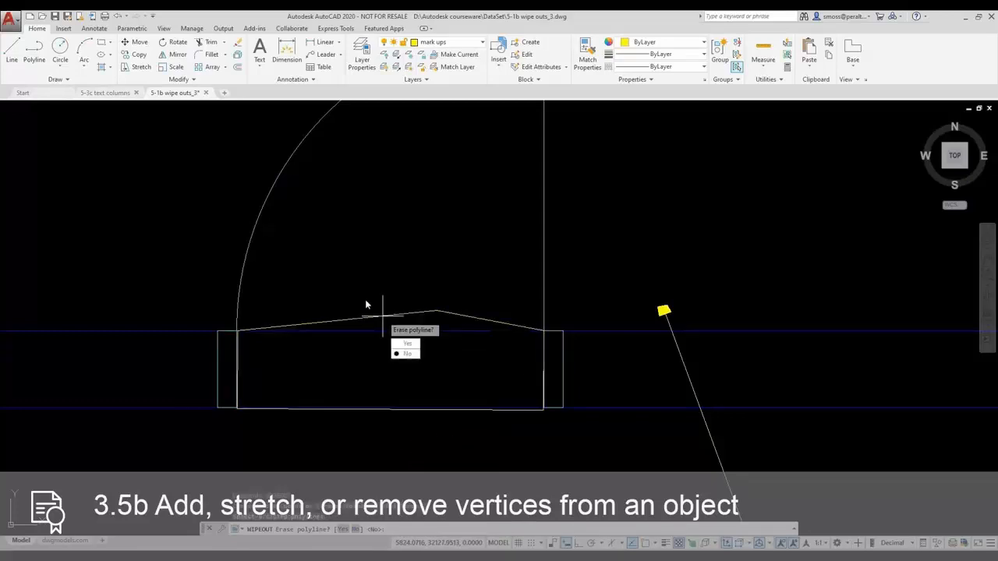
click(413, 346)
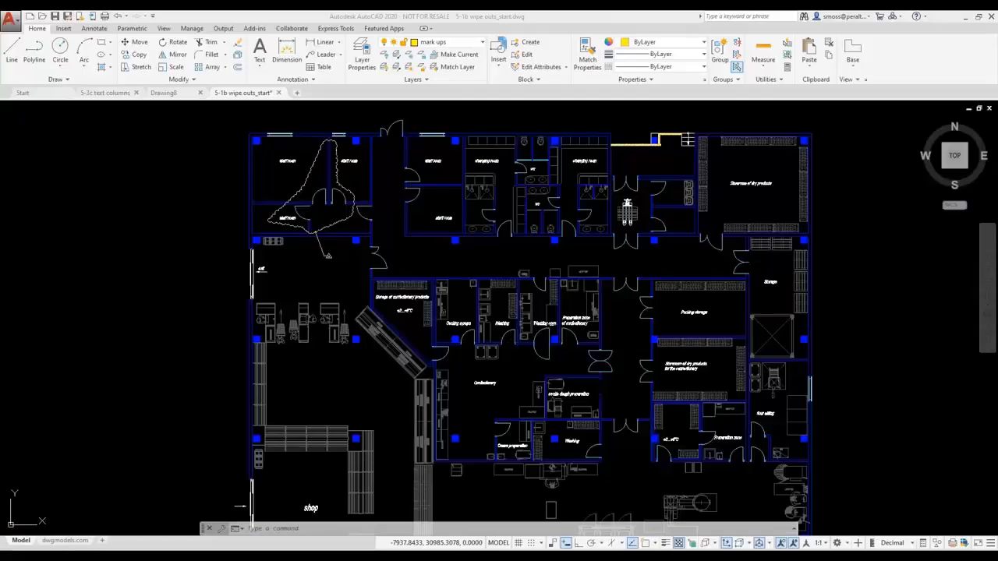
Step: Compare the current floor plan with bakery-plan.dwg from the DataSet folder using DWG Compare
click(291, 29)
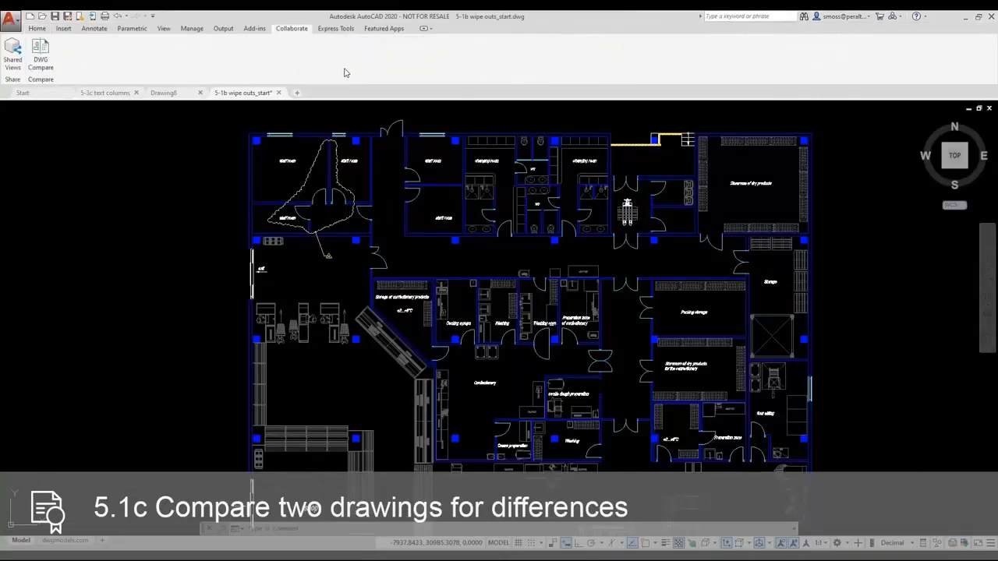
click(40, 50)
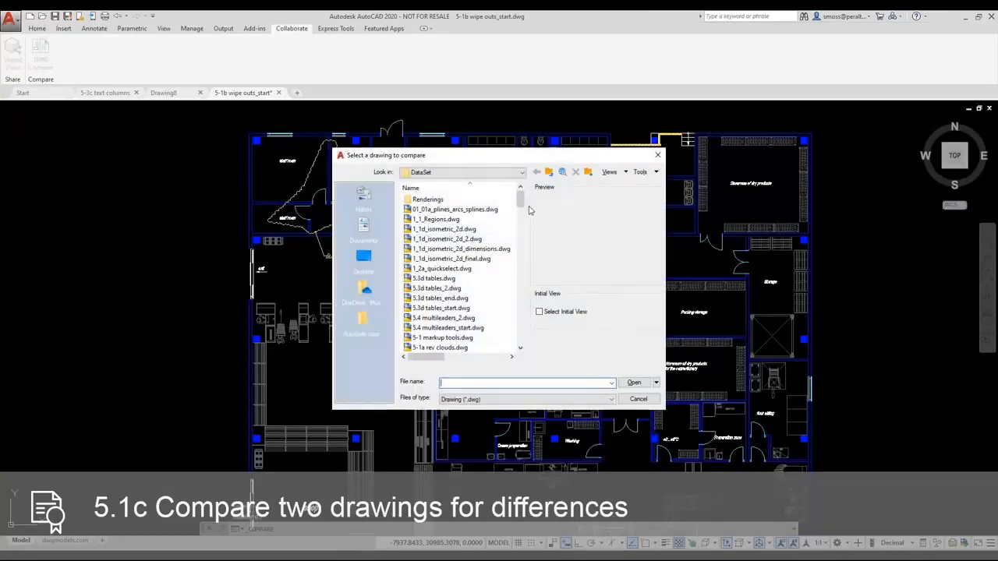
drag(521, 201, 521, 232)
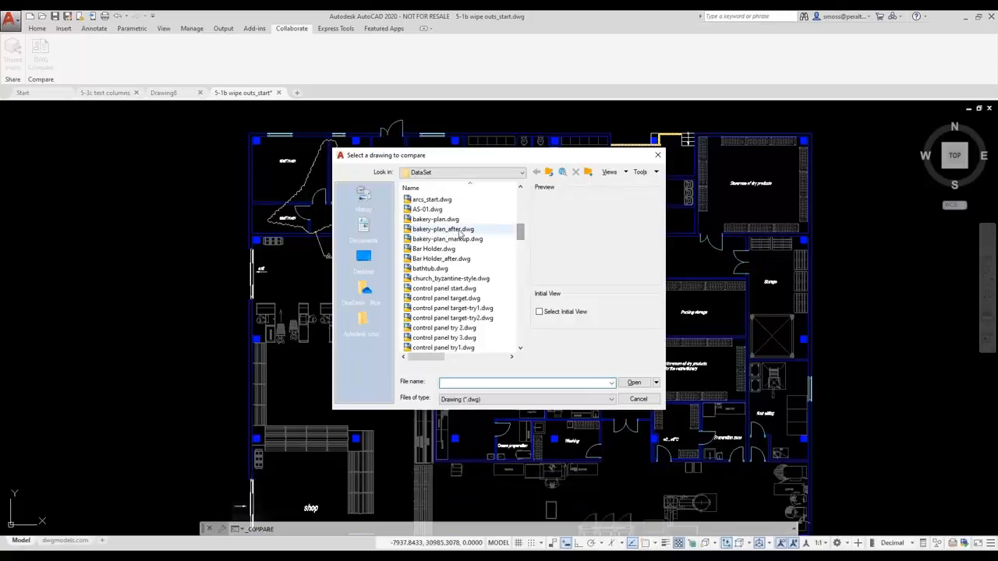
click(441, 221)
click(441, 221)
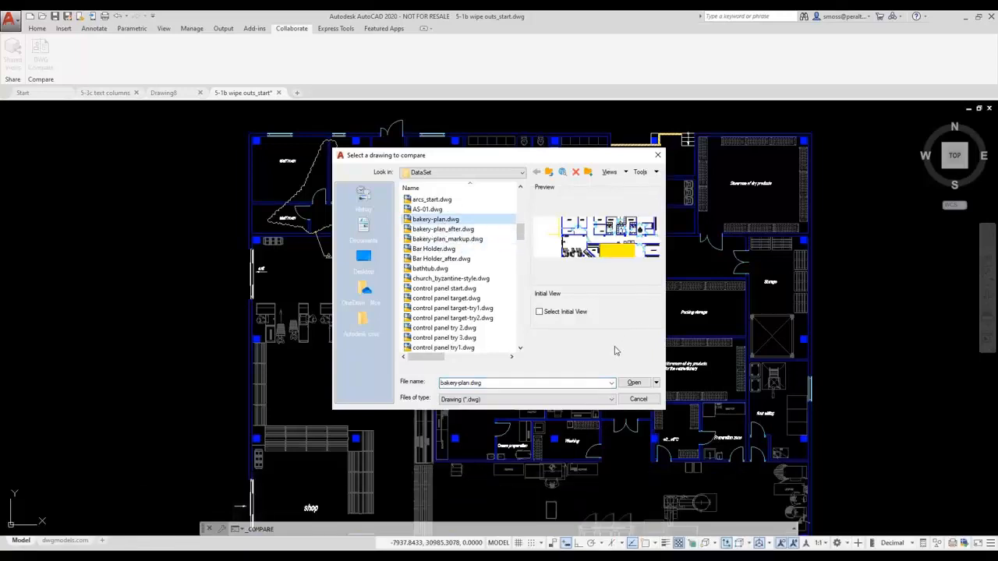
click(633, 382)
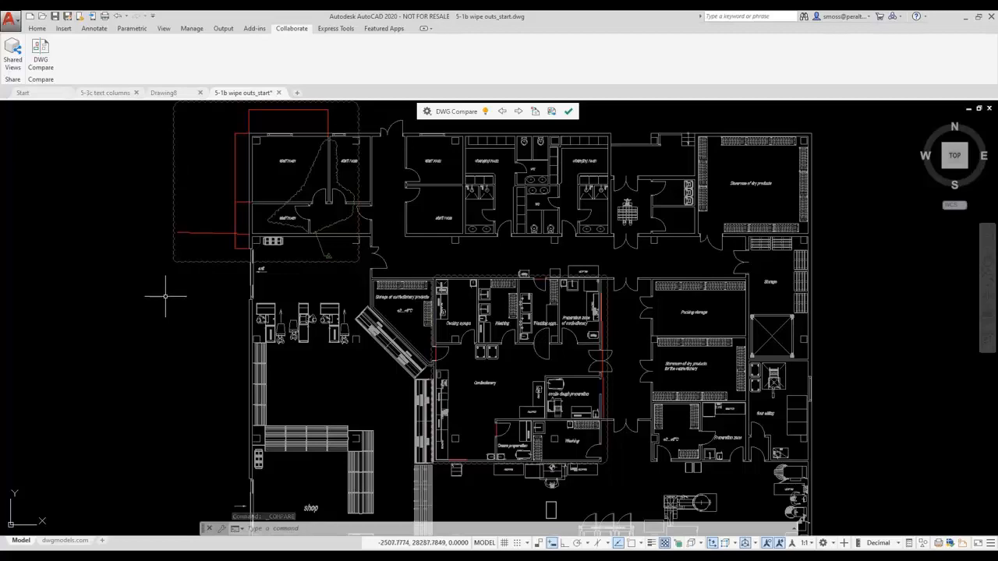
Step: Open the DWG Compare settings, place them in the empty area beside the floor plan and pin them open
middle_drag(157, 299, 180, 323)
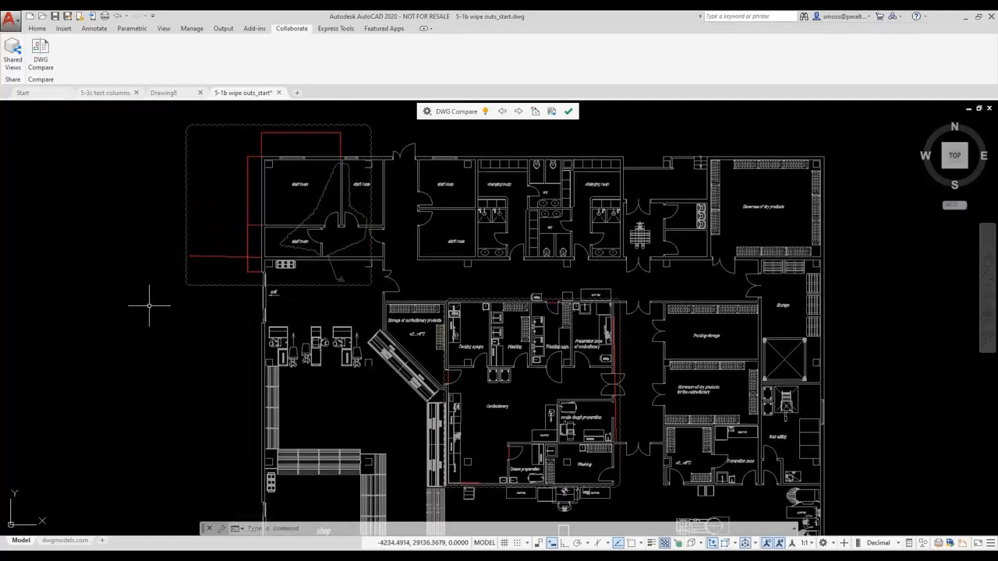
click(427, 112)
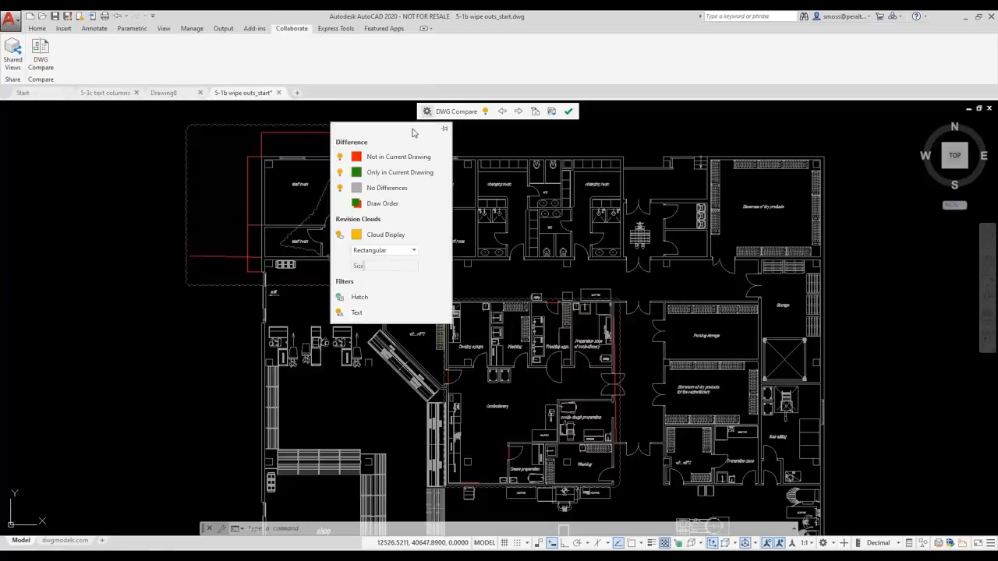
drag(436, 132, 135, 164)
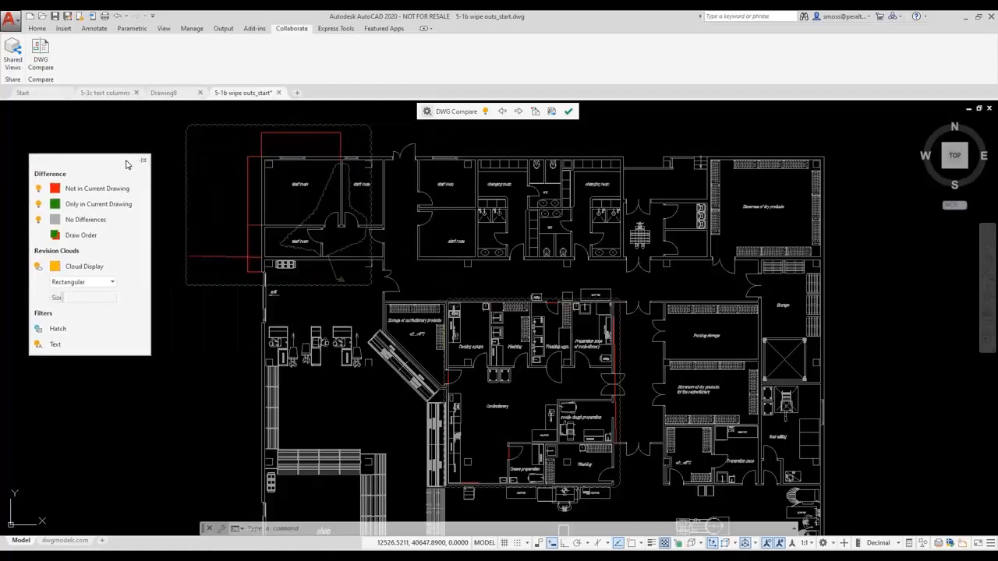
click(142, 160)
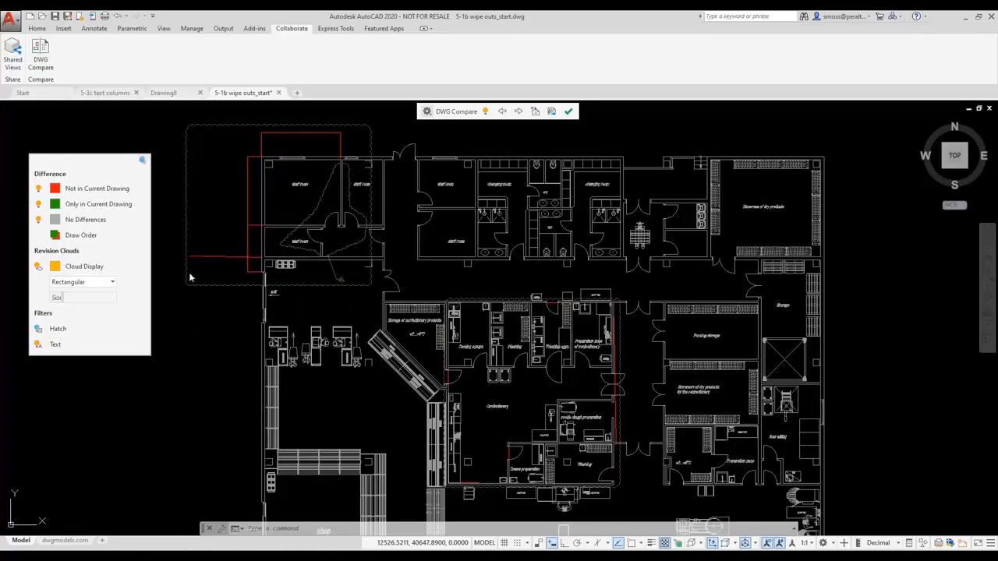
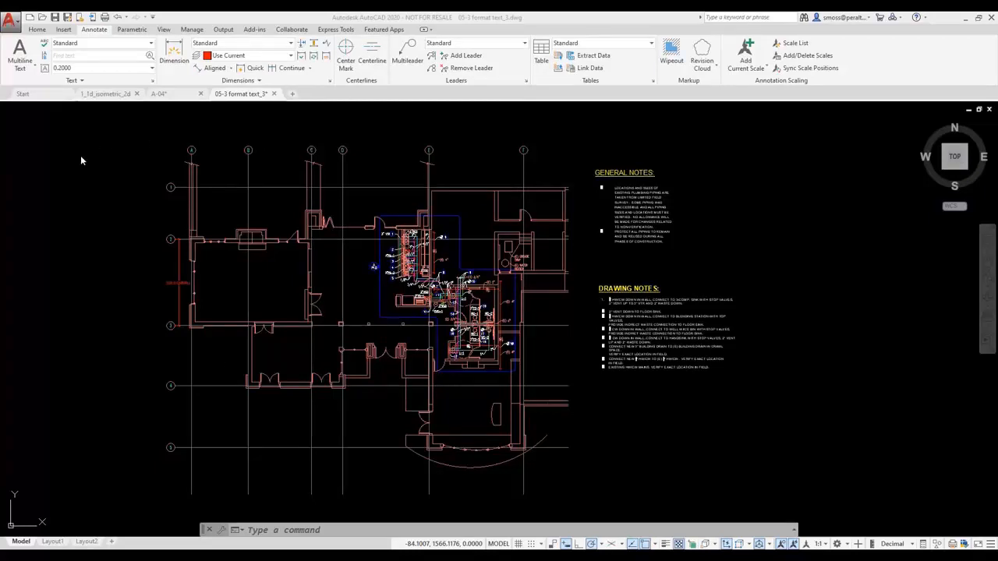
Step: Create a new text style named General Notes in the 05-3 format text_3 drawing
click(37, 31)
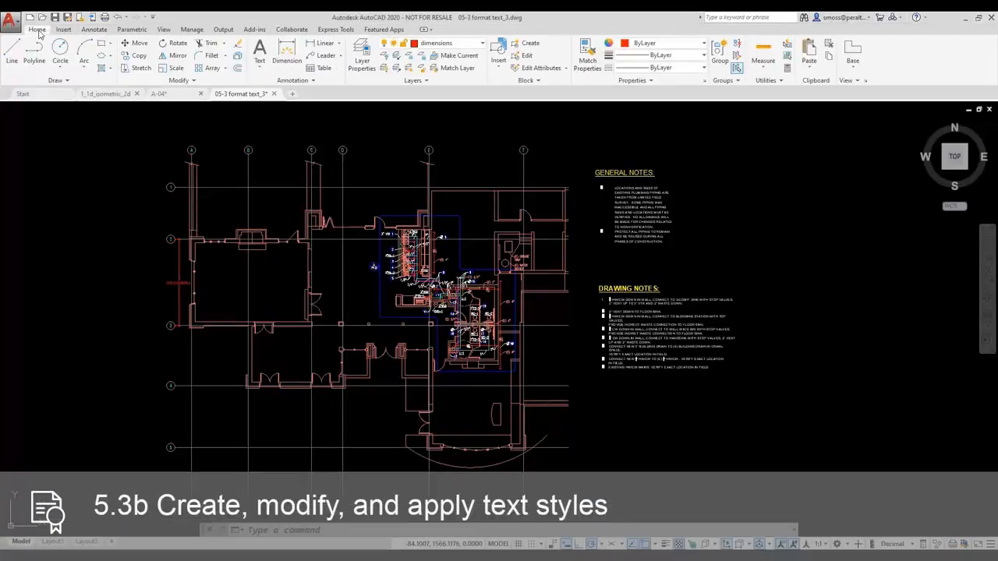
click(303, 81)
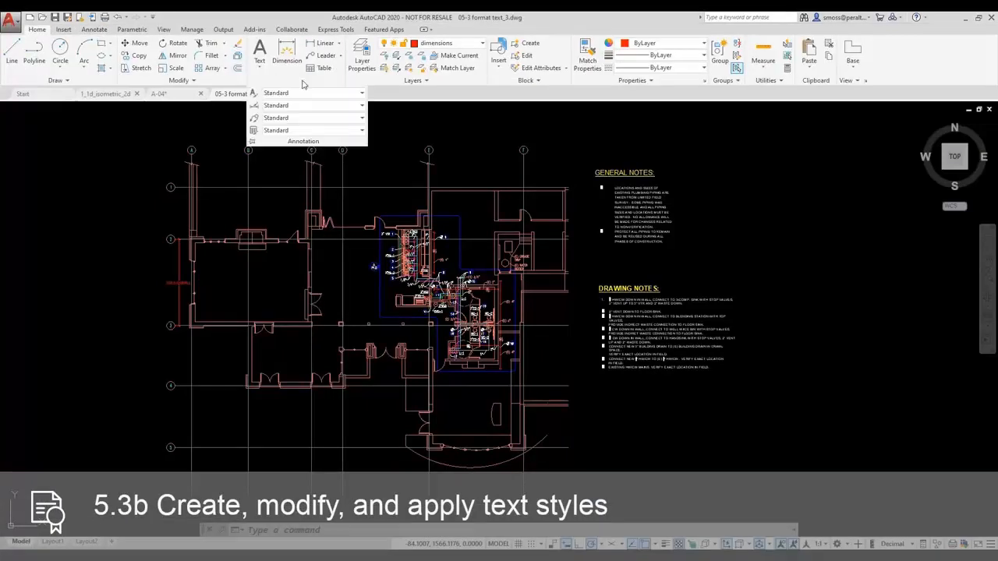
click(253, 95)
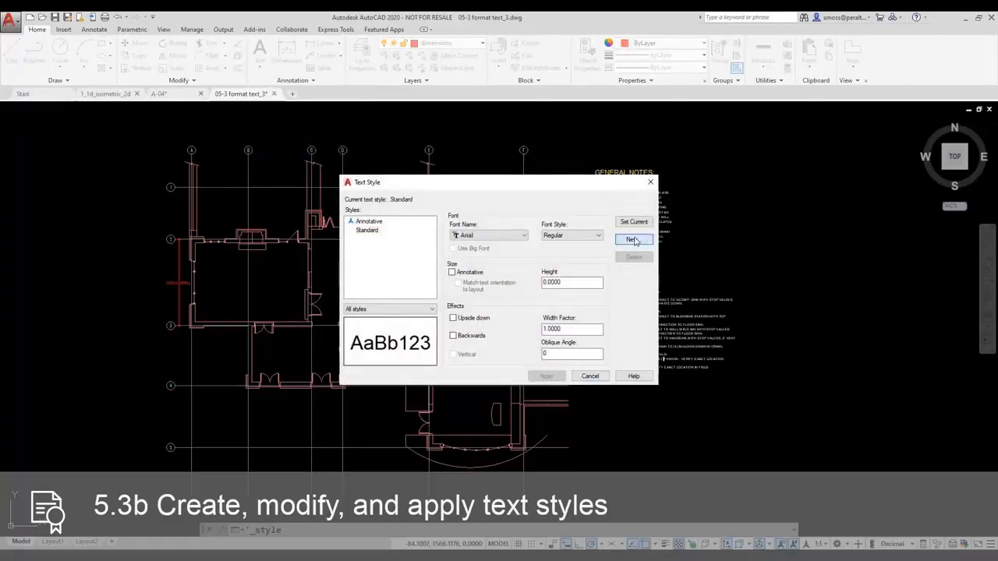
click(632, 239)
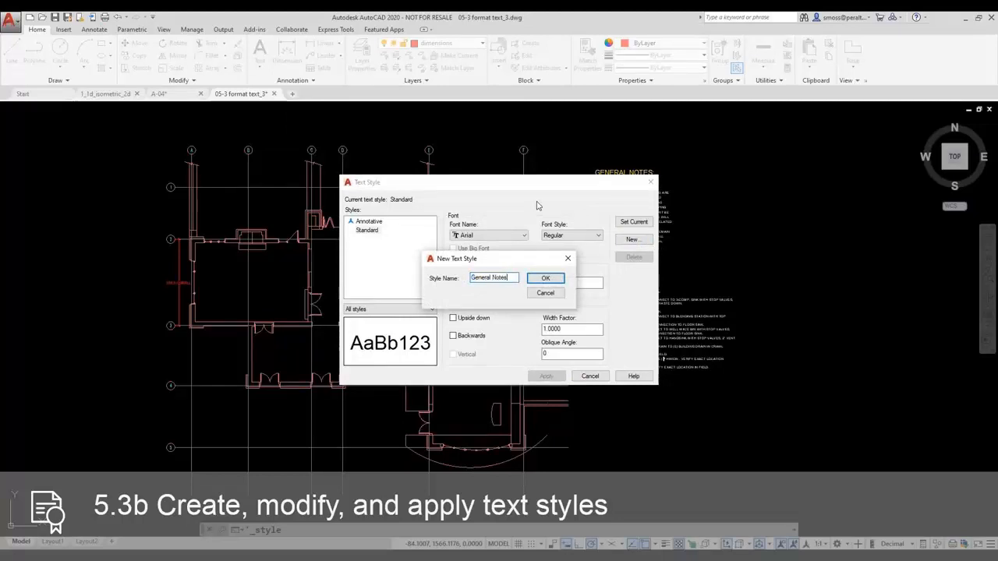
click(544, 279)
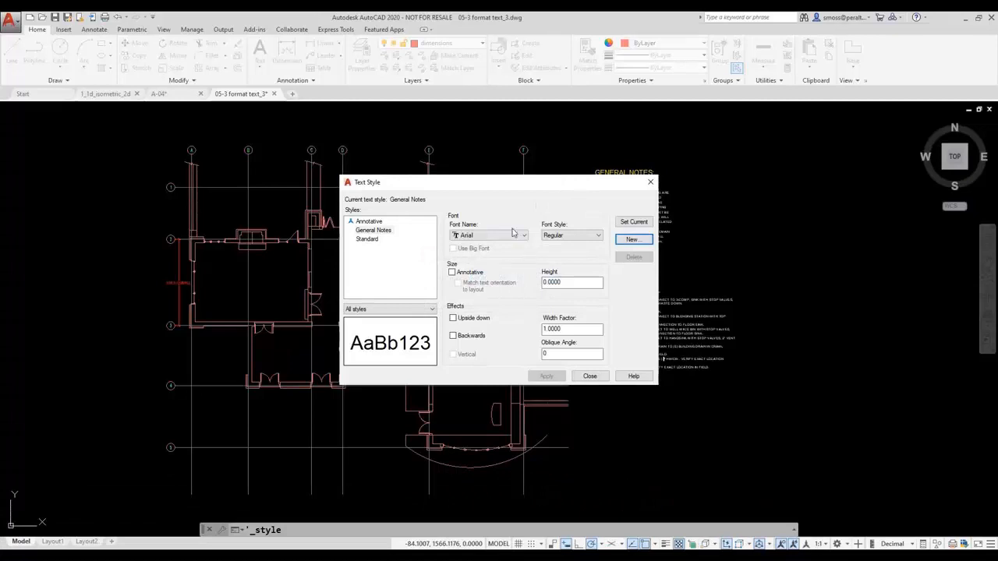
Step: Set the General Notes text style's font to Open Sans, apply the change and finish editing text styles
click(512, 237)
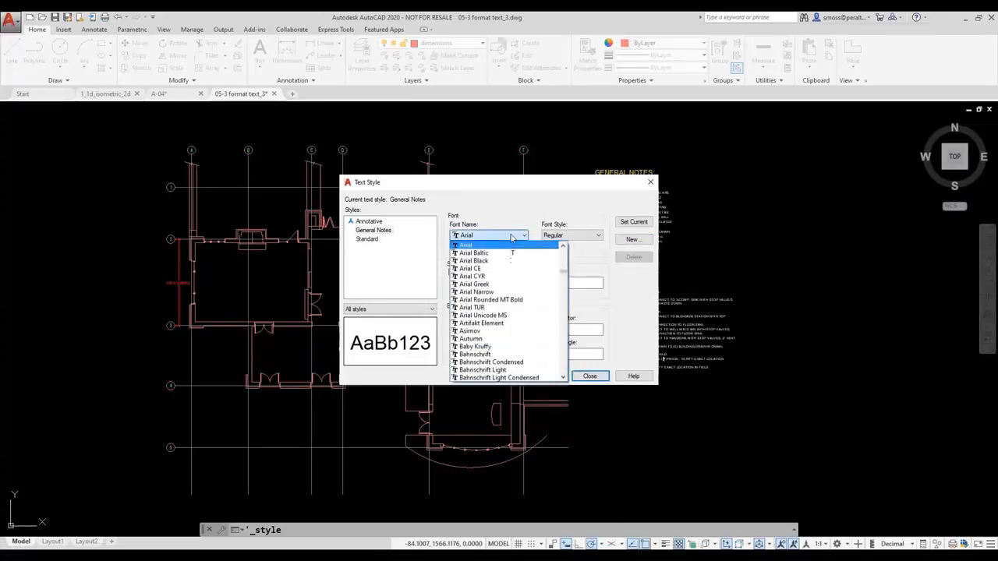
text(op)
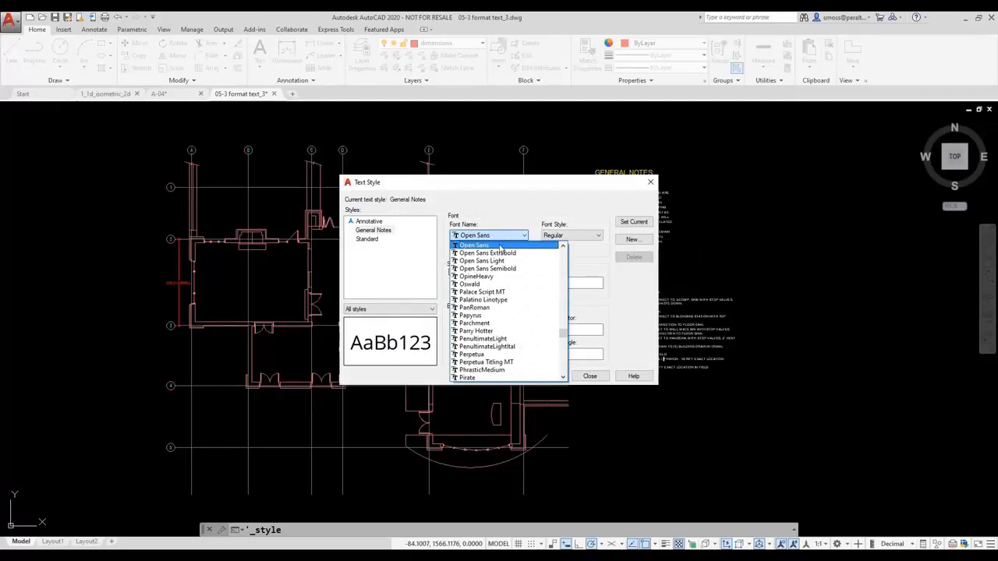
click(501, 247)
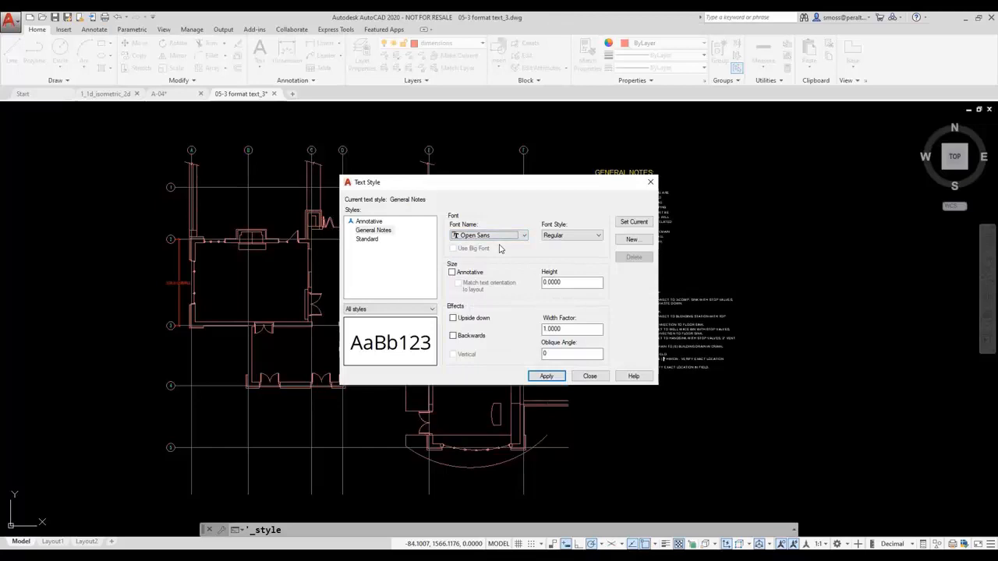
click(547, 376)
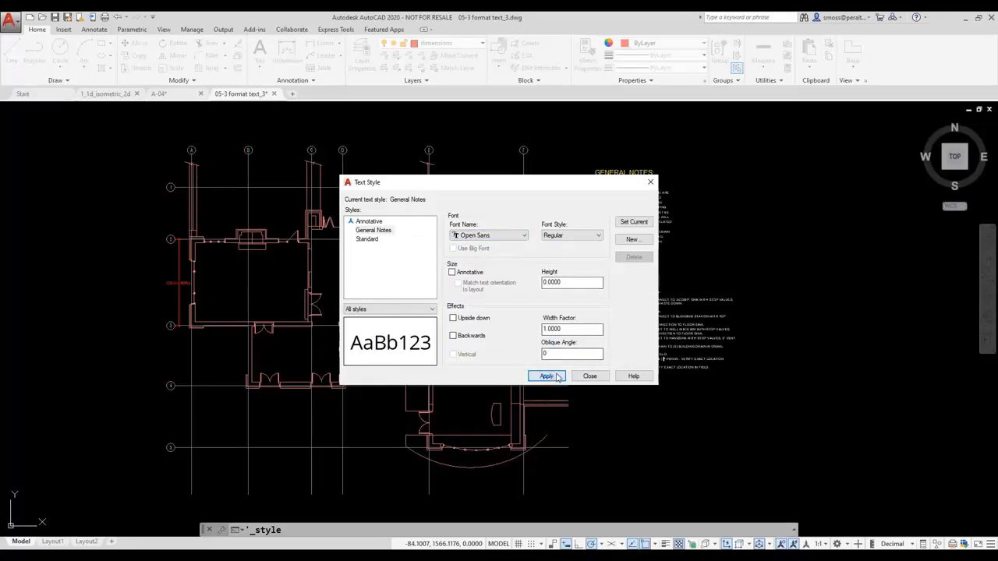
click(589, 375)
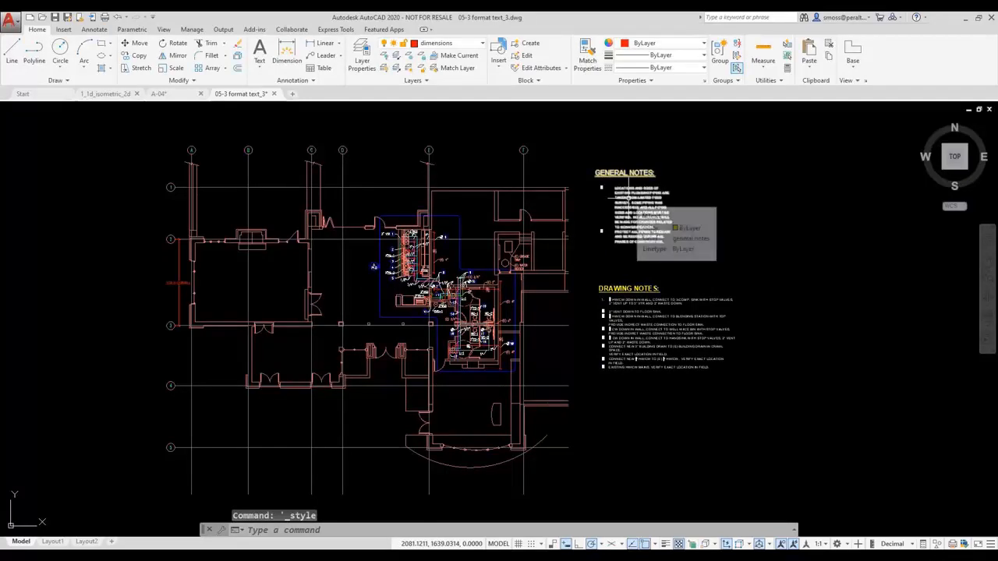
Step: Apply the General Notes text style to both the general notes and drawing notes text blocks, then deselect them
click(628, 198)
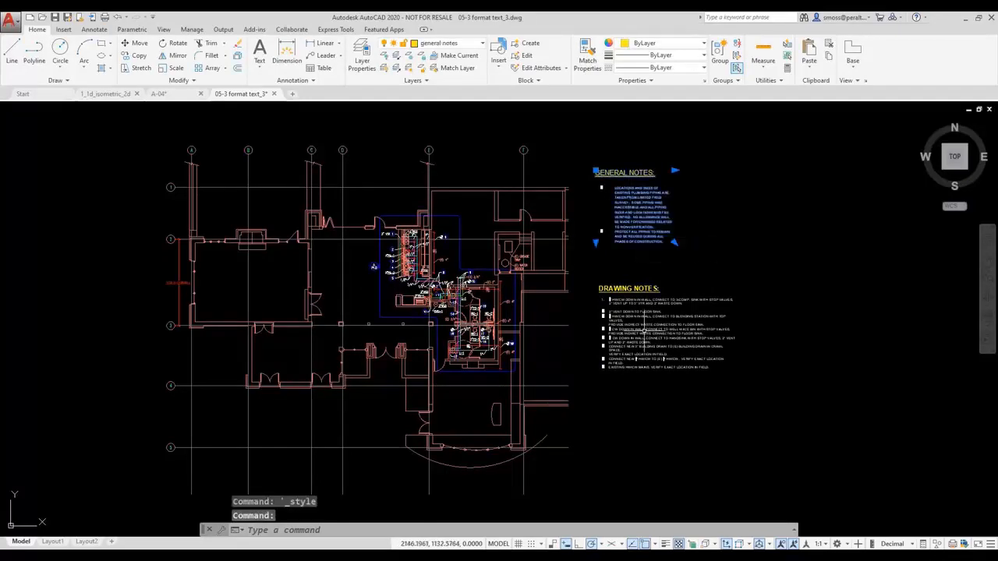
shift+click(644, 331)
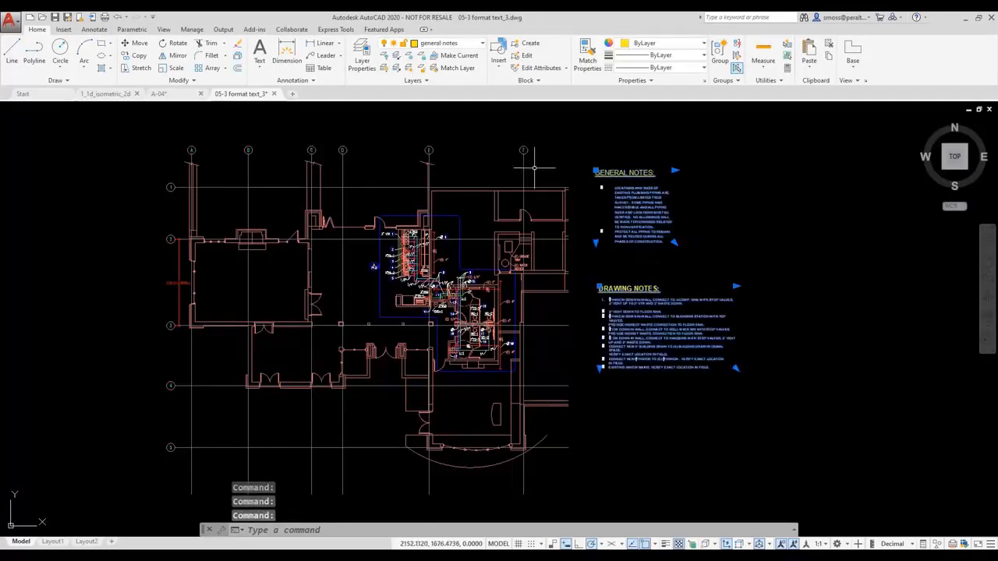
click(95, 29)
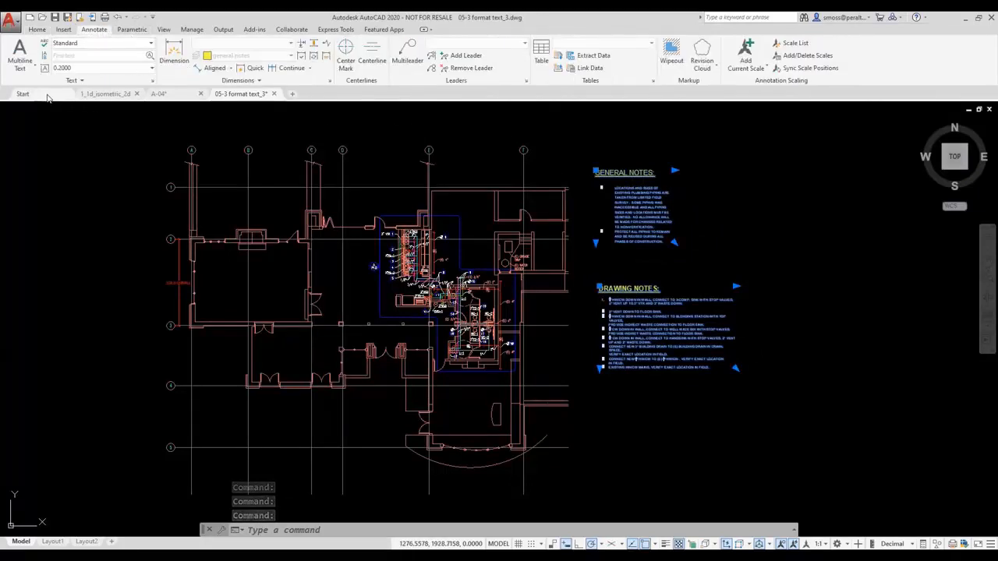
click(106, 43)
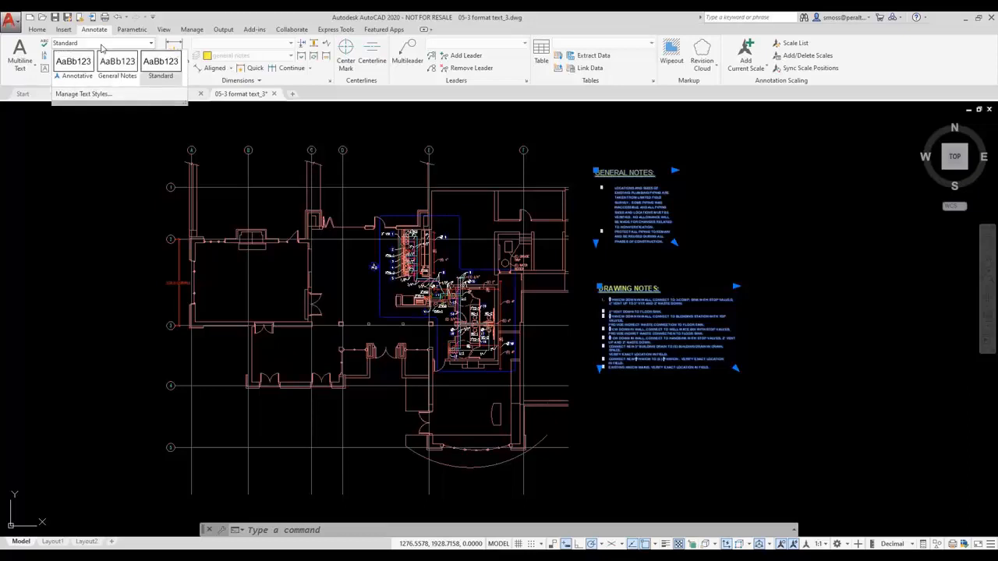
click(118, 69)
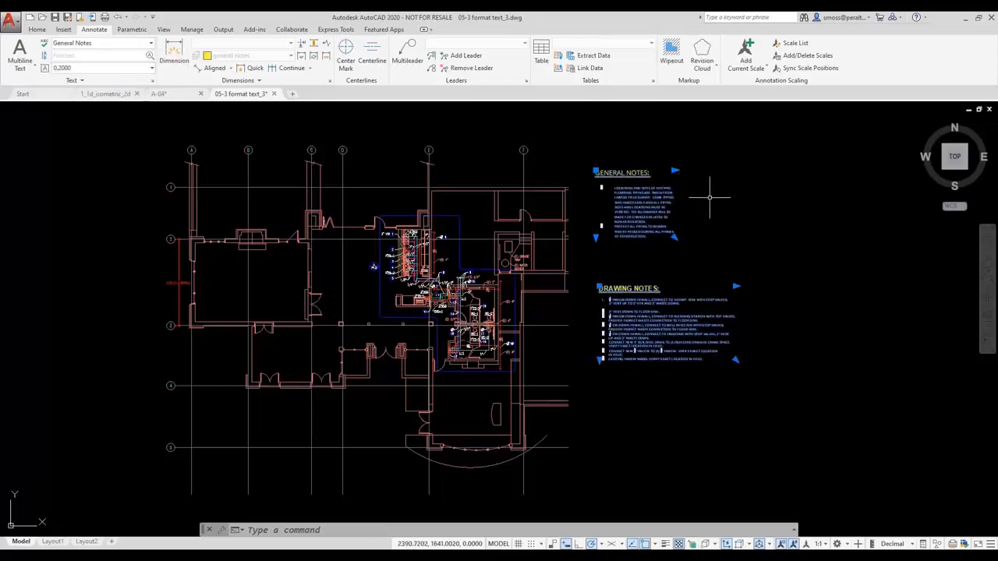
key(Escape)
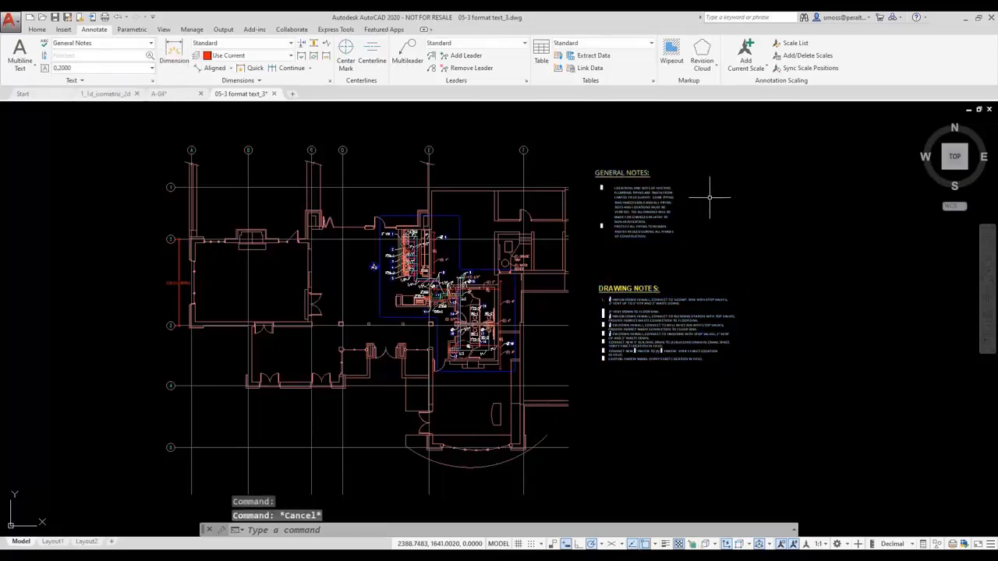
Step: Switch to Layout1 and bring up the title block area with the drawn, date and file name labels
click(51, 541)
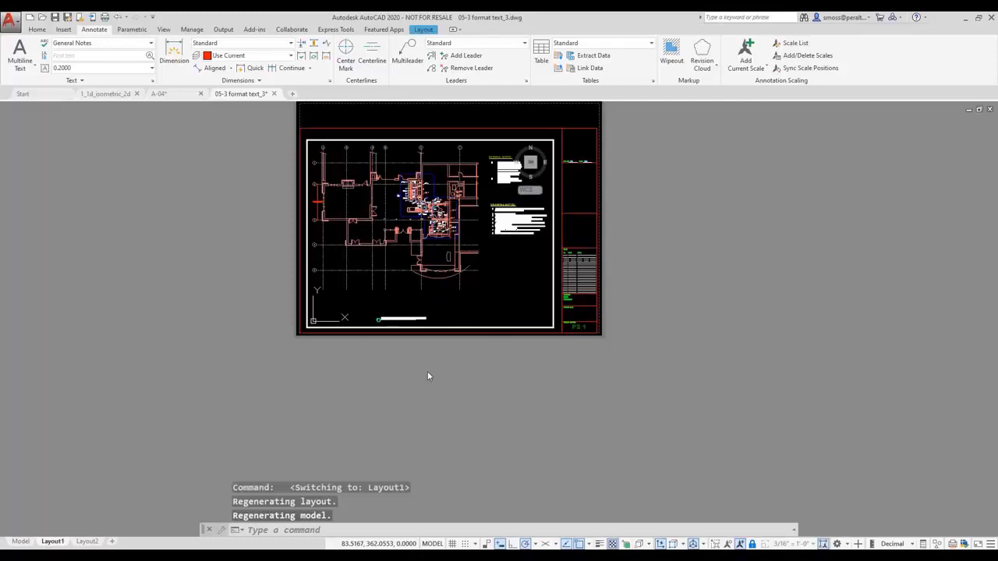
scroll(578, 270, up, 8)
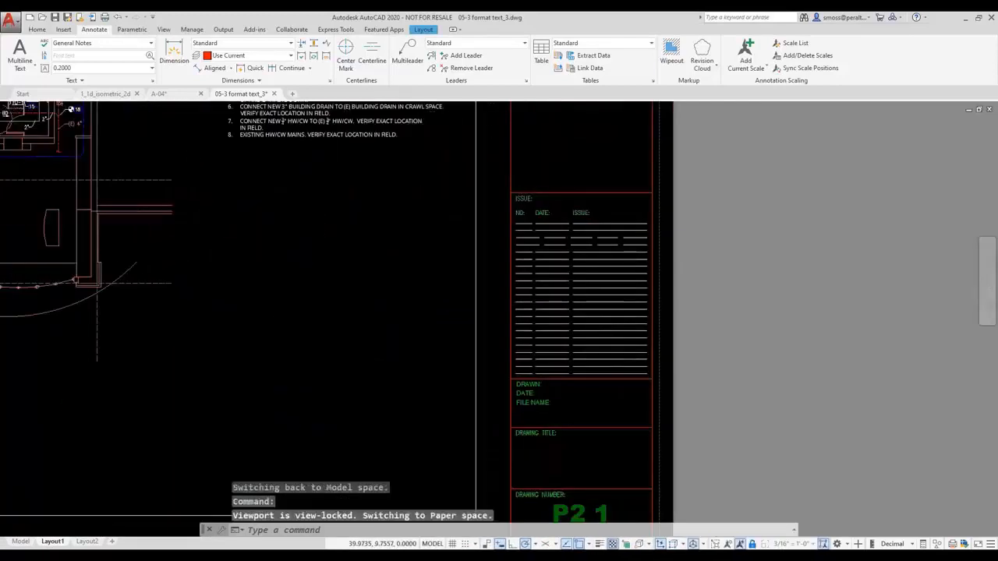
middle_drag(578, 360, 580, 164)
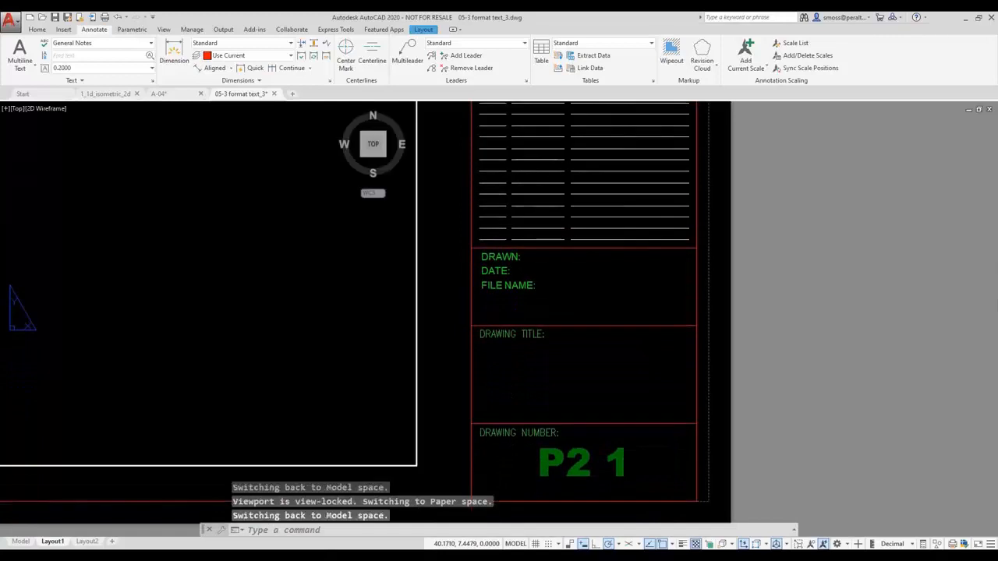
Step: Review the title and author in the drawing properties' summary, then return to the title block labels
click(14, 28)
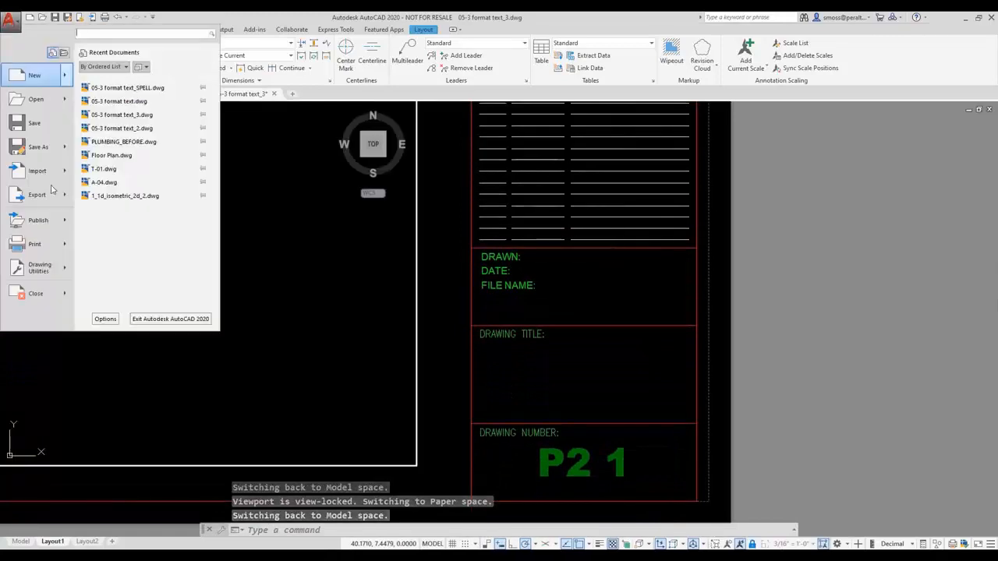
mouse_move(62, 269)
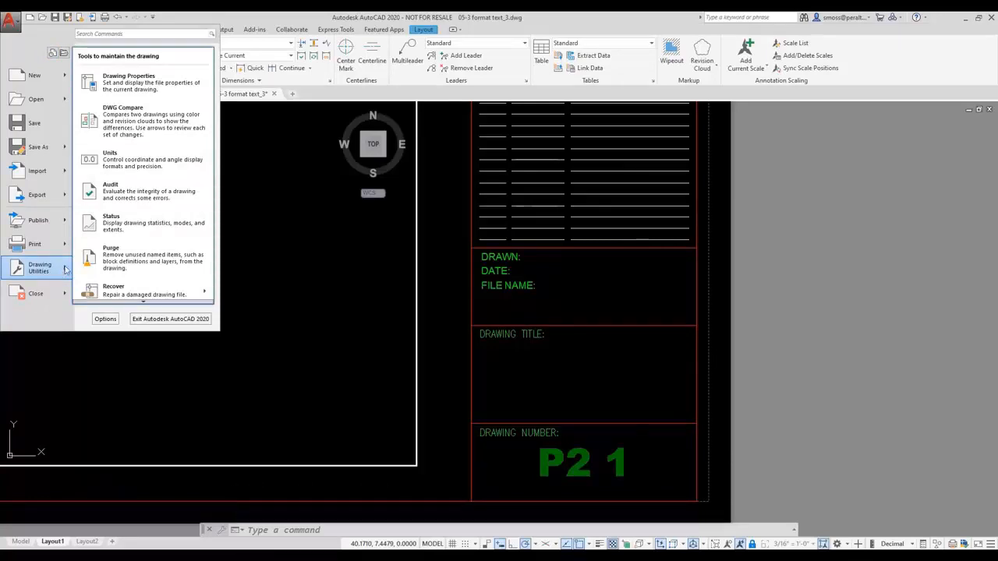
click(176, 89)
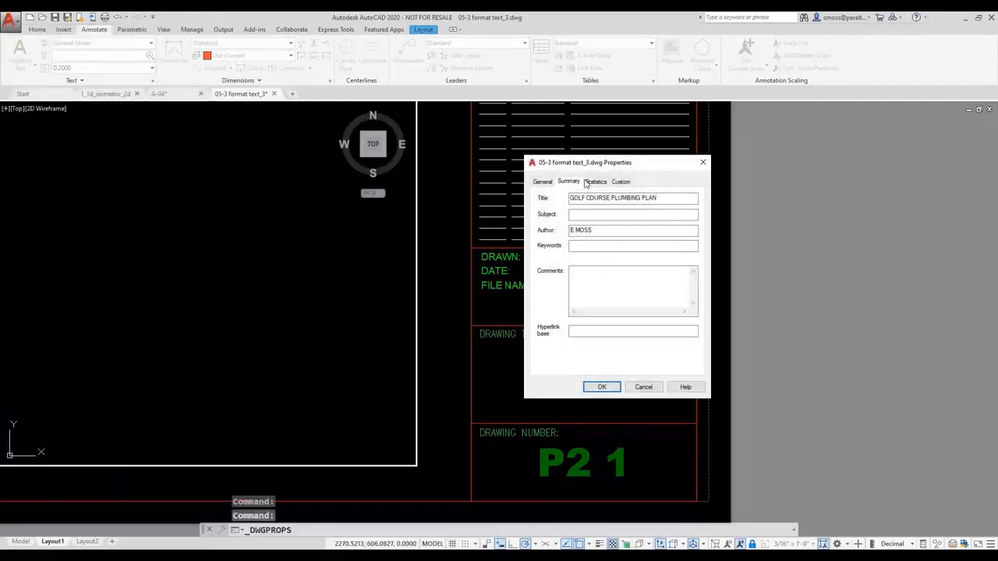
drag(660, 166, 330, 170)
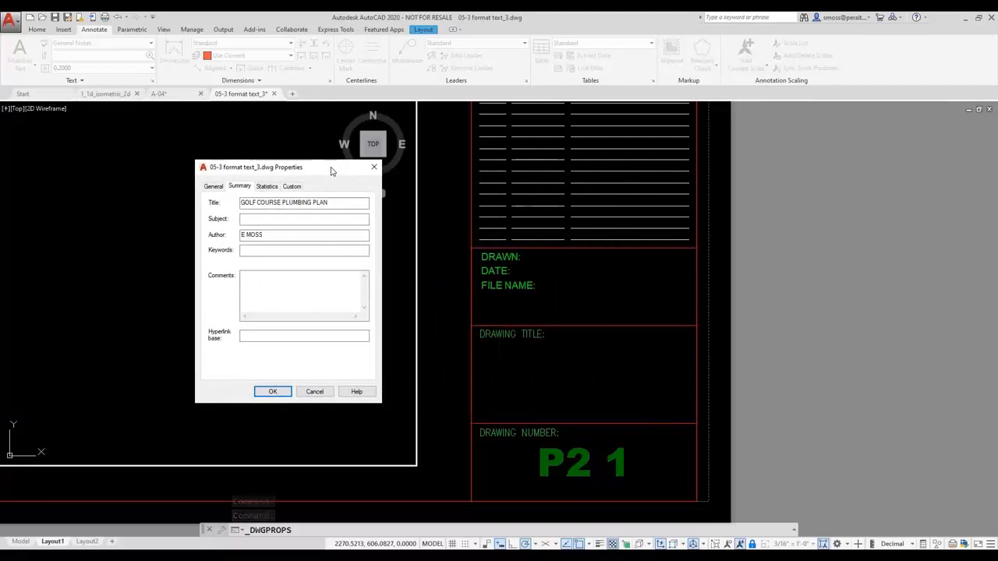
click(270, 392)
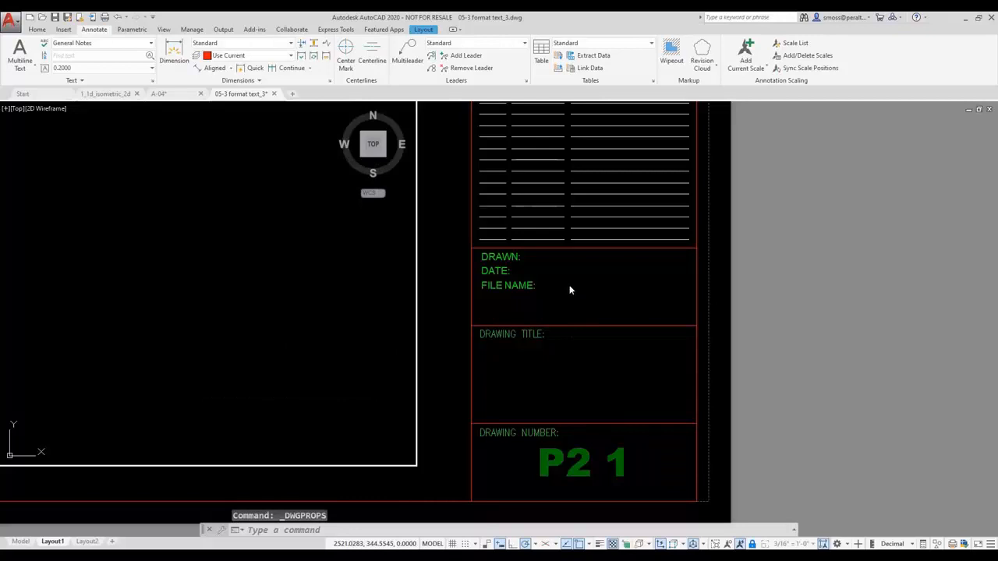
scroll(569, 288, up, 2)
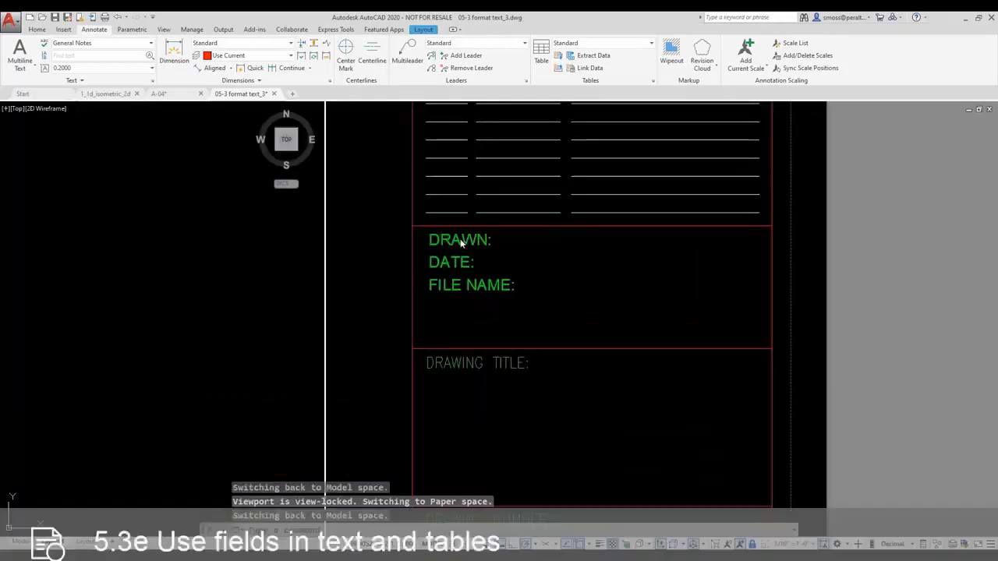
Step: Insert the document Author field in uppercase after the DRAWN label in the title block
click(459, 243)
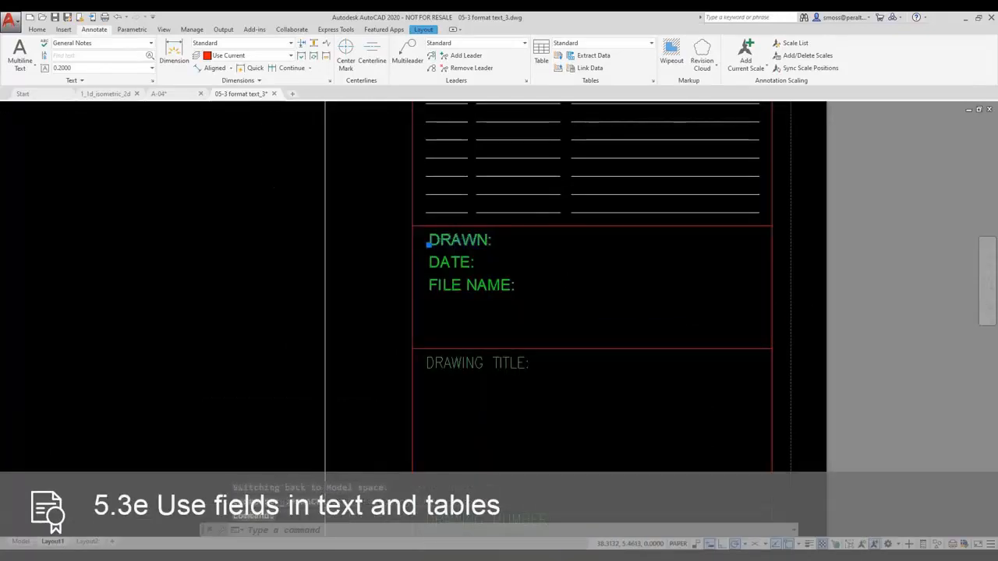
double_click(488, 241)
right_click(495, 244)
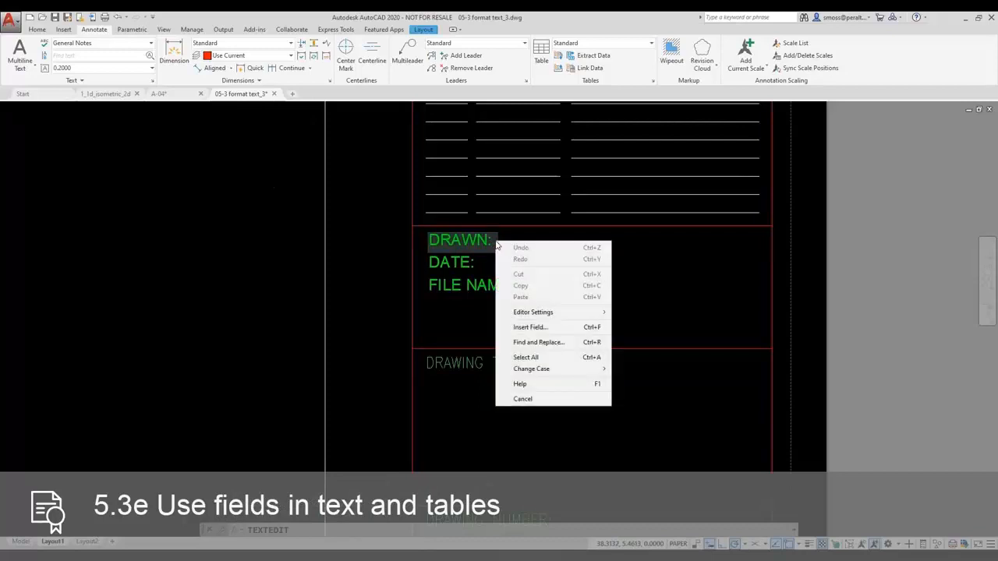
click(530, 326)
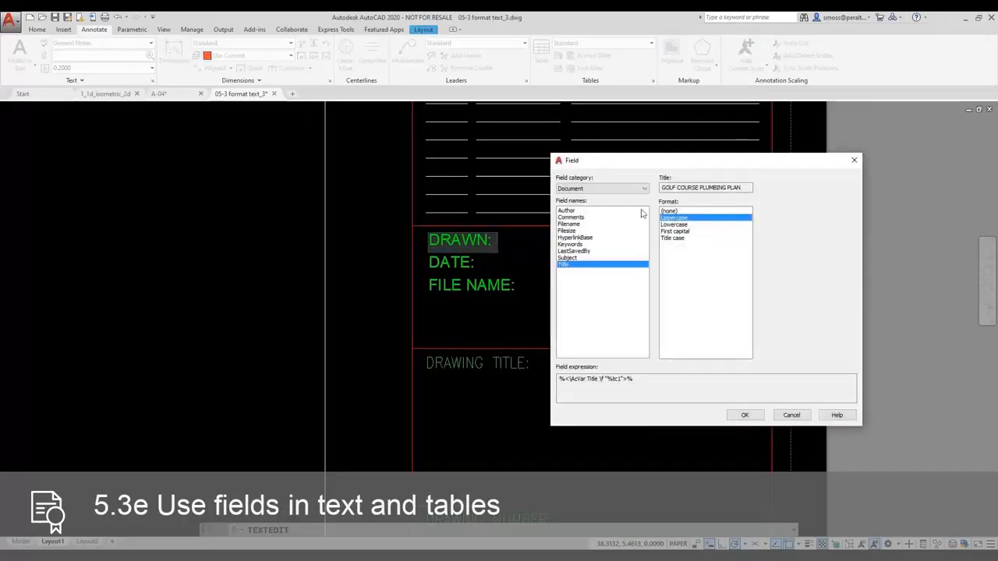
click(570, 211)
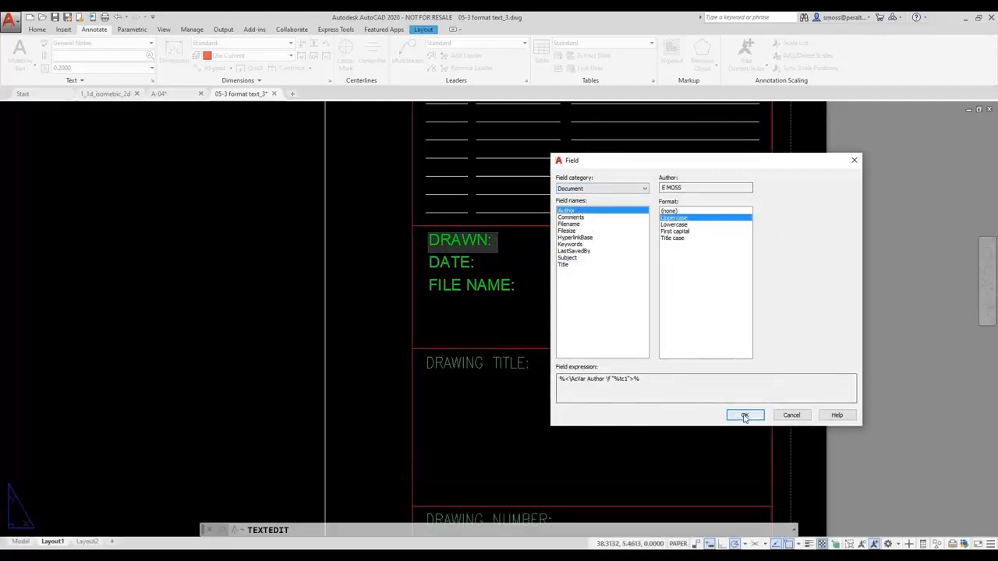
click(743, 415)
click(544, 287)
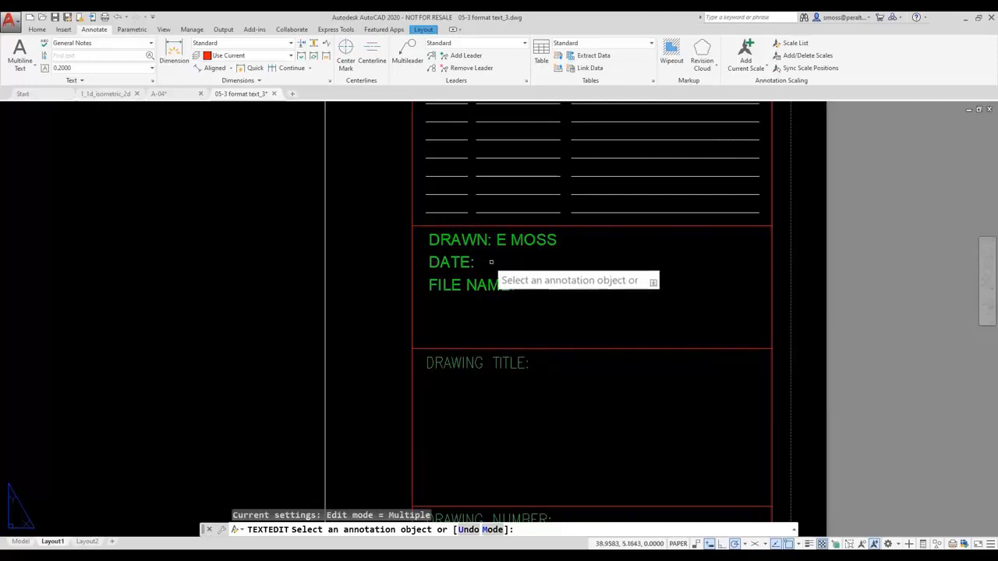
Step: Insert a Date field with the yyyy/MM/dd format after the DATE label in the title block
click(458, 265)
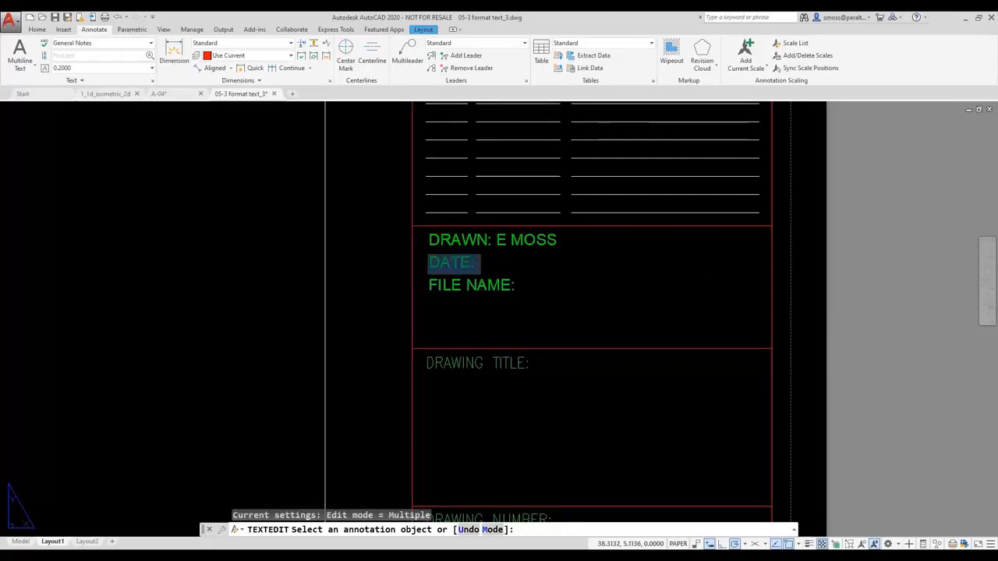
right_click(478, 267)
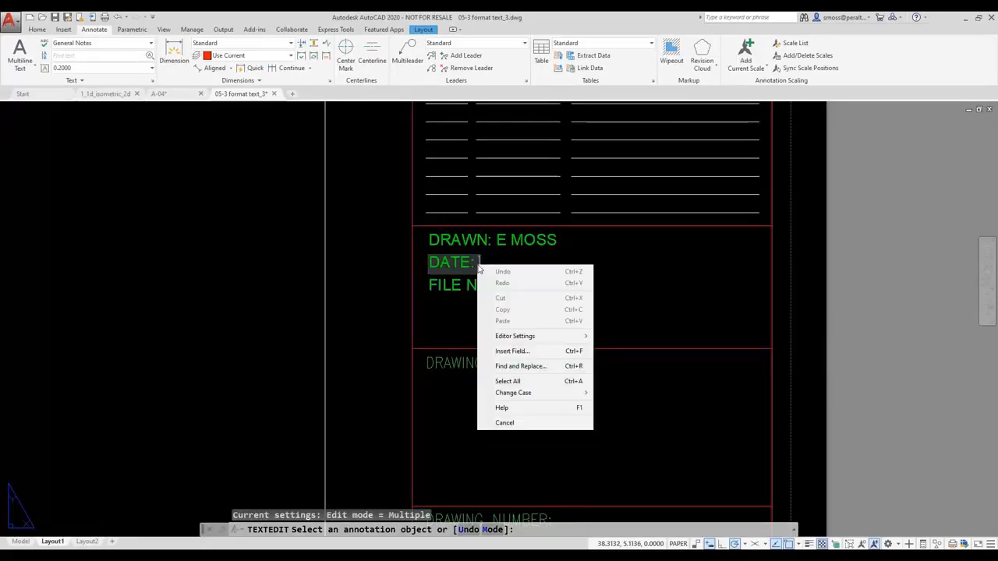
click(530, 352)
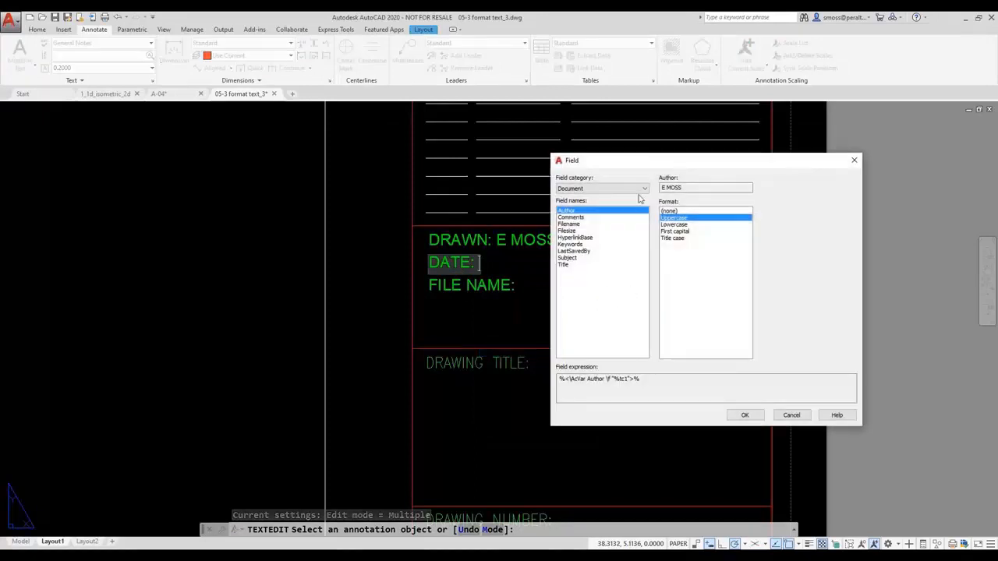
click(587, 189)
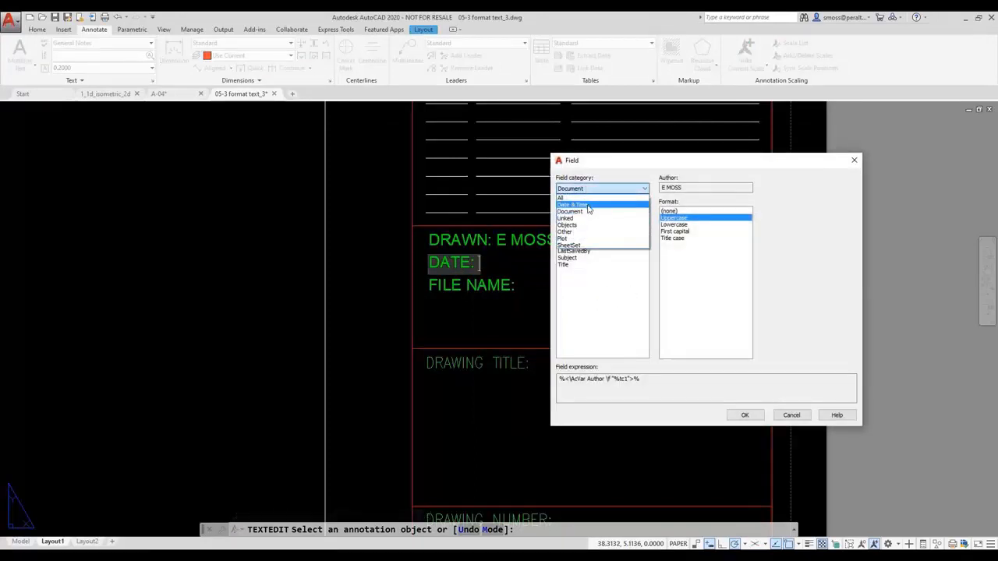
click(593, 205)
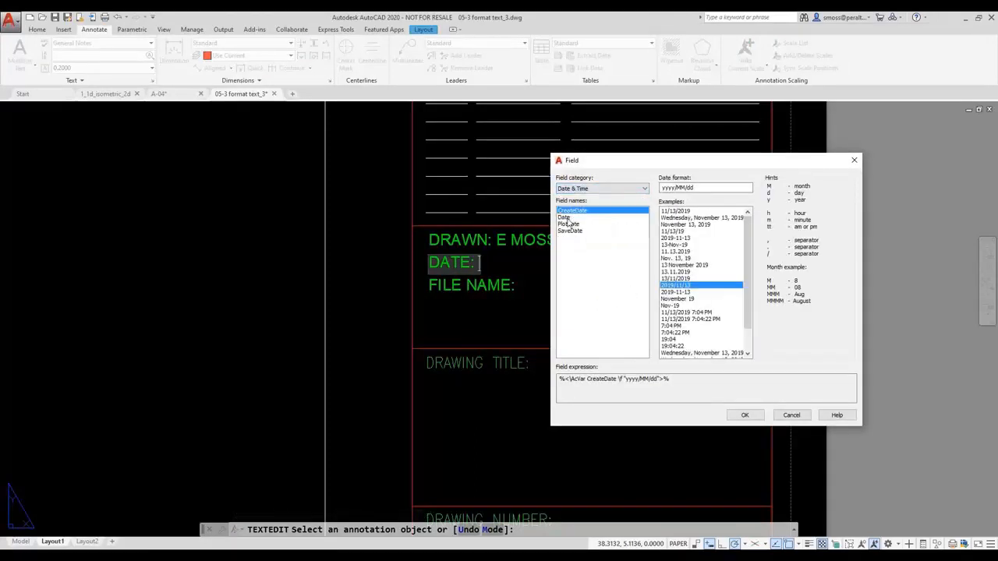
click(592, 217)
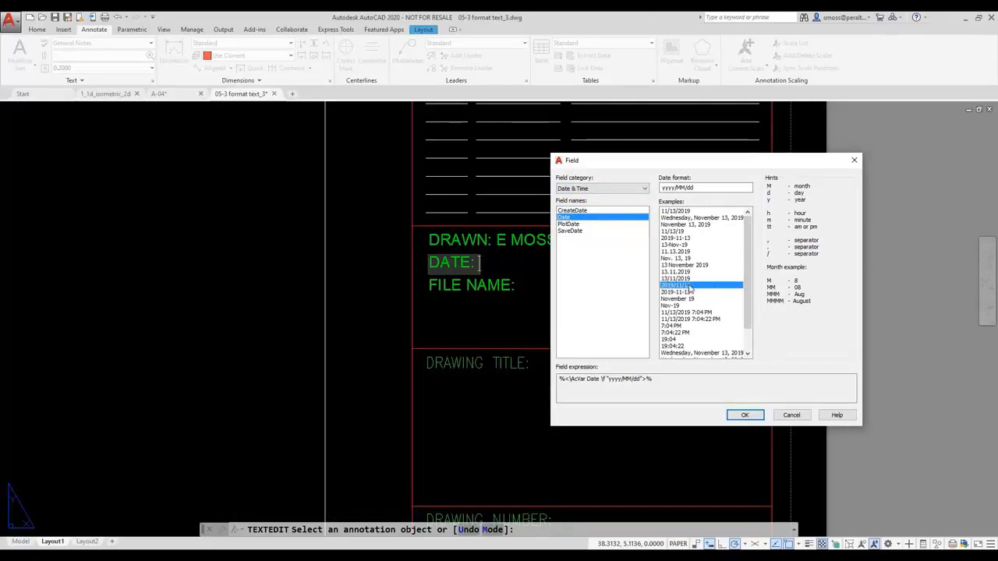
click(742, 415)
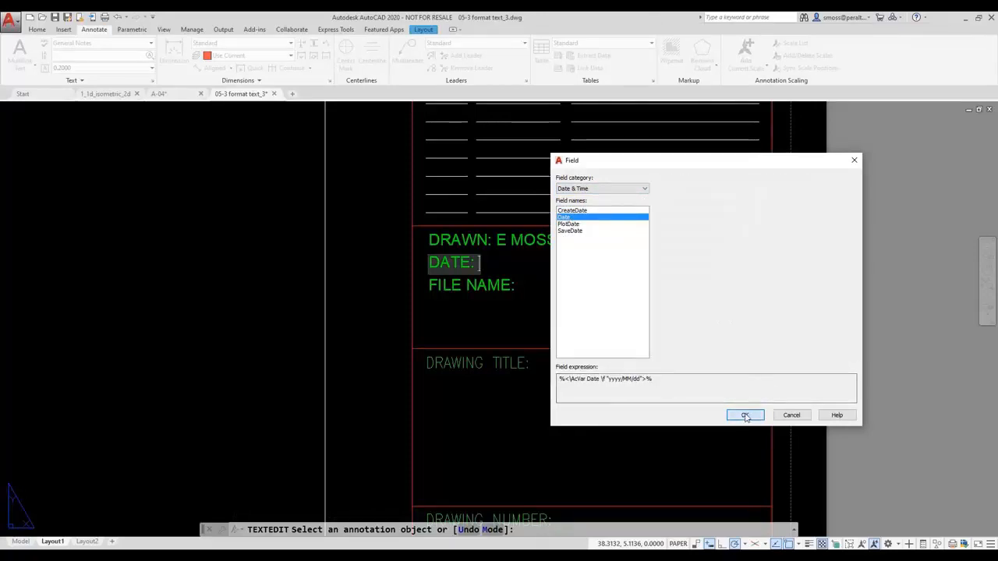
click(595, 307)
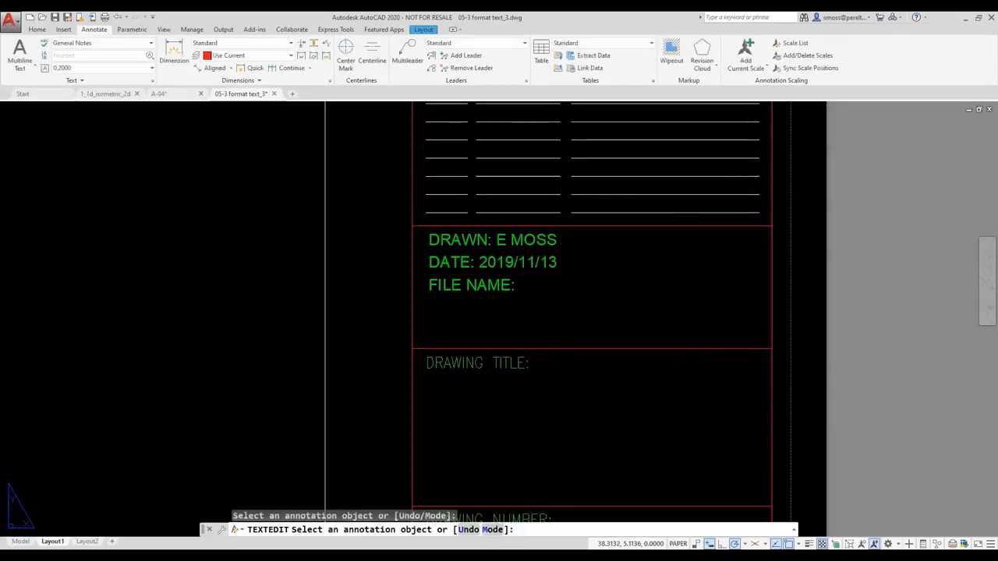
Step: Insert the document Filename field, filename only without extension or case format, after the FILE NAME label and finish text editing
click(477, 285)
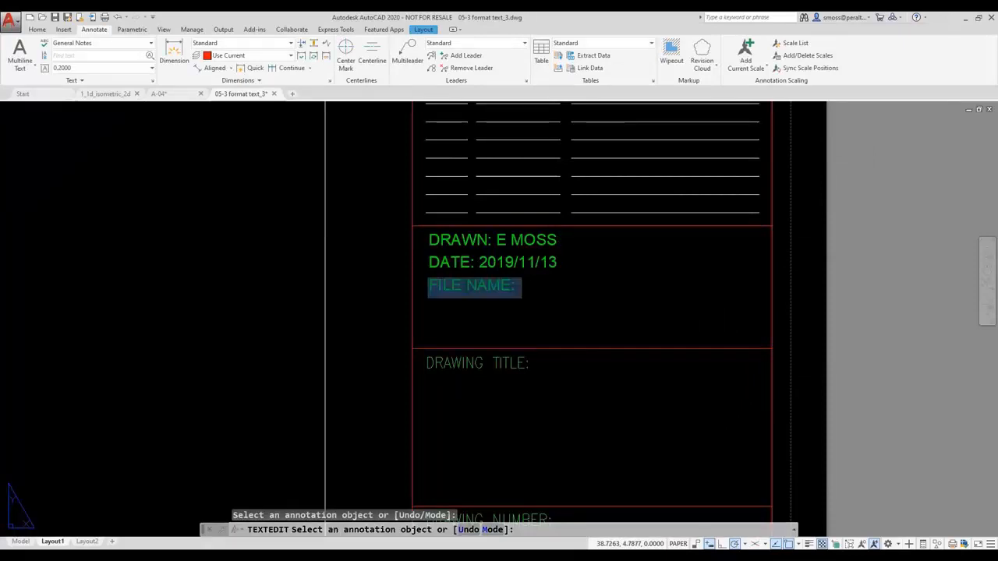
right_click(520, 290)
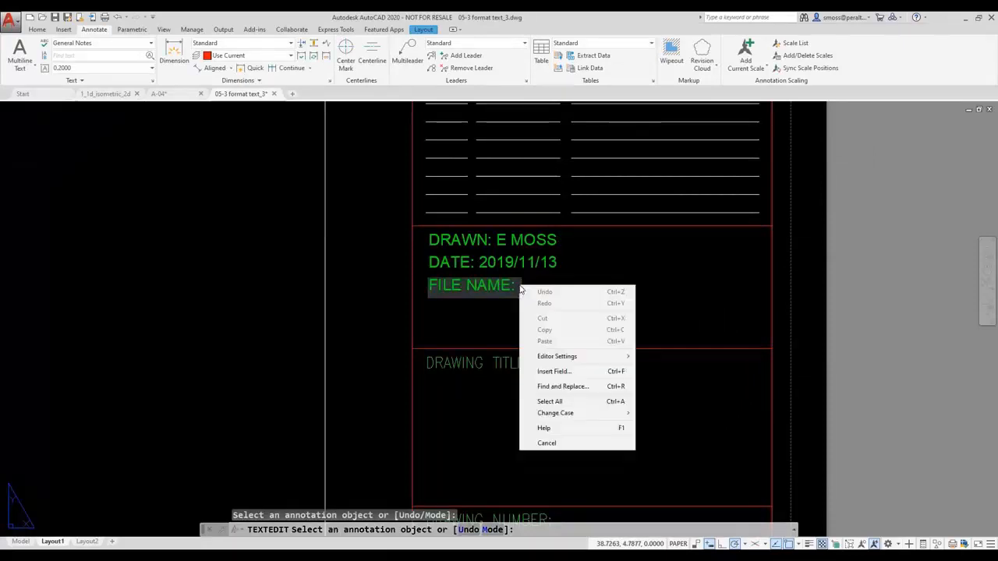
click(553, 371)
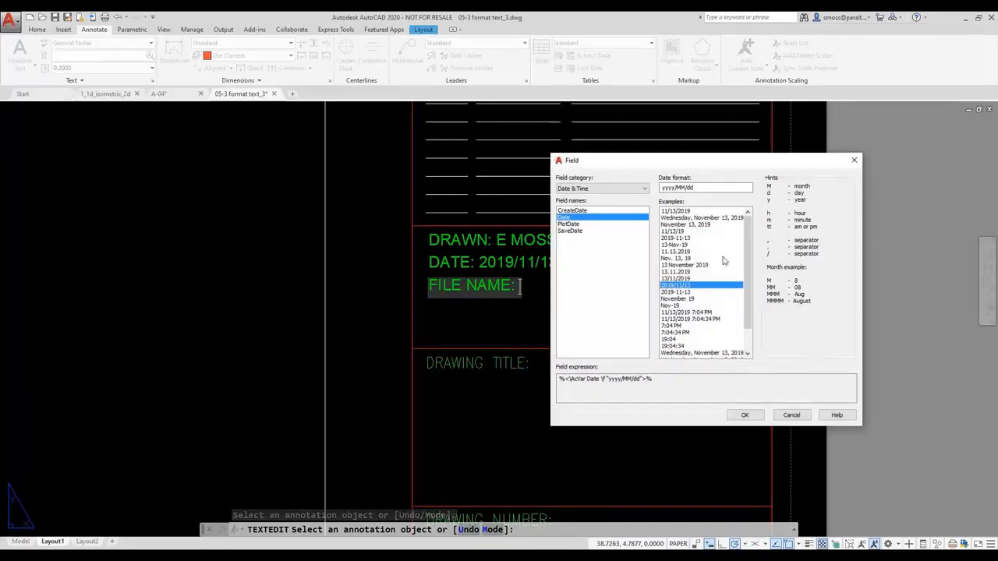
click(601, 189)
click(589, 211)
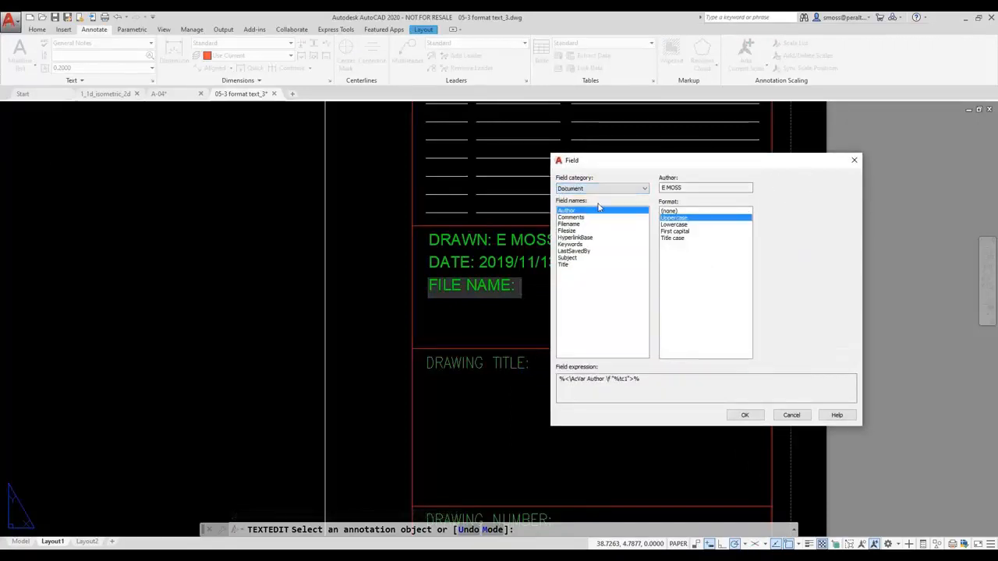
click(570, 224)
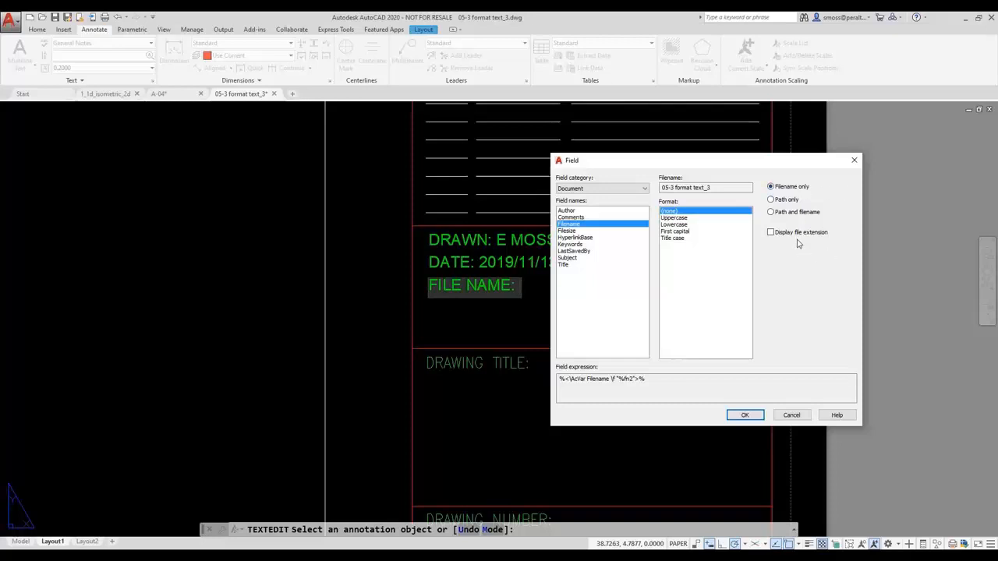
click(742, 414)
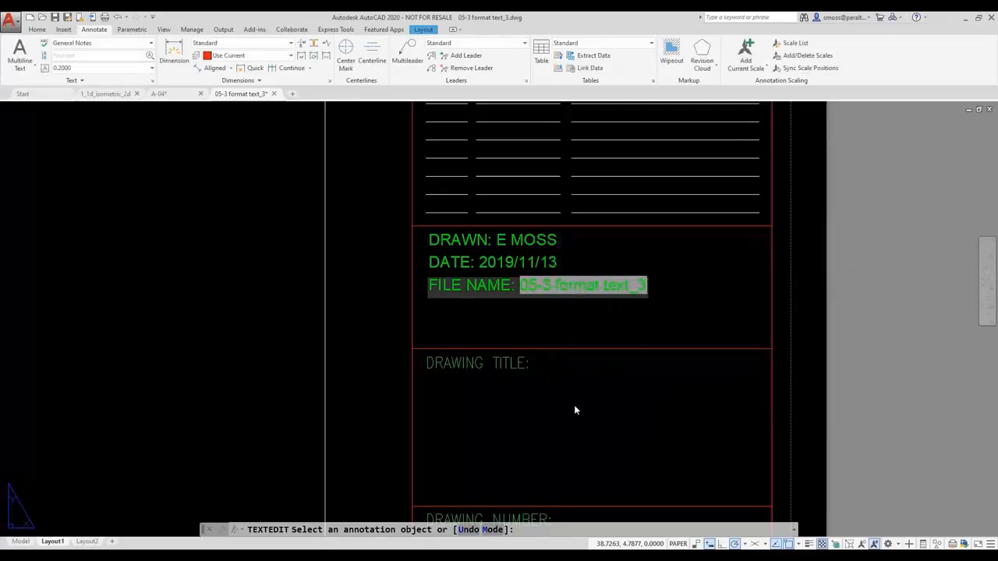
click(575, 410)
right_click(595, 396)
click(621, 402)
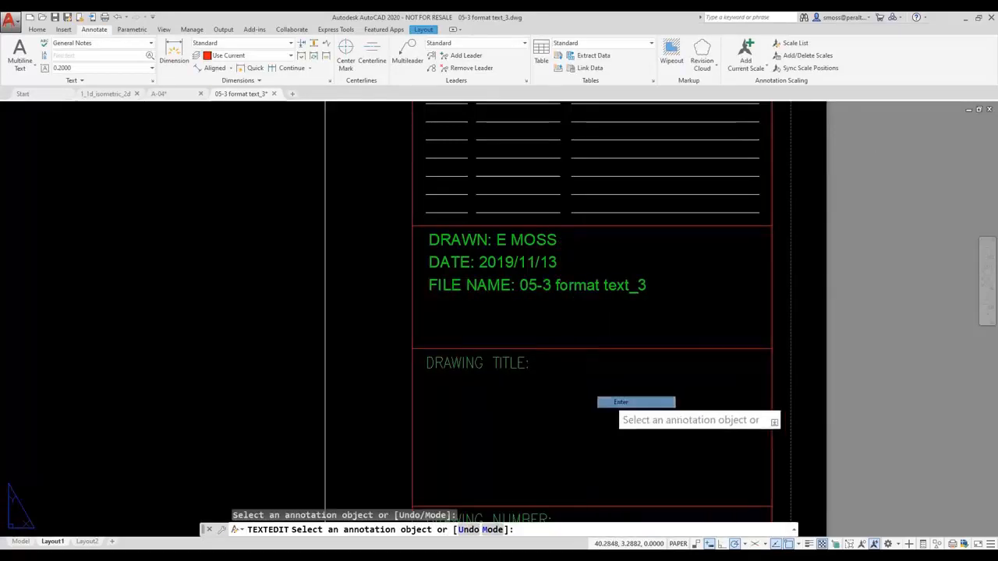
Step: Create a multiline text box below the DRAWING TITLE label and insert the document Title field in uppercase
click(36, 29)
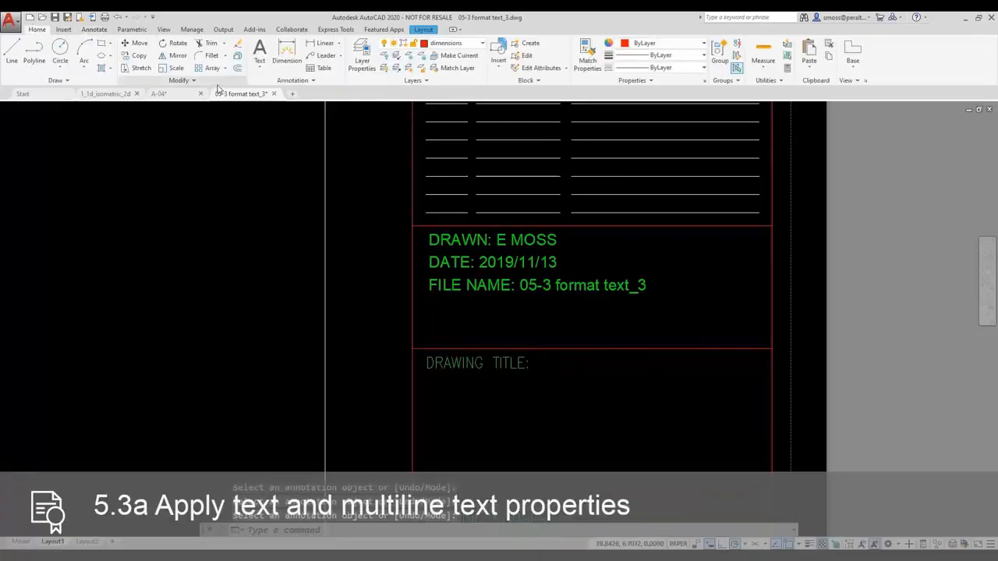
click(259, 70)
click(271, 88)
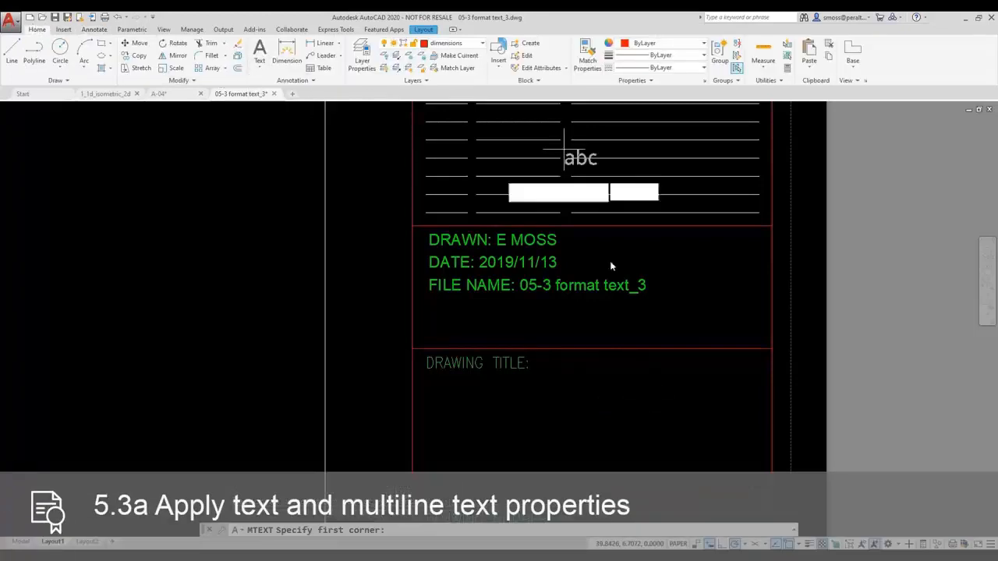
click(441, 385)
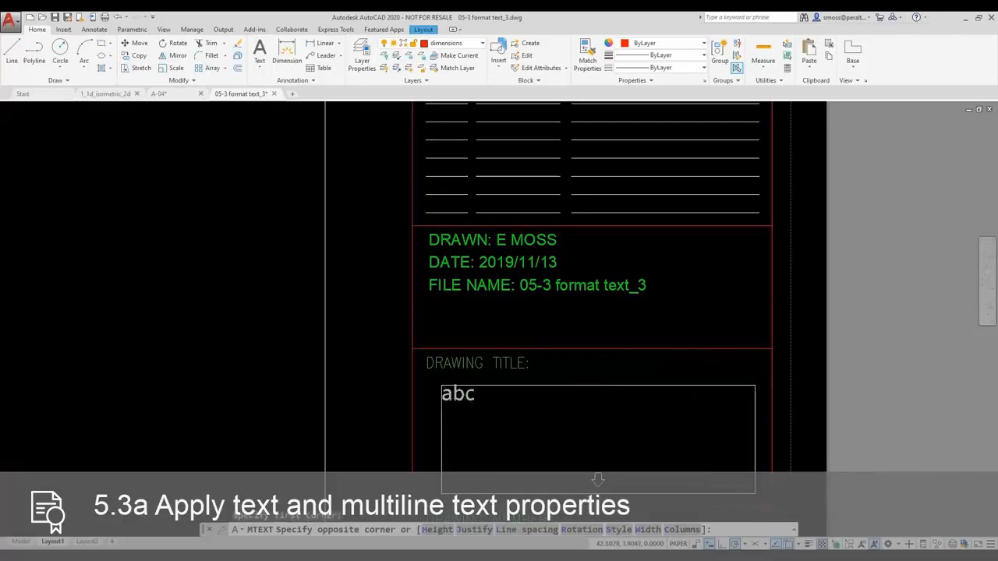
click(754, 493)
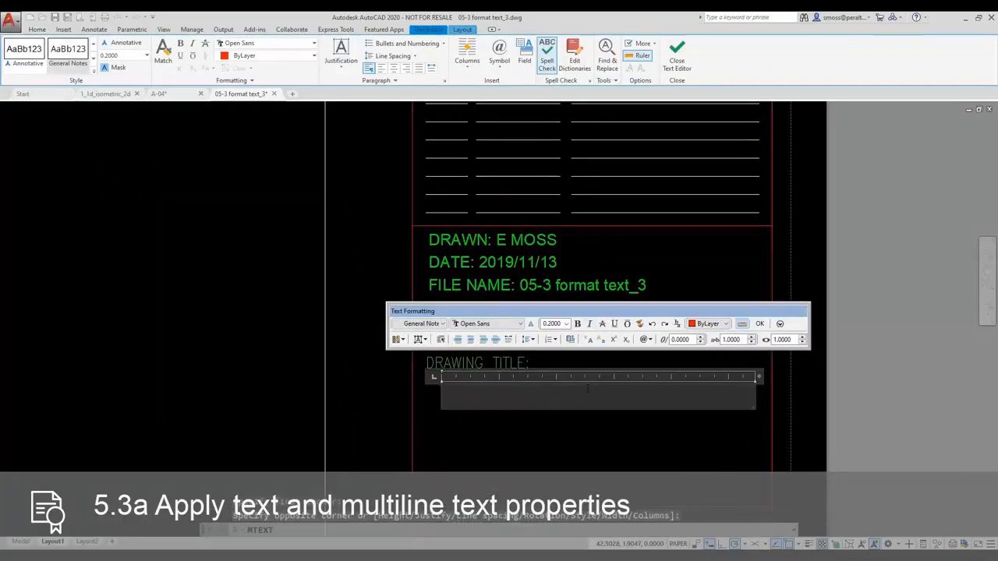
click(524, 61)
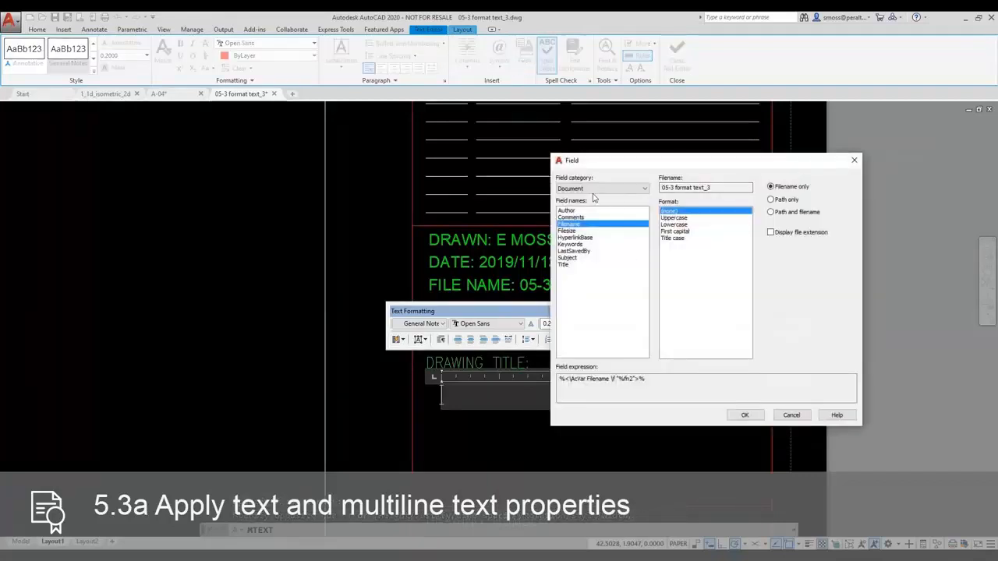
click(564, 266)
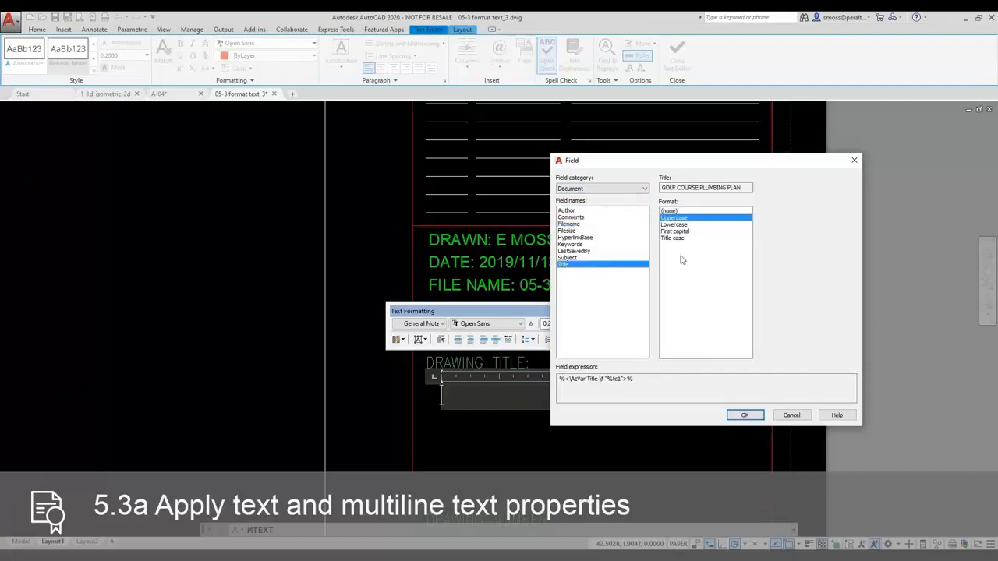
click(739, 415)
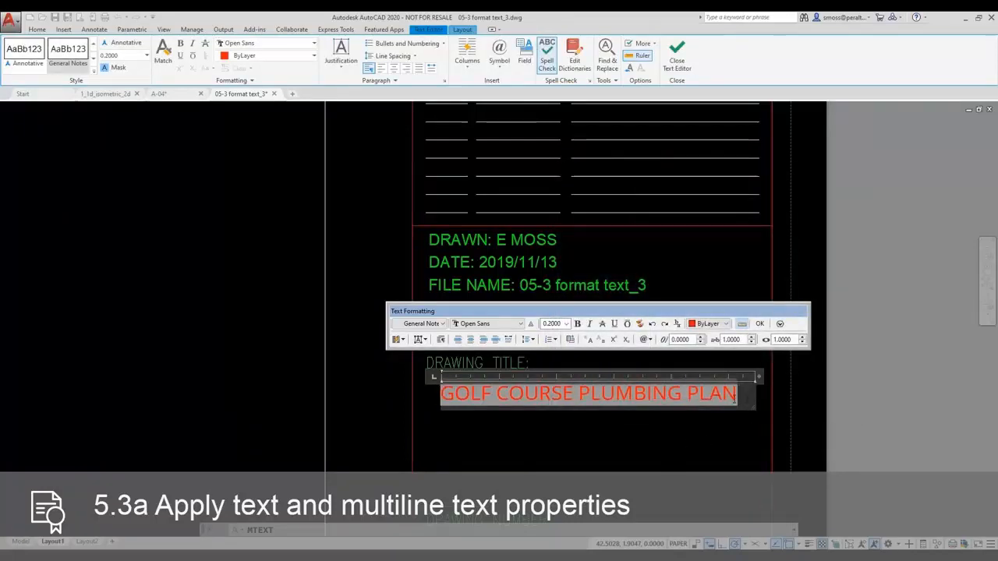
Step: Set the drawing title text height to 0.3993, center it, and finish editing the multiline text
drag(718, 399, 489, 397)
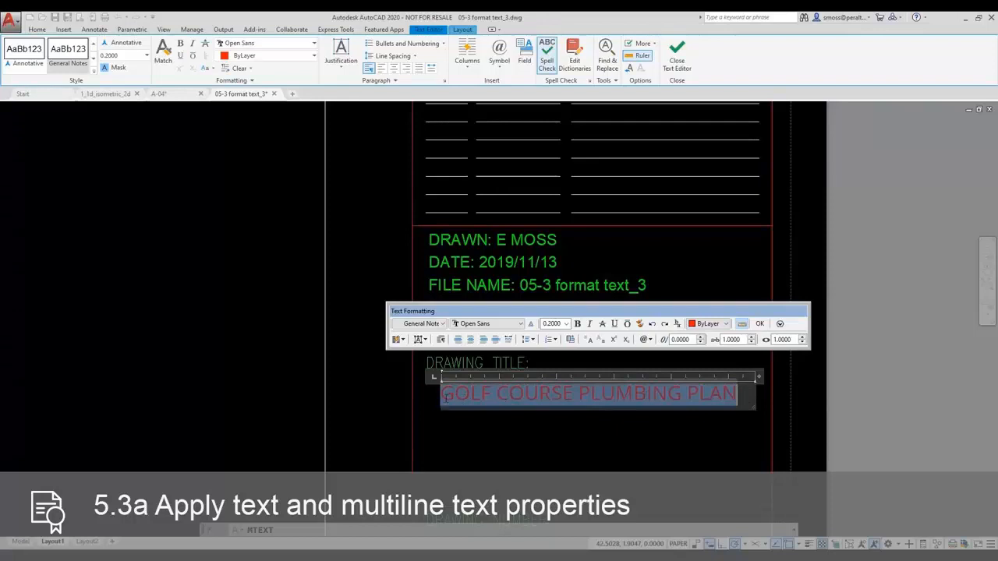
click(567, 324)
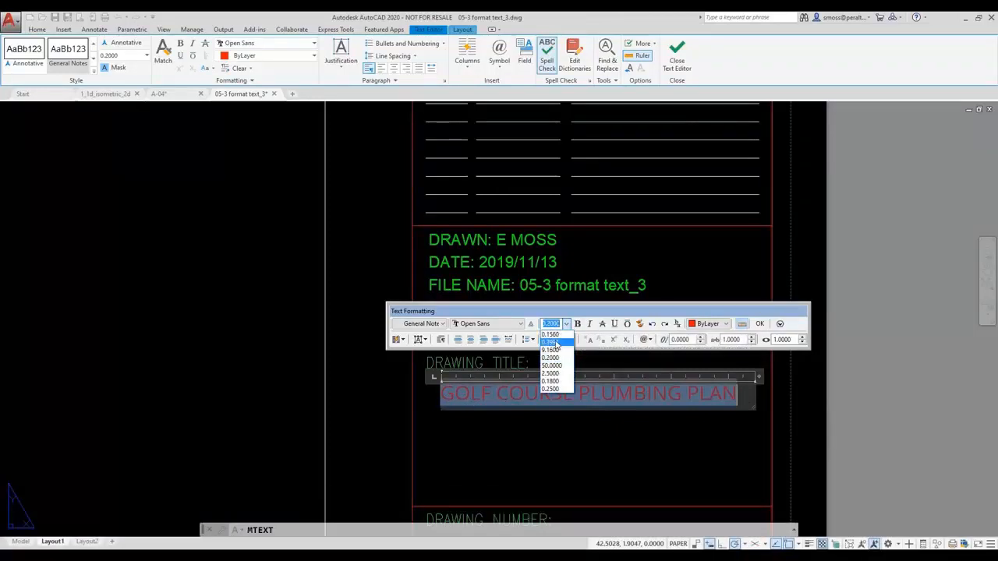
click(553, 342)
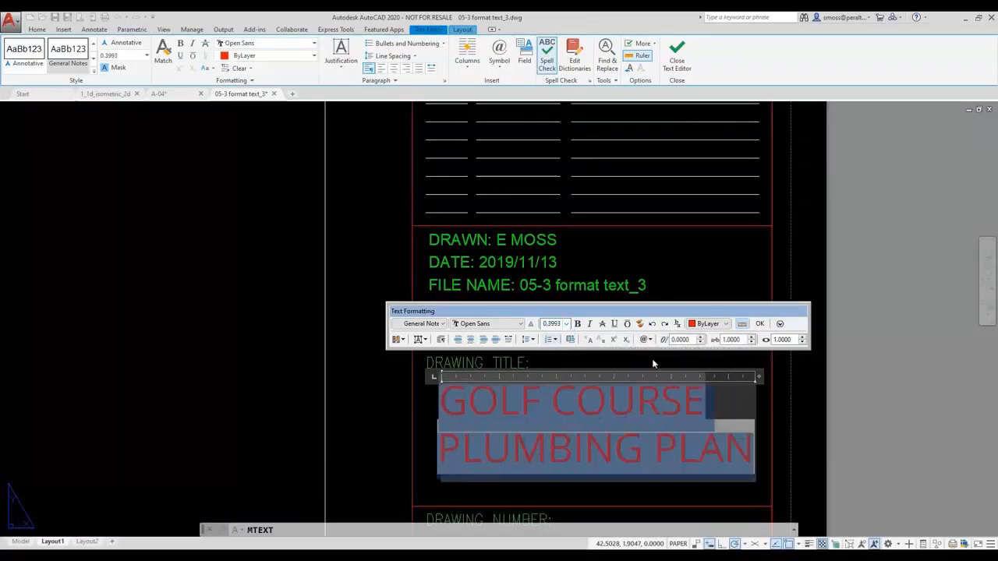
click(469, 342)
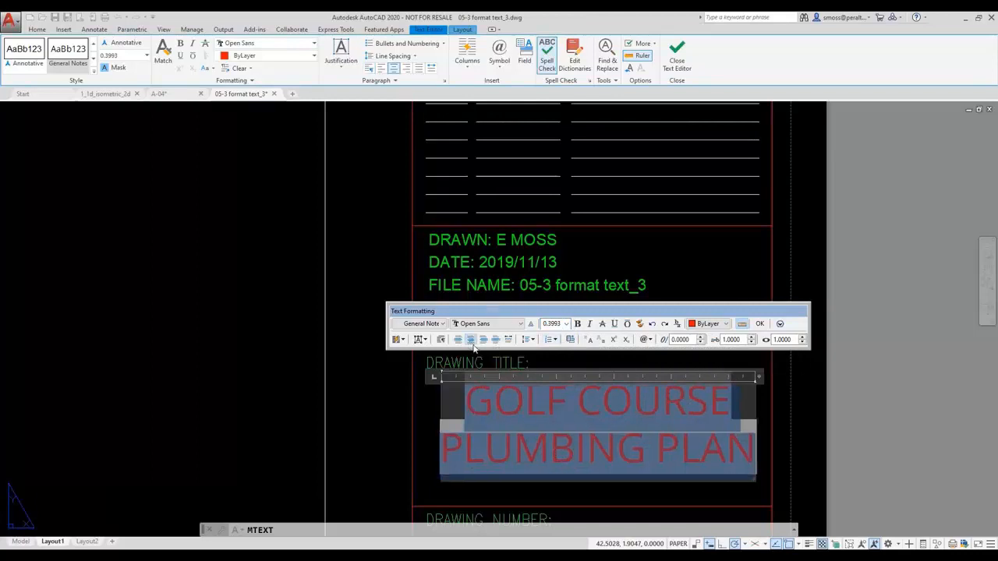
click(792, 420)
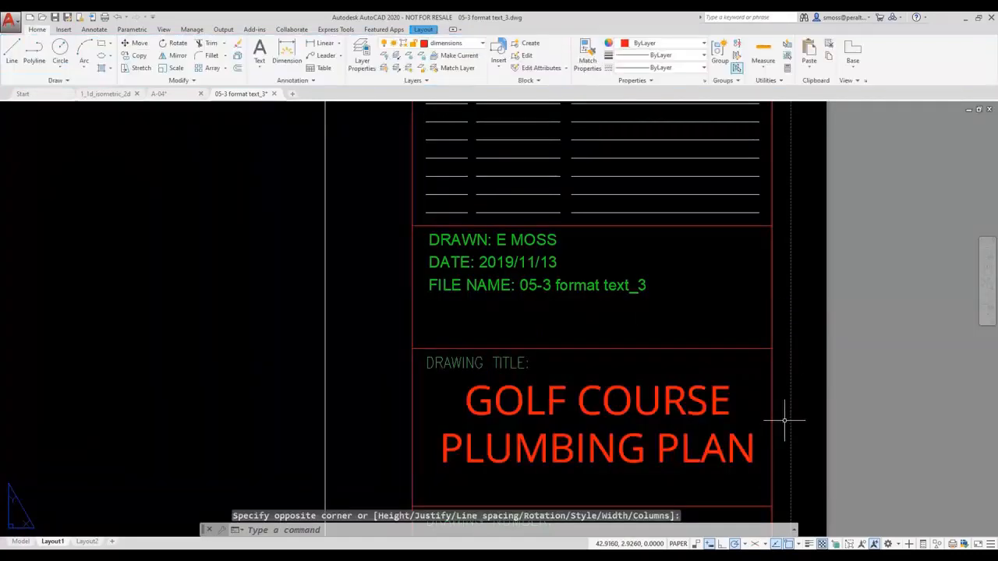
Step: Switch to model space and set a spelling check on selected objects, picking the drawing notes and the floor plan's vertical overall dimension
scroll(625, 373, down, 3)
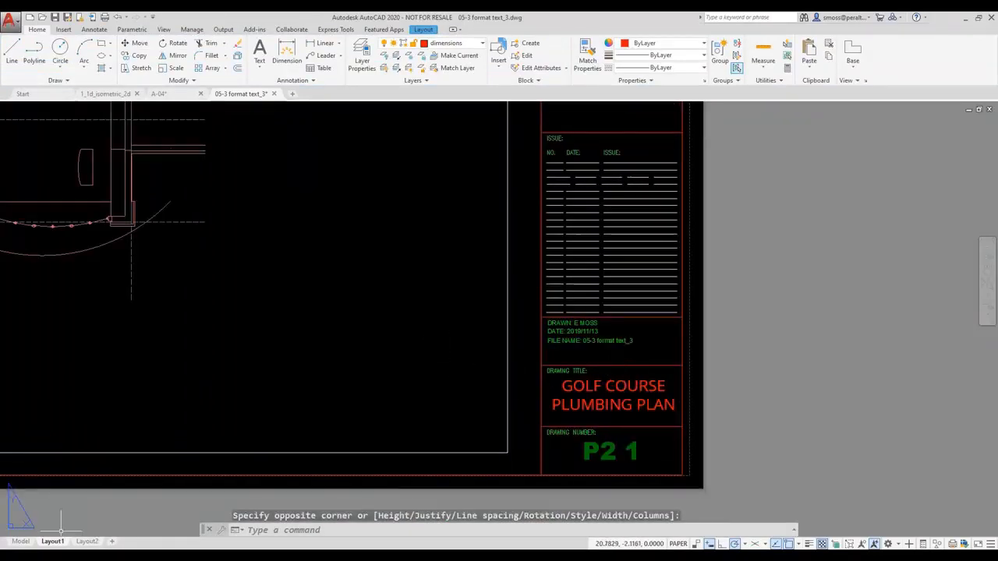
click(21, 541)
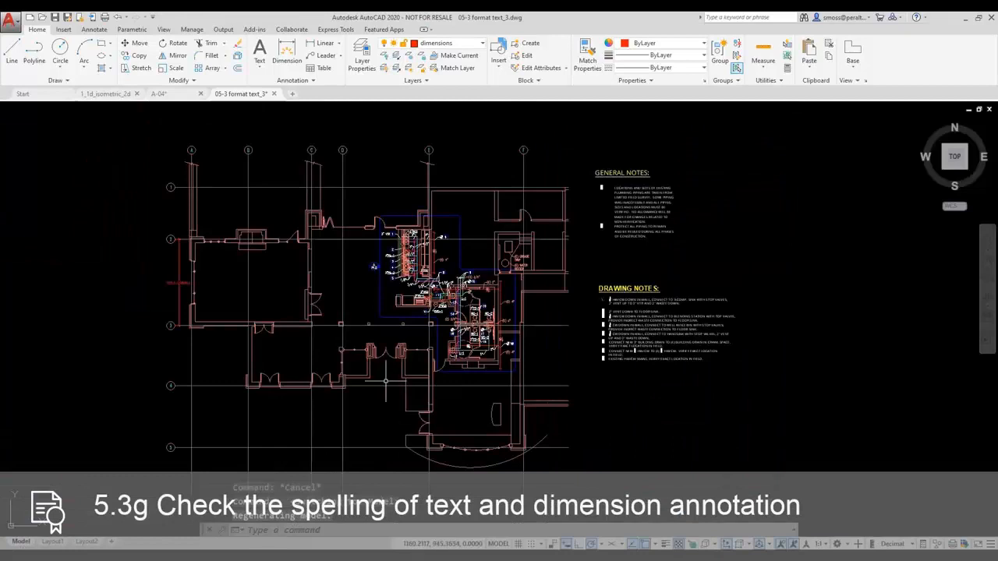
click(93, 30)
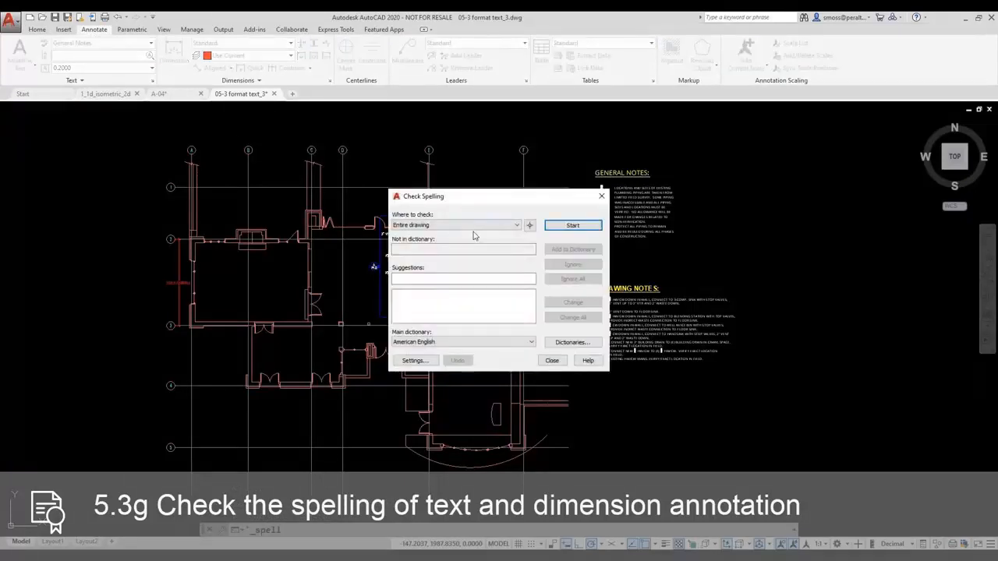
click(491, 225)
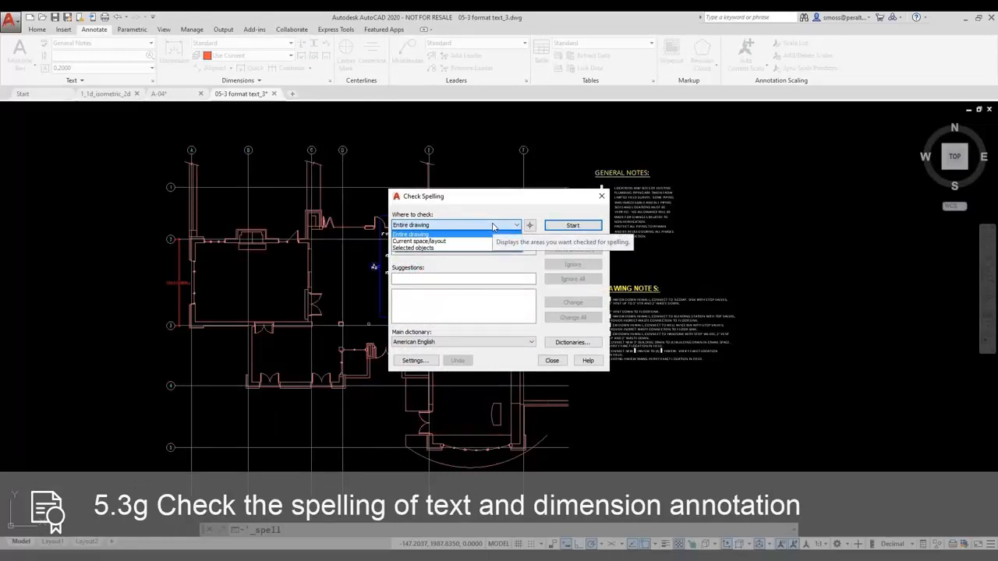
click(417, 248)
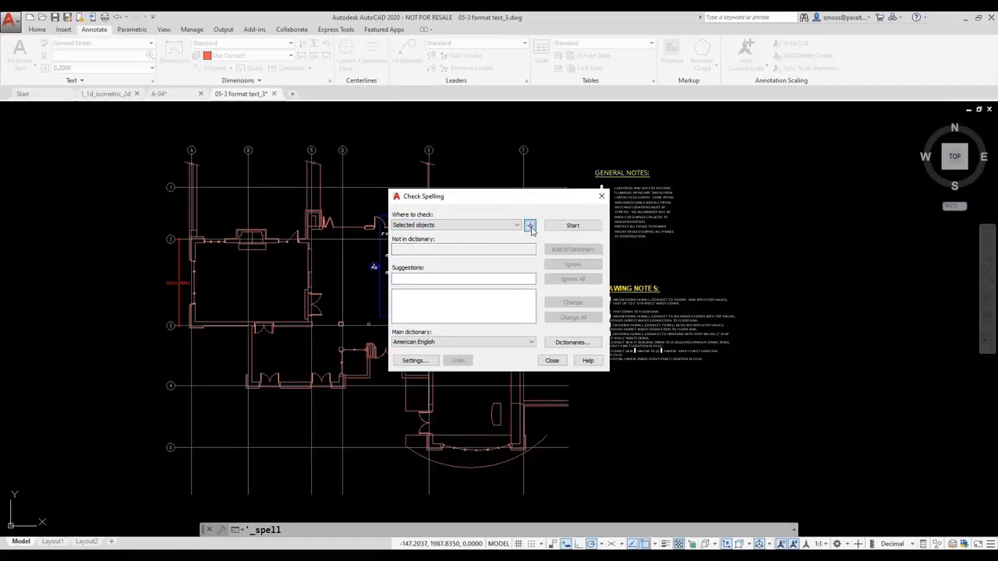
click(530, 226)
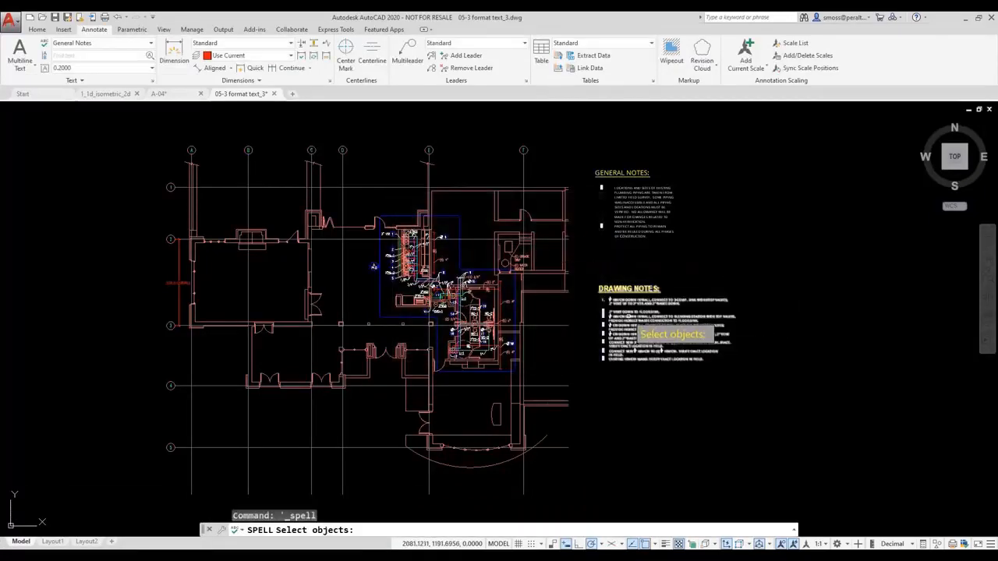
click(637, 321)
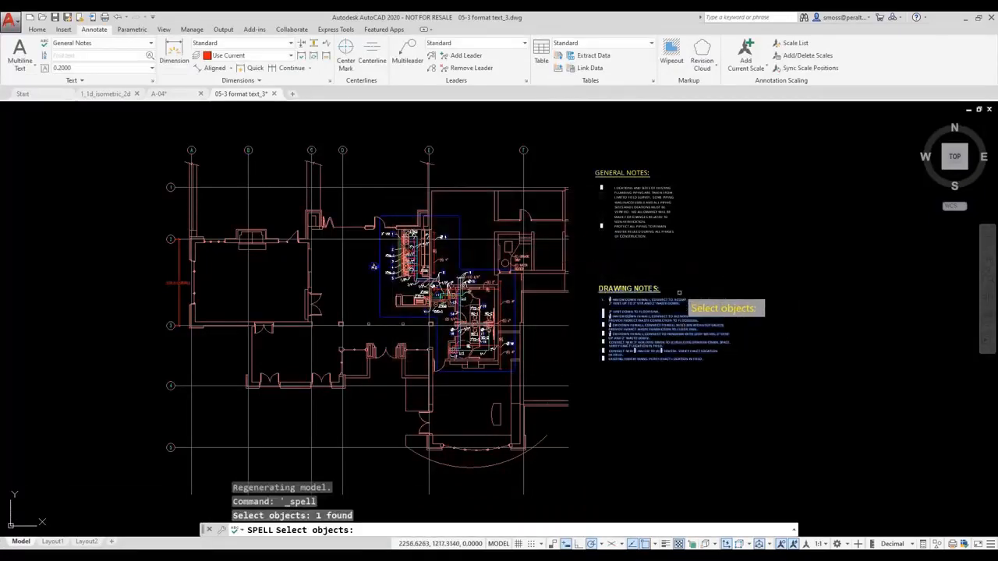
click(175, 256)
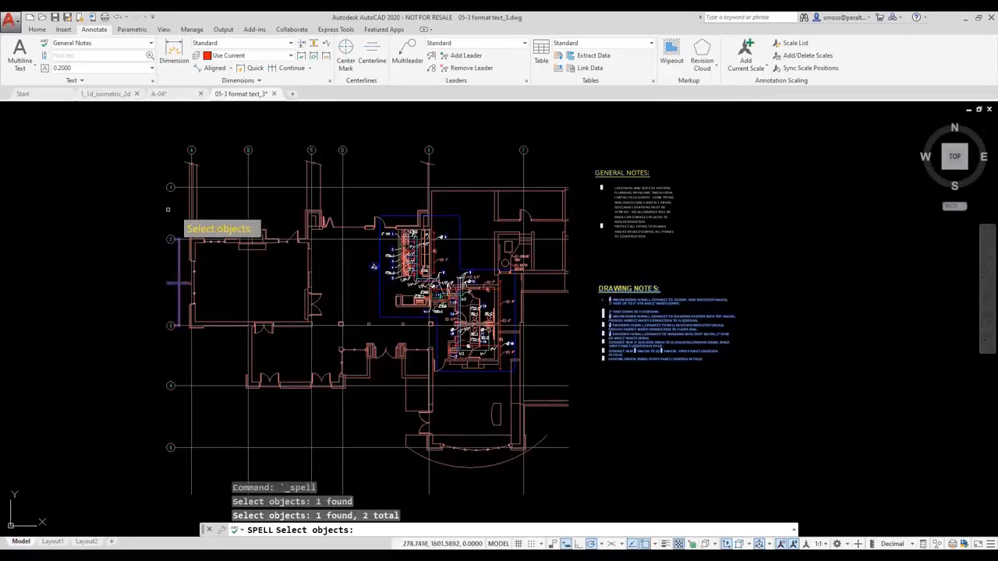
key(Return)
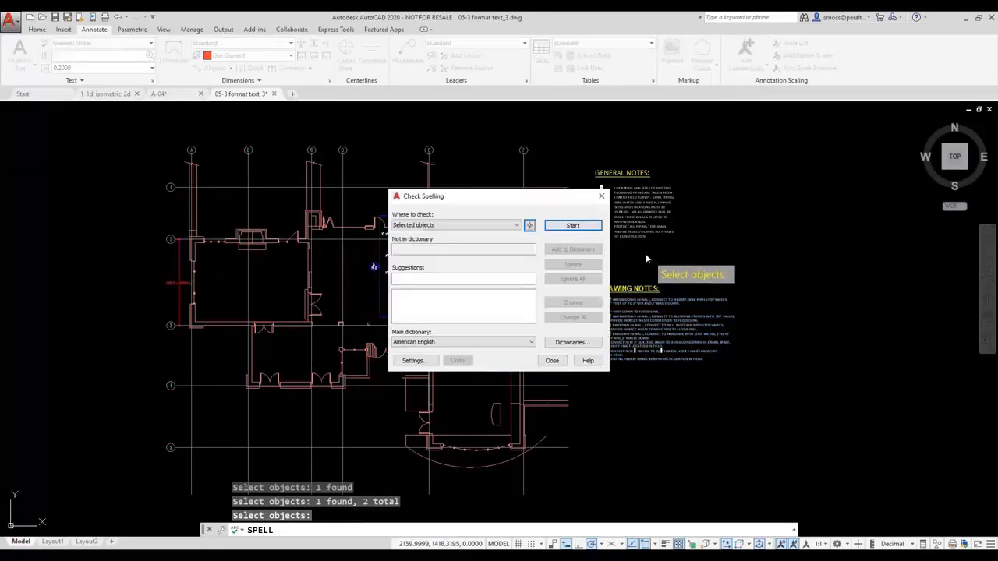
Step: Start the spelling check and add HW, CW and the next flagged abbreviation in the drawing notes to the dictionary
click(573, 226)
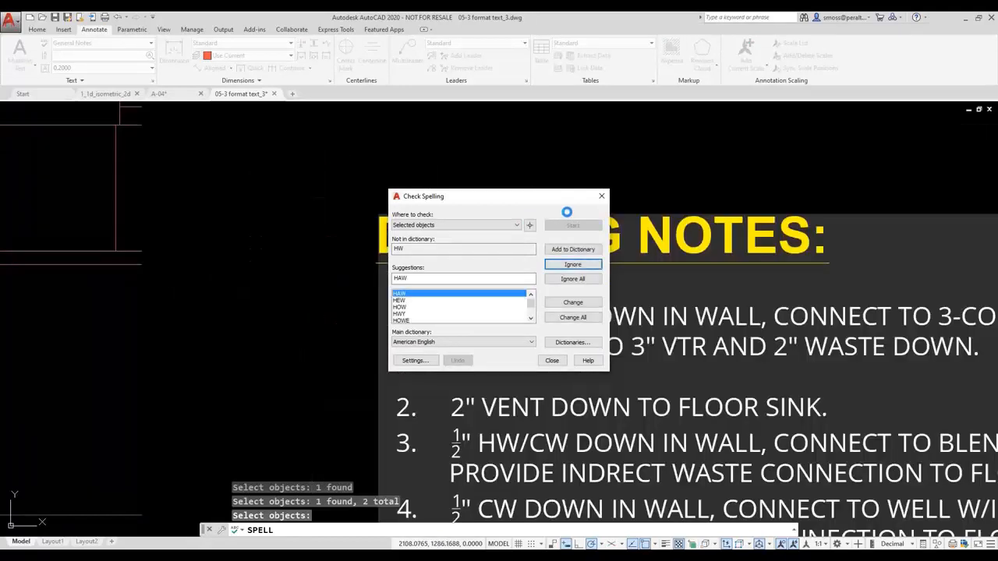
mouse_move(523, 201)
mouse_down()
mouse_move(346, 201)
mouse_move(280, 168)
mouse_up()
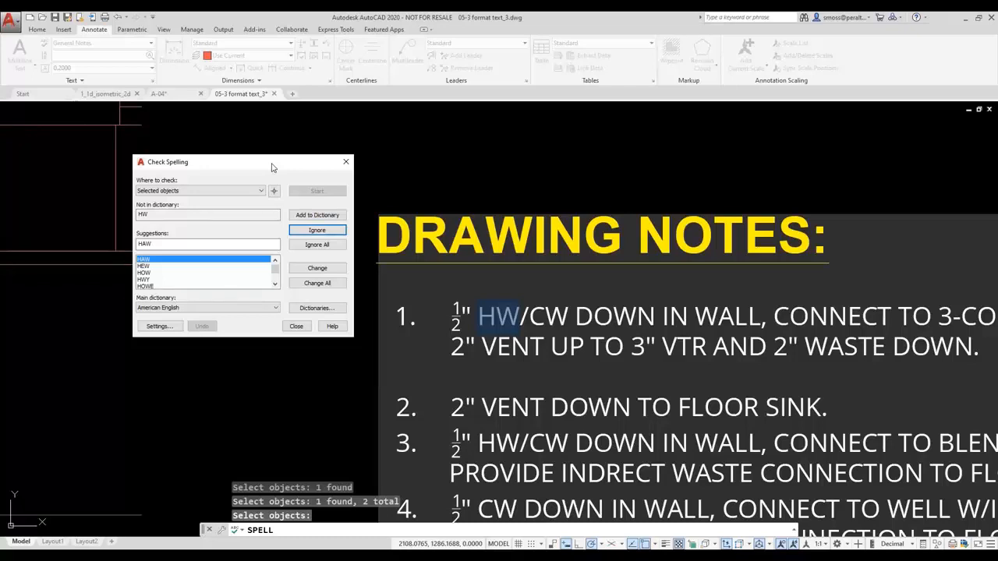
click(318, 218)
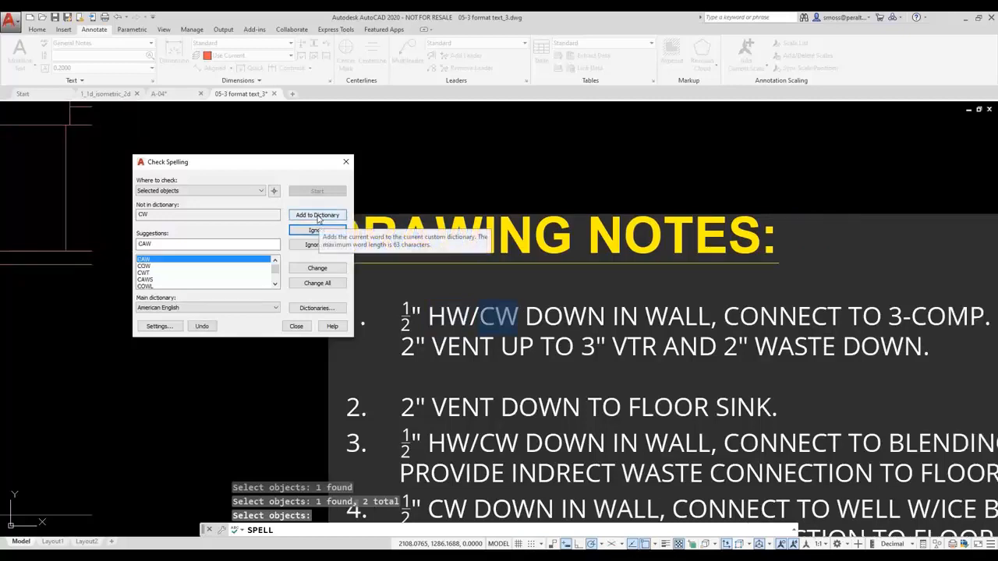
click(317, 218)
click(318, 218)
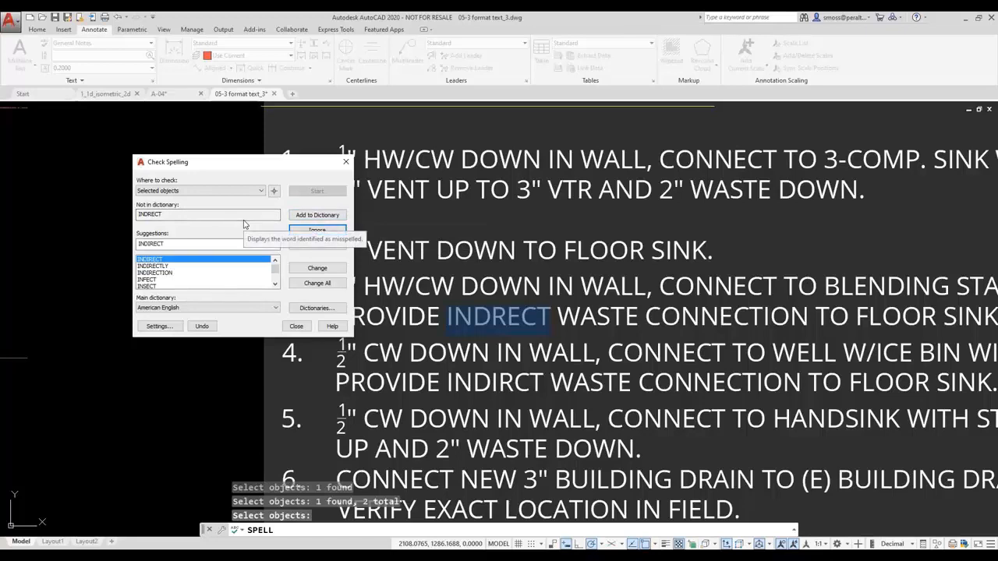
Step: Resolve the remaining flagged words: change INDRECT and INDIRCT to INDIRECT, add HANDSINK to the dictionary, and change OVERLL to OVERALL
click(313, 268)
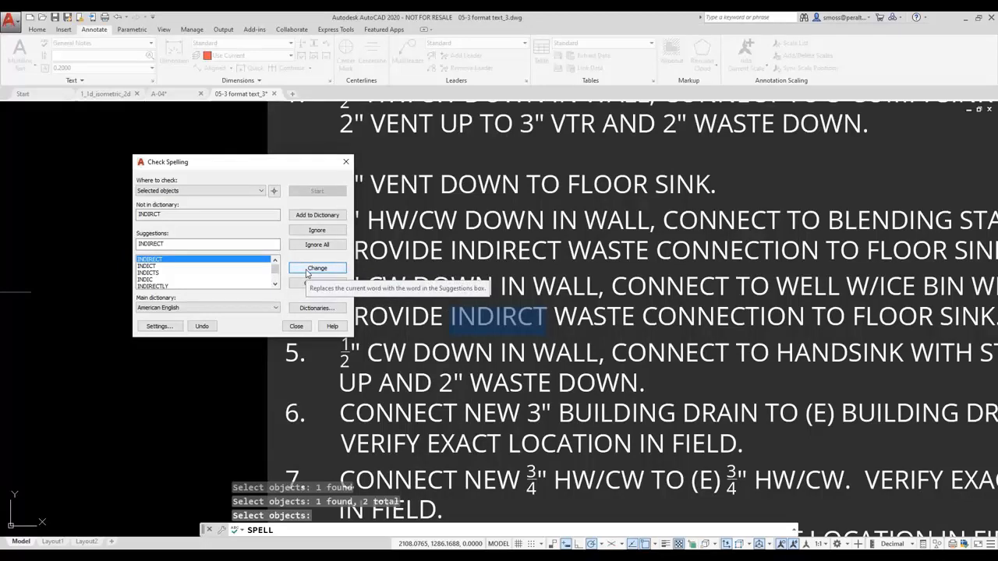
click(307, 268)
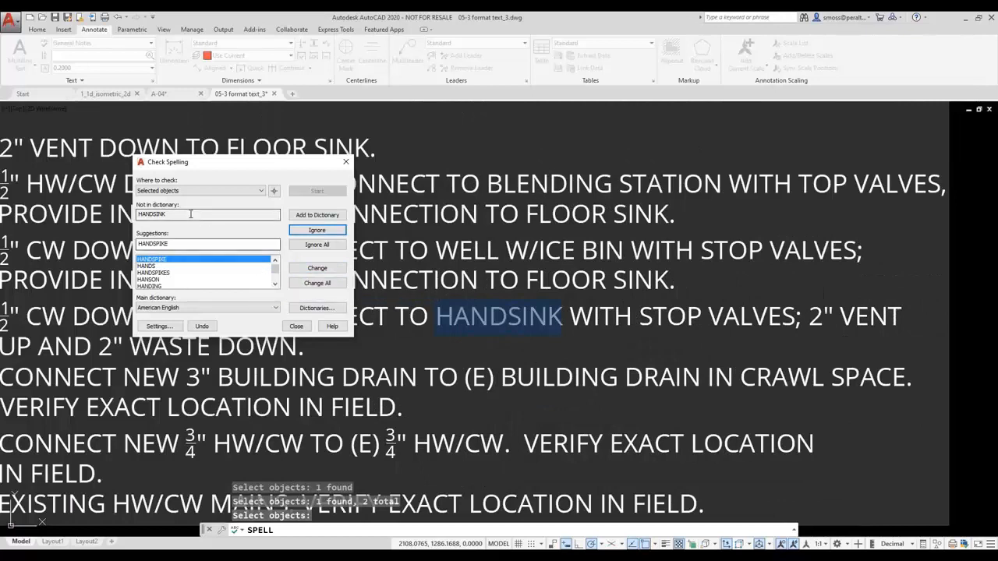
click(302, 212)
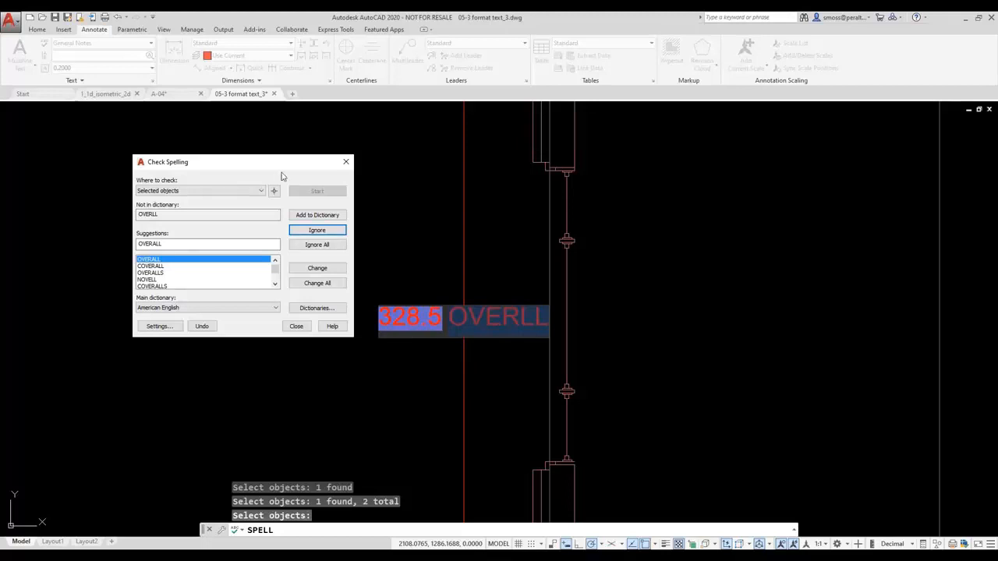
click(317, 268)
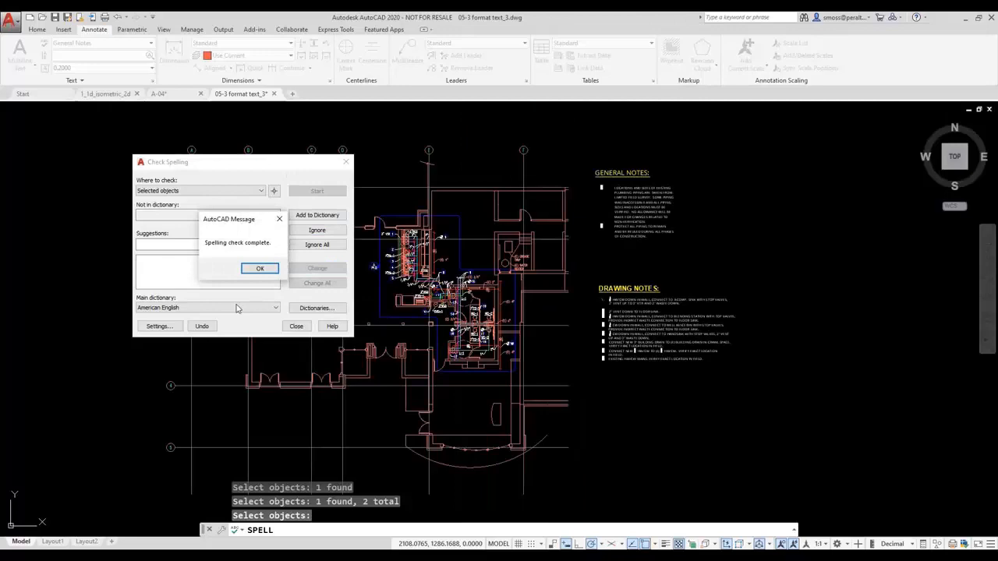
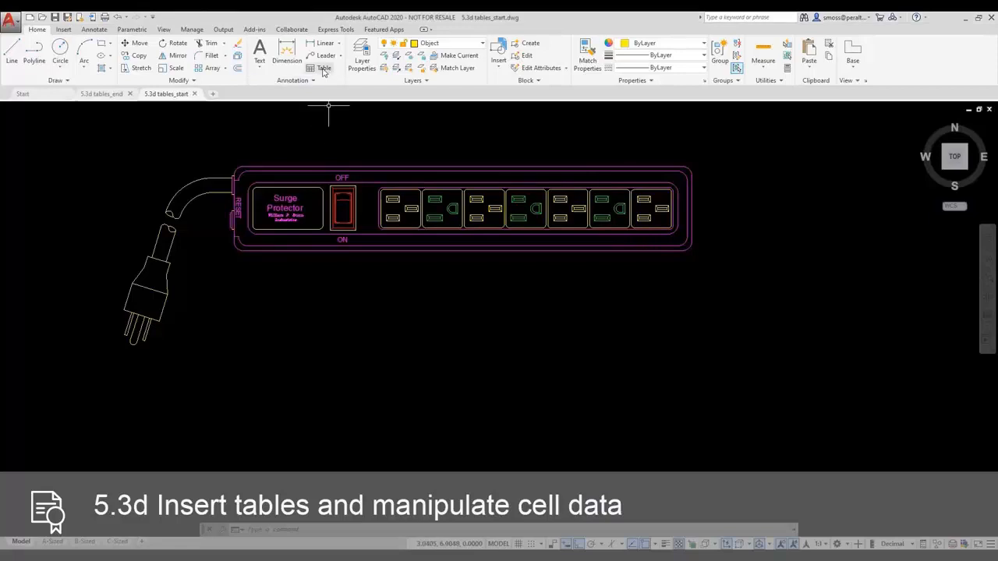
Step: Insert an empty Standard-style table with 4 columns and 7 data rows below the surge protector, leaving its title blank
click(323, 68)
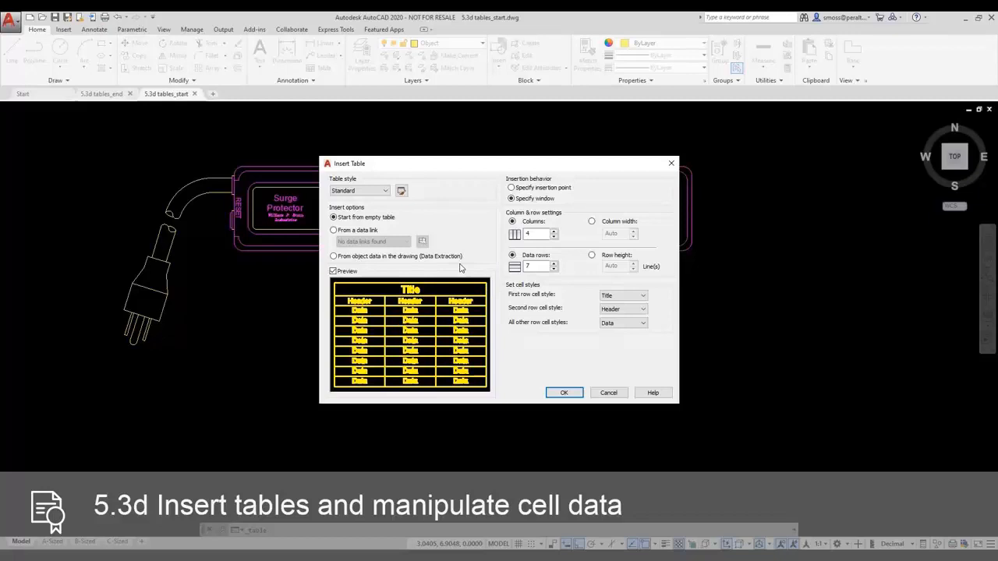
click(565, 392)
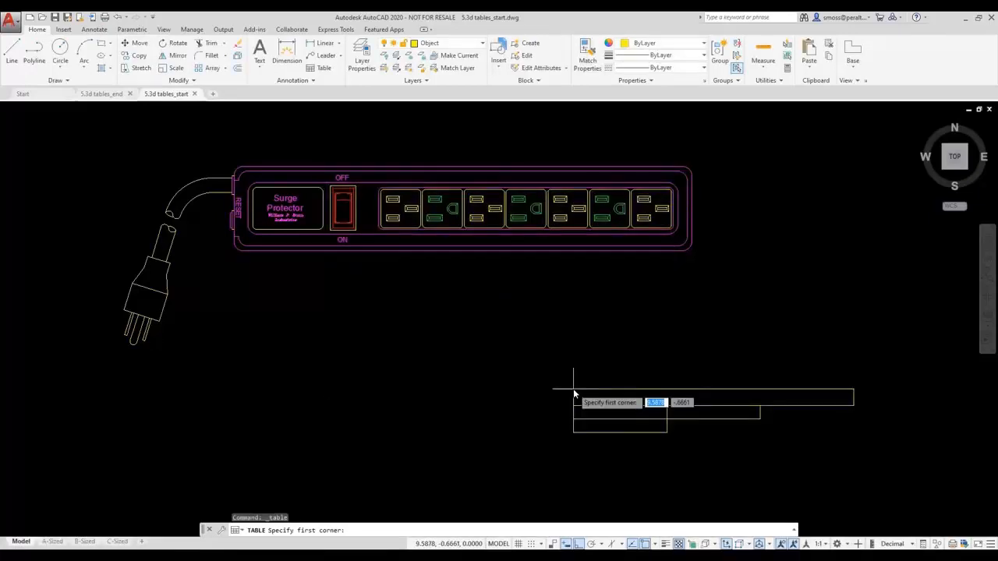
click(466, 318)
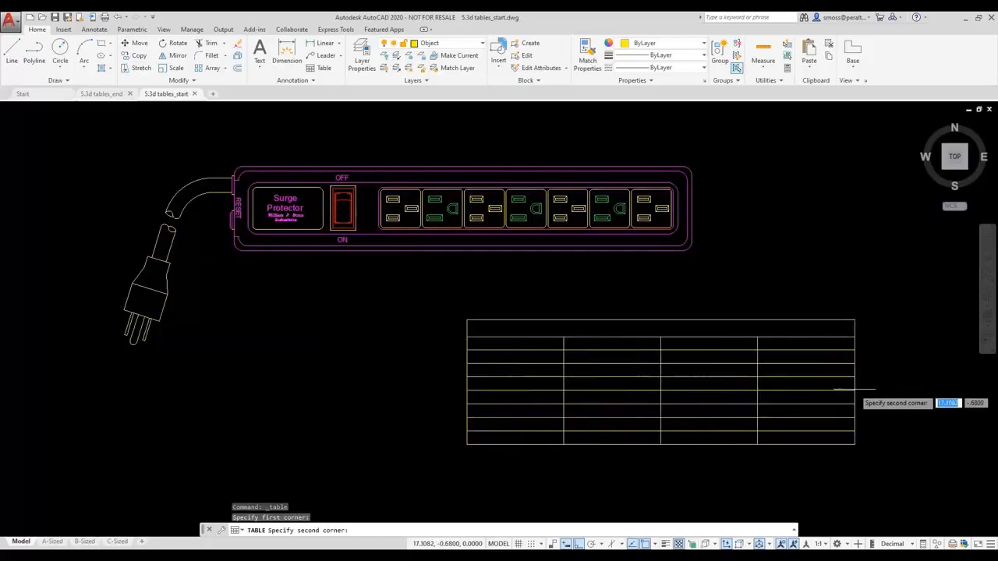
click(854, 389)
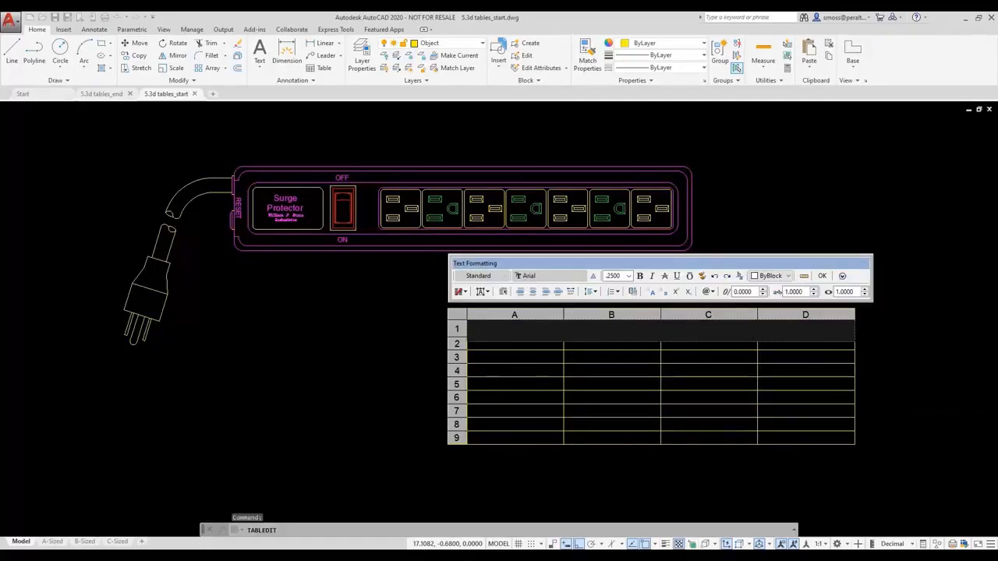
click(498, 349)
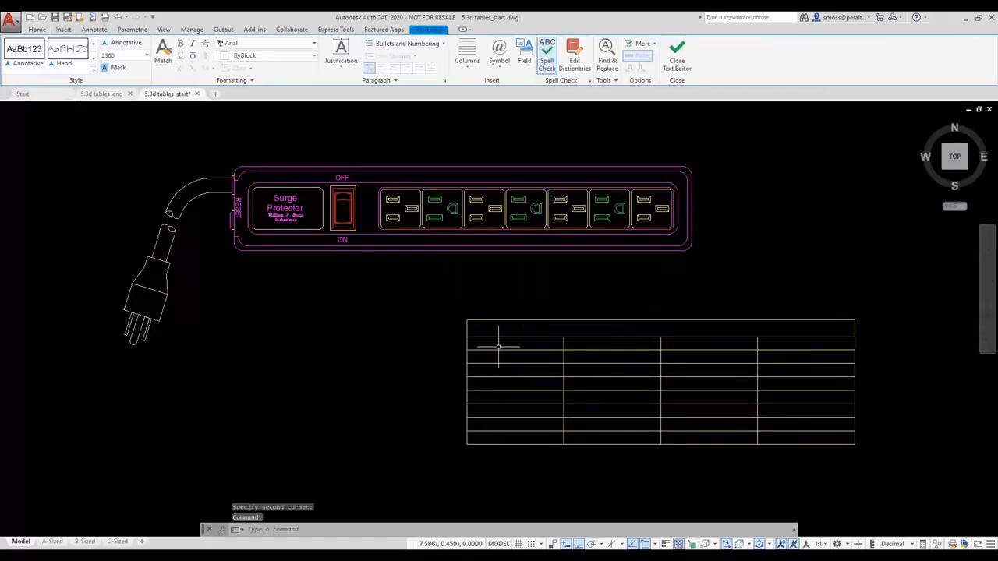
Step: Fill the table's header row with ITEM, PART NO, DESCRIPTION and QTY
double_click(511, 346)
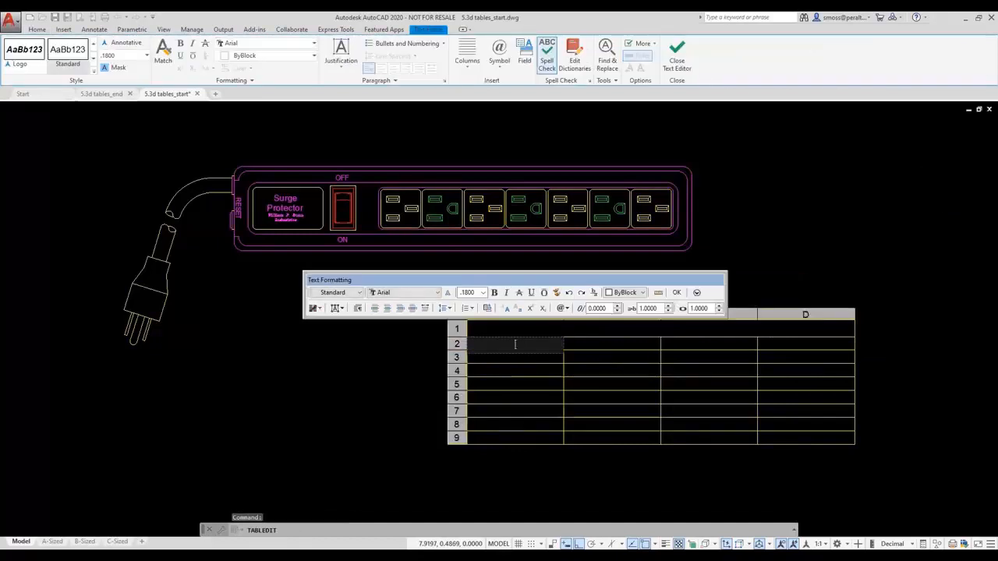
text(ITEM)
key(Tab)
text(PART NO)
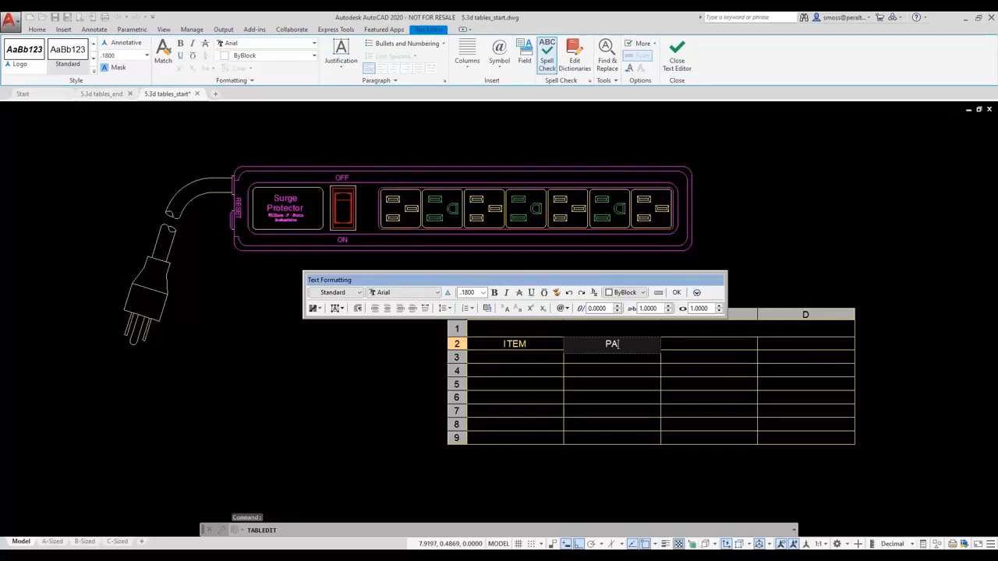
key(Tab)
text(DE)
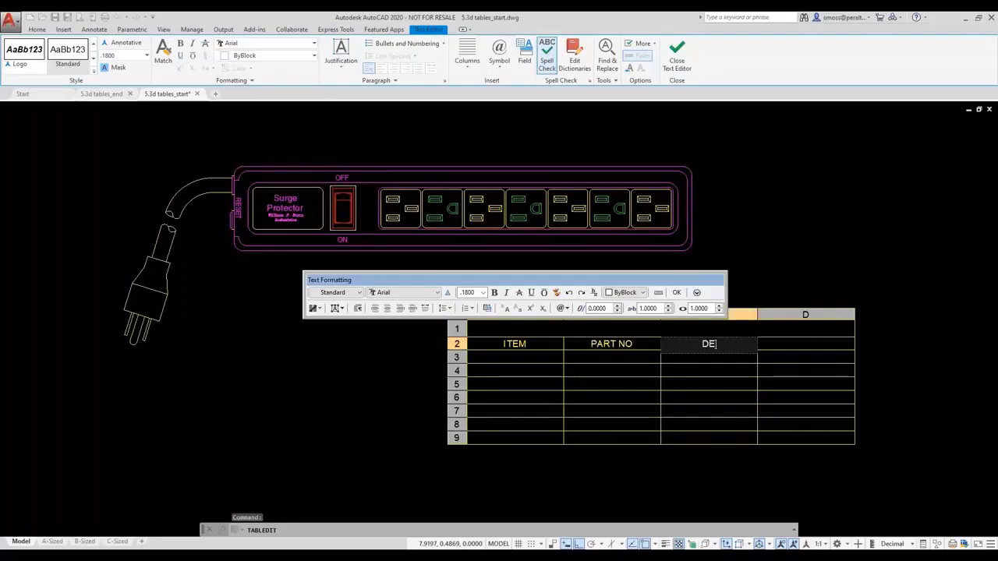
text(SCRIPTION)
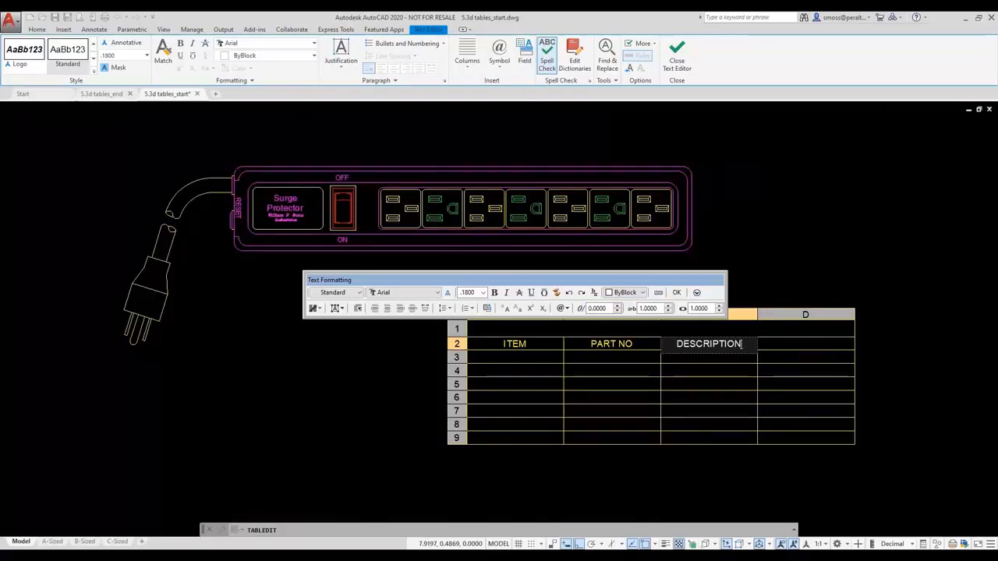
key(Tab)
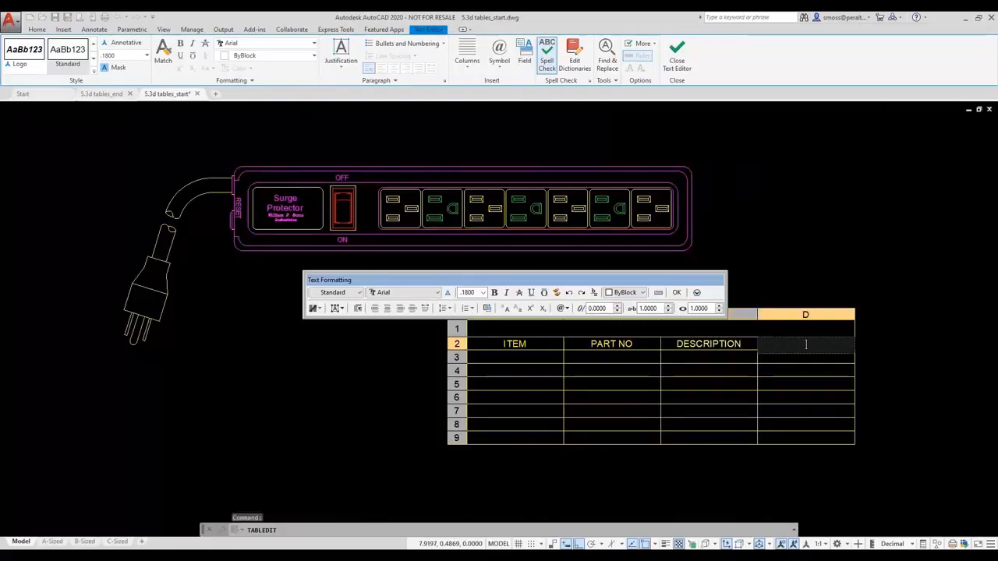
text(QTY)
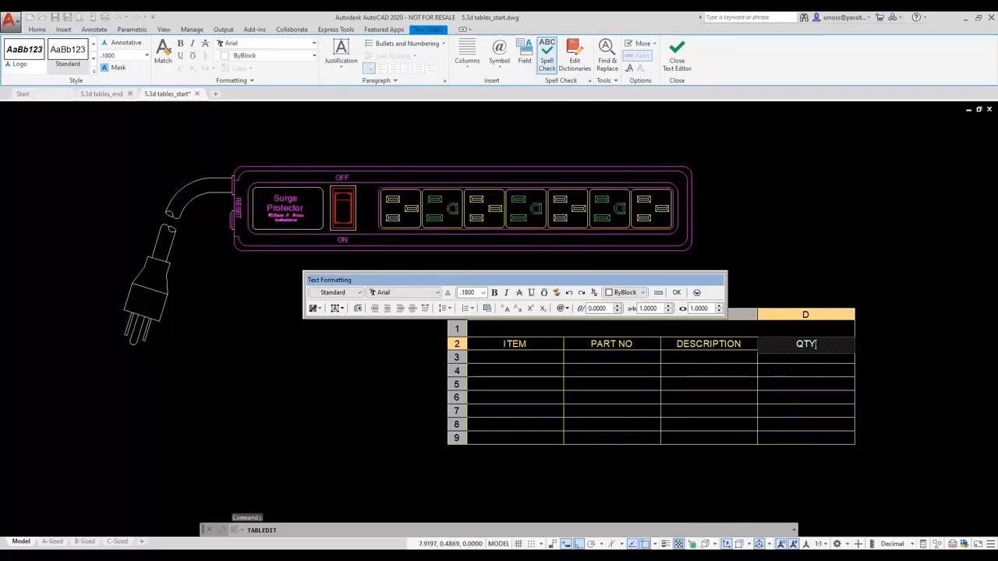
key(Return)
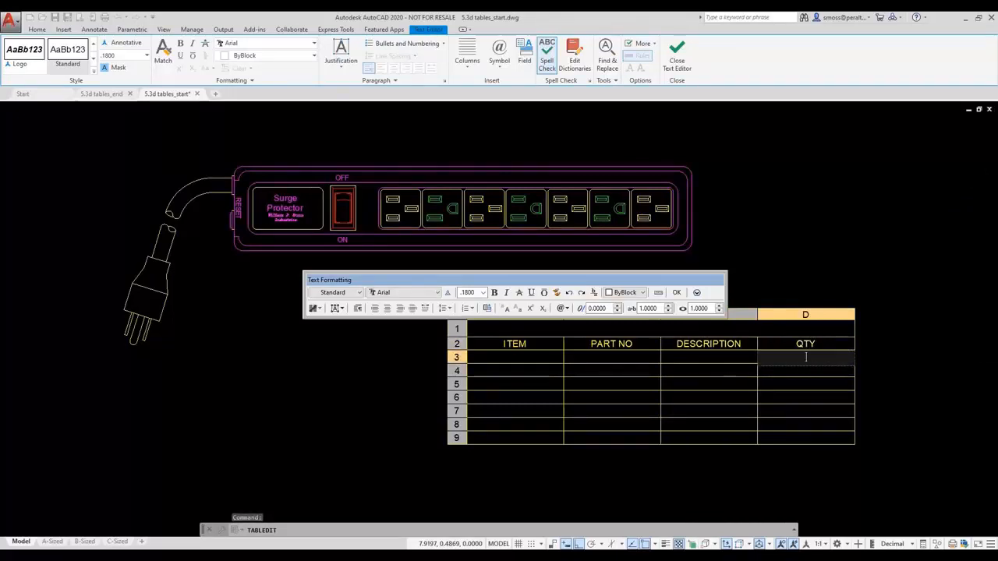
Step: Number the data rows in the ITEM column from 1 to 7 and finish editing the table
click(506, 359)
double_click(513, 357)
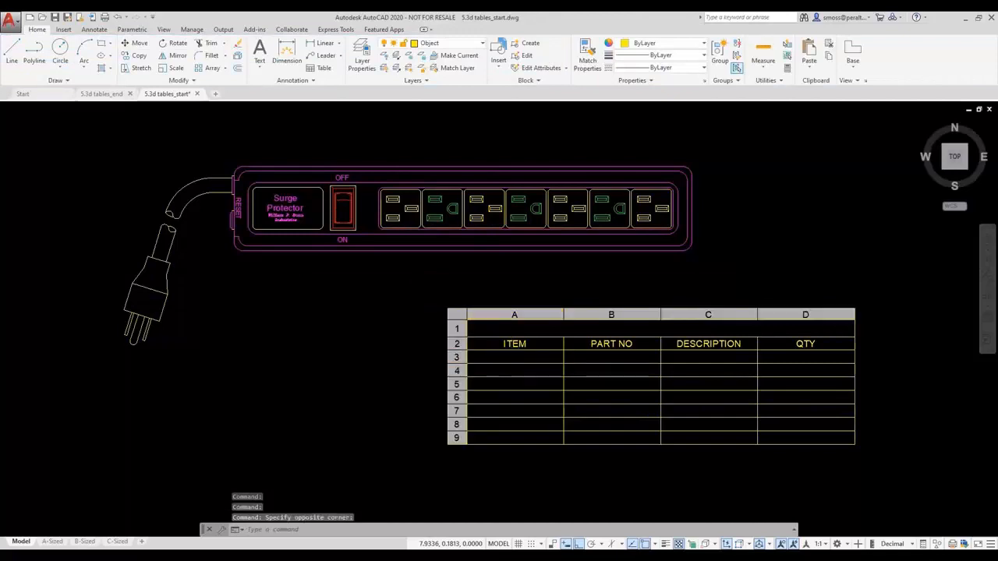
text(1)
key(Return)
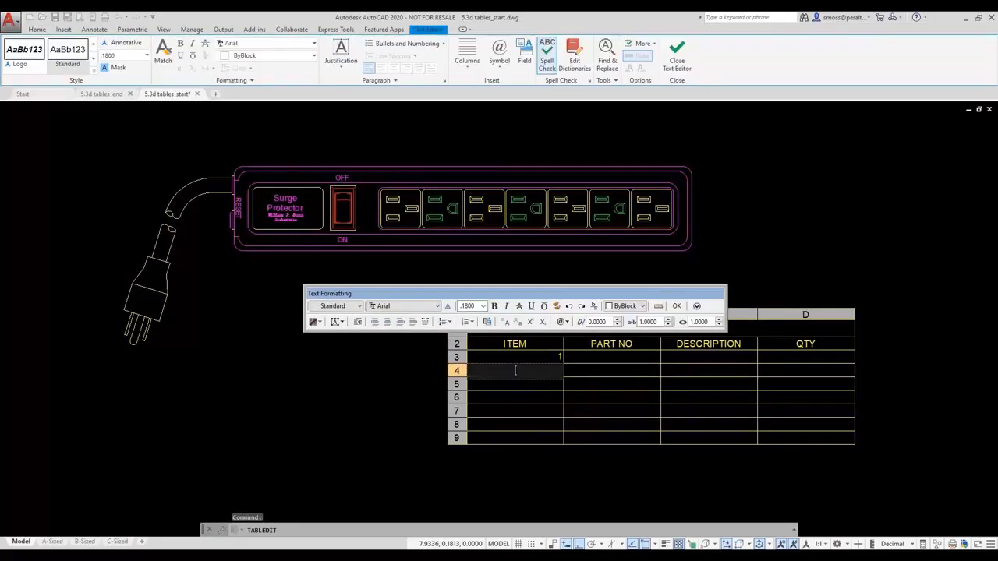
text(2)
key(Return)
key(Return)
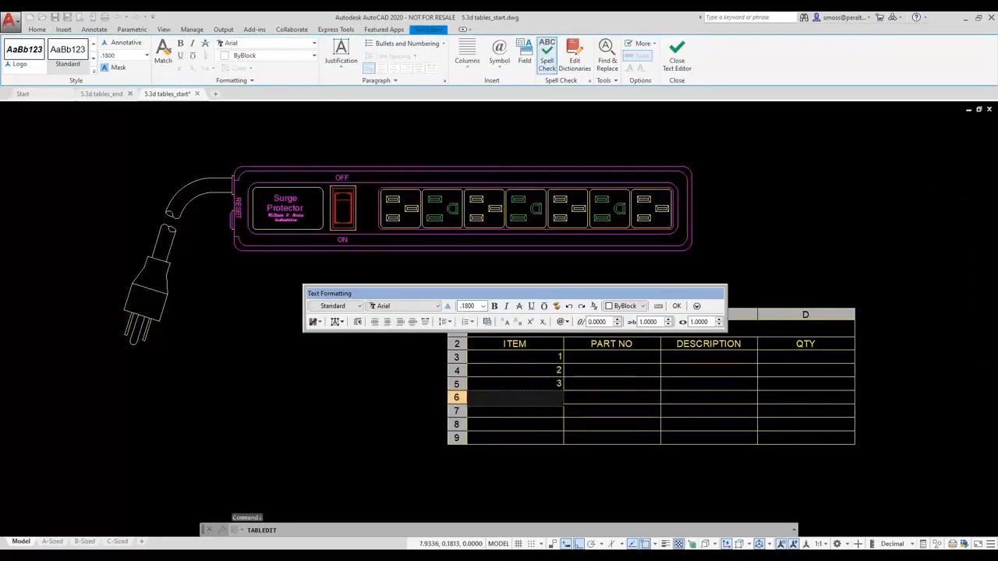
text(4)
key(Return)
text(5)
key(Return)
text(6)
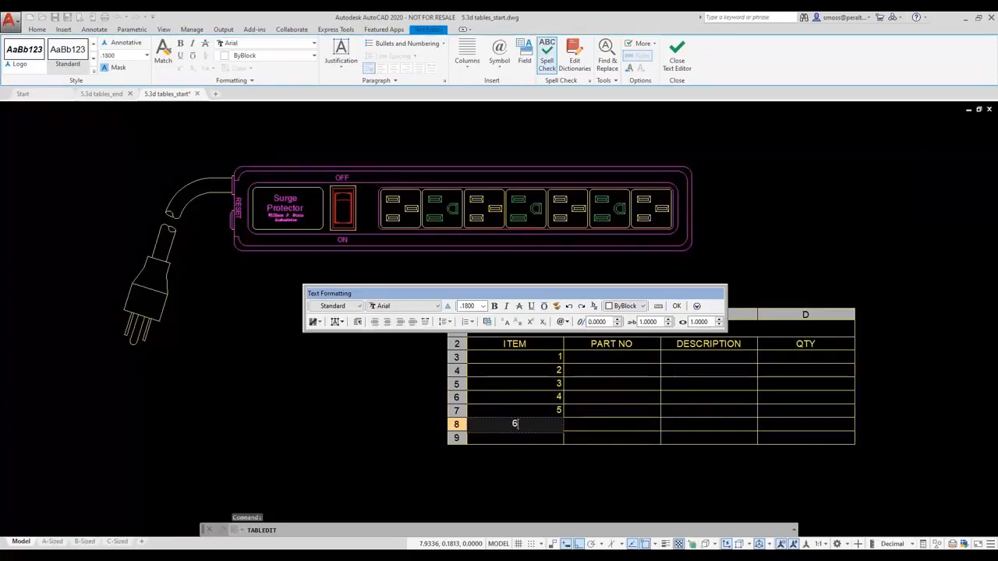
key(Return)
key(Escape)
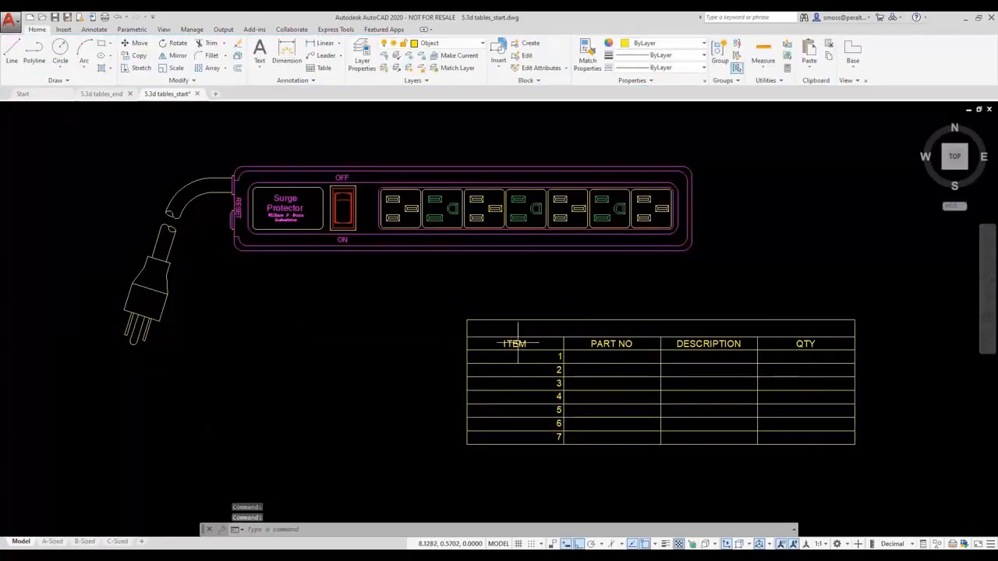
Step: Align all cells of the ITEM column, from the header through item 7, to Middle Center
click(512, 338)
click(520, 311)
click(521, 311)
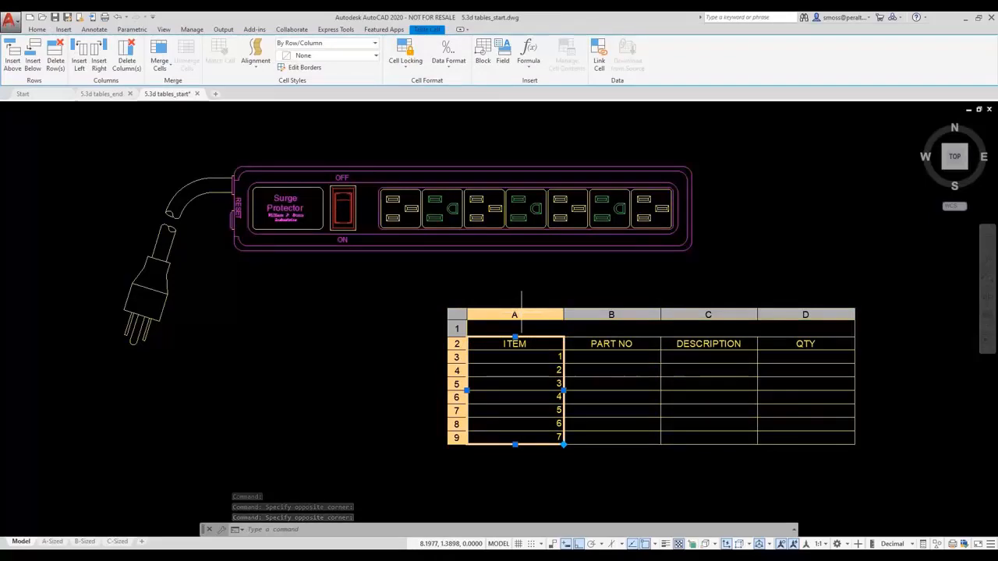
right_click(521, 313)
click(510, 285)
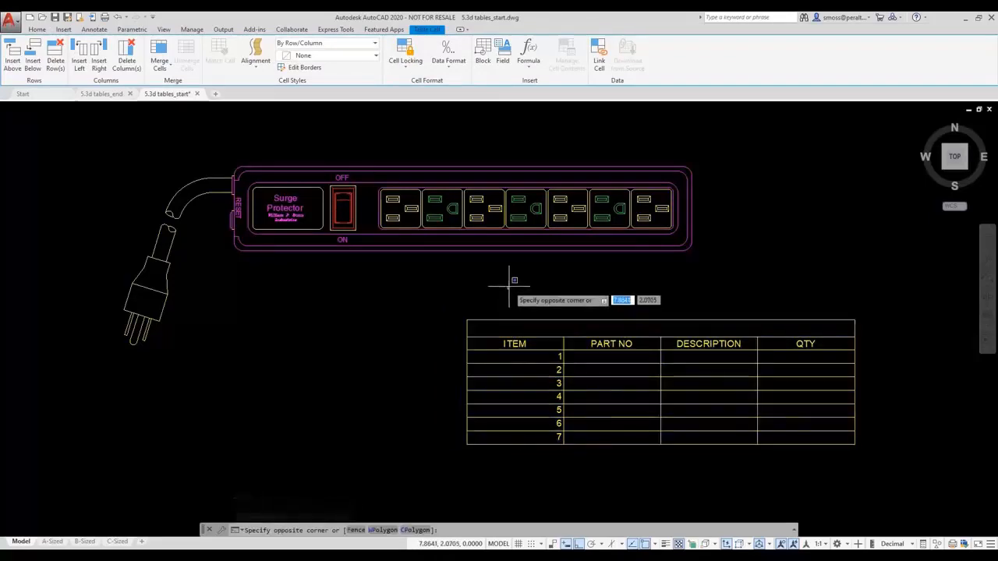
click(521, 363)
click(526, 344)
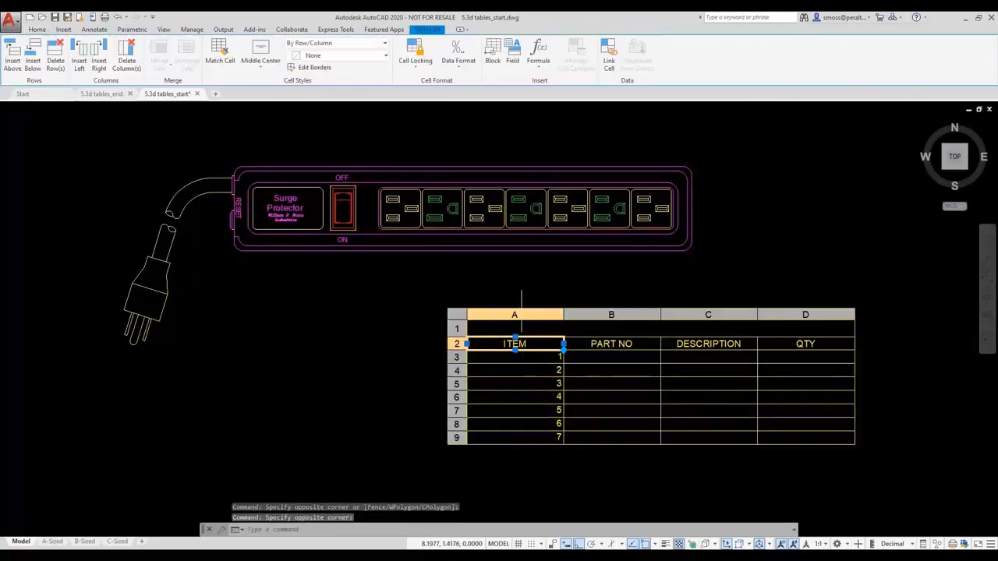
click(524, 313)
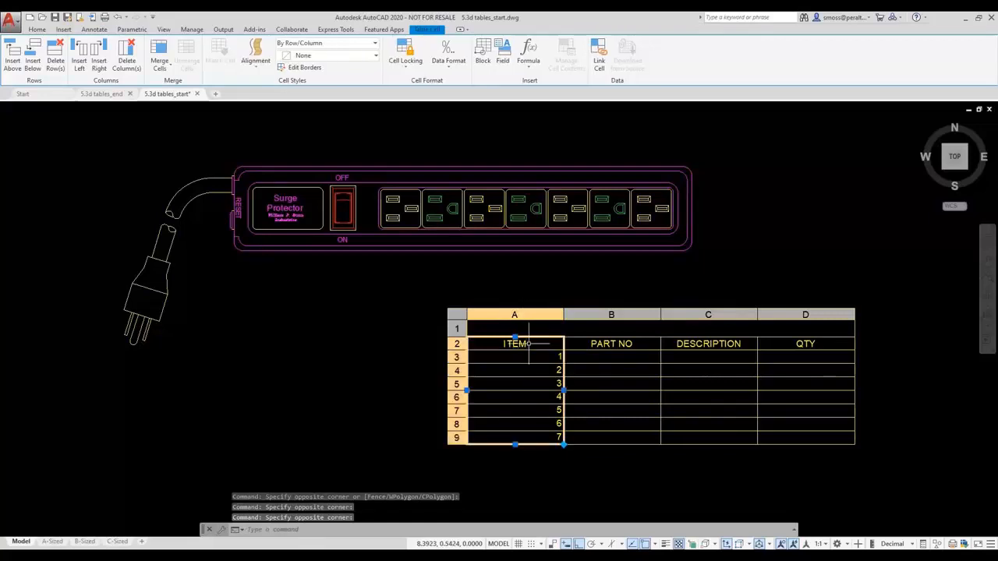
right_click(529, 341)
mouse_move(592, 122)
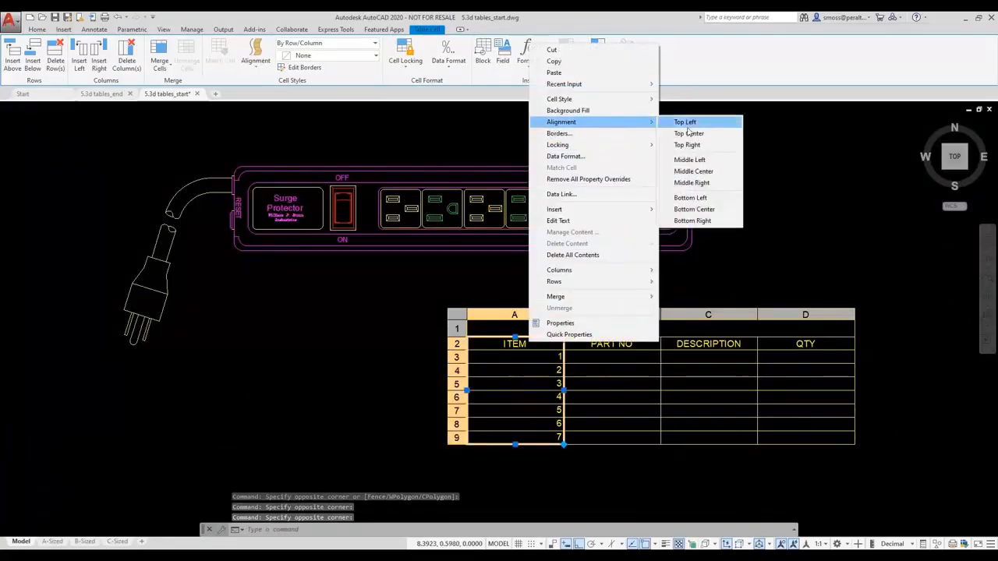
click(694, 173)
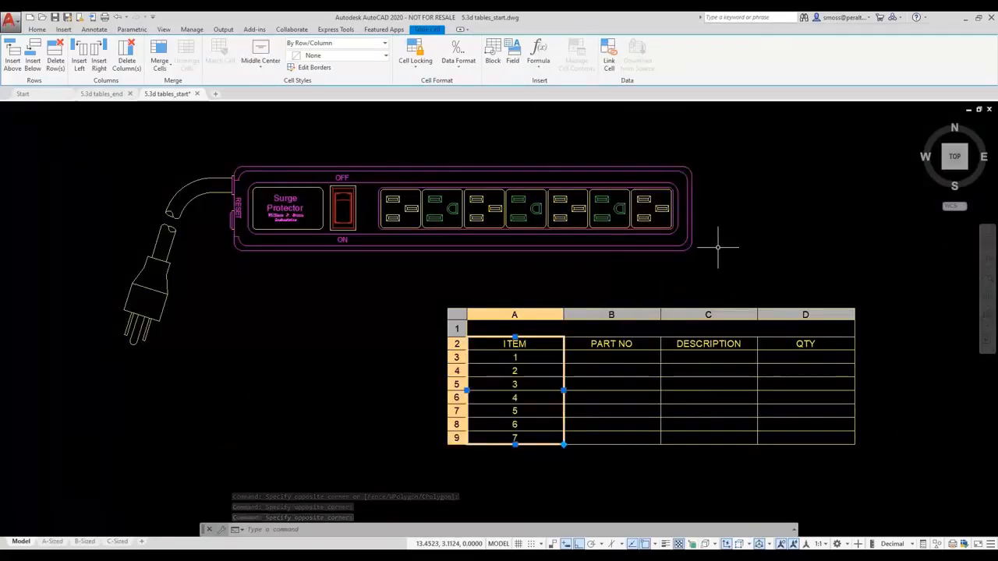
key(Escape)
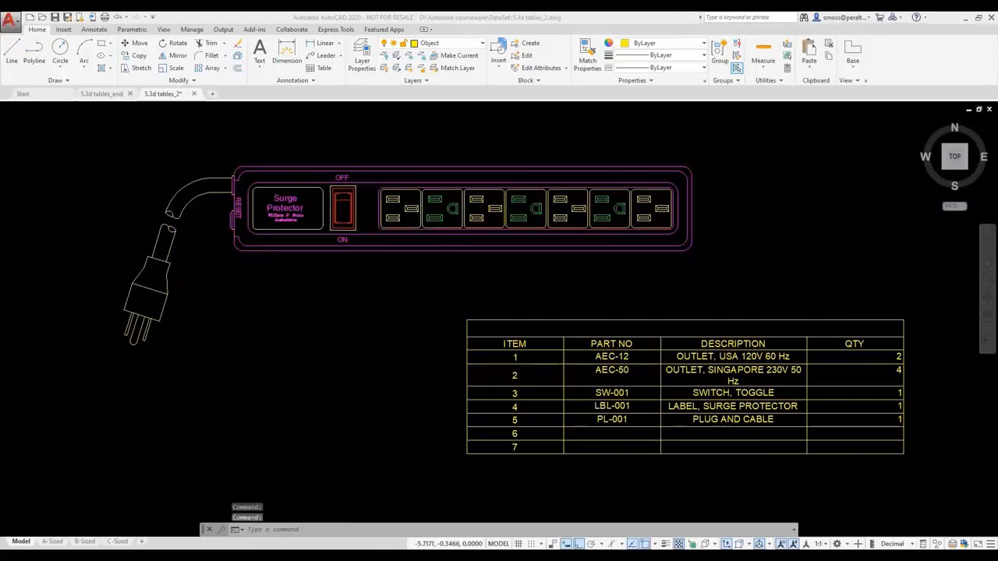
Step: Delete the two unused table rows for items 6 and 7
click(157, 448)
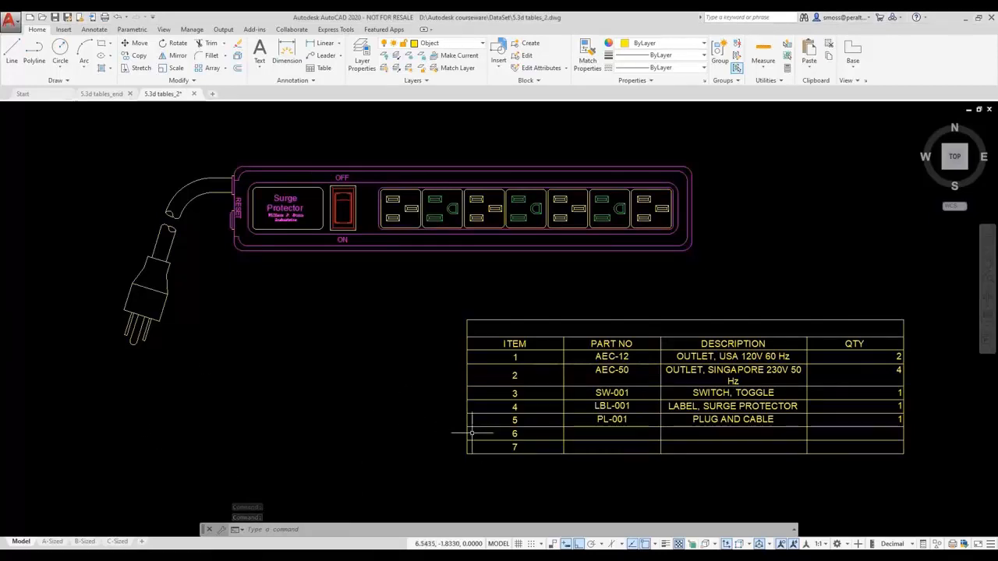
click(470, 433)
click(459, 433)
click(458, 433)
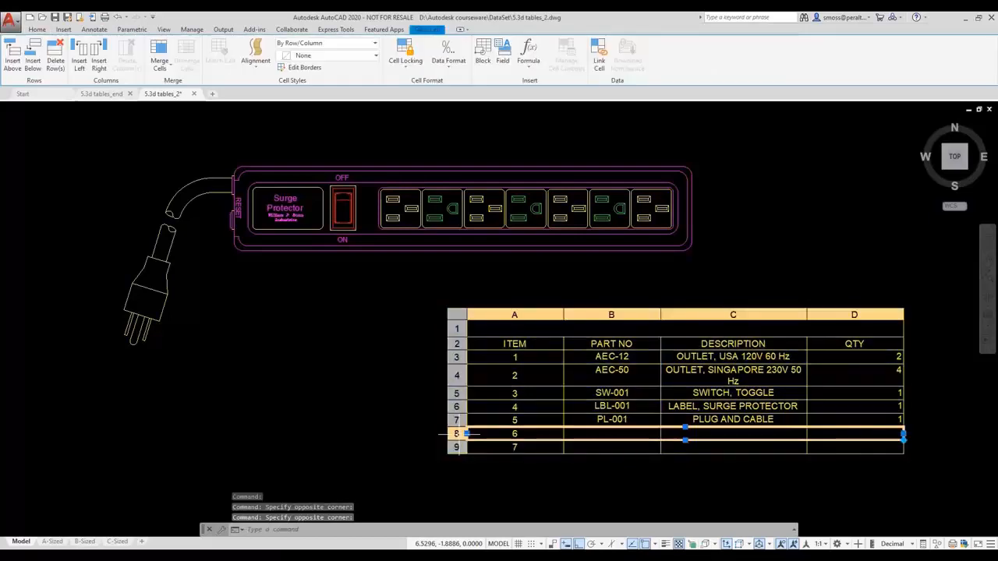
shift+click(455, 447)
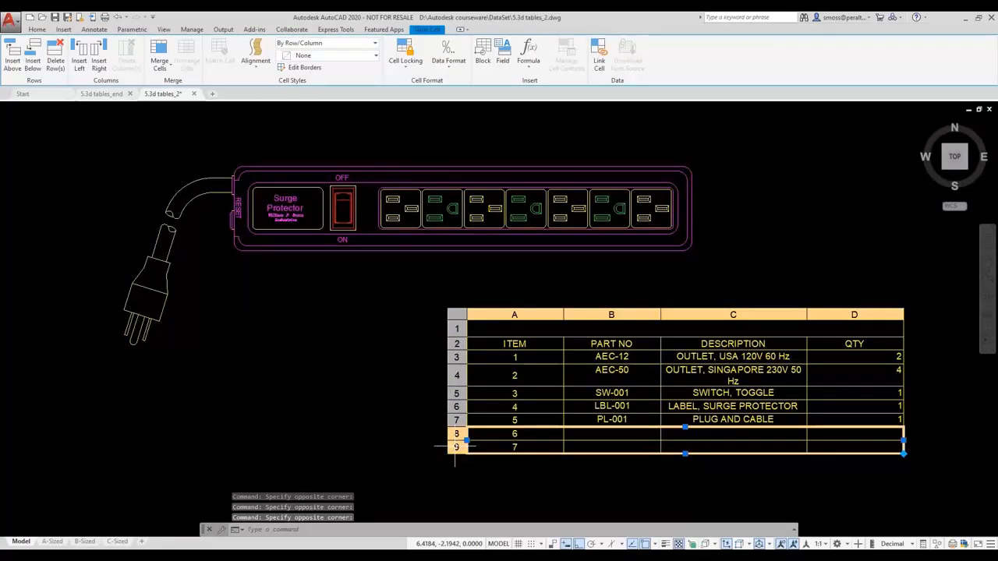
click(56, 62)
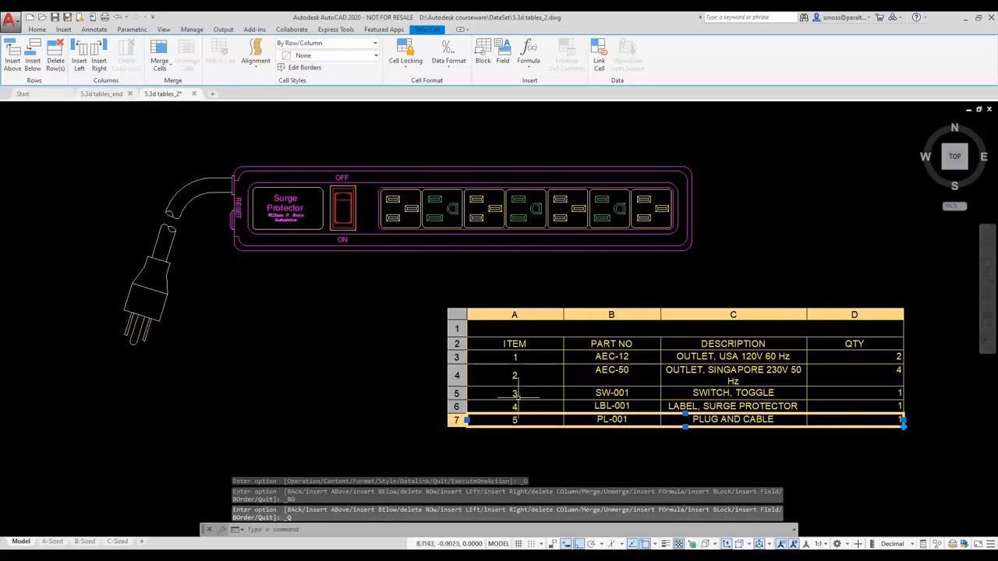
key(Escape)
key(Escape)
Step: Align the QTY column's cells to Middle Center and widen the DESCRIPTION column so the Singapore outlet text fits on one line
click(855, 343)
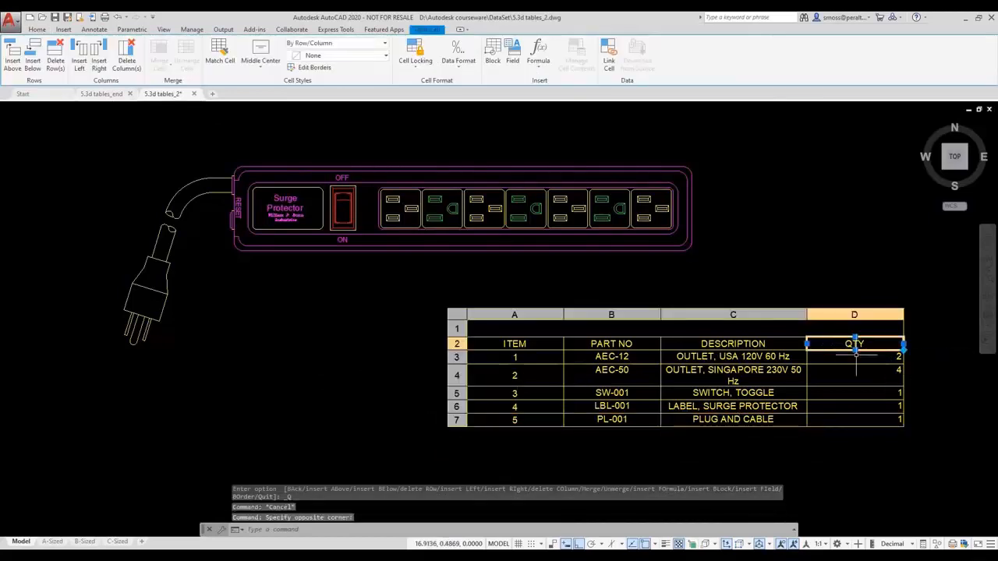
shift+click(844, 425)
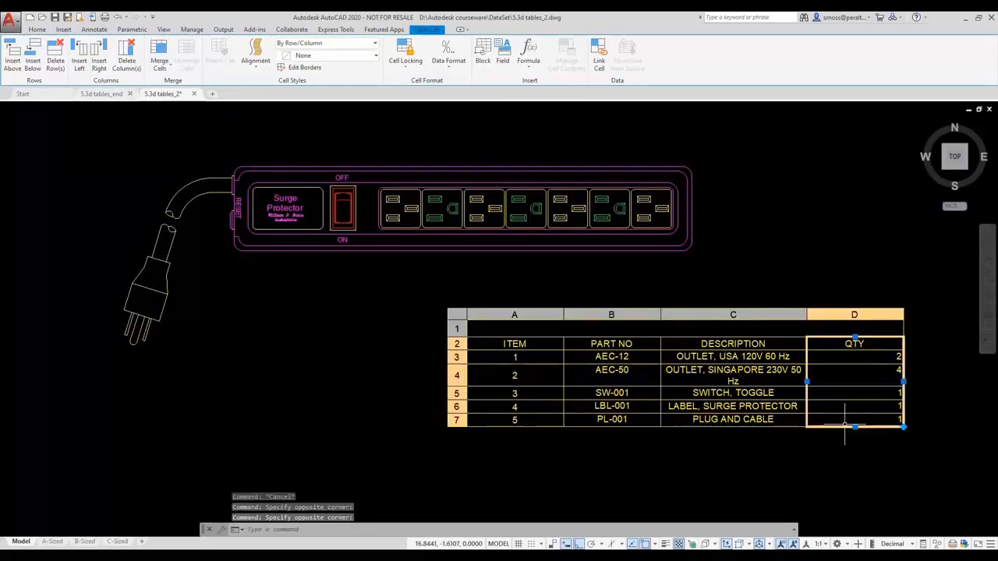
right_click(844, 425)
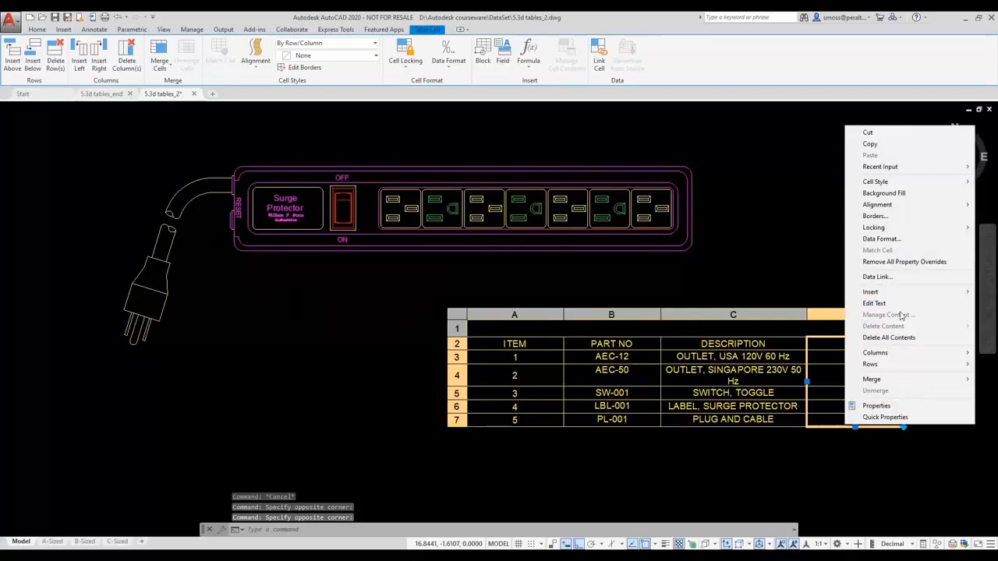
mouse_move(900, 207)
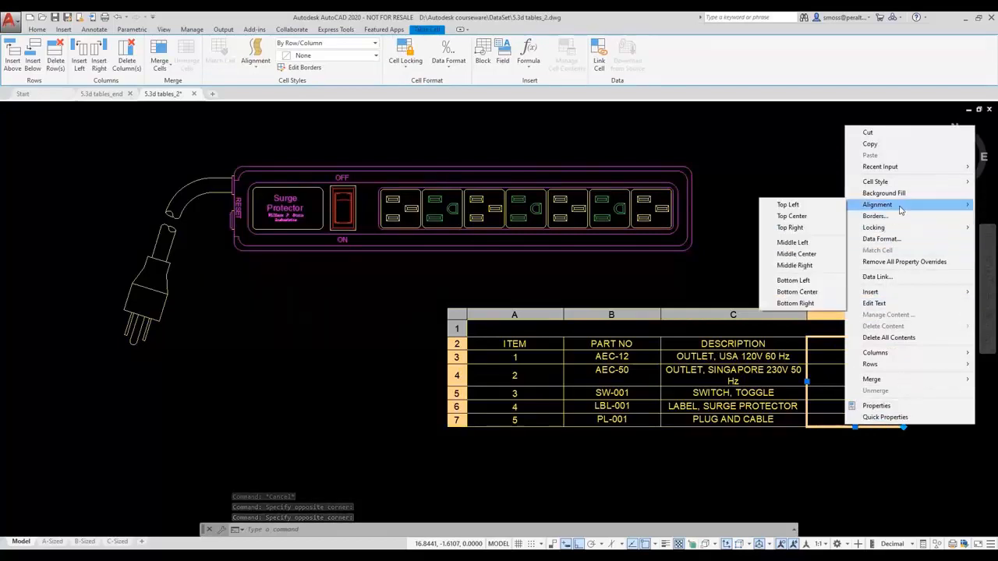
click(829, 257)
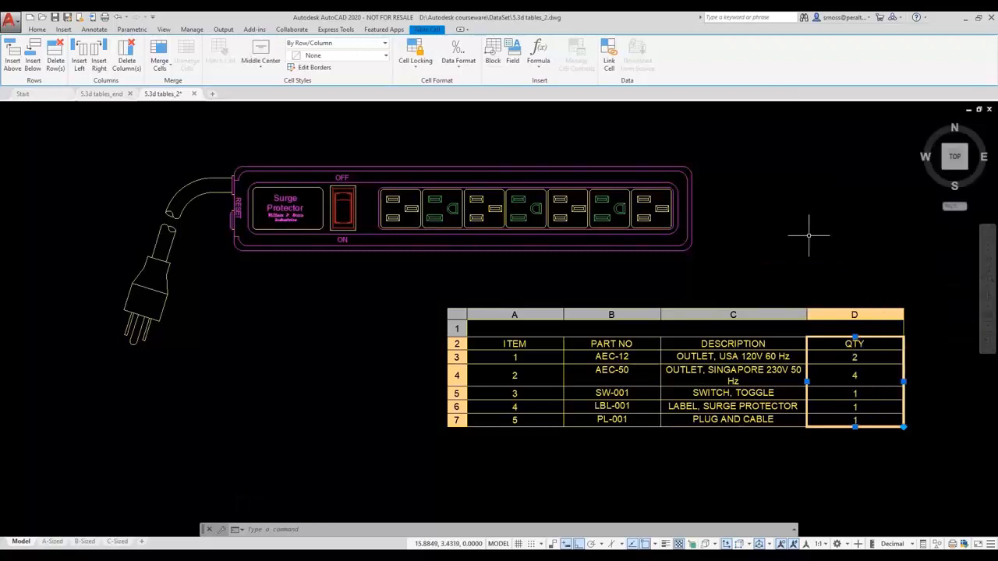
click(809, 235)
key(Escape)
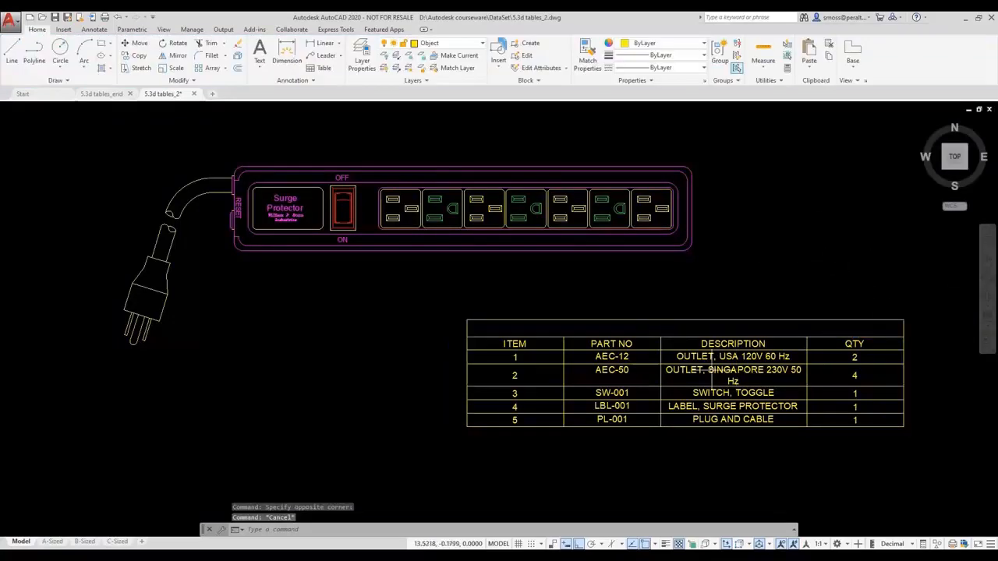
click(718, 376)
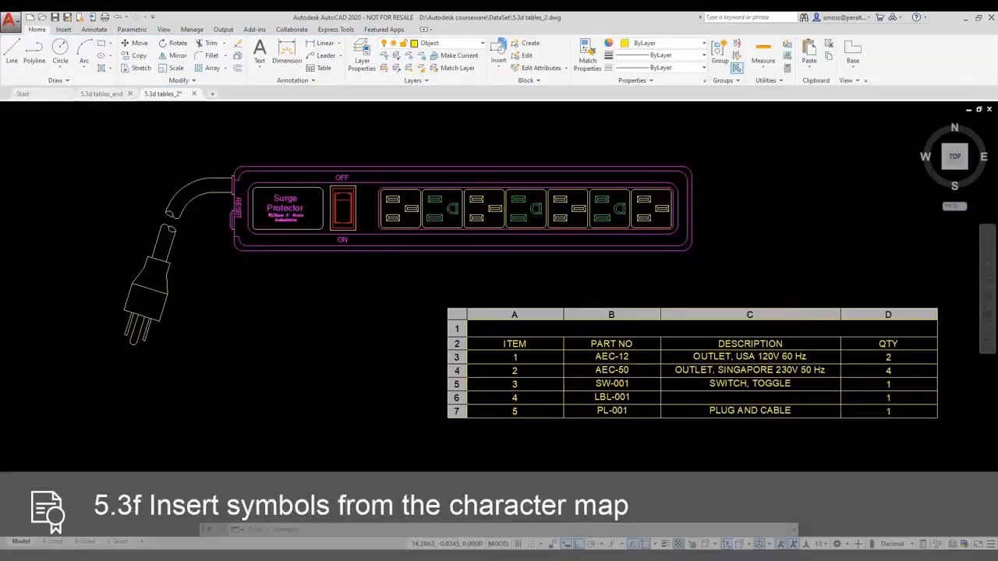
Step: Open item 4's description for editing and copy the registered sign ® from the Arial character map
double_click(749, 396)
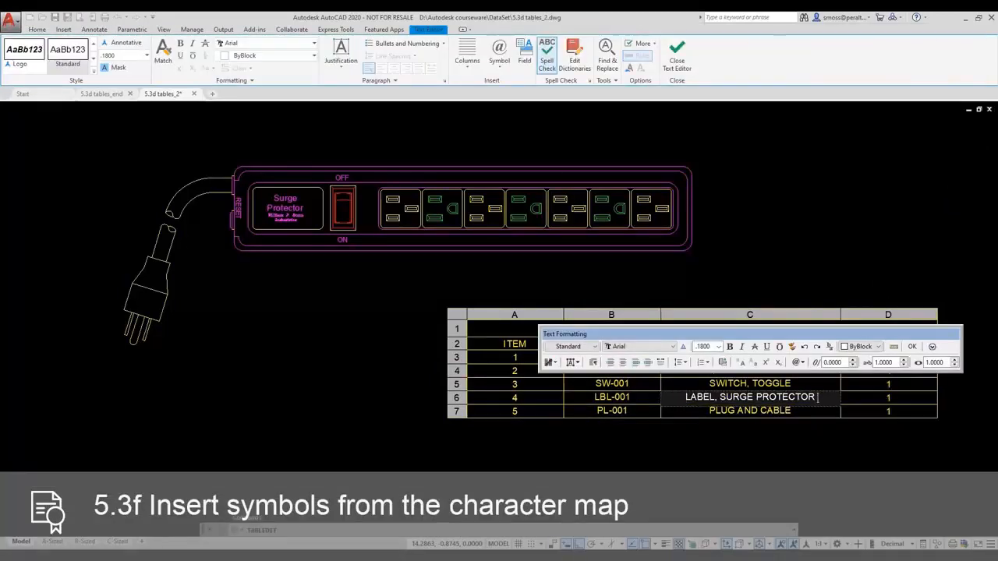
click(804, 363)
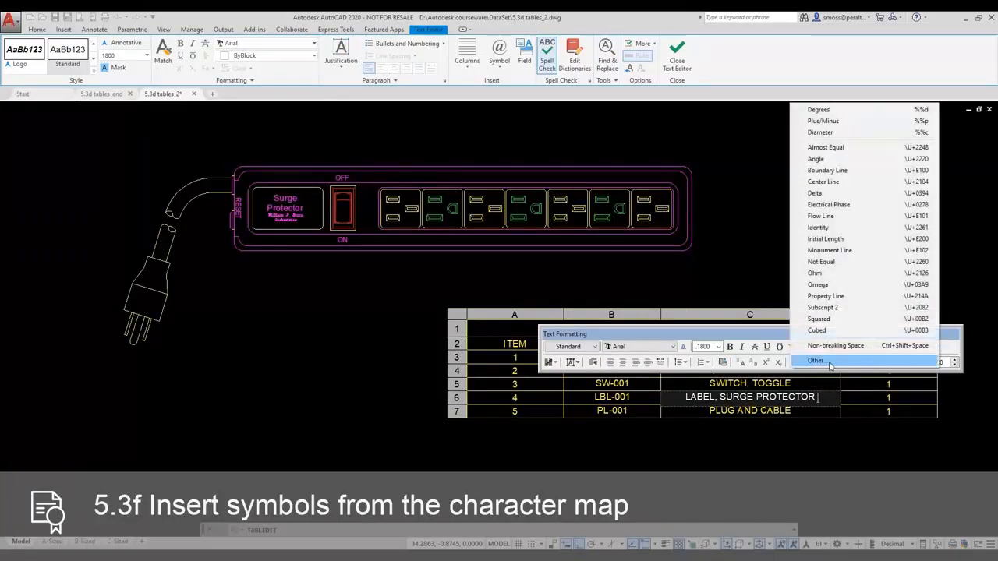
click(829, 362)
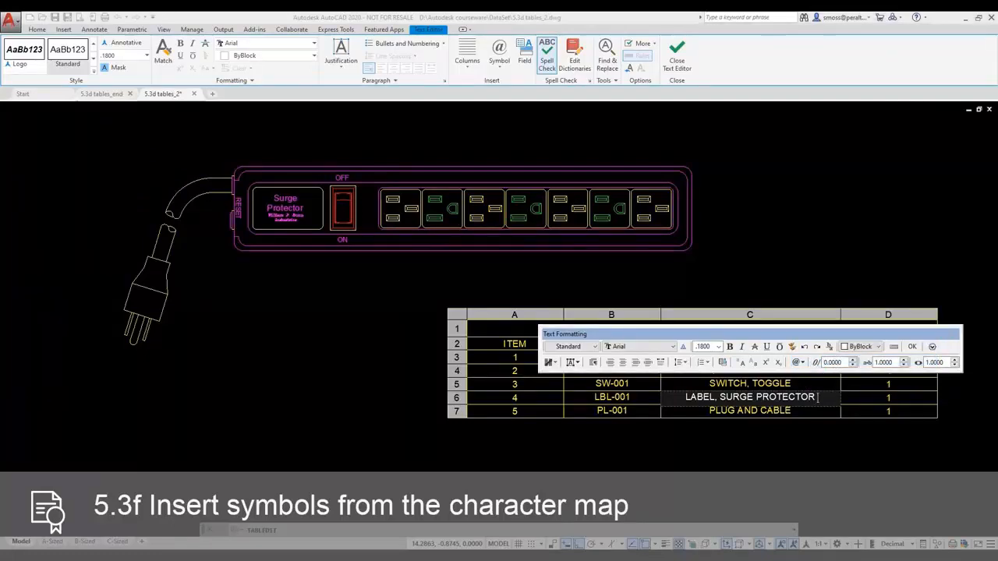
drag(133, 83, 544, 72)
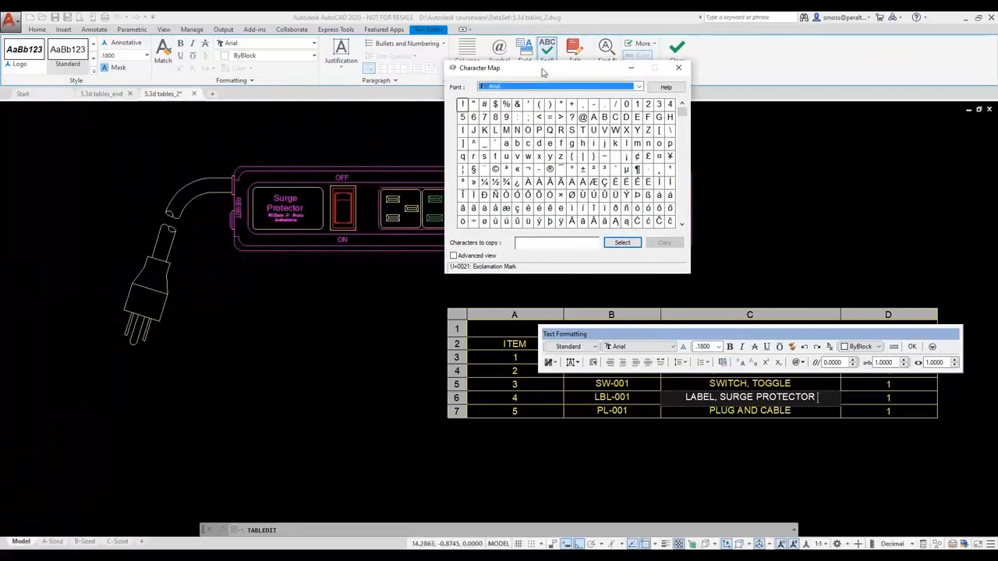
click(550, 168)
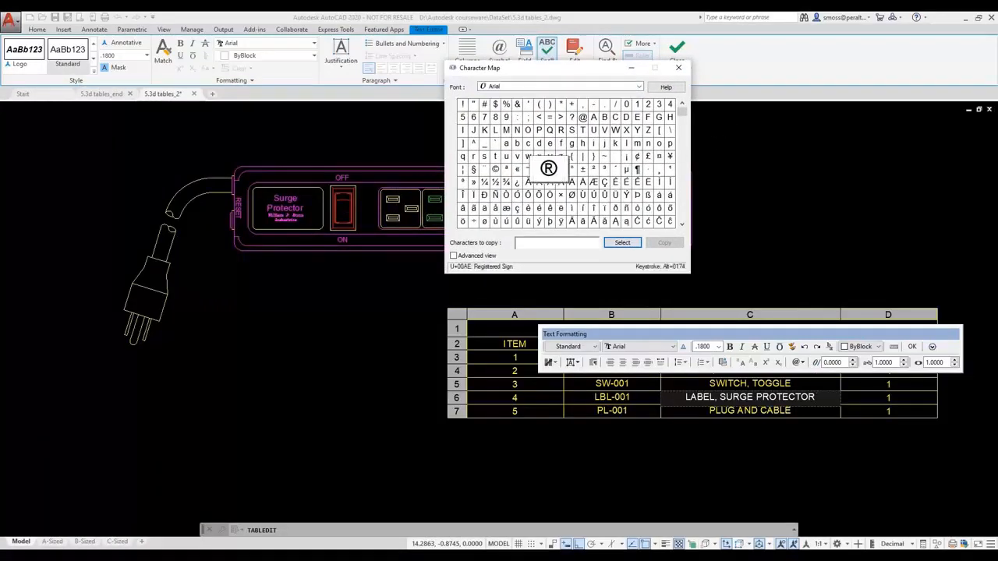
click(622, 242)
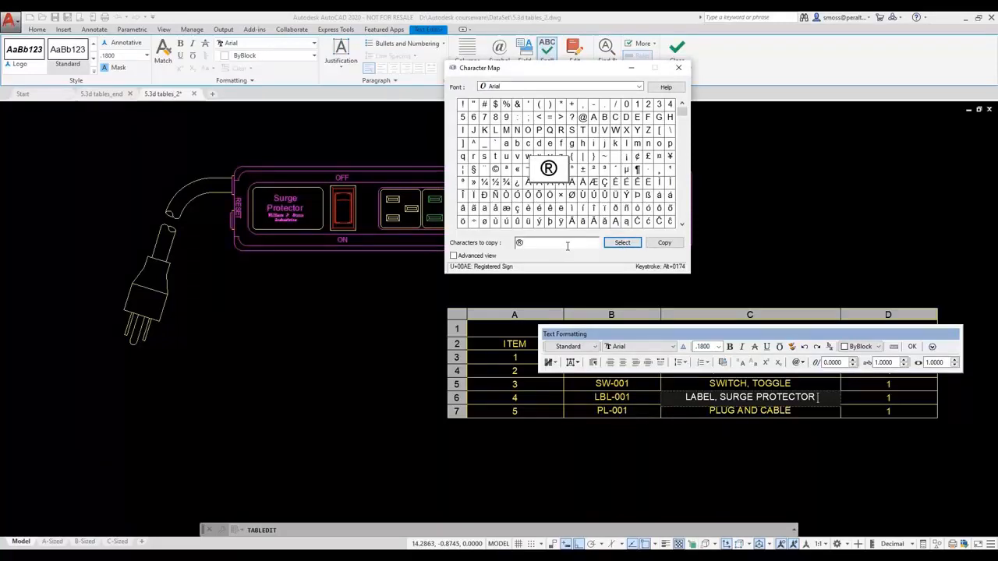
click(666, 244)
Step: Paste the ® symbol after LABEL, SURGE PROTECTOR and finish editing the cell
click(818, 397)
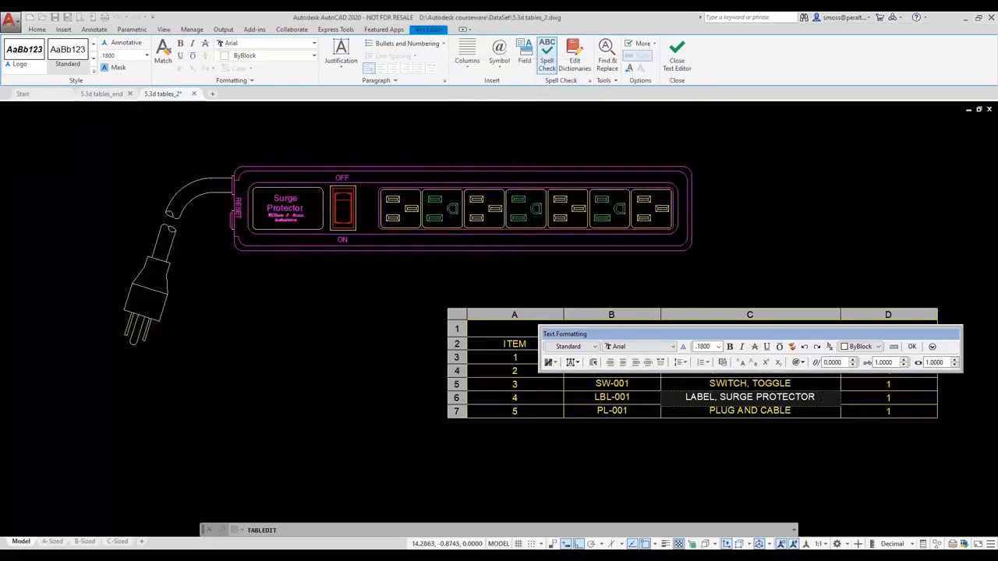
right_click(817, 397)
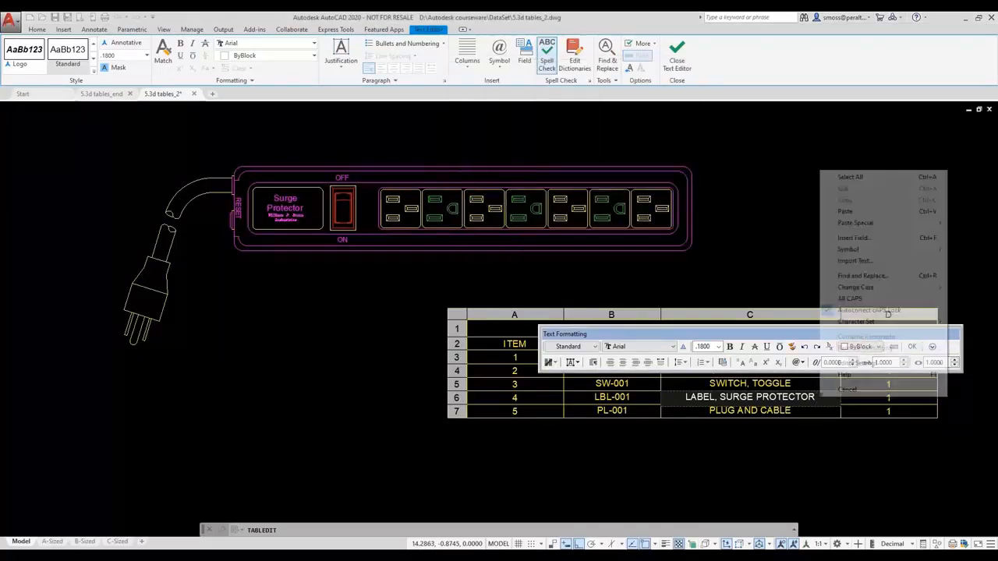
click(846, 211)
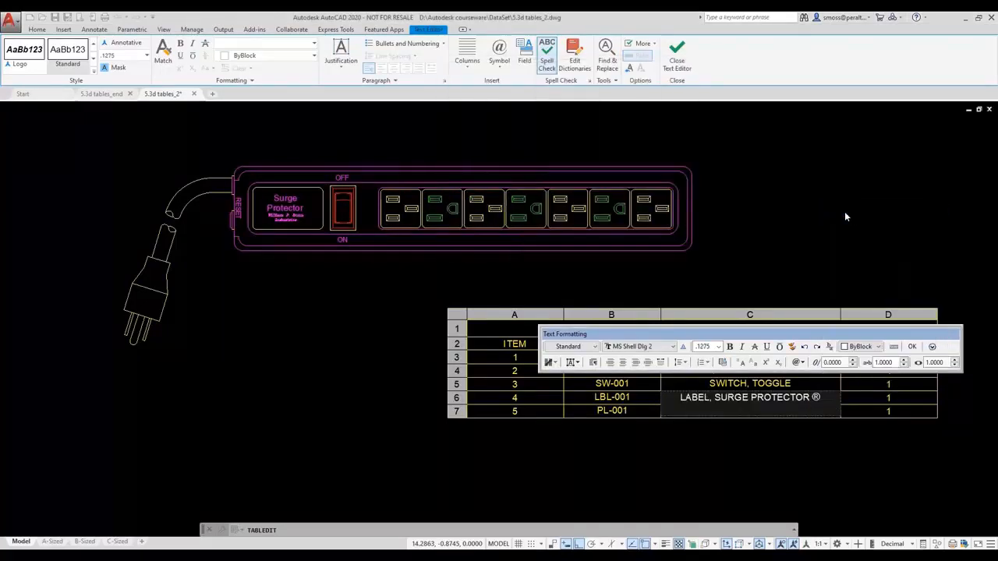
click(912, 347)
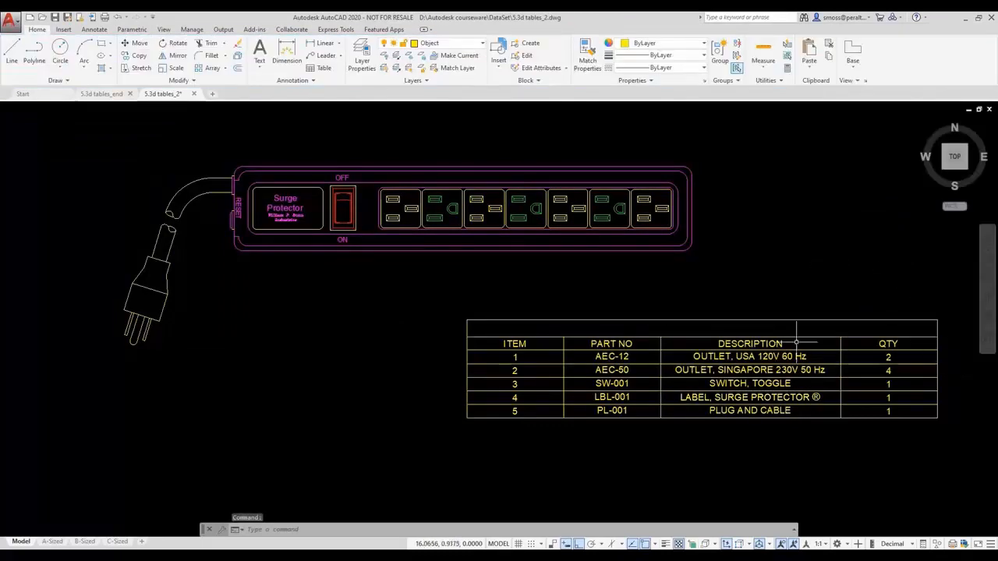
Step: Begin inserting a linked Hyperlink field in the table's empty title cell and open its hyperlink settings
click(714, 328)
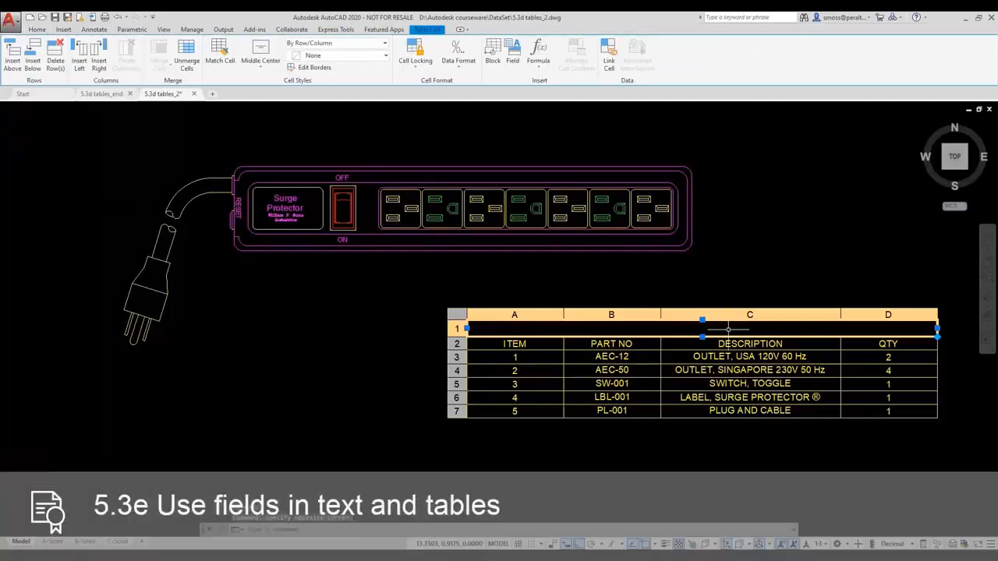
right_click(729, 328)
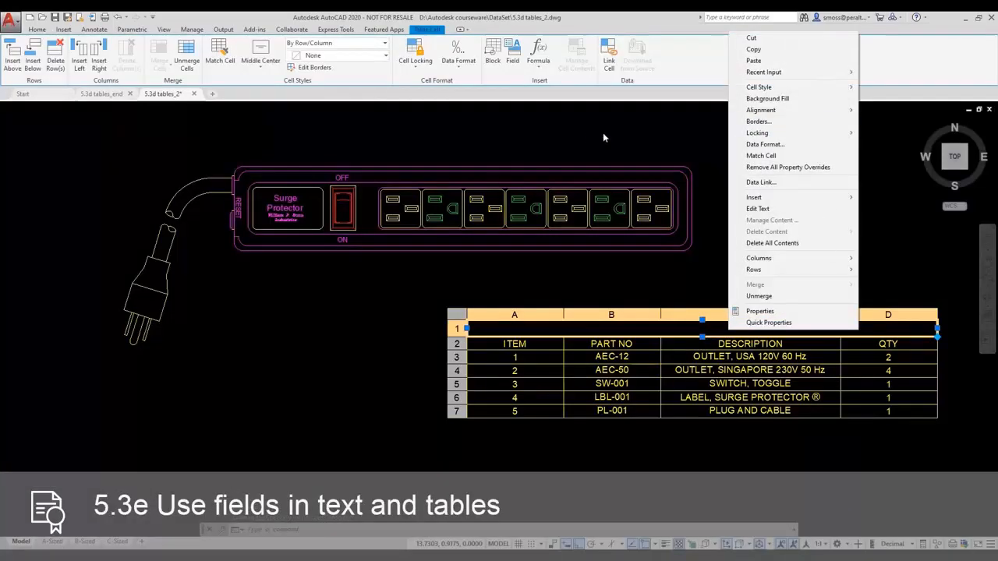
mouse_move(784, 197)
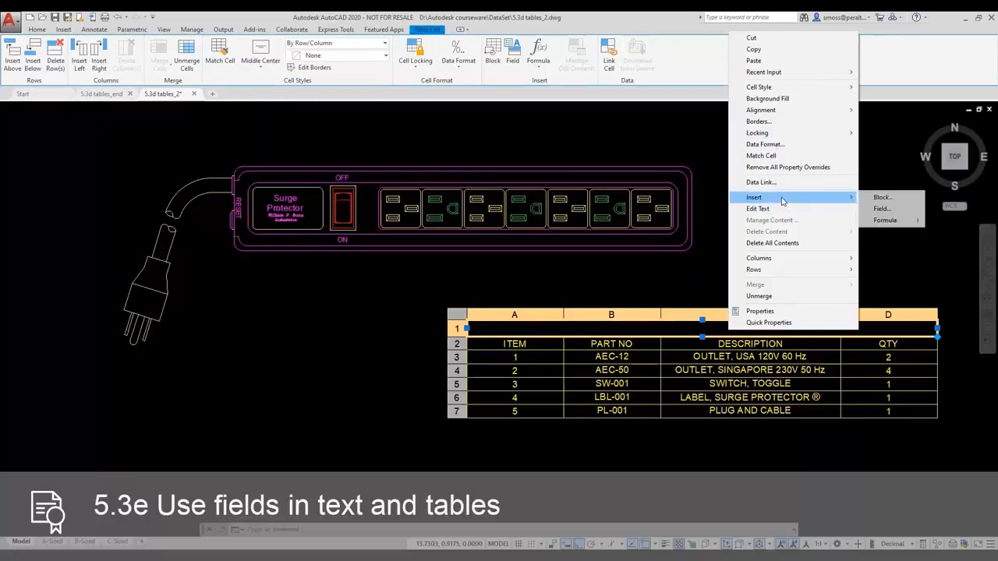
click(879, 209)
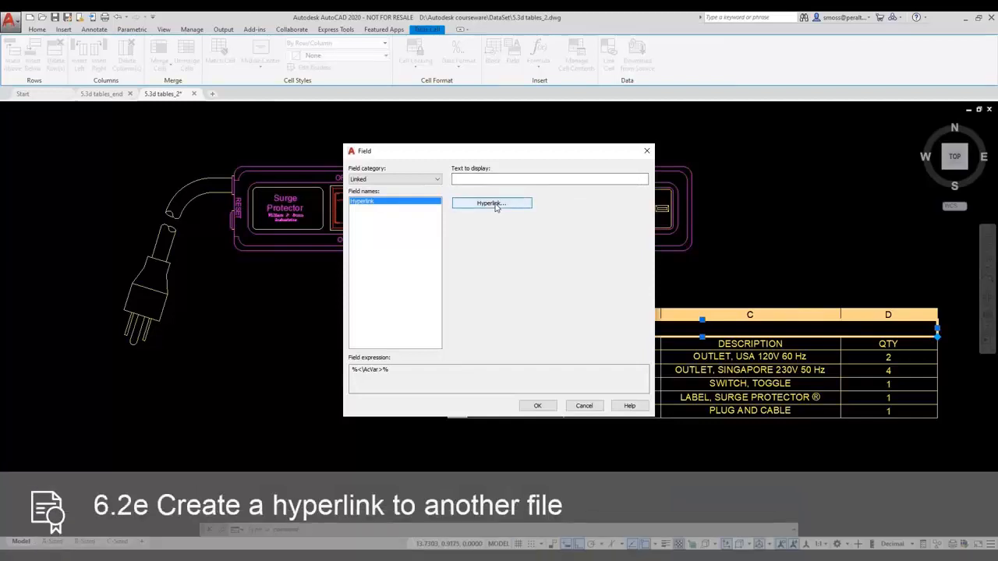
click(494, 205)
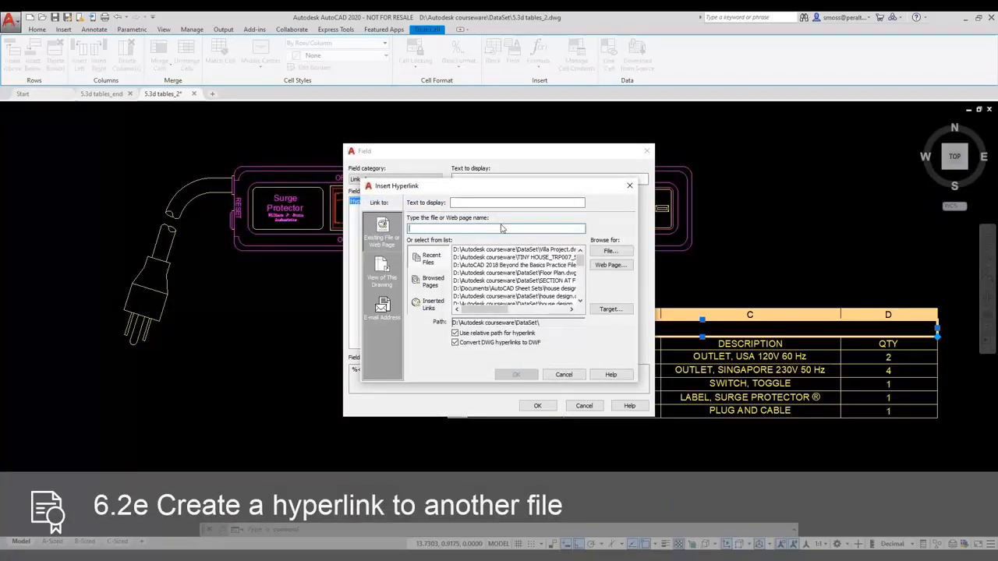
Step: Link the hyperlink to the file Surge Protector spec sheet.pdf in the DataSet folder
click(609, 251)
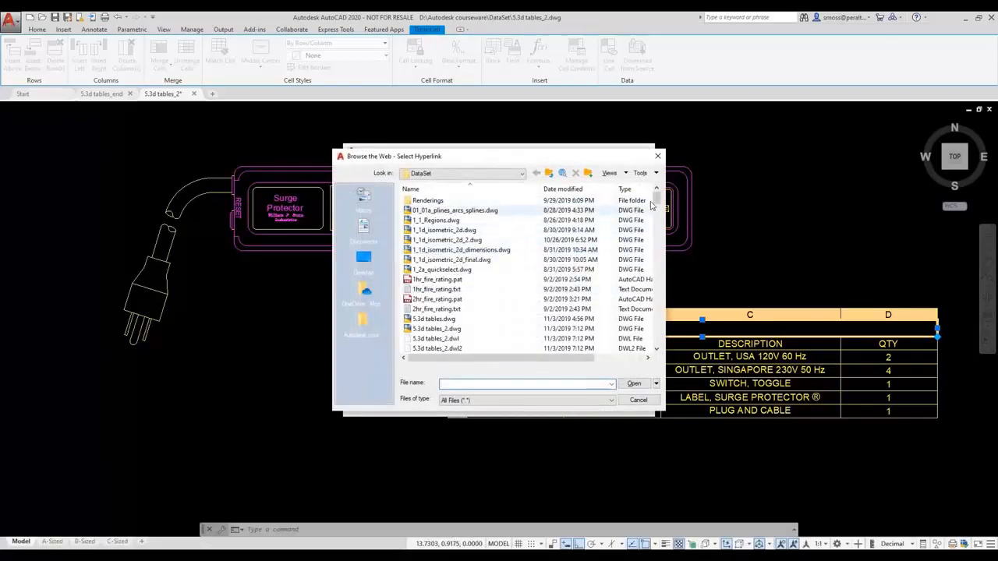
drag(656, 201, 666, 336)
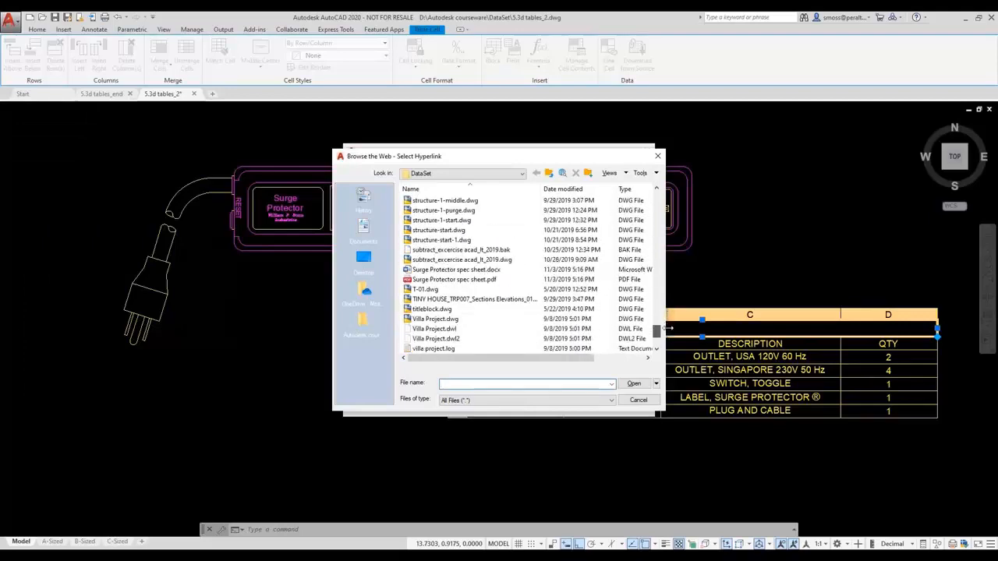
click(446, 270)
click(448, 279)
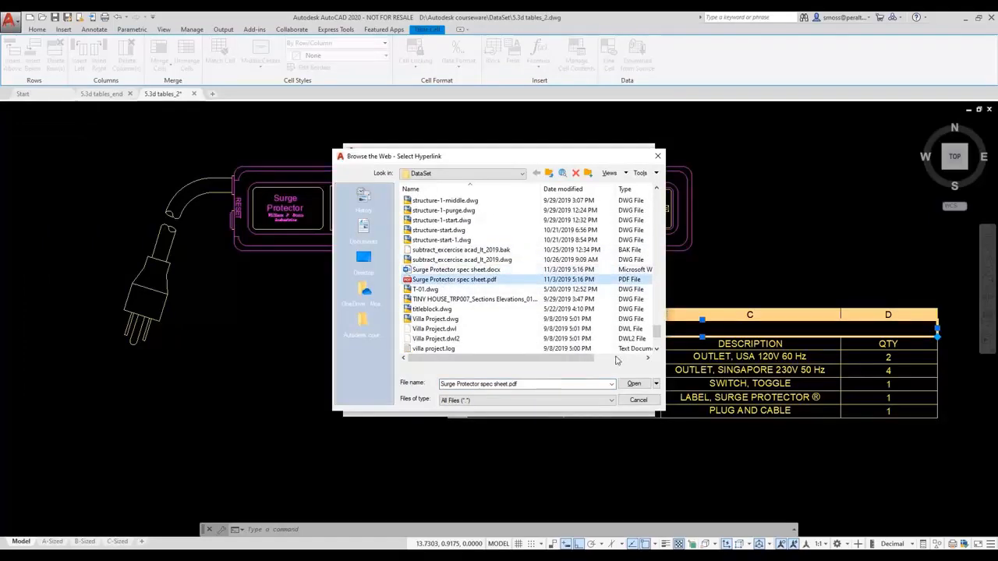
click(634, 384)
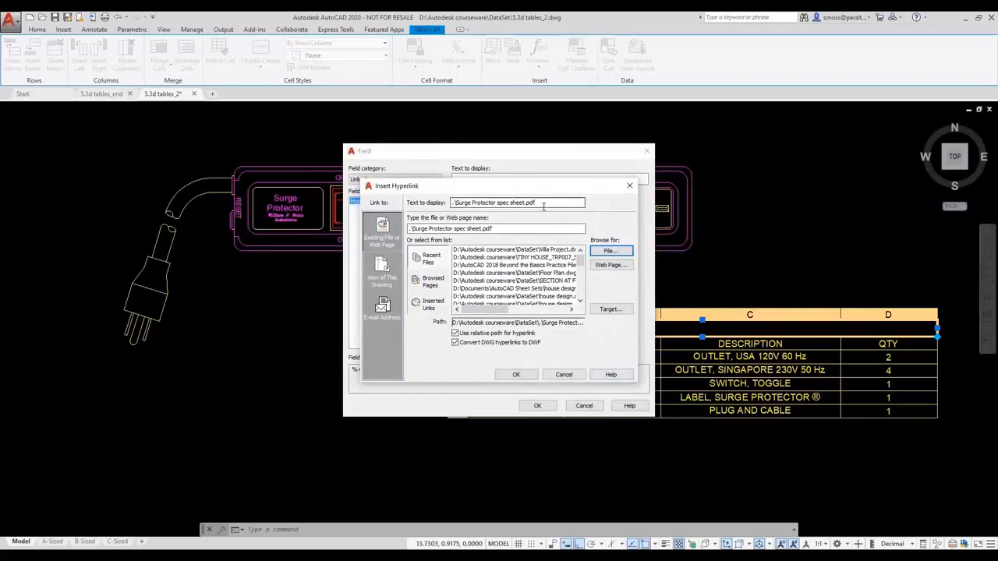
Step: Set the hyperlink's display text to SURGE PROTECTOR PARTS LIST and insert the field as the table title
drag(545, 202, 454, 203)
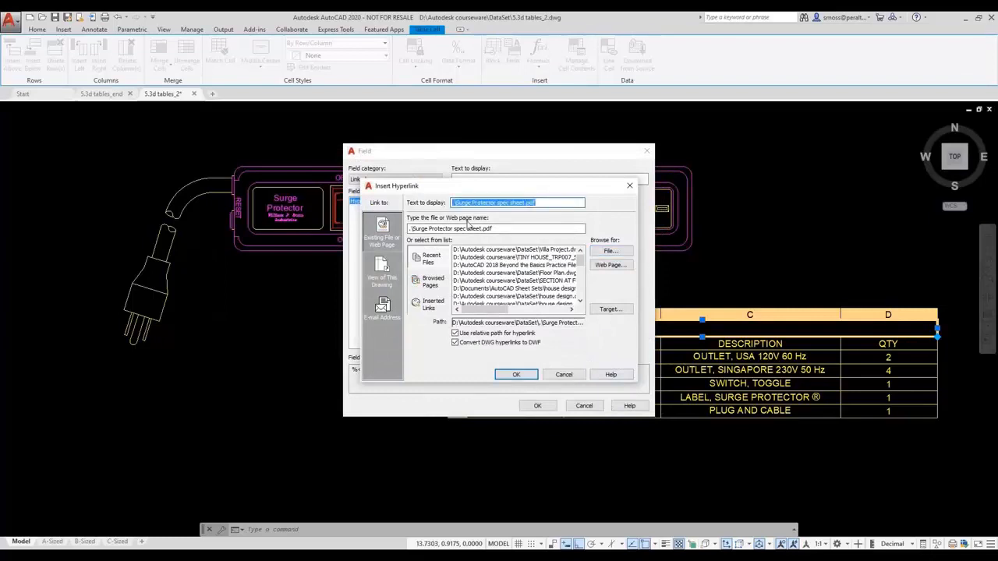
text(surge)
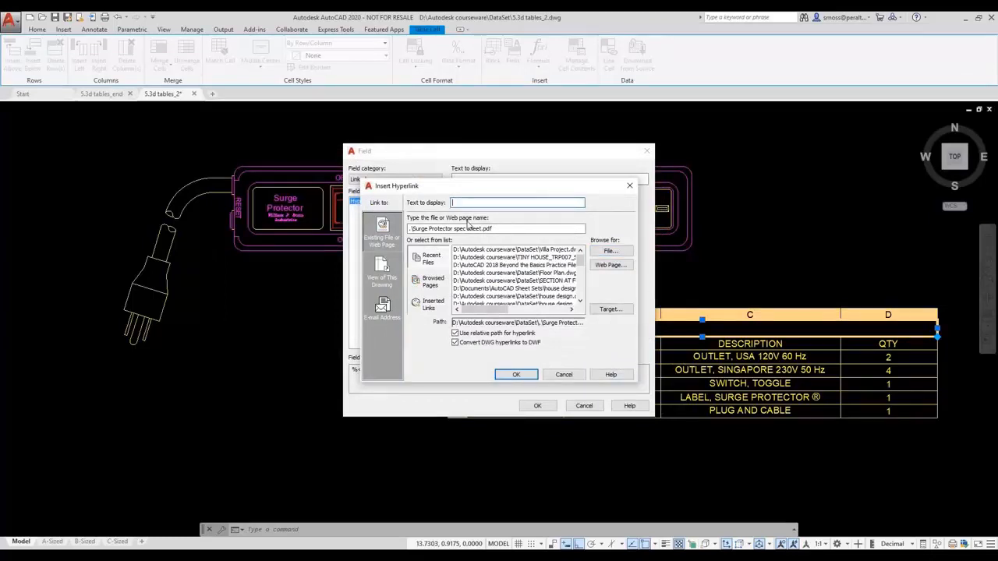
text( PROTECTOR PARTS LIST)
click(516, 374)
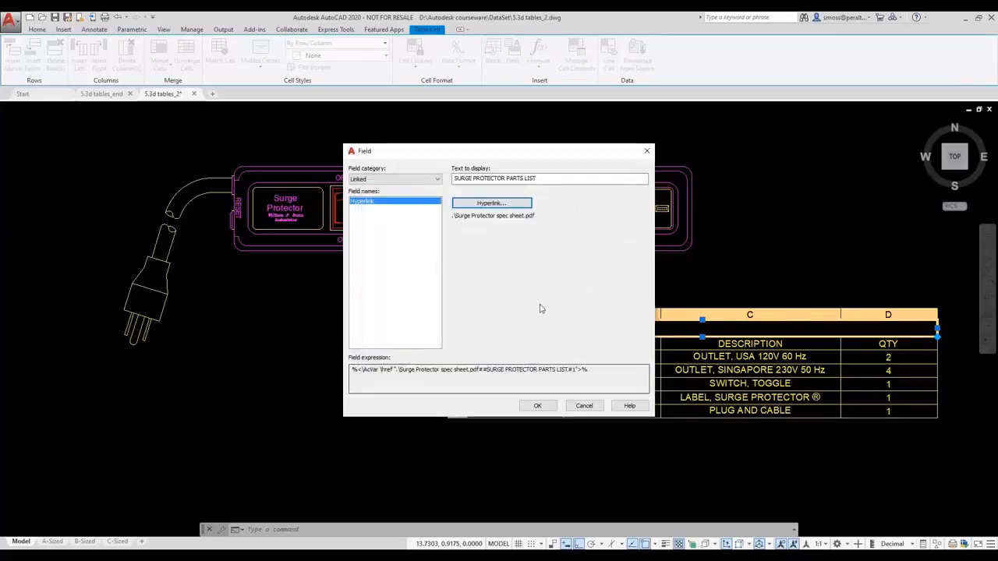
click(538, 405)
Step: Call up the FIELDDISPLAY system variable that controls the gray field background
text(F)
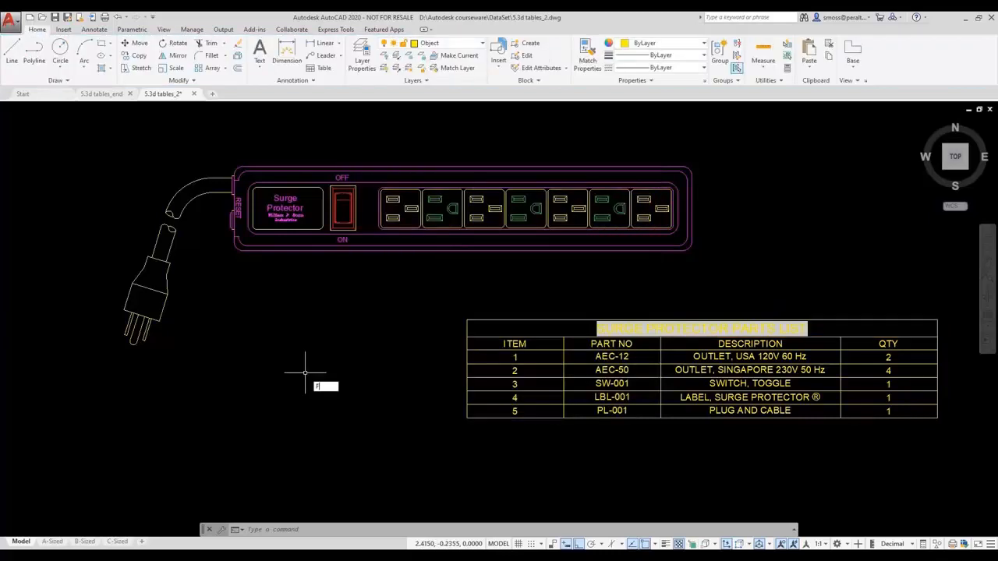
text(IEL)
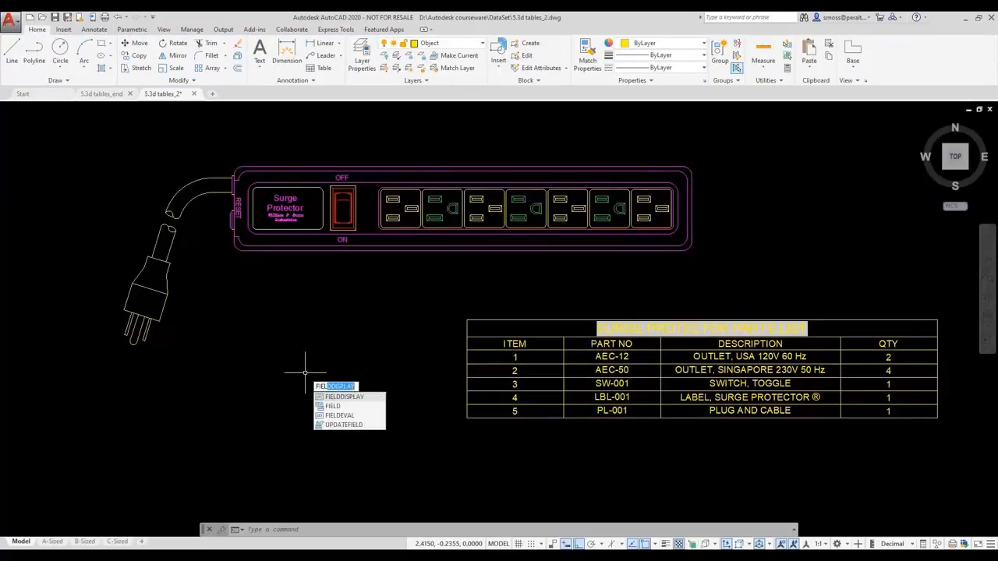
Step: Set the FIELDDISPLAY system variable to 0 to turn off the field background shading in the table title
key(Return)
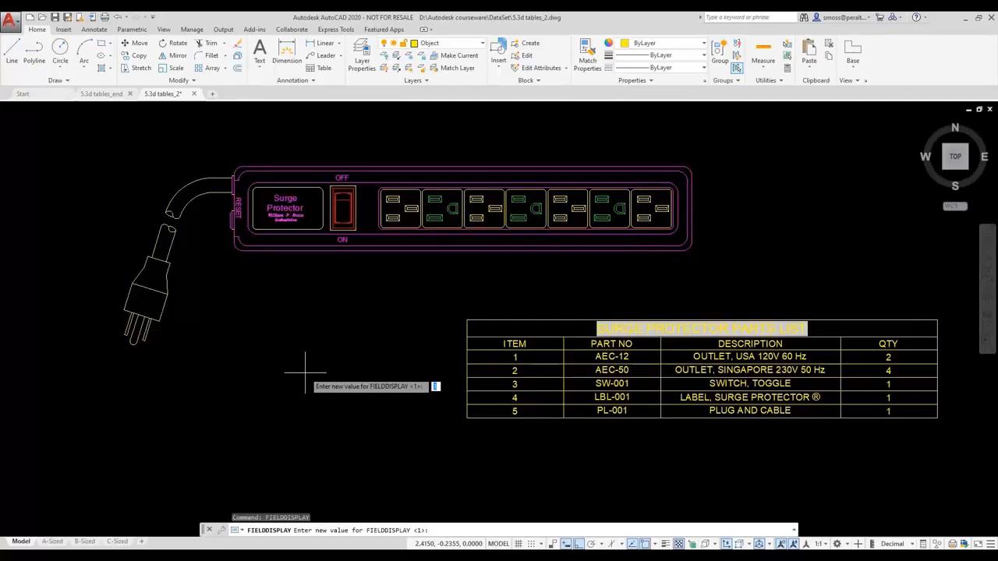
text(0)
key(Return)
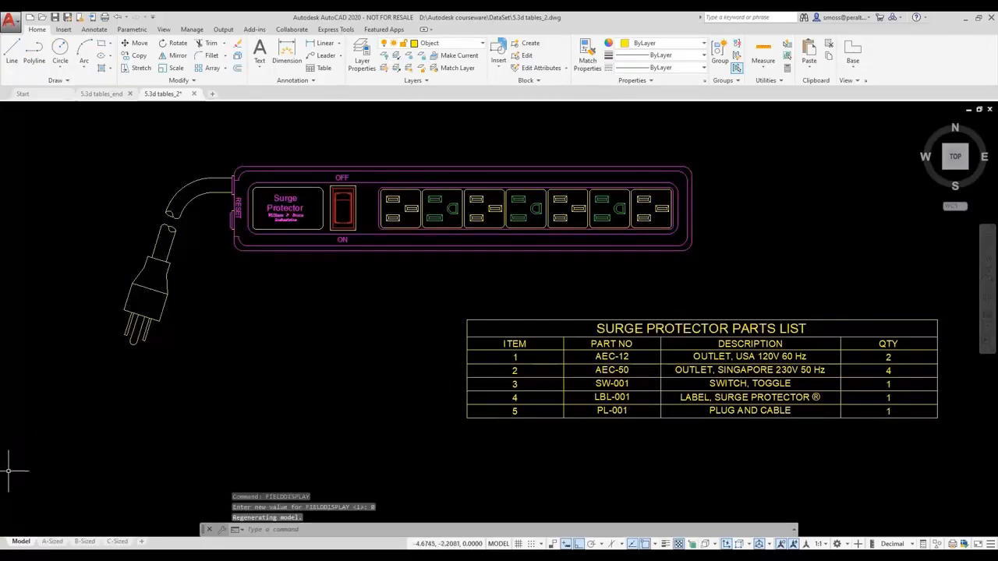
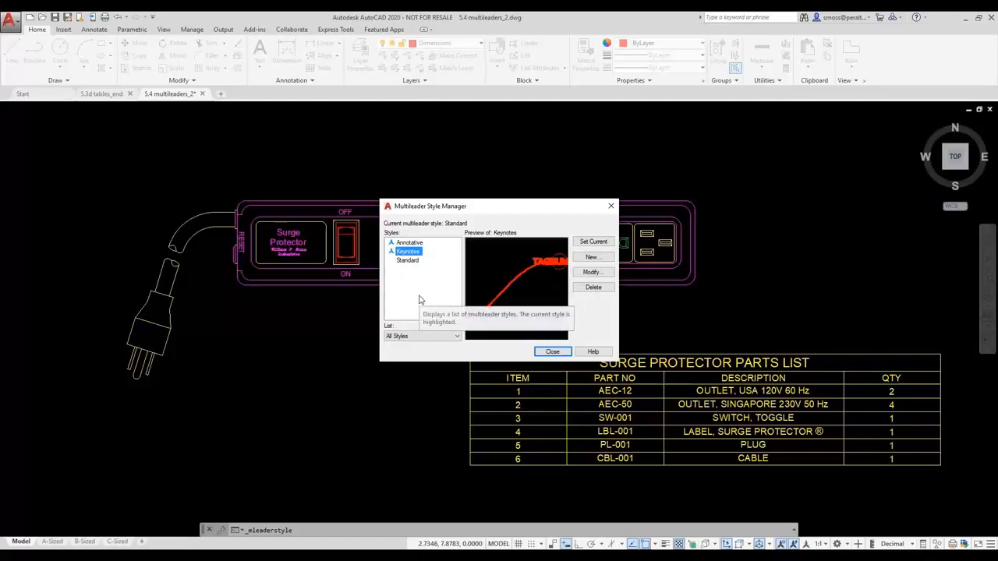
Step: Create a new multileader style named "Item Ballon" based on the Standard style
click(417, 291)
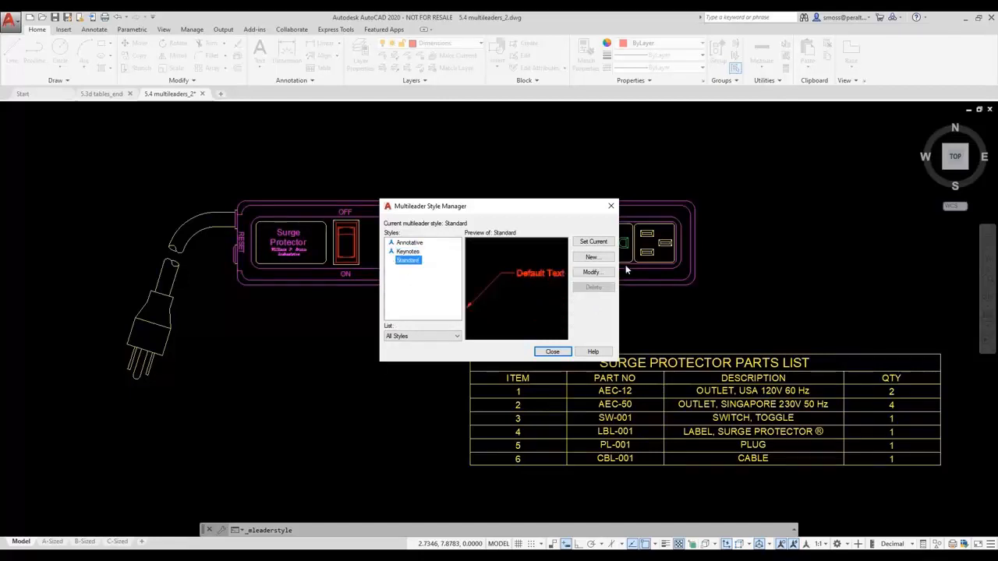
click(593, 256)
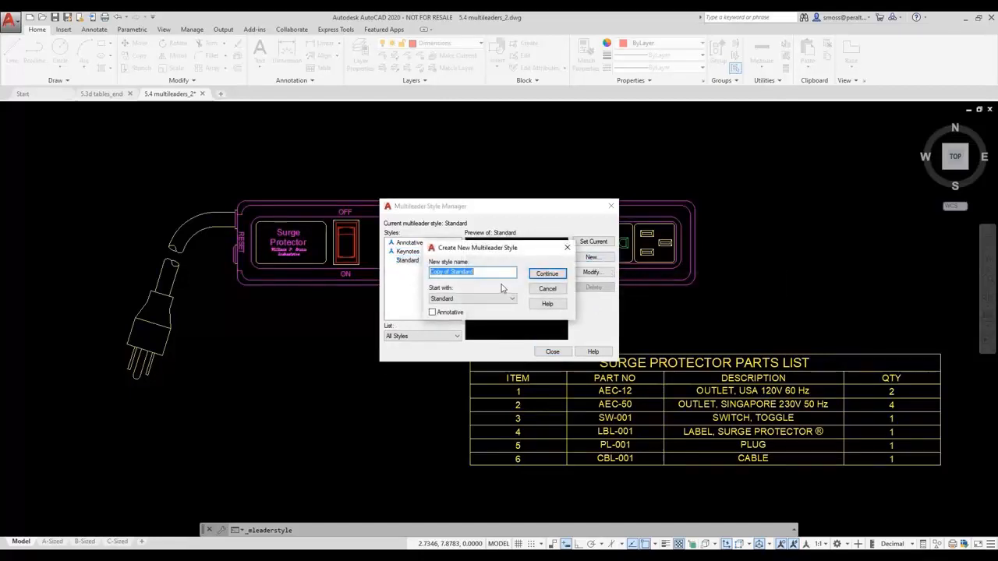
text(Item Ballon)
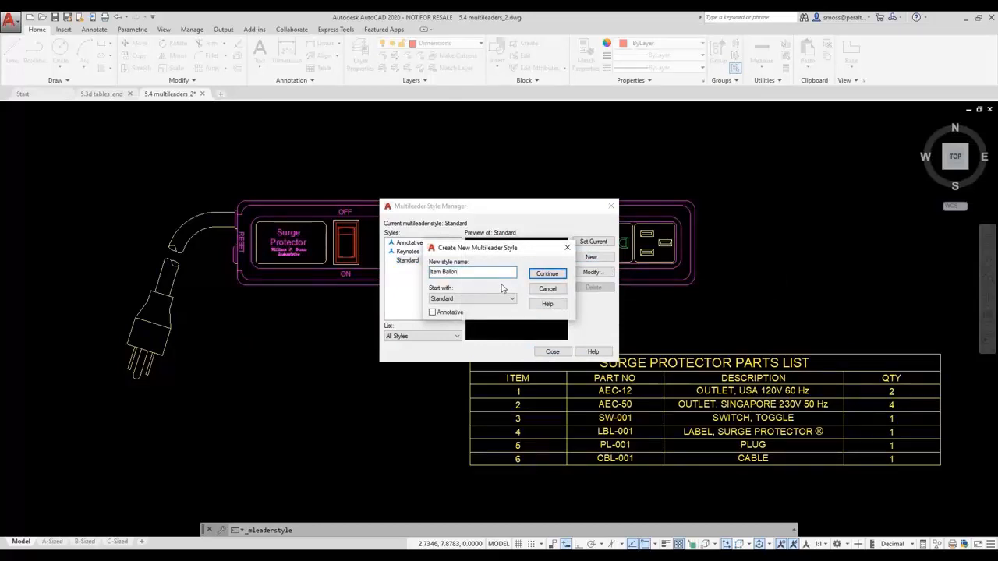
click(539, 274)
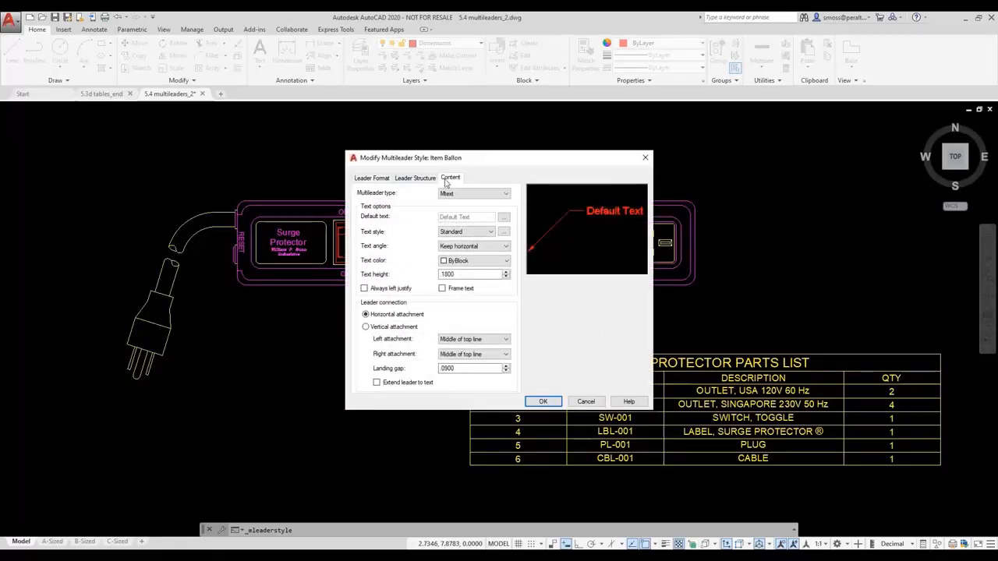
Step: Set the Item Ballon style's content to a Block with a Circle source block at scale 2, and save the style
click(490, 195)
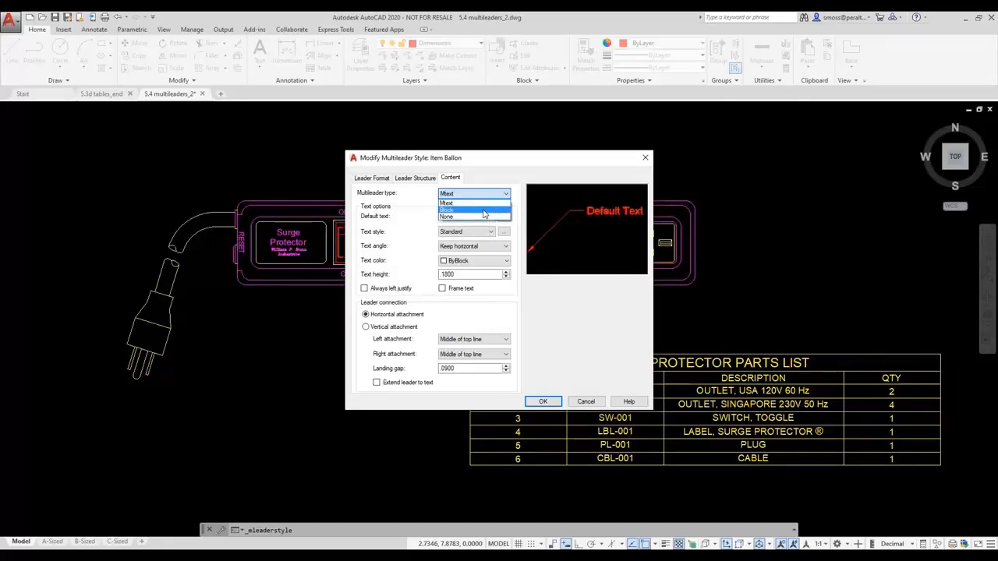
click(483, 212)
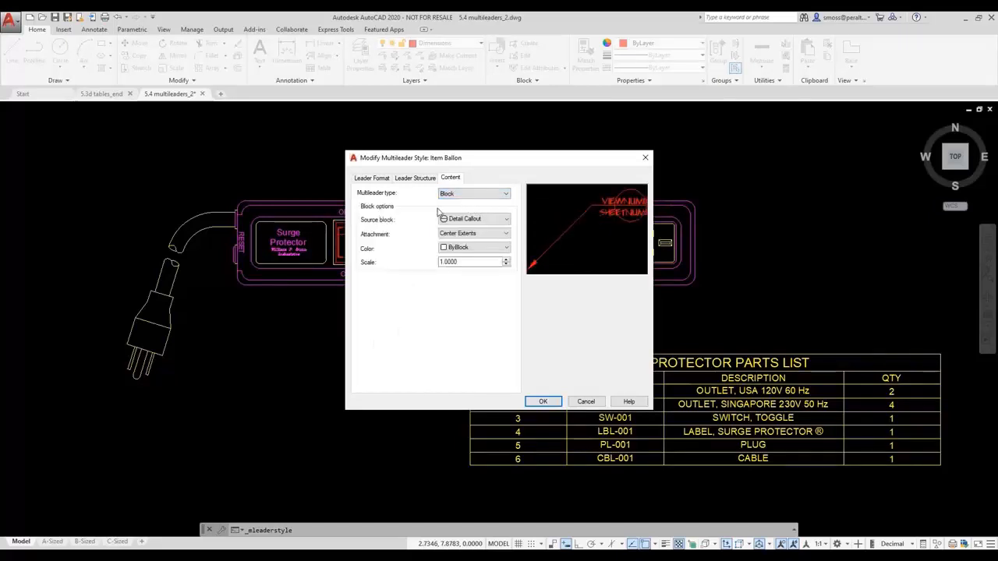
click(495, 222)
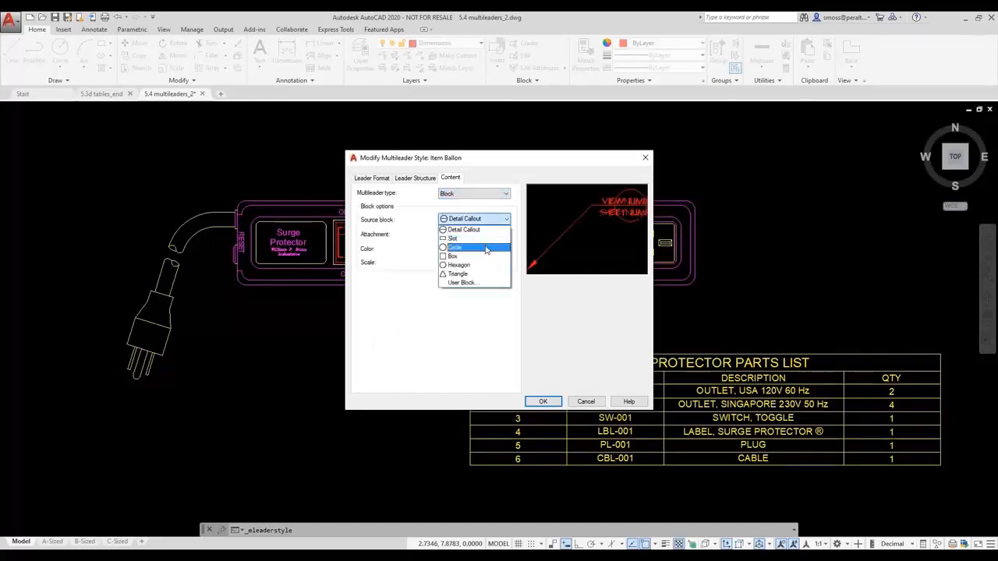
click(486, 248)
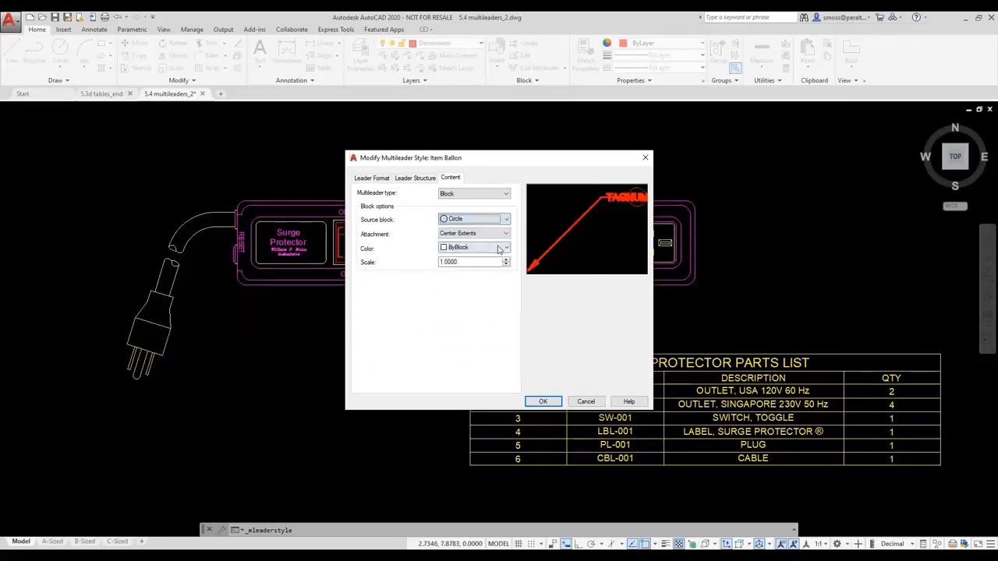
double_click(450, 264)
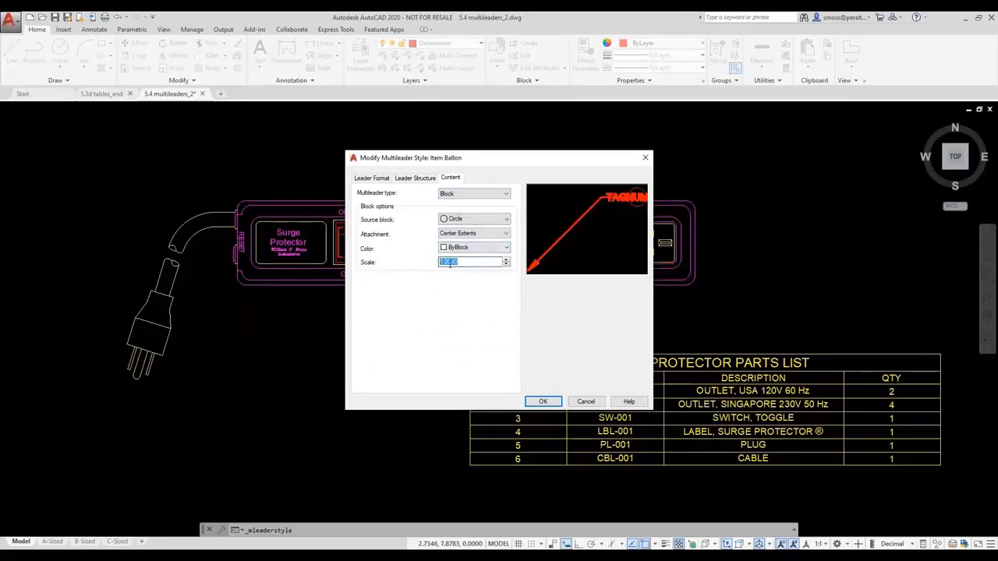
text(2)
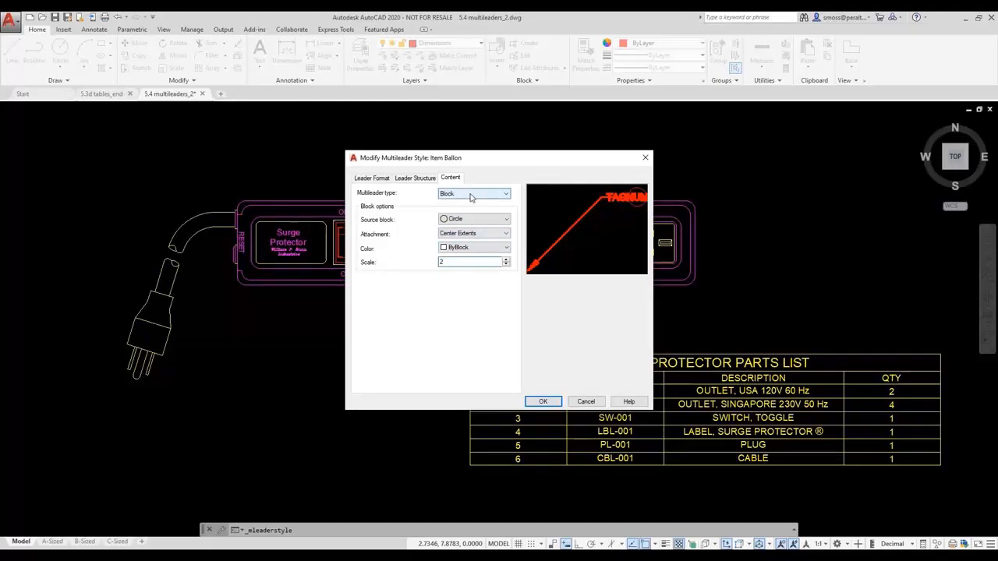
key(Tab)
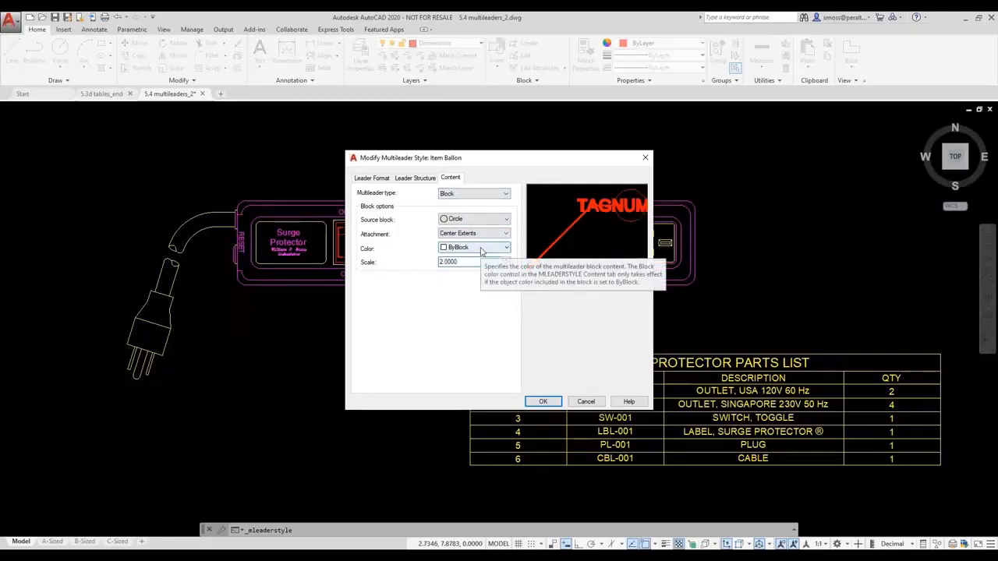
click(542, 401)
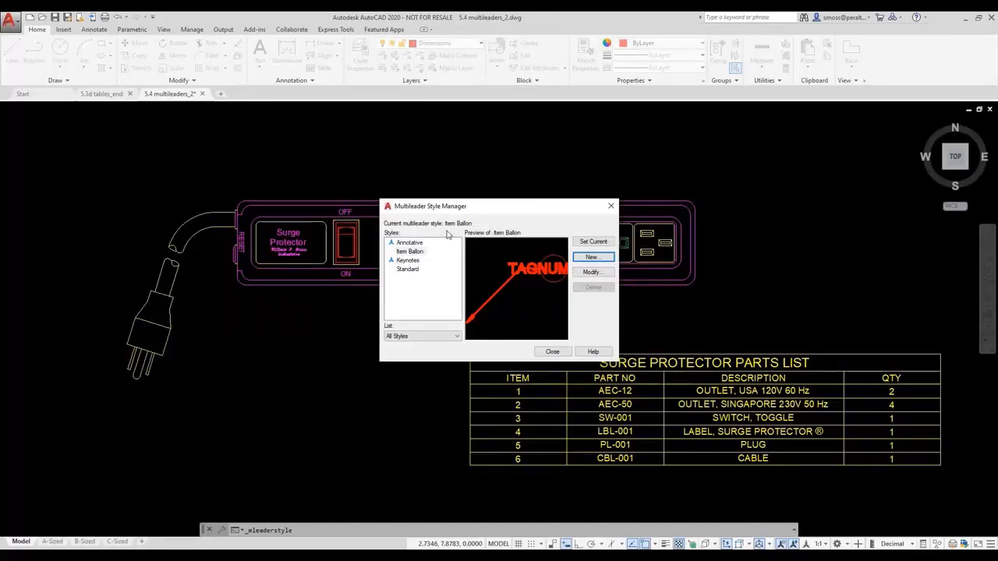
click(552, 352)
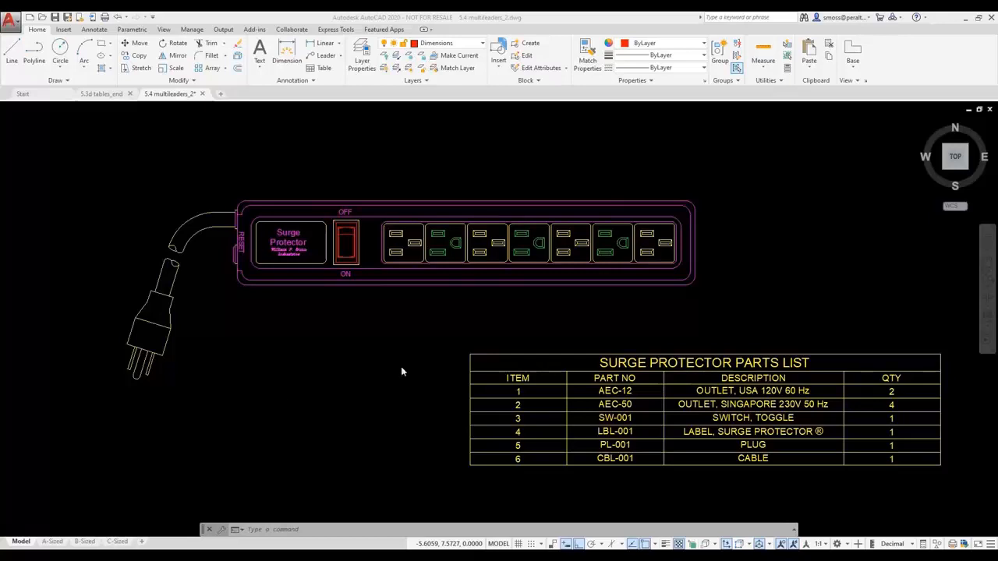
Step: Start a multileader and set its leader type to spline in the command options
click(326, 56)
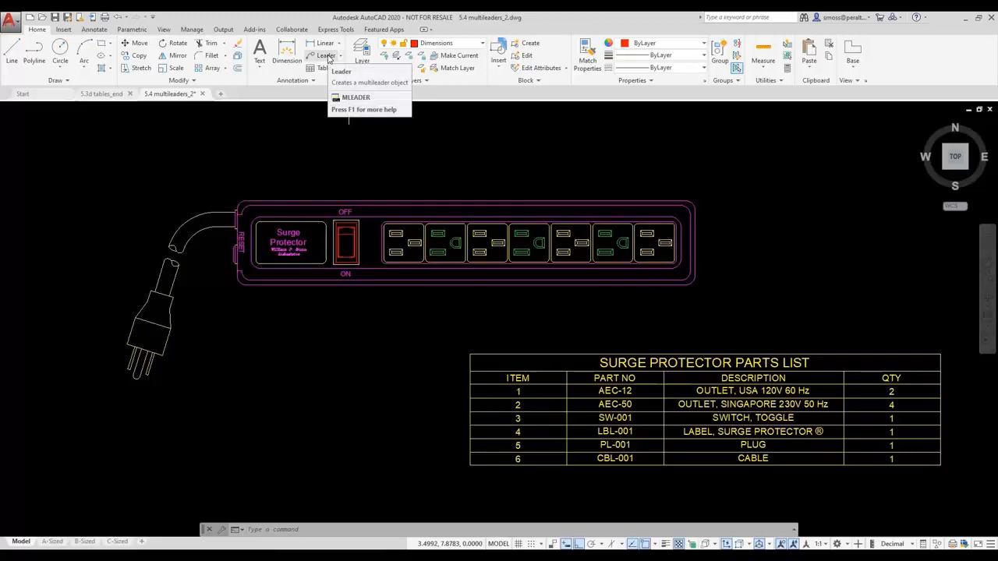
click(328, 59)
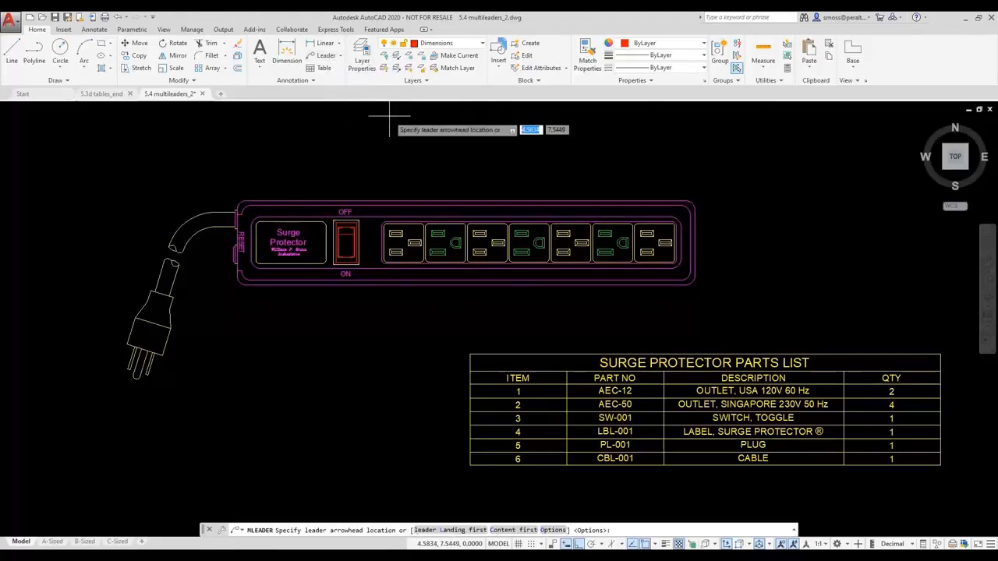
right_click(335, 124)
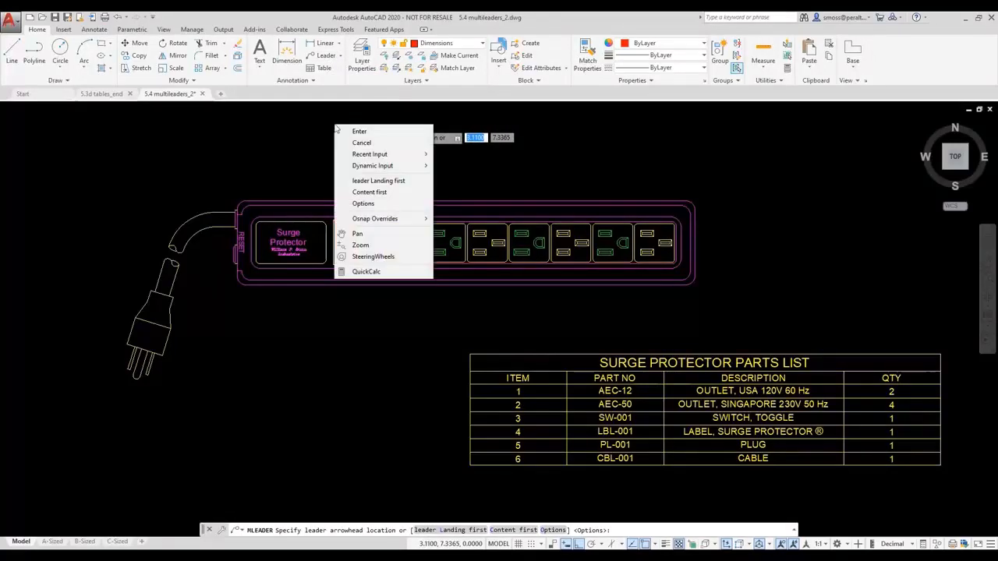
click(365, 203)
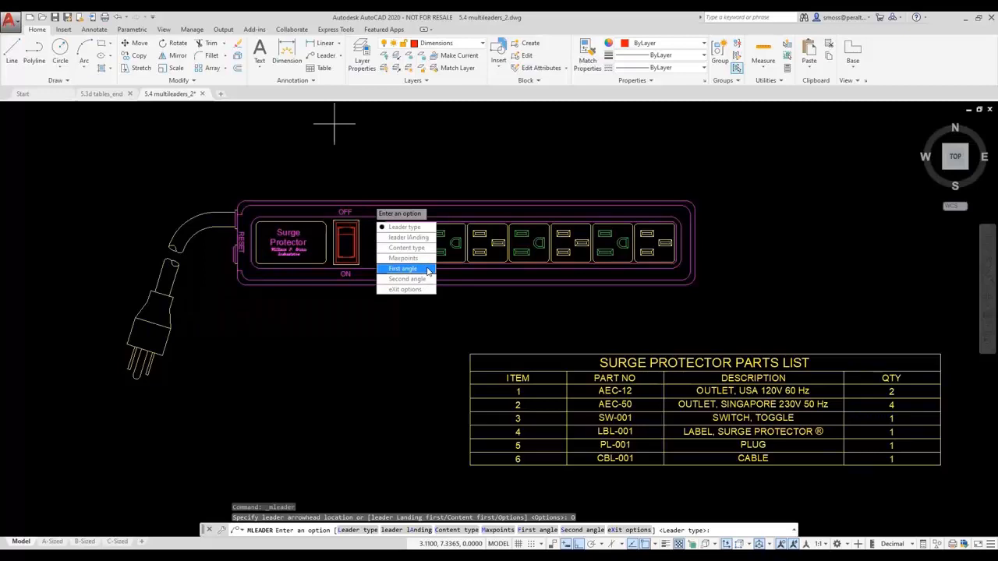
click(425, 228)
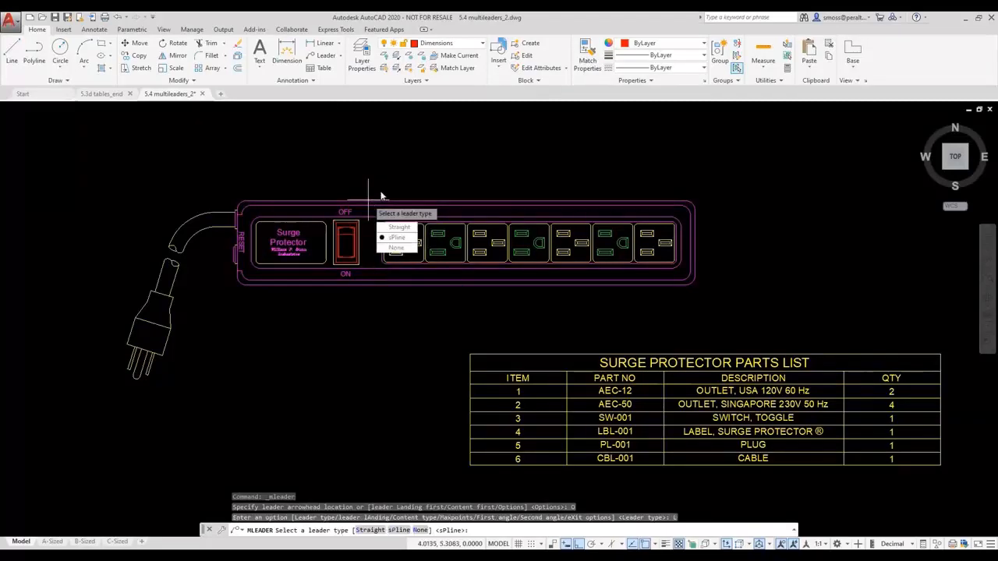
click(408, 239)
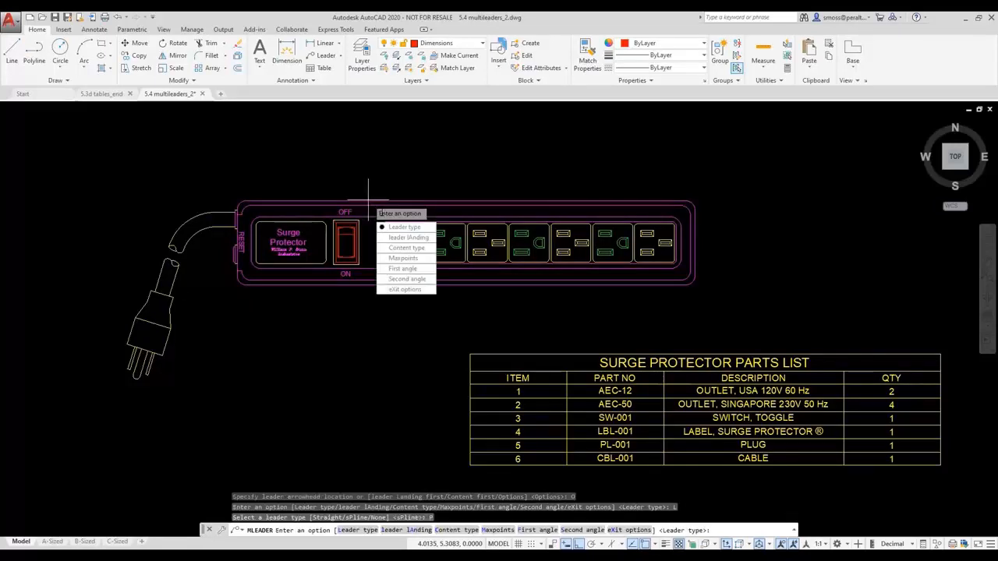
click(404, 290)
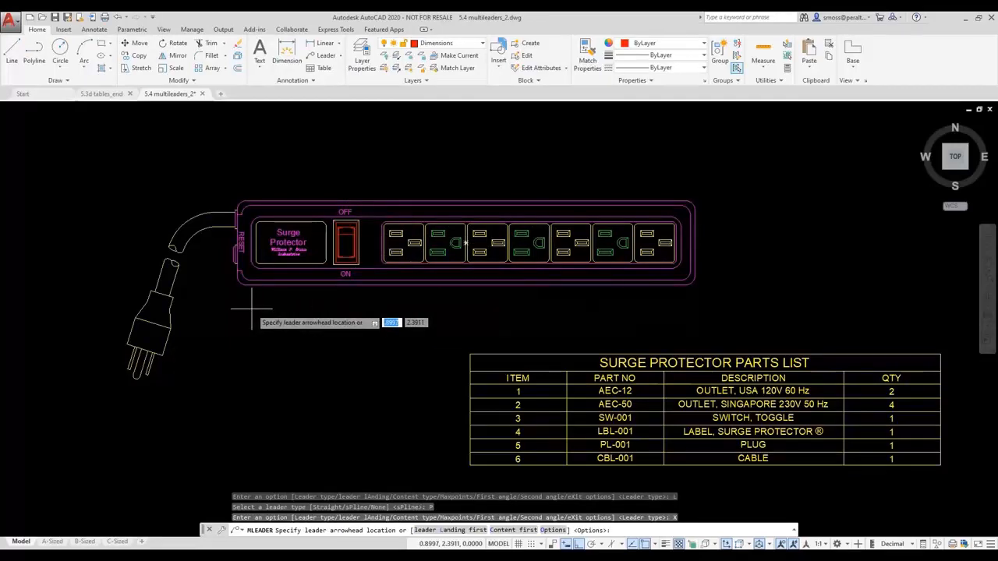
Step: Place a balloon leader from the right edge of the plug with Ortho off and give it tag number 5
click(166, 342)
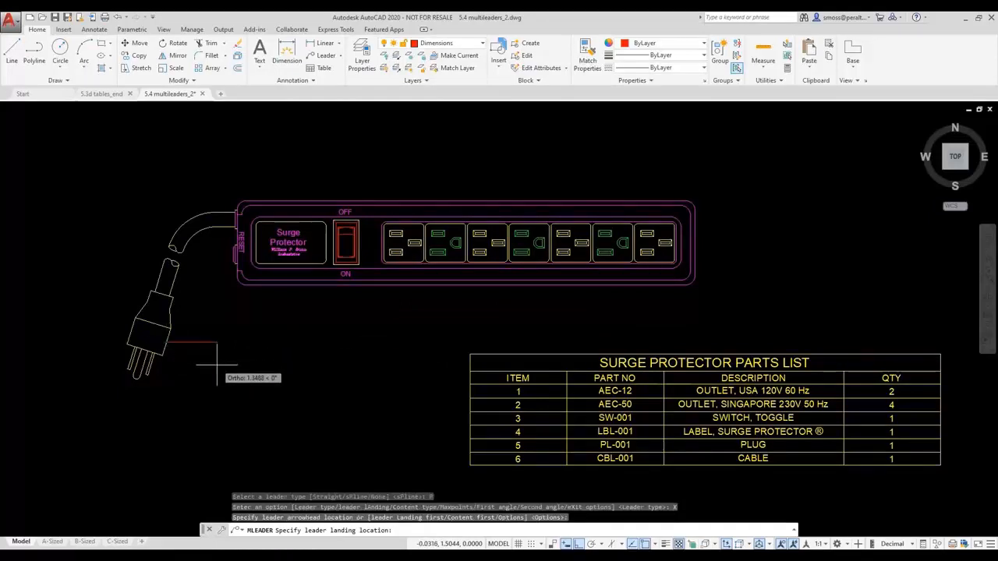
click(578, 544)
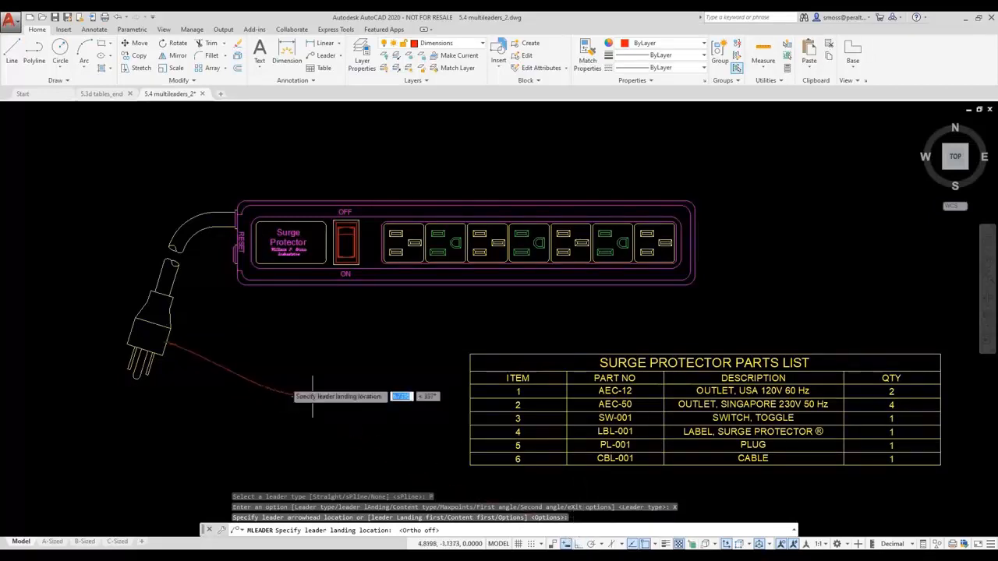
click(221, 362)
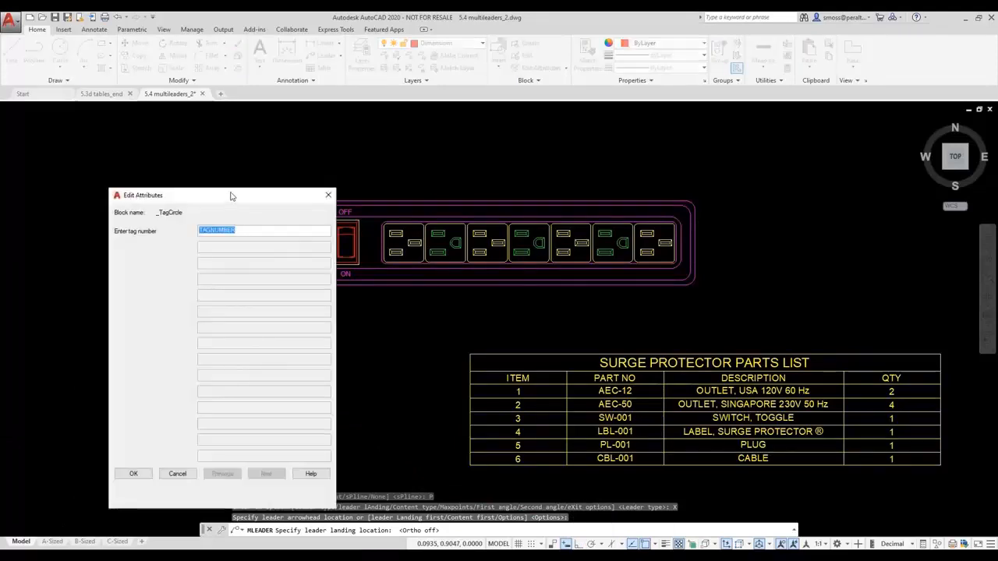
drag(232, 198, 453, 194)
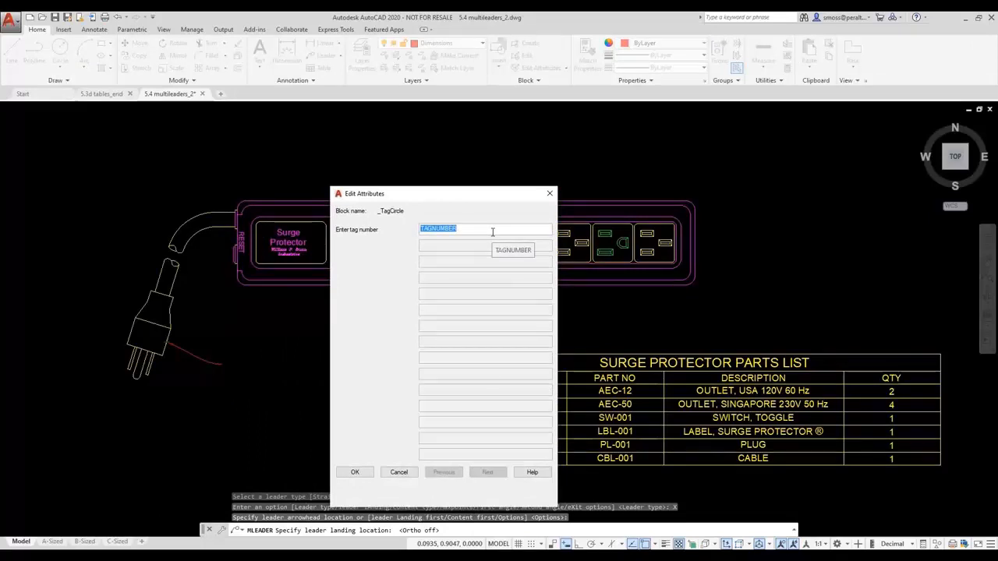
text(5)
click(356, 473)
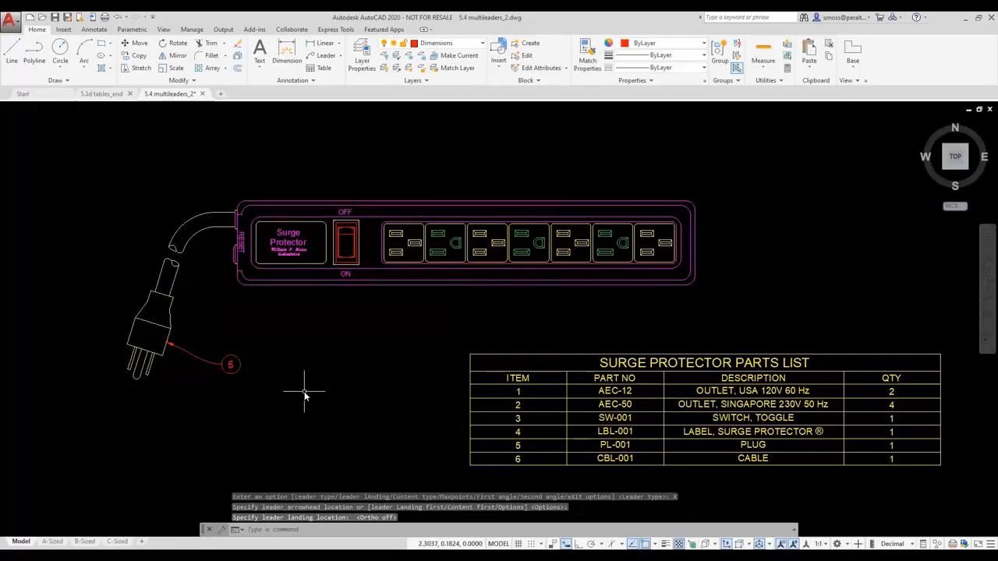
Step: Add a second balloon leader pointing to the cable just above the plug, with tag number 6
right_click(274, 322)
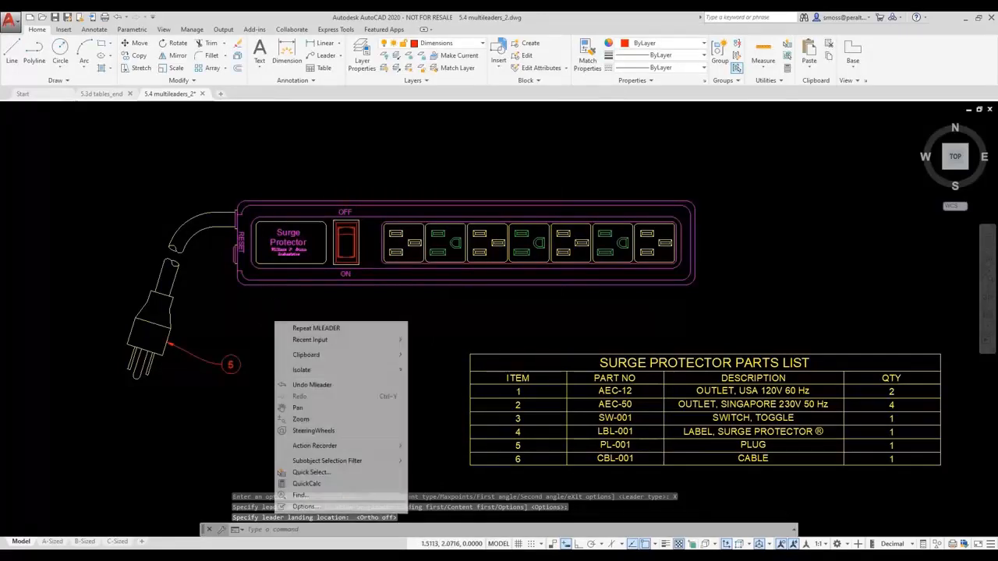
click(304, 328)
click(177, 279)
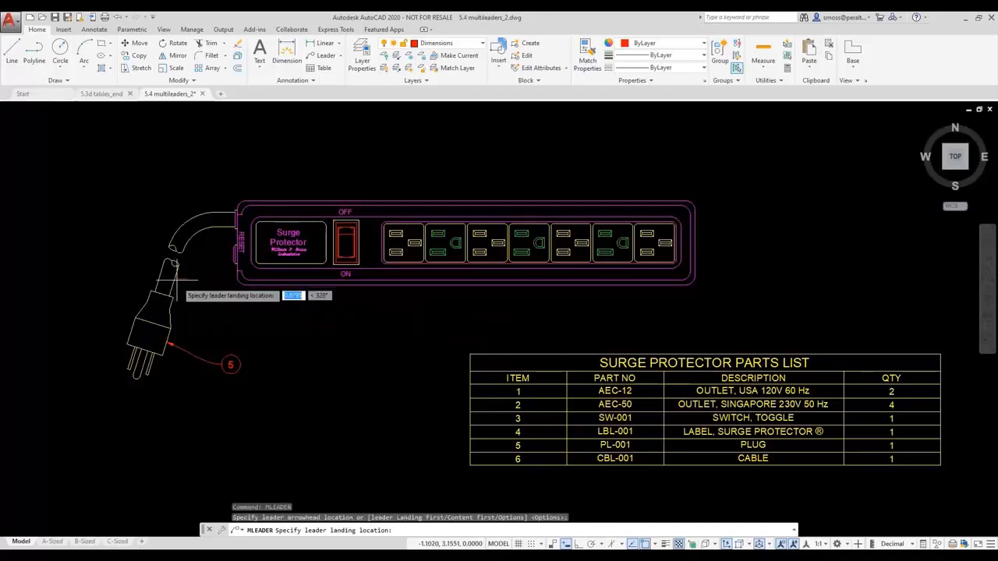
click(223, 320)
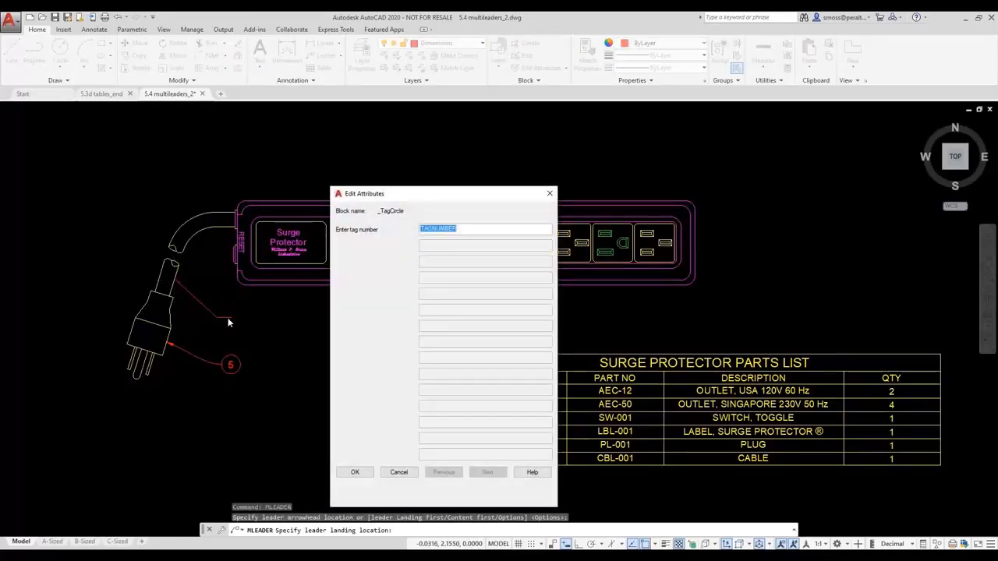
text(6)
click(355, 472)
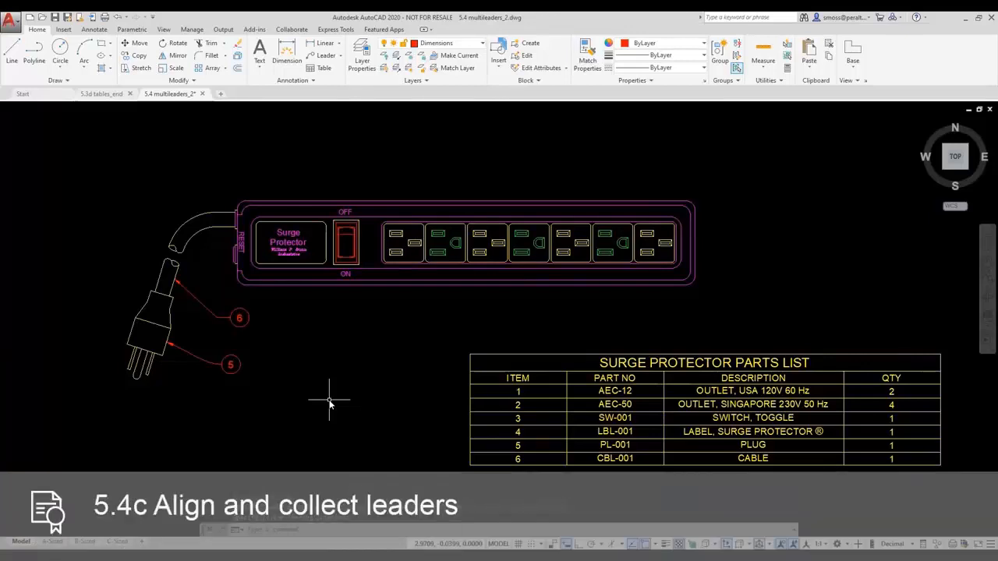
Step: Collect balloons 6 and 5 horizontally onto a single leader, placing them beside the lower part of the plug
click(339, 60)
click(340, 56)
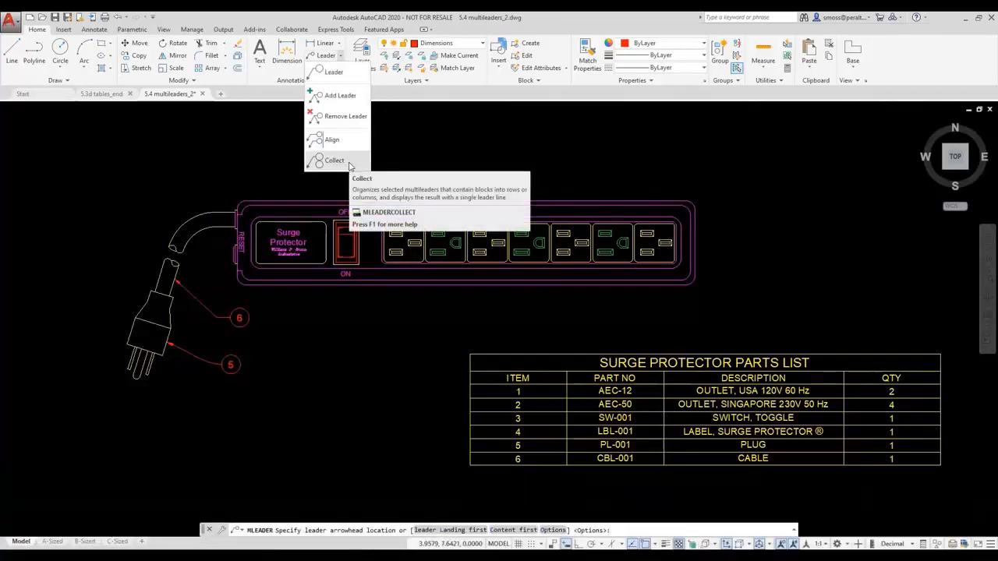
click(349, 162)
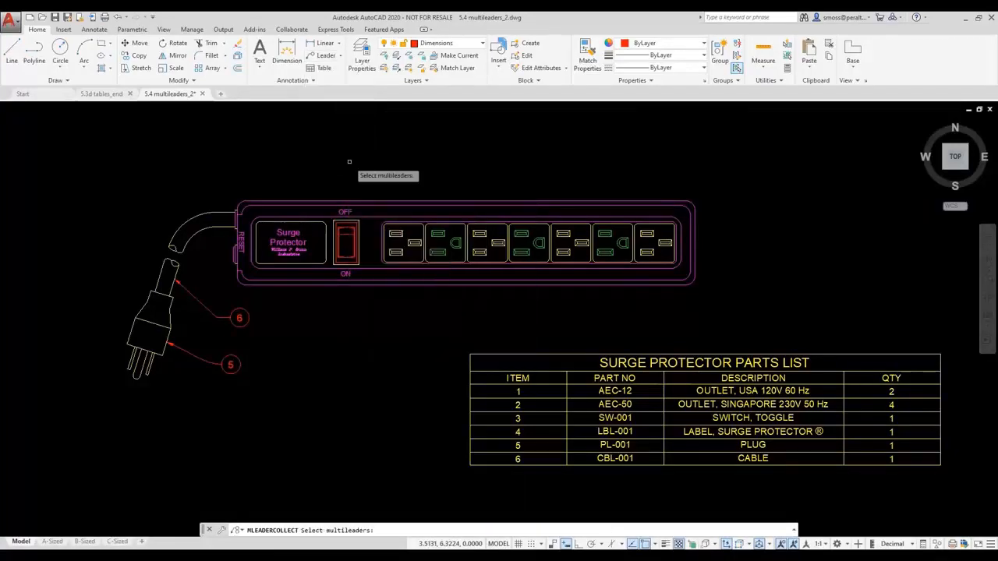
click(254, 300)
click(206, 386)
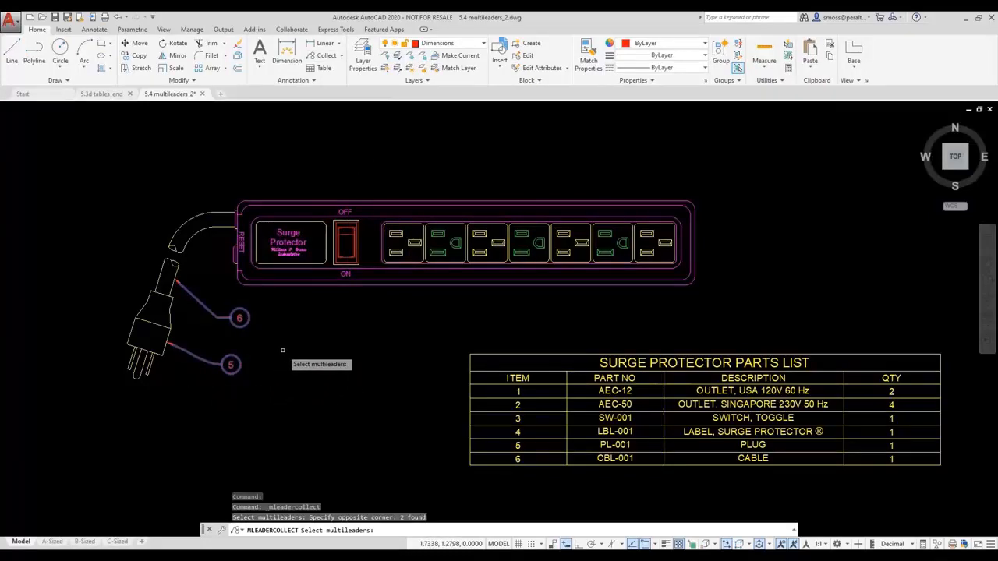
key(Return)
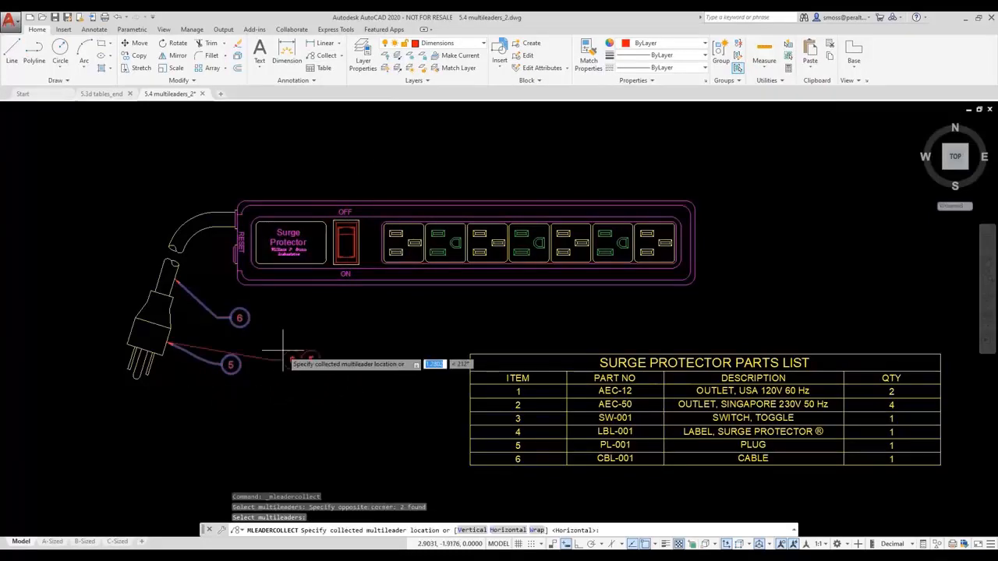
click(249, 371)
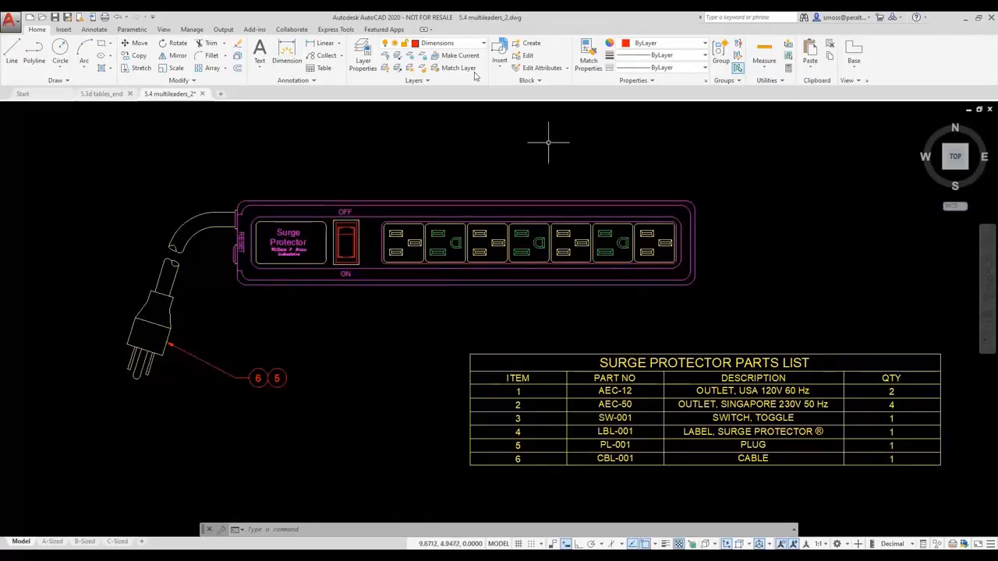
Step: Place a balloon leader from the top edge of the Surge Protector label, landing above the housing, with tag number 4
click(341, 54)
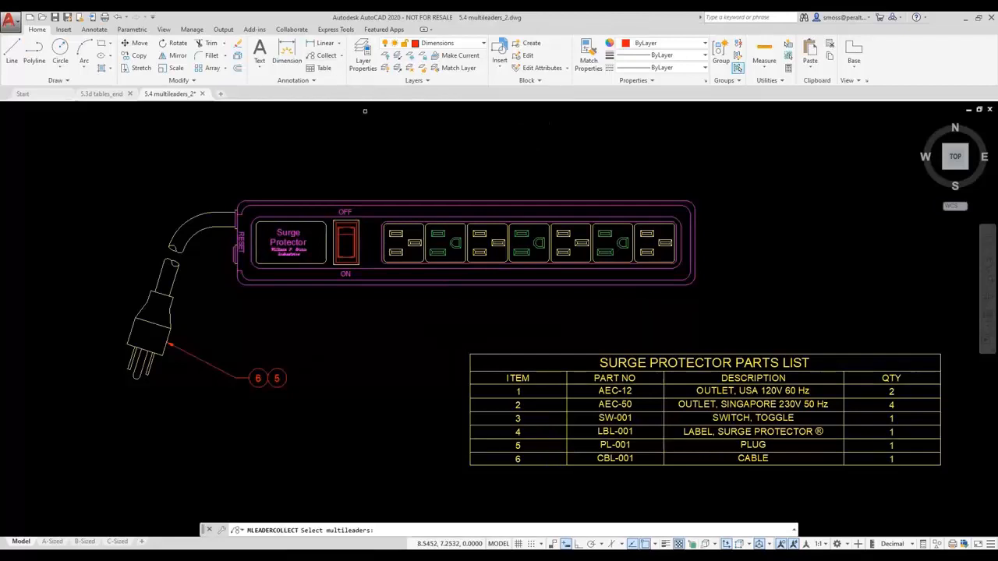
key(Escape)
right_click(336, 164)
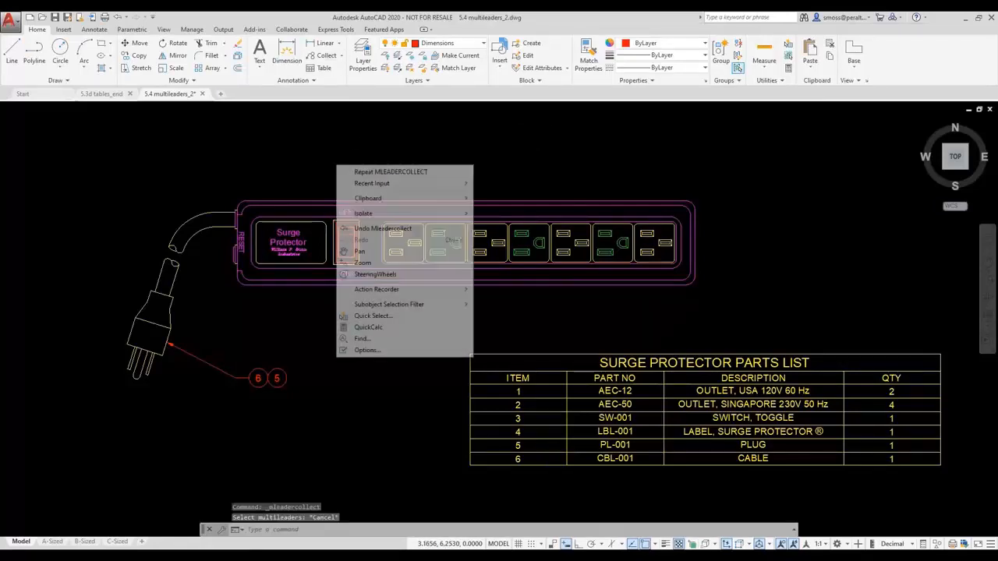
mouse_move(376, 184)
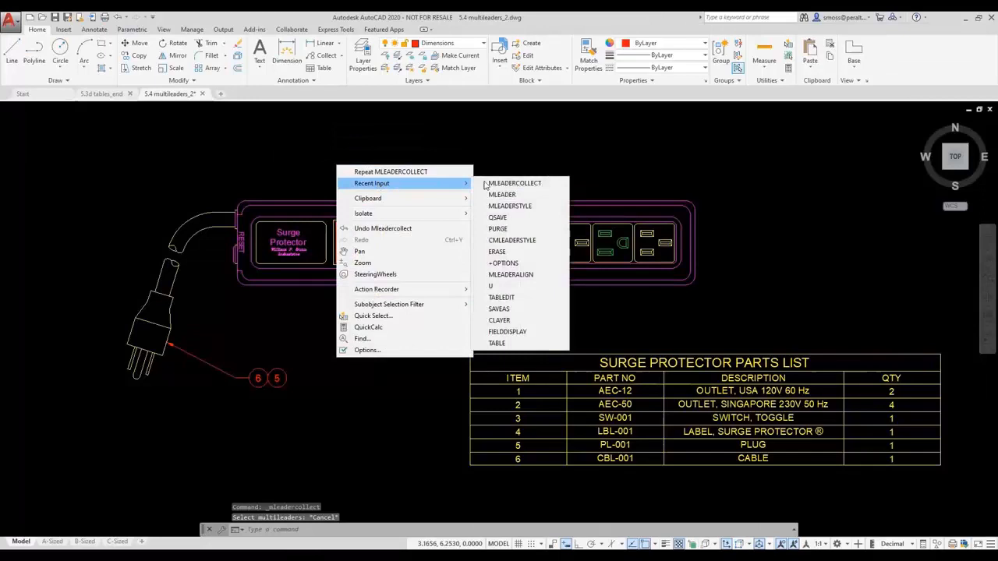
click(526, 196)
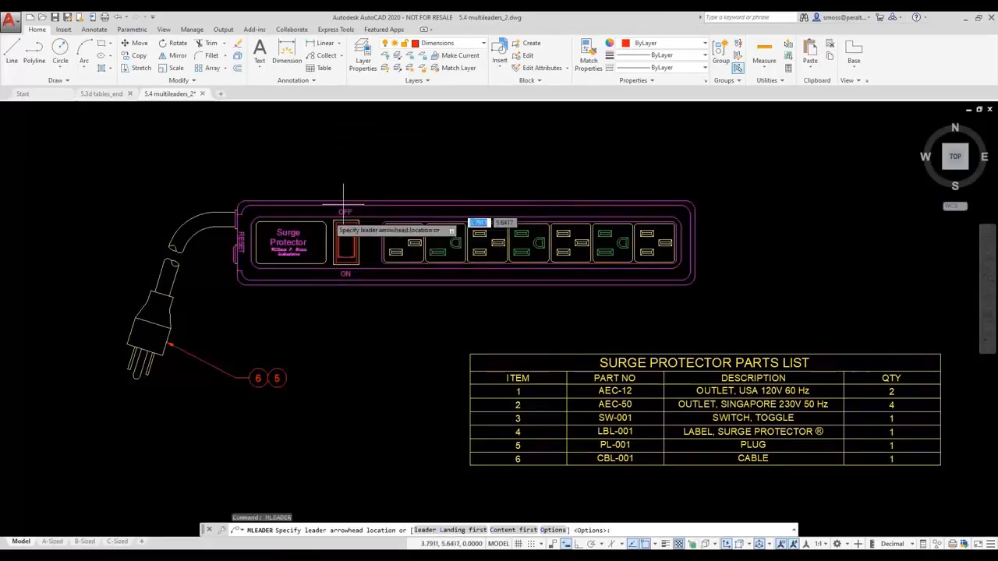
click(290, 224)
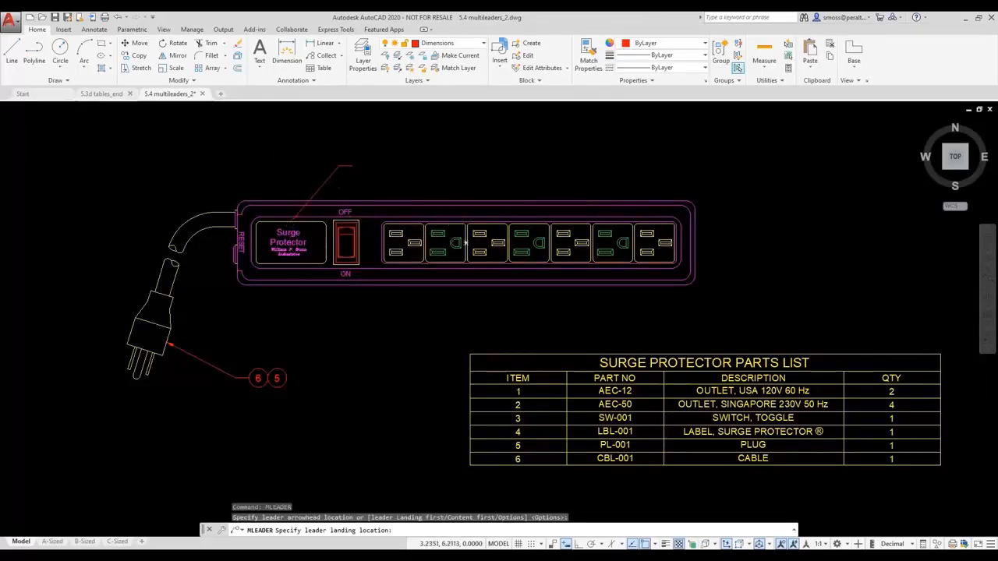
click(348, 166)
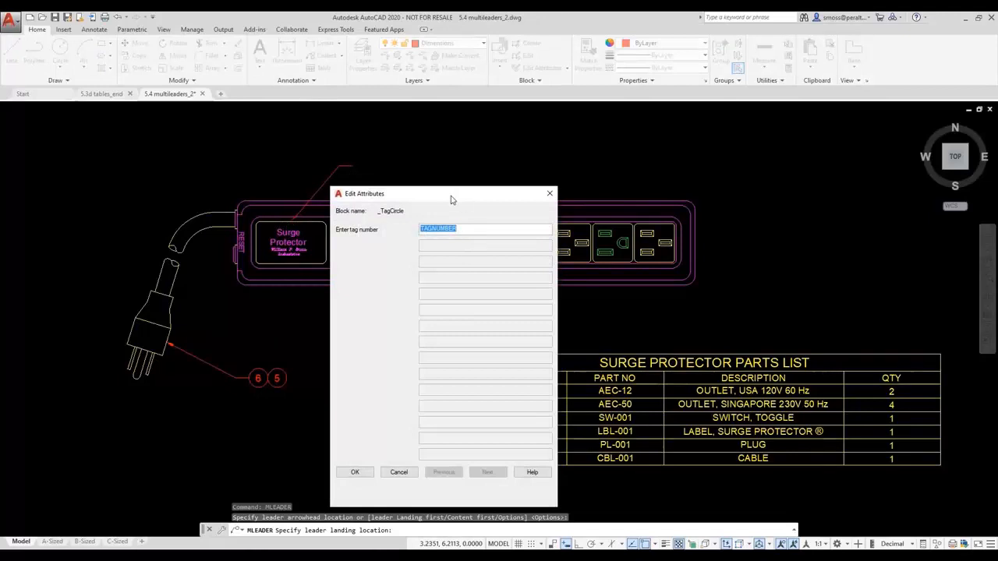
drag(453, 200, 180, 190)
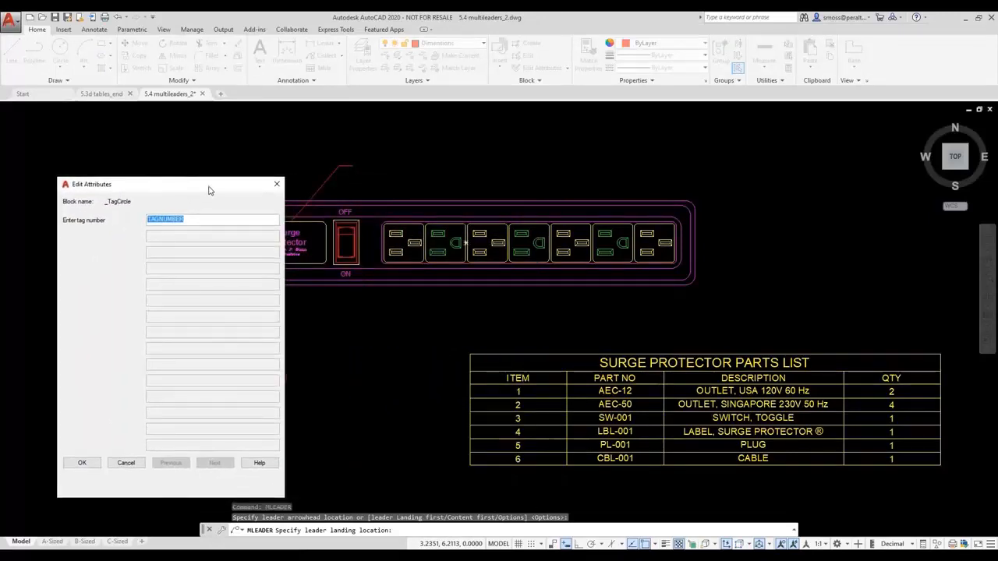
text(4)
click(82, 463)
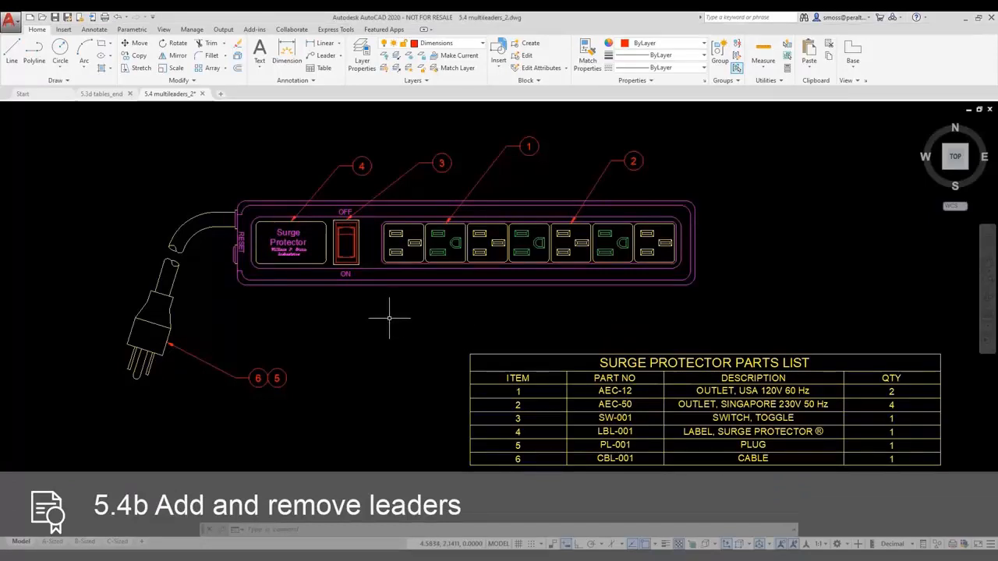
Step: Add two more leaders to balloon 2, pointing to the top edges of the last two outlets
click(341, 55)
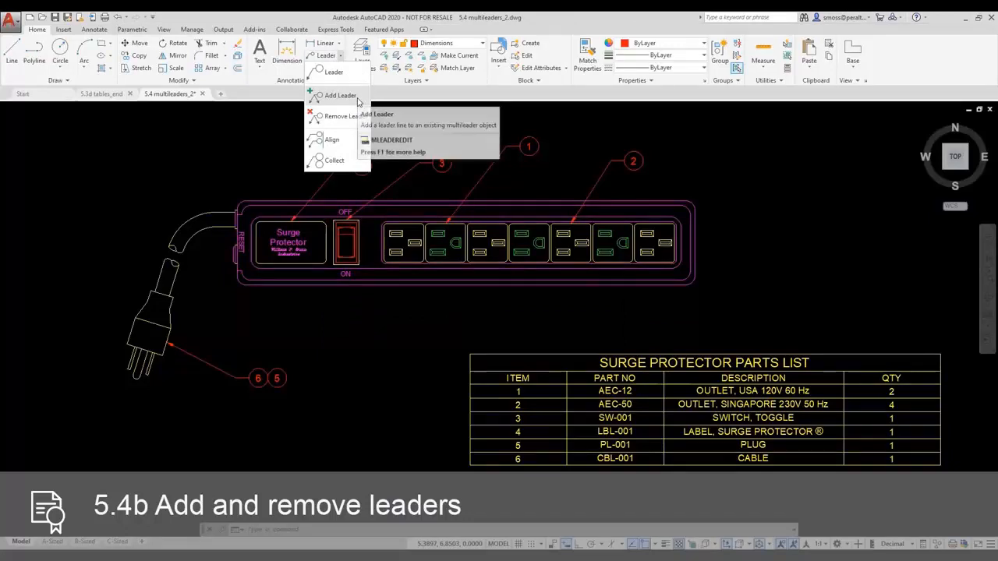
click(341, 95)
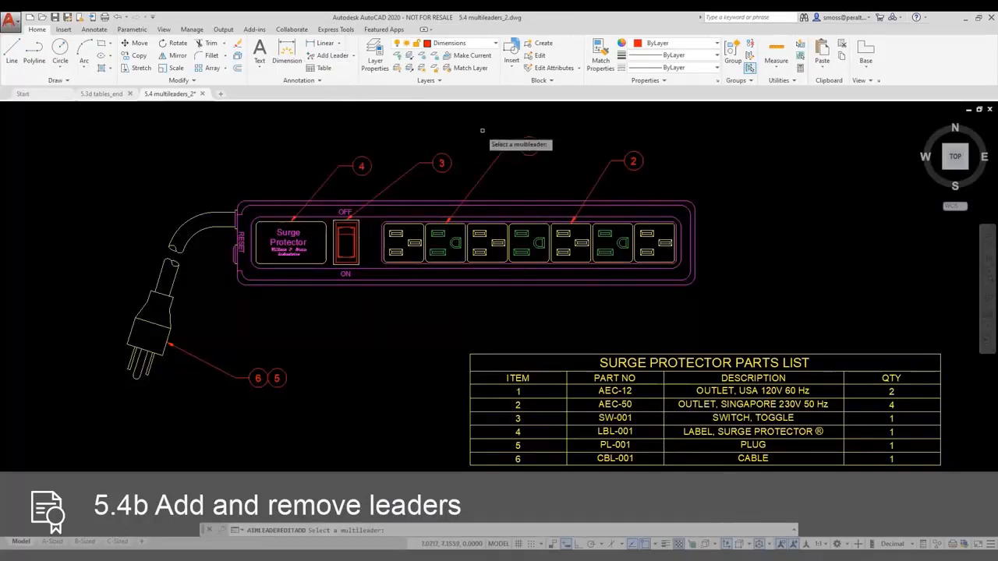
click(598, 189)
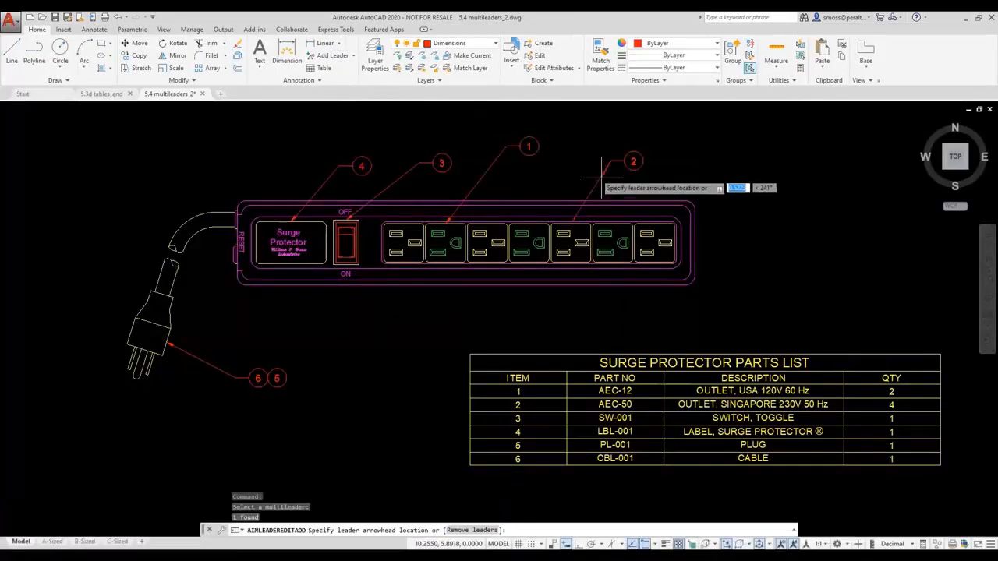
click(610, 230)
click(657, 226)
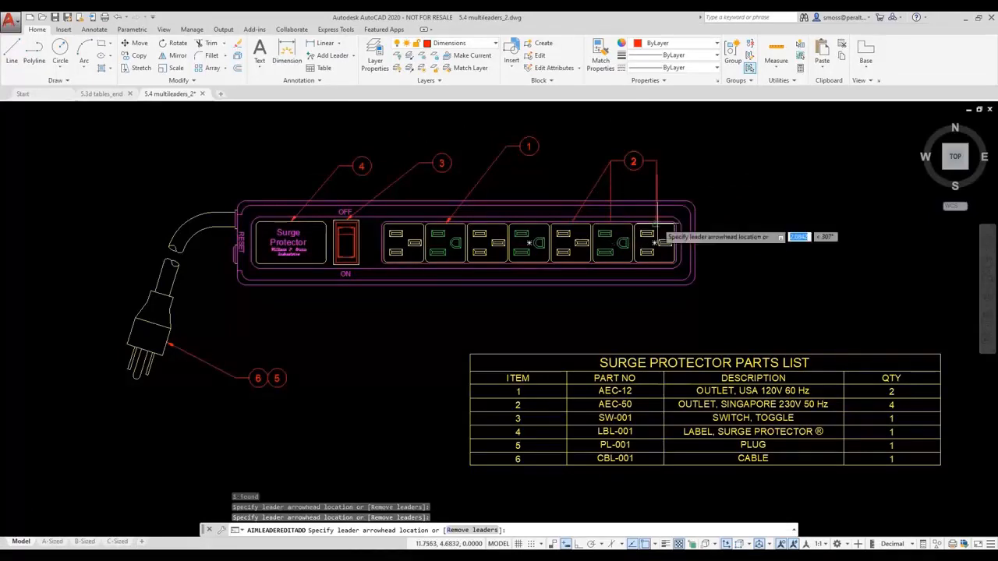
right_click(709, 161)
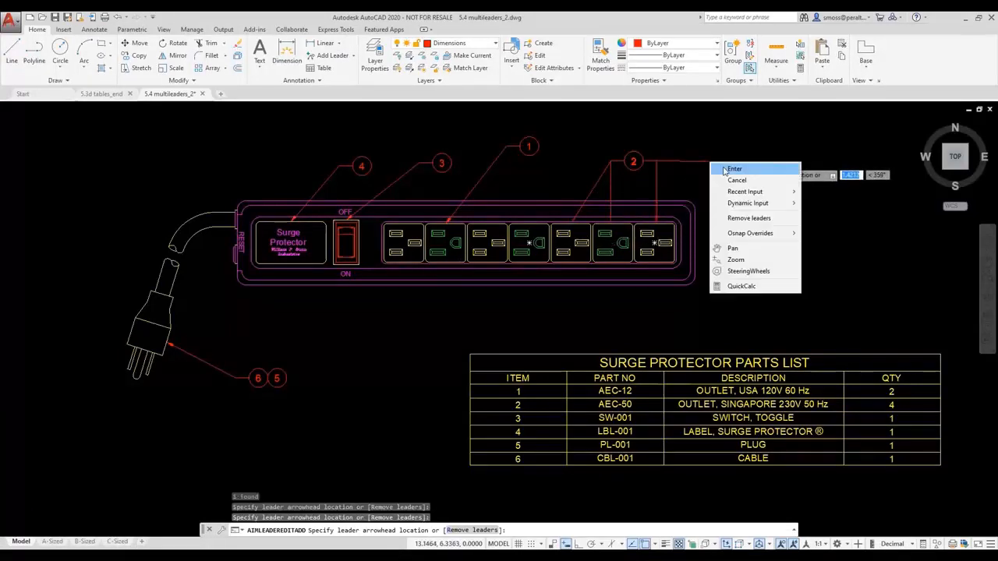
click(734, 170)
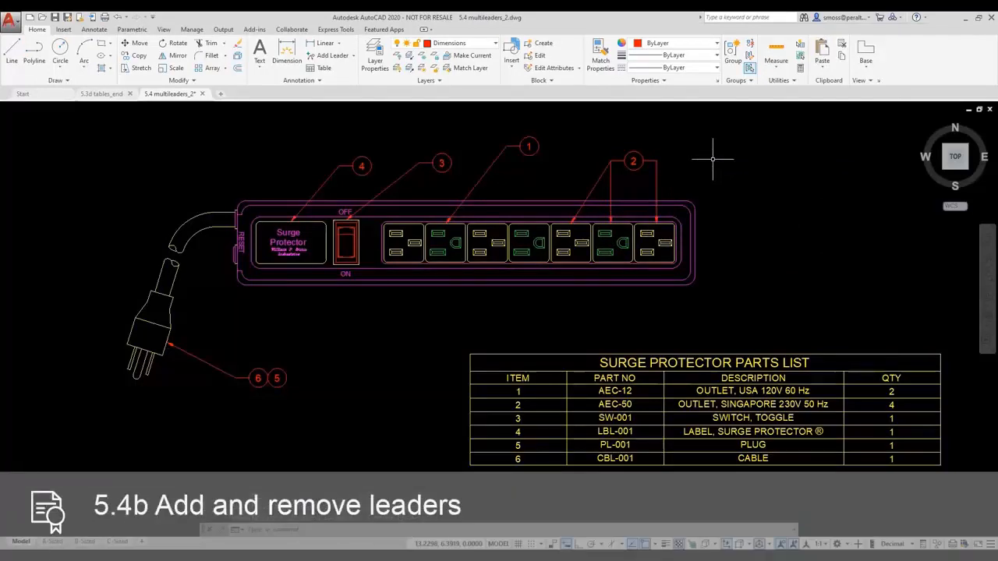
Step: Remove the middle of balloon 2's three leaders, the one pointing to the second-to-last outlet
click(353, 57)
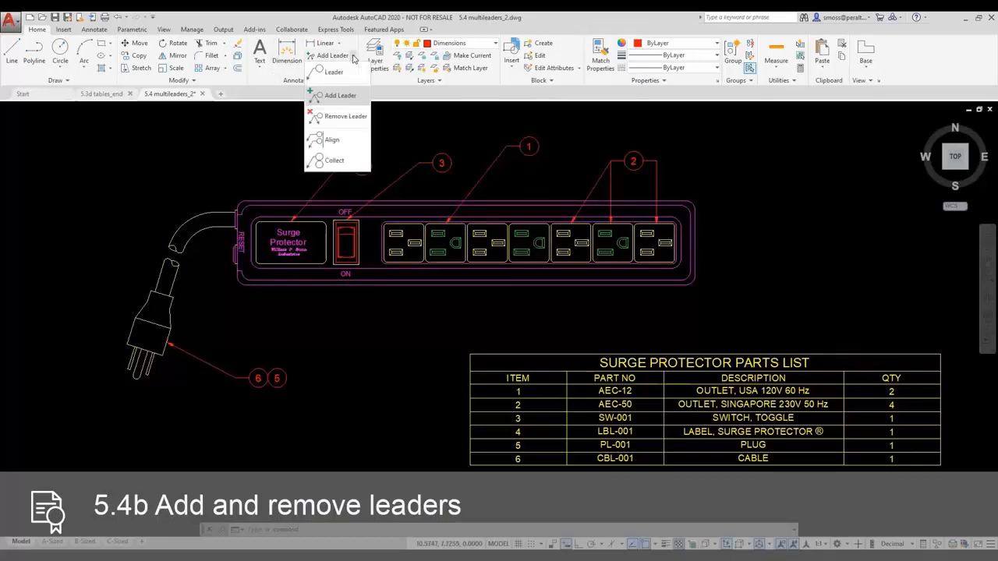
click(333, 119)
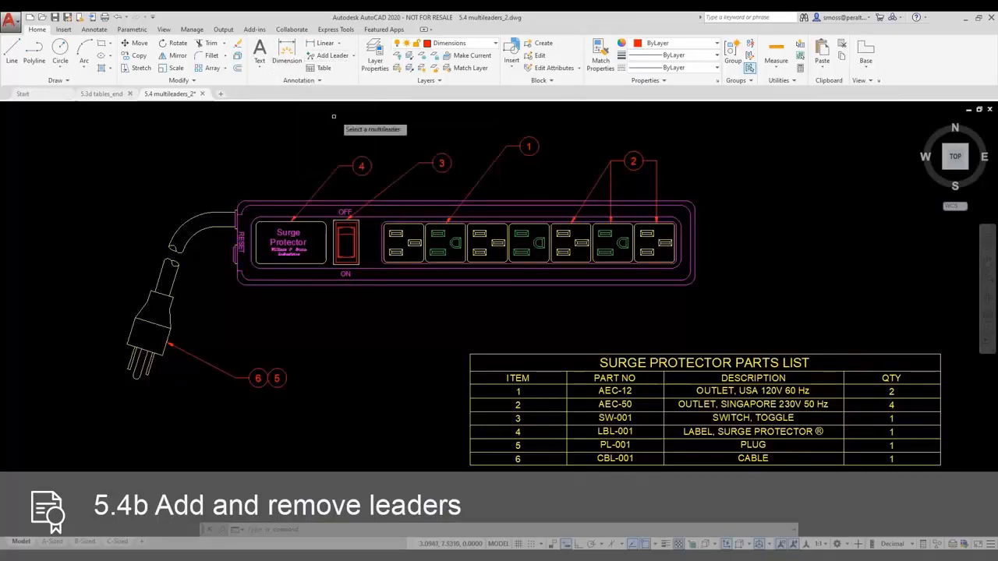
click(611, 172)
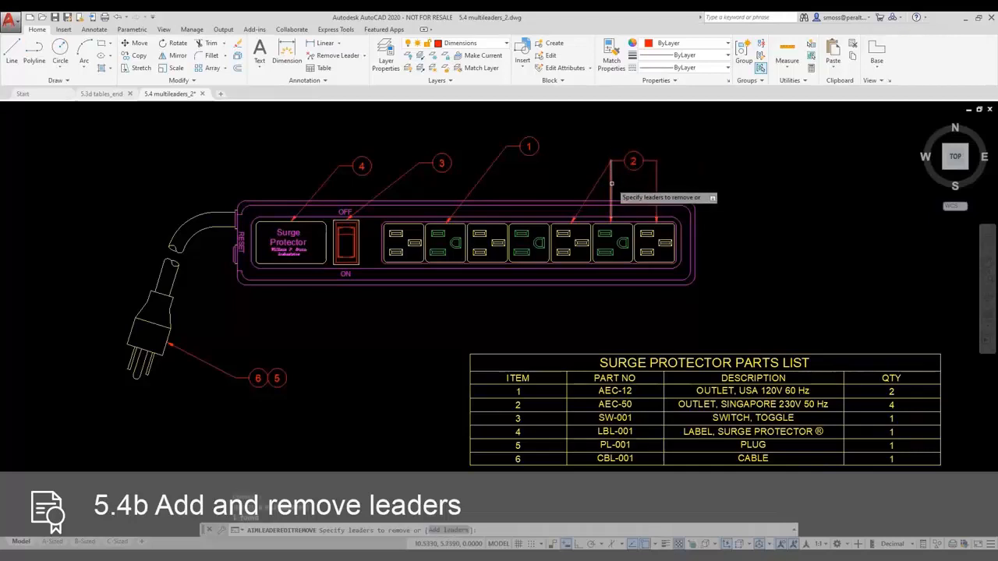
right_click(592, 125)
click(602, 131)
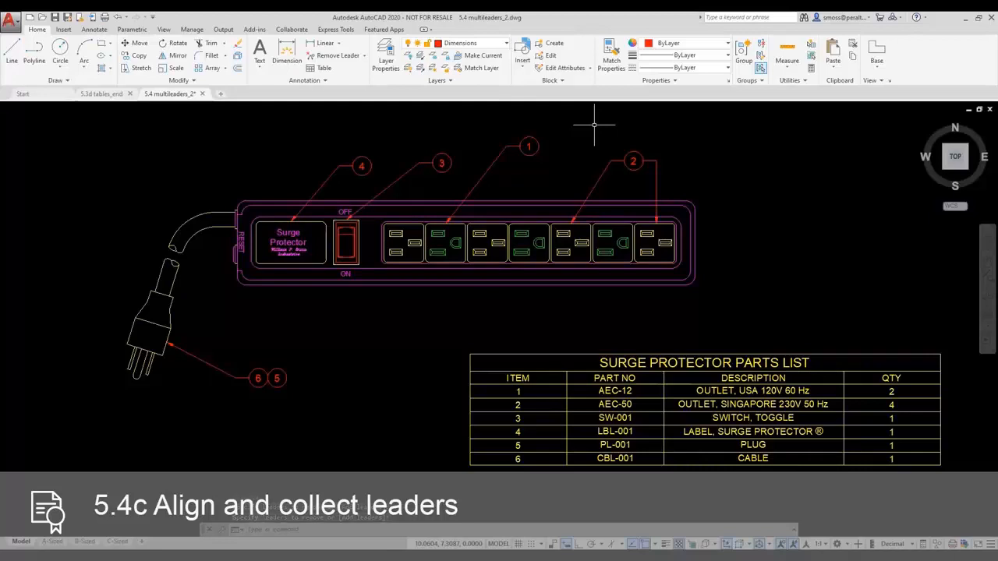
Step: Align balloons 4, 3, 1 and 2 with the Distribute option, along a line from balloon 4's center to just past balloon 2
click(366, 57)
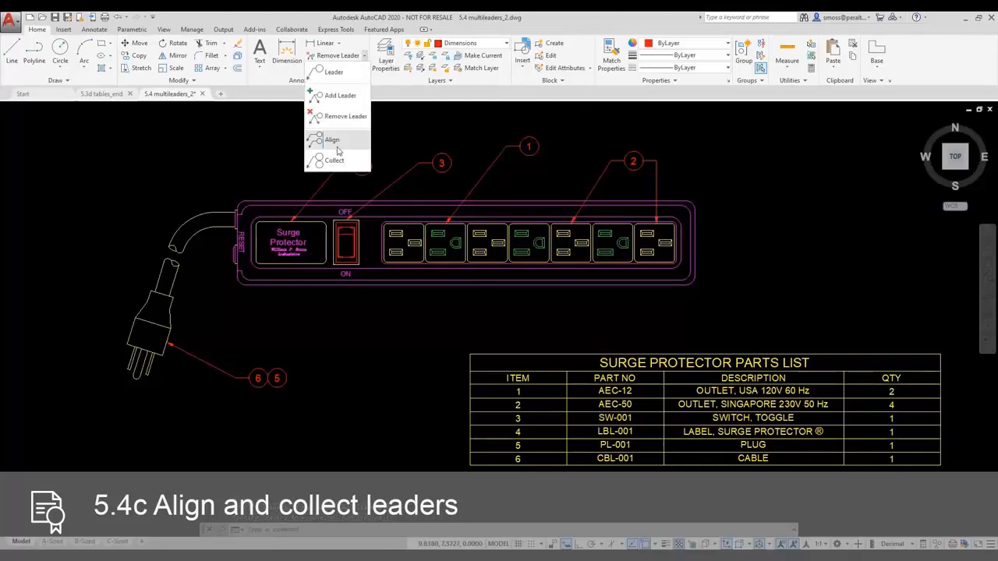
click(335, 140)
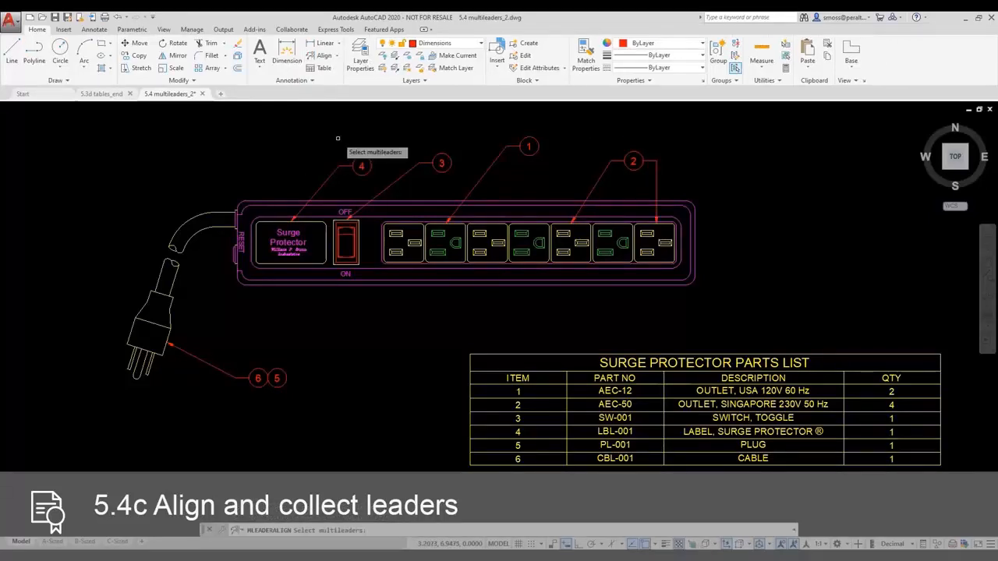
click(680, 125)
click(317, 175)
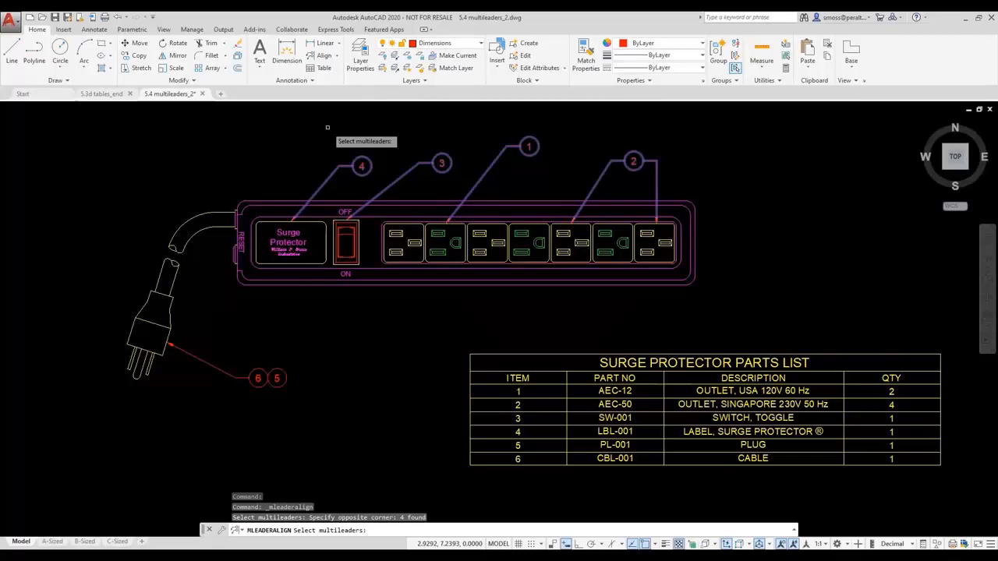
key(Return)
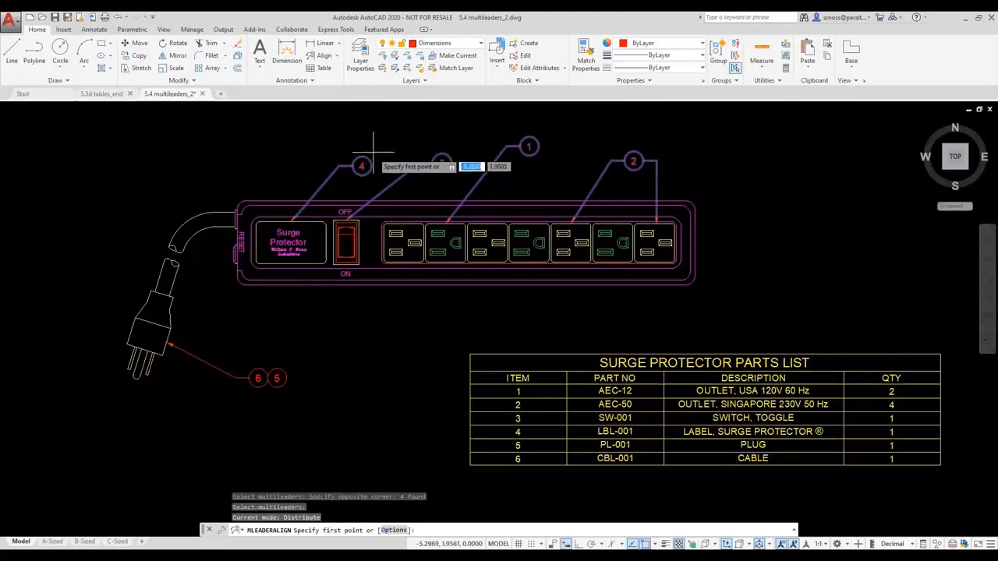
right_click(390, 131)
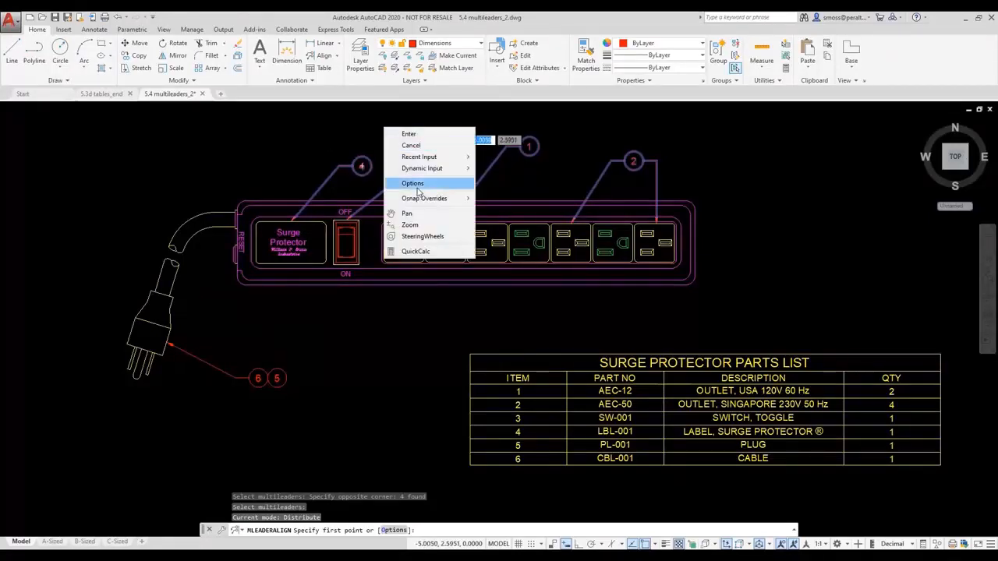
click(425, 184)
text(D)
key(Return)
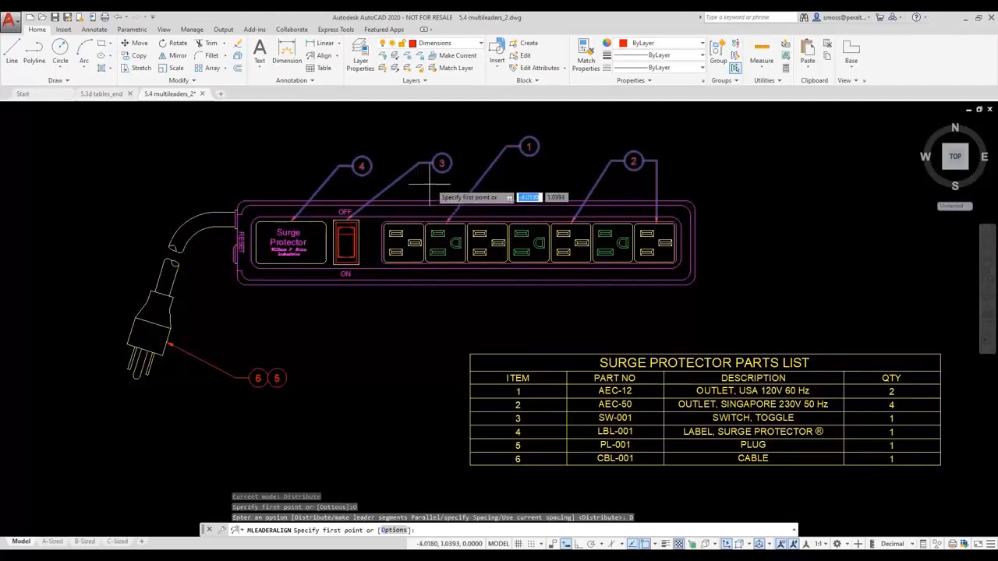
click(361, 165)
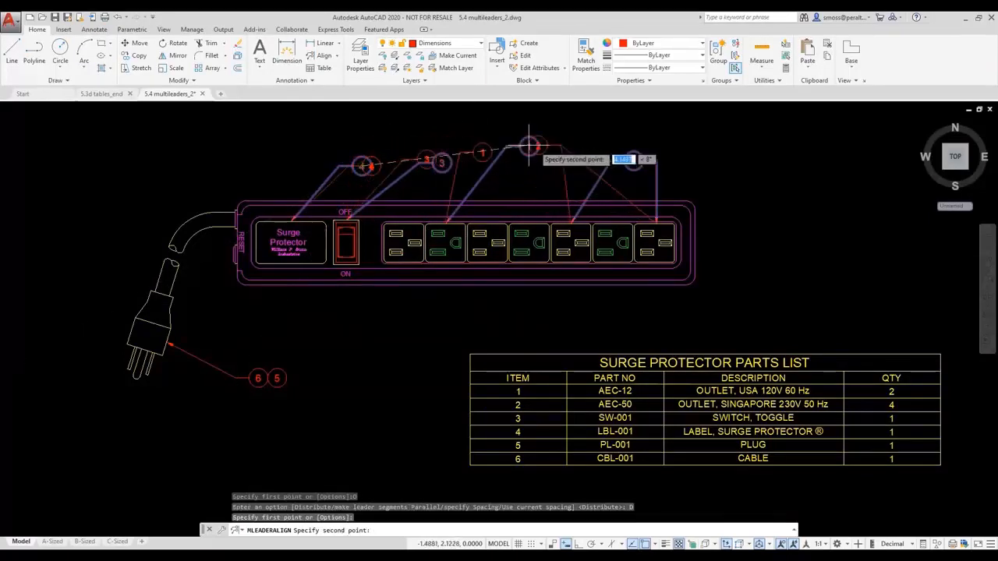
click(662, 164)
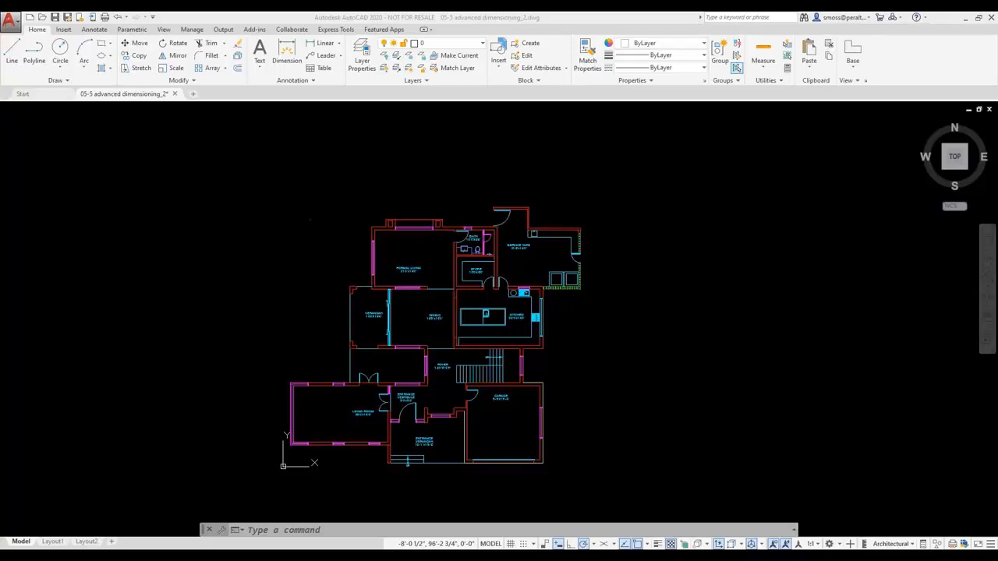
Step: Create a new dimension style named Arch_96 based on the Standard style and open its settings
click(307, 84)
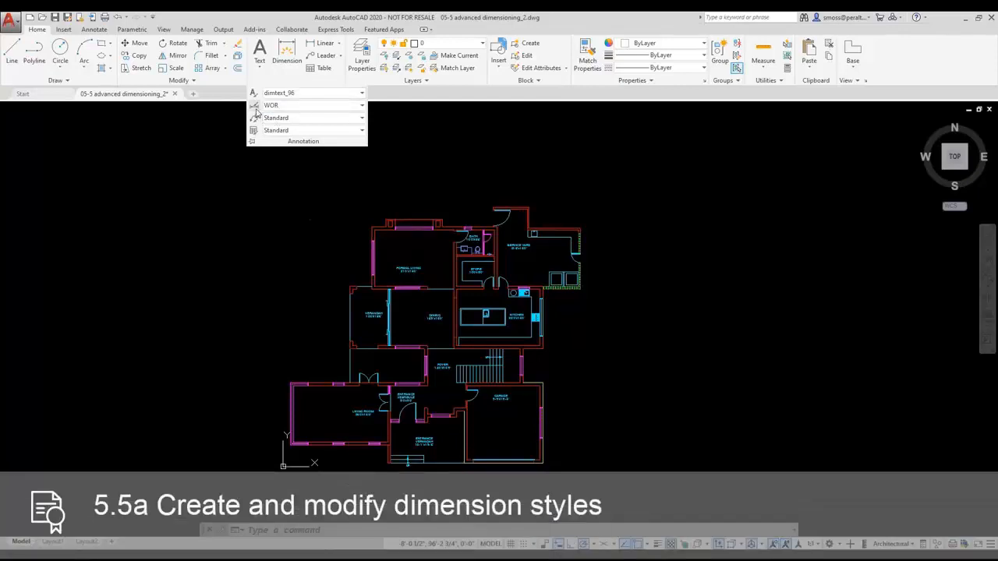
click(351, 106)
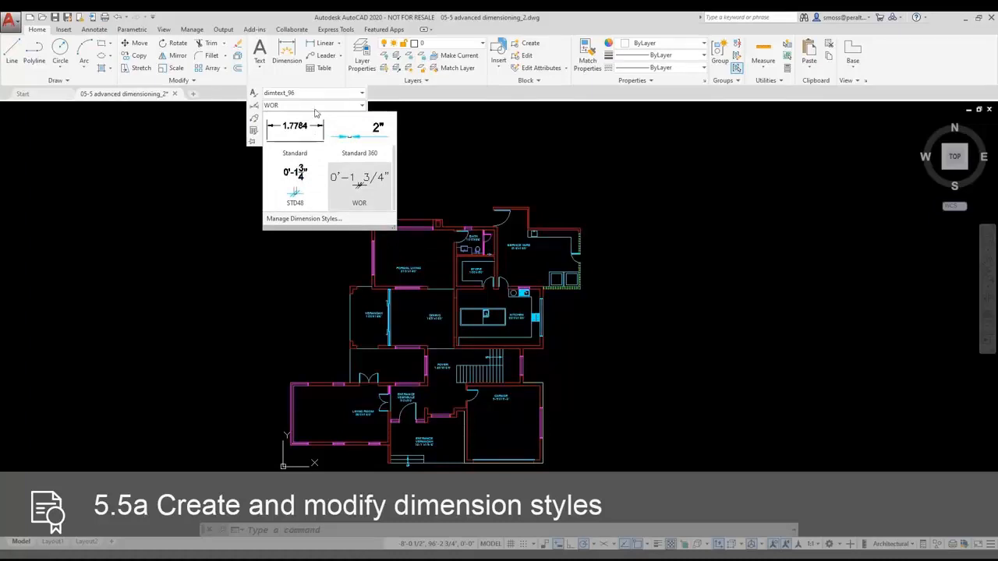
click(255, 109)
click(255, 110)
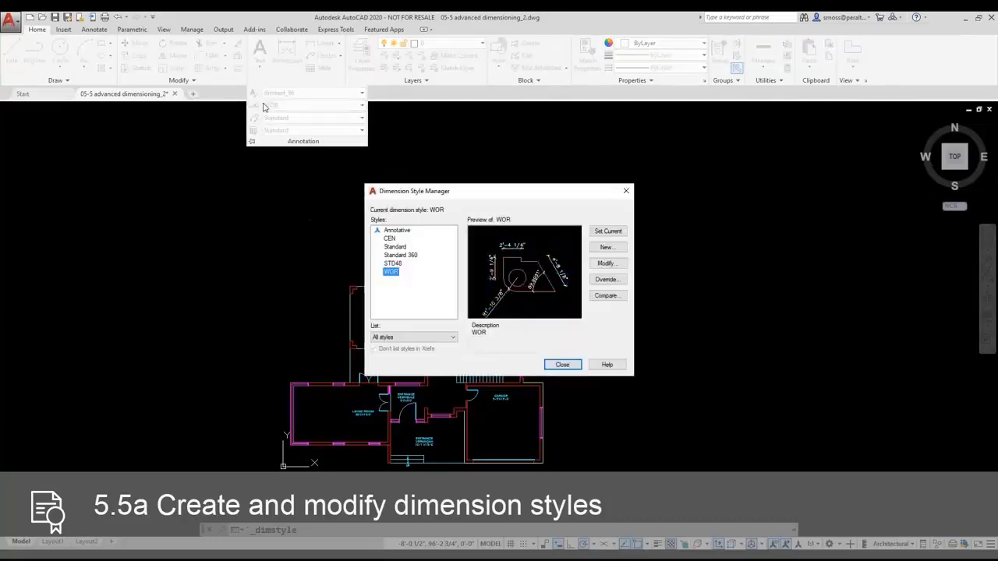
click(605, 247)
text(A)
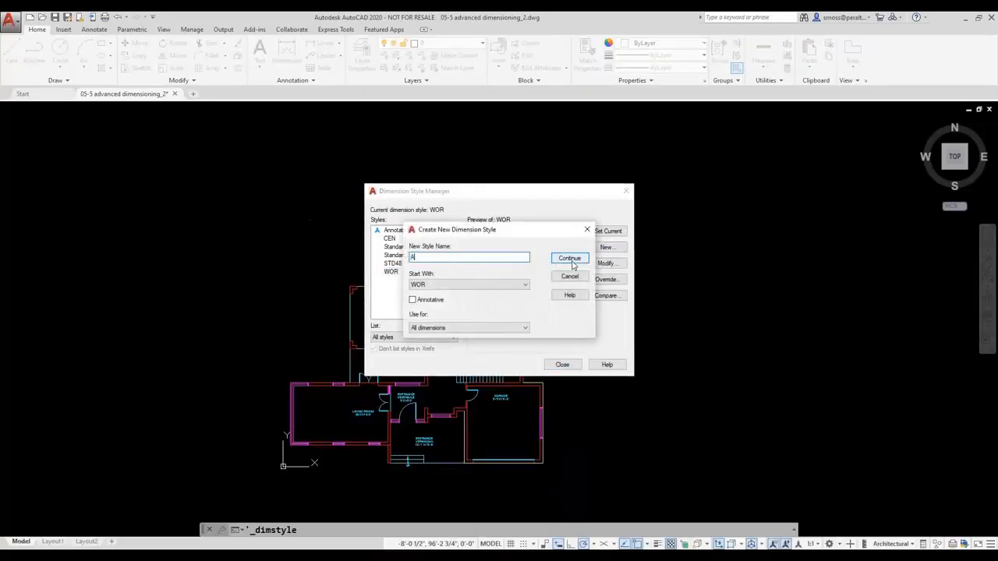
text(rch_96)
click(507, 286)
click(489, 308)
click(560, 261)
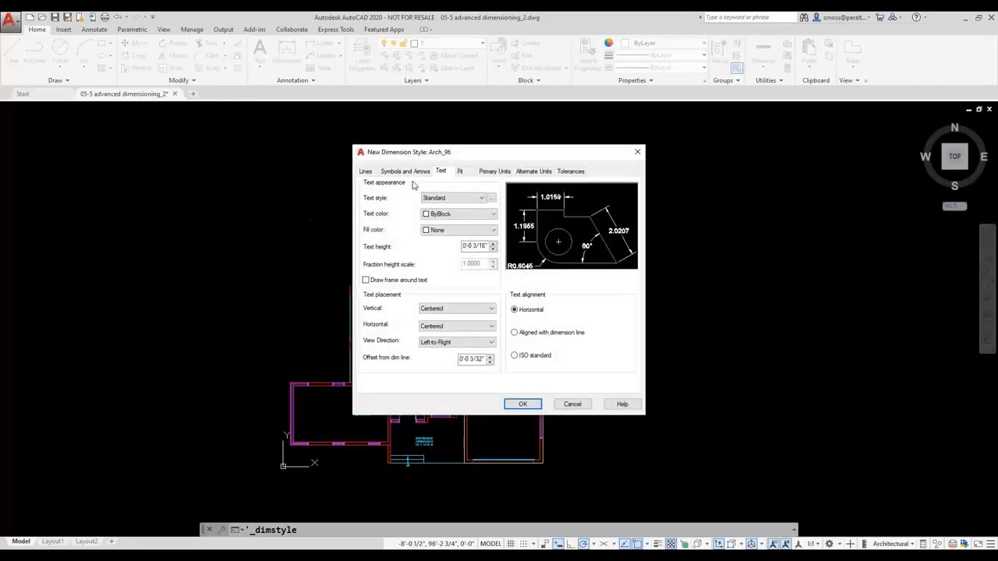
Step: Set the Arch_96 first and second arrowheads to Architectural tick and the leader arrowhead to Open
click(404, 171)
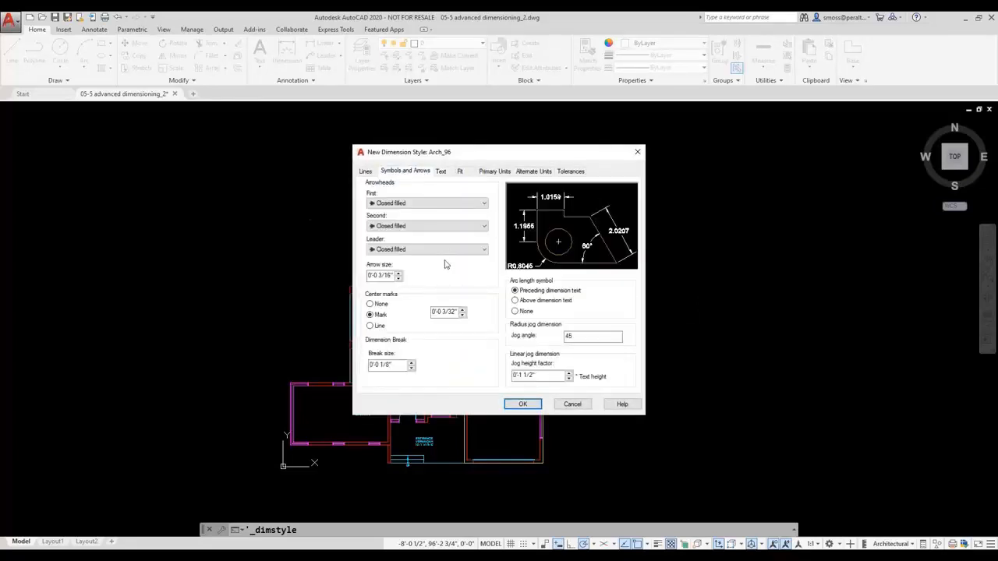
click(421, 204)
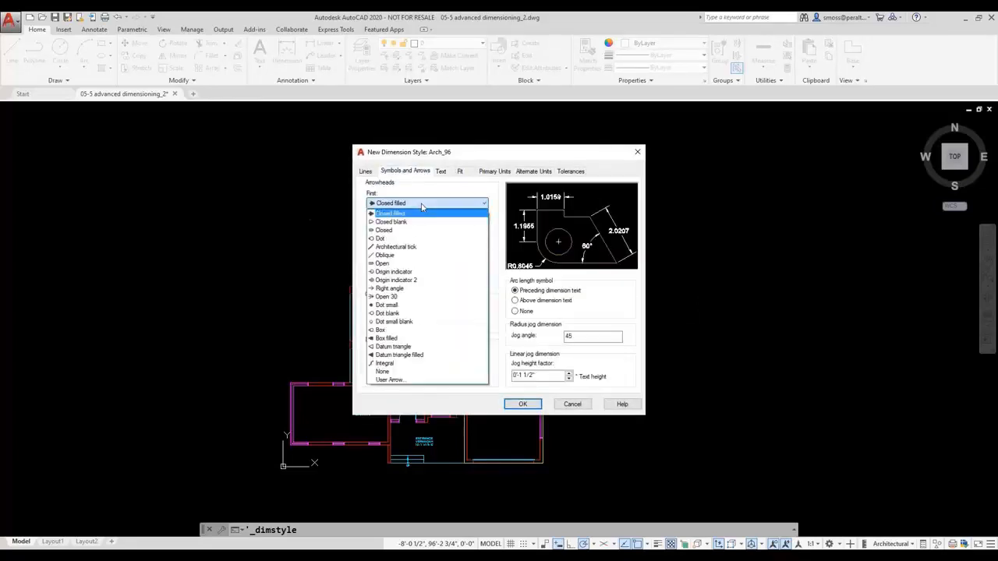
click(396, 247)
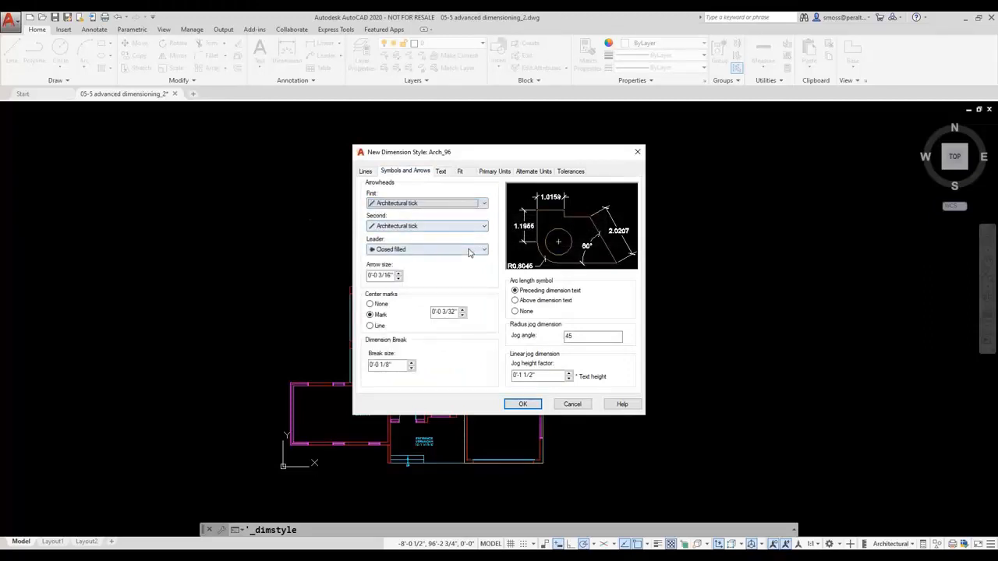
click(470, 249)
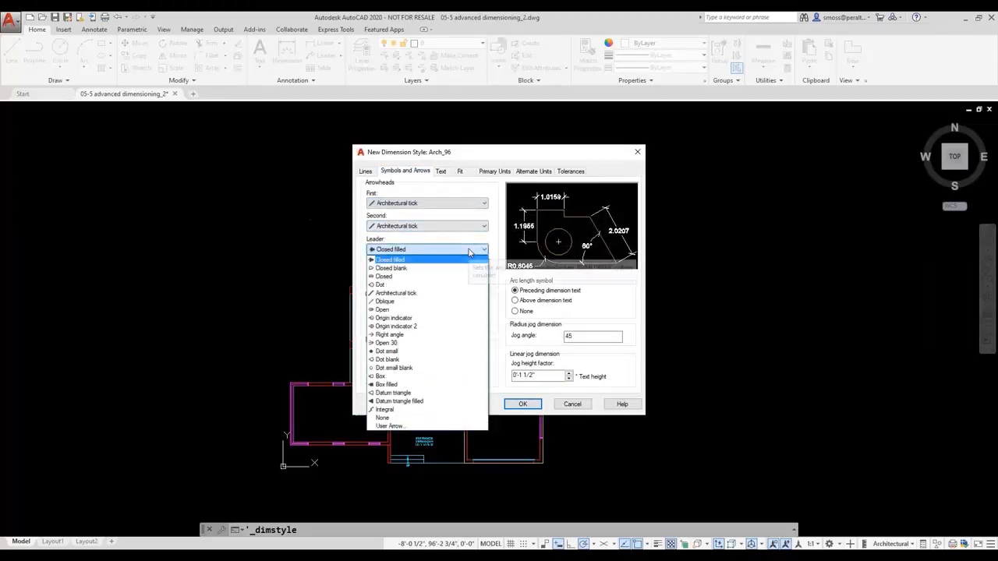
click(437, 310)
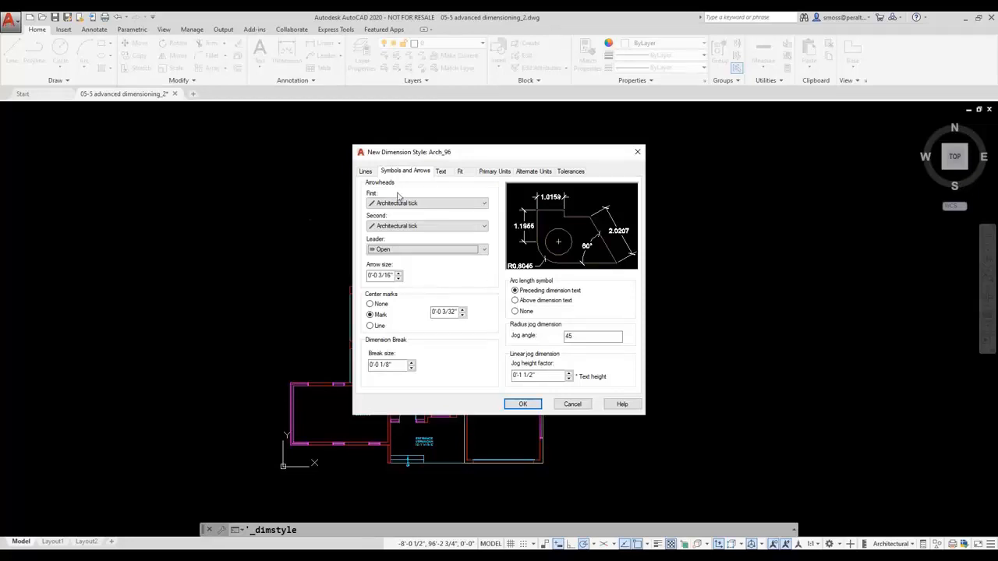
Step: Set the extension lines to extend 1/8" beyond the dimension lines and to offset 1/8" from the origin
click(369, 173)
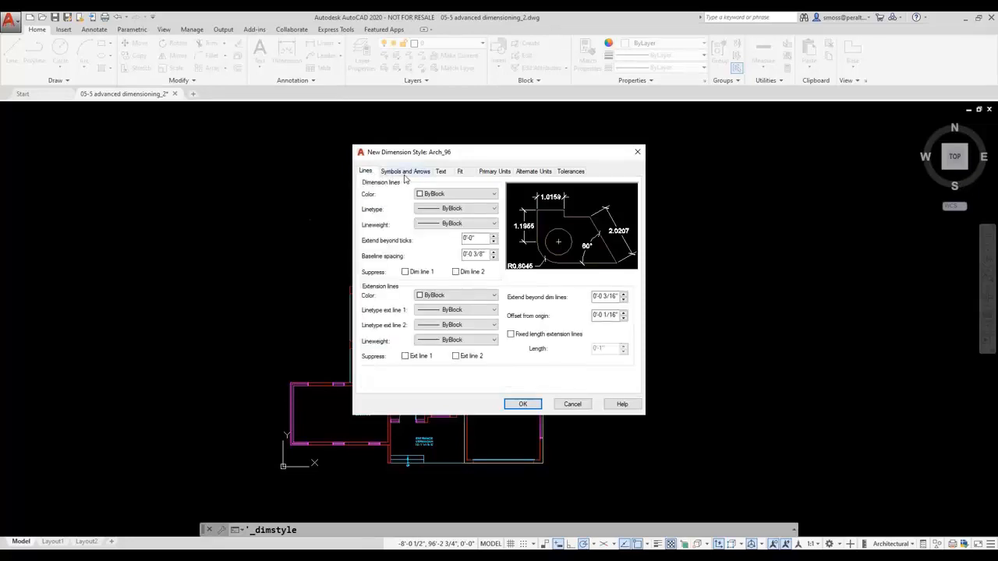
click(604, 296)
key(Delete)
key(Delete)
key(Delete)
text(1/8)
click(606, 315)
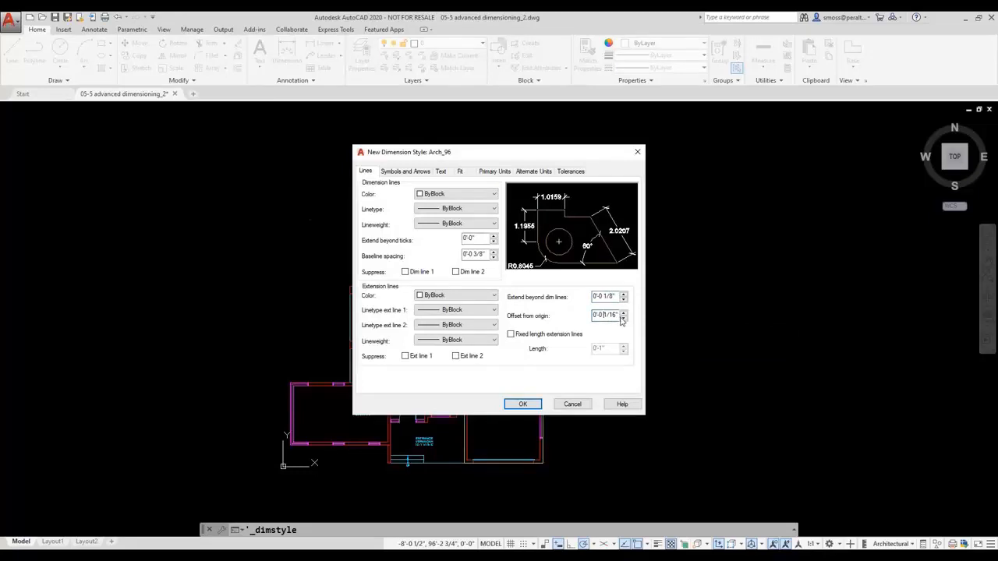
key(Delete)
key(Delete)
key(Delete)
key(Delete)
text(1/8)
Step: Give the dimension text the dimtext_96 text style, place it vertically Above, and align it with the dimension line
click(441, 171)
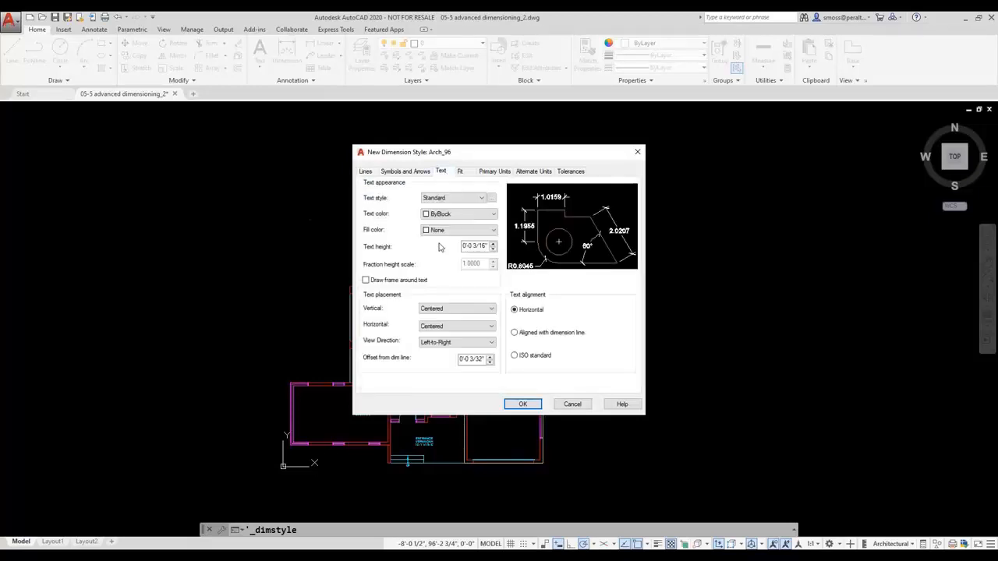
click(439, 198)
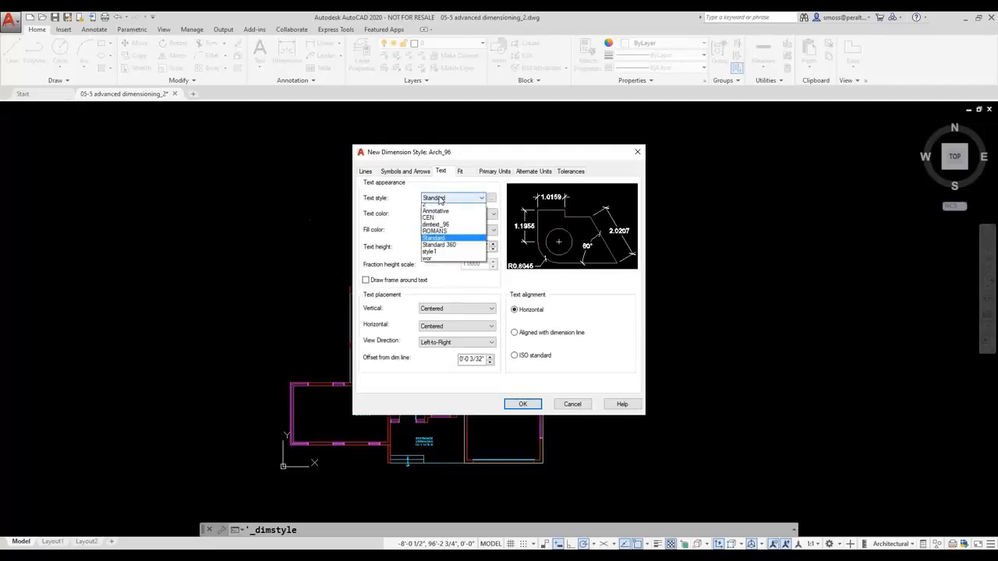
click(433, 227)
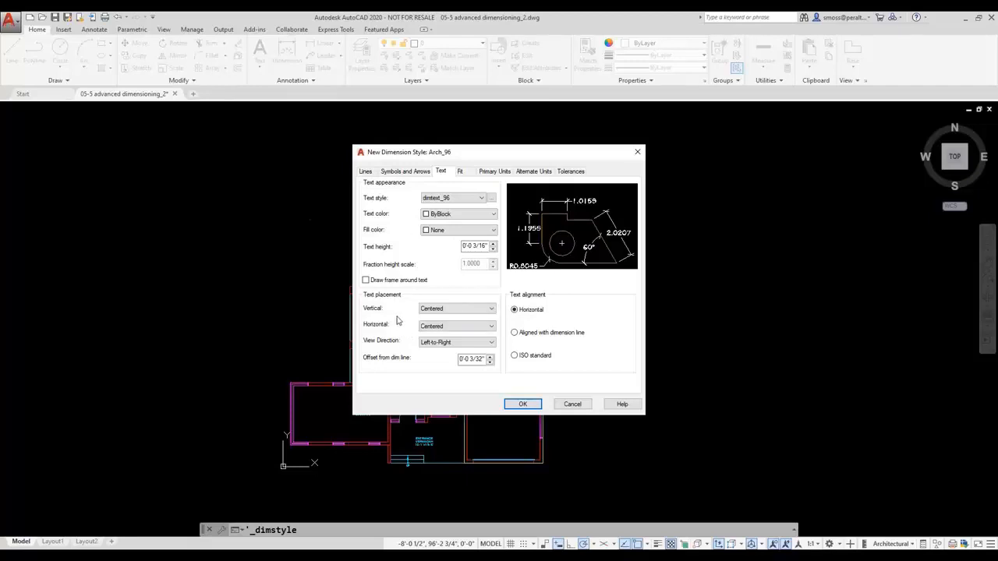
click(456, 308)
click(433, 323)
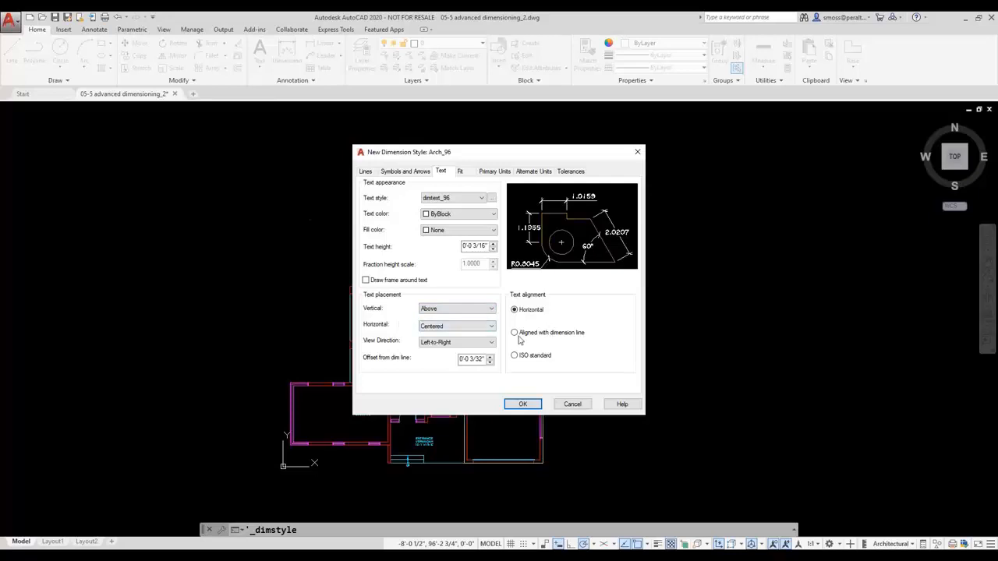
click(514, 334)
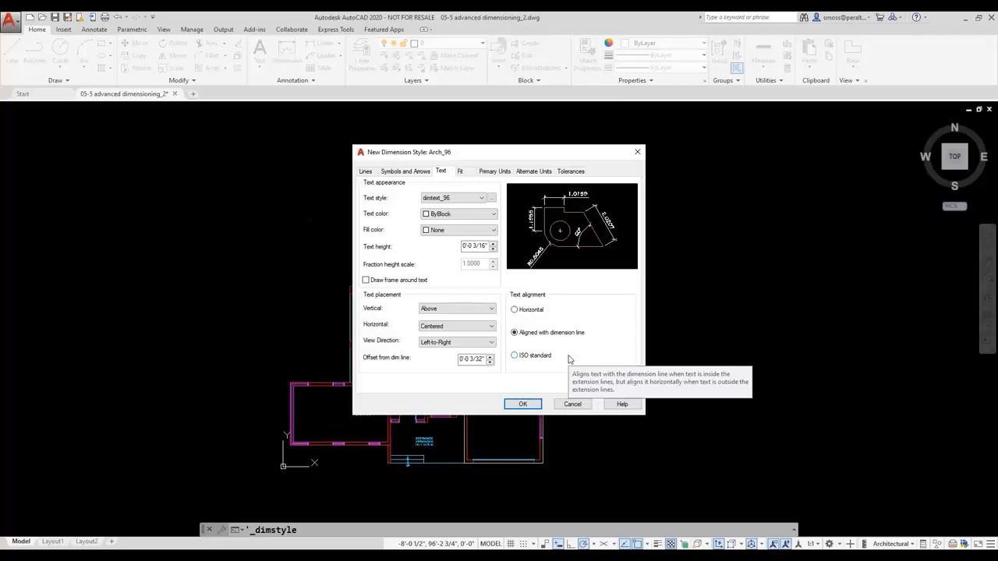
Step: Configure the style's fit with text over the dimension line with leader, dimension lines drawn between extension lines, and an overall scale of 96
click(465, 173)
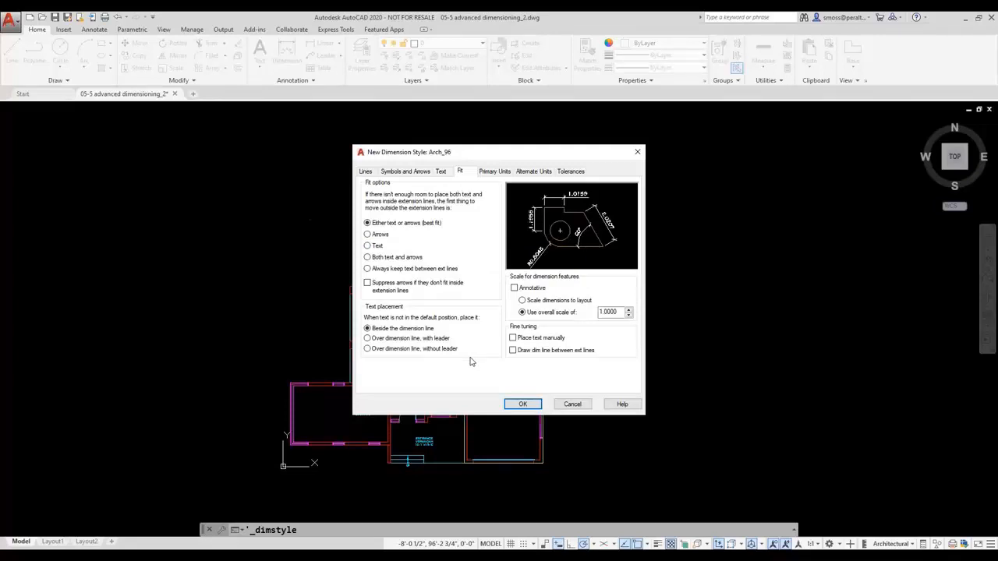
click(367, 339)
click(512, 350)
double_click(611, 312)
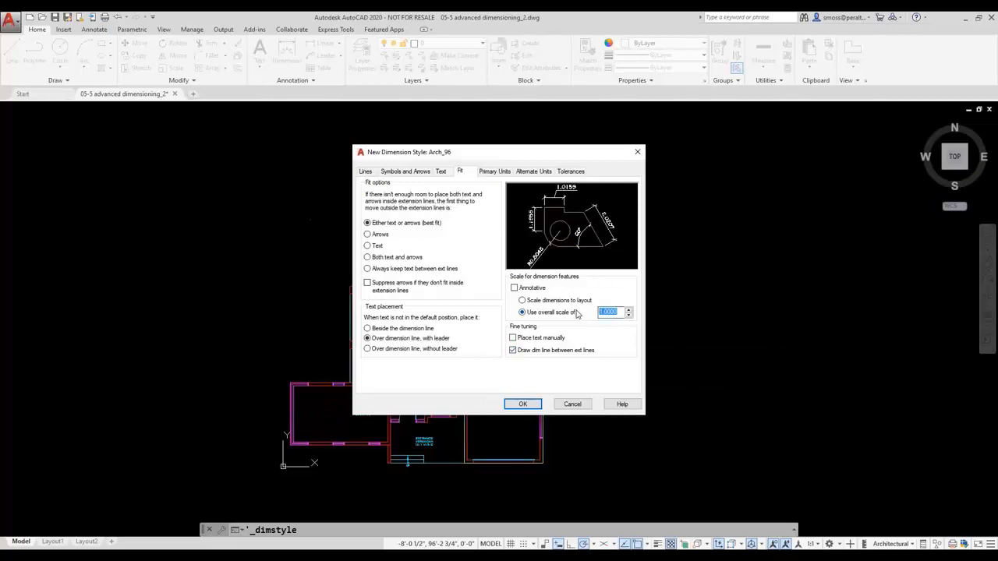
text(96)
click(613, 351)
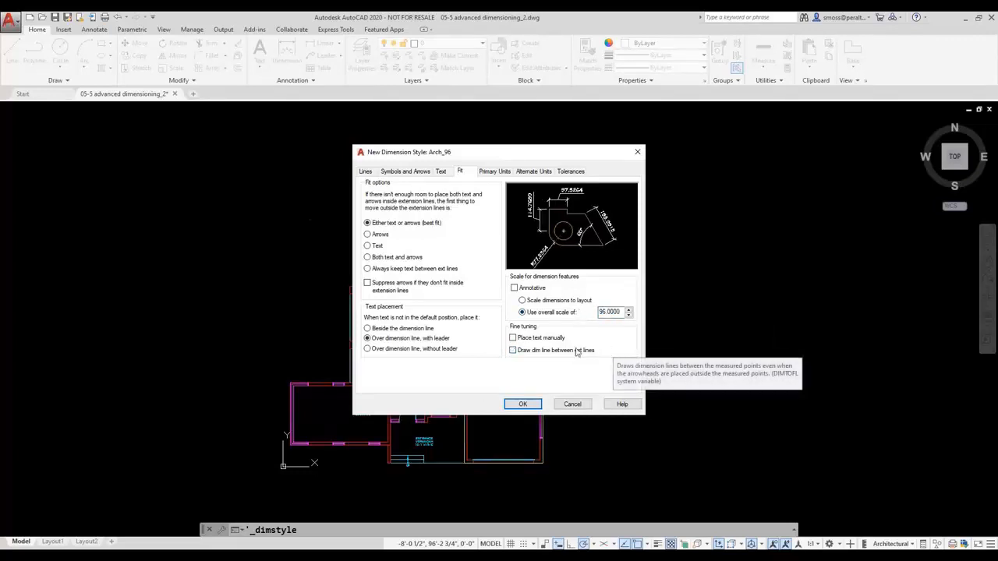
click(516, 352)
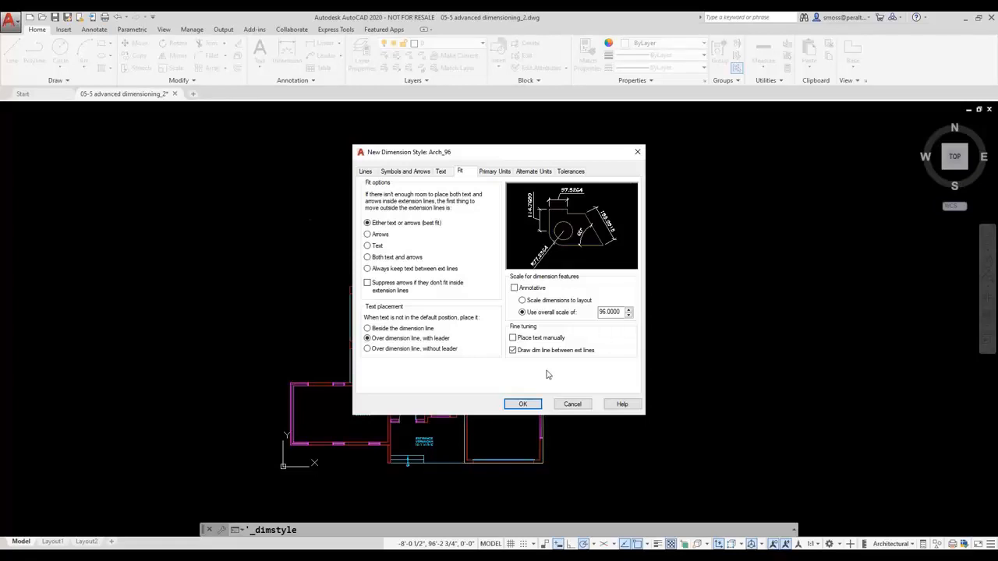
Step: Set the primary units to Architectural with Diagonal fractions, and turn off zero suppression for 0 inches
click(489, 172)
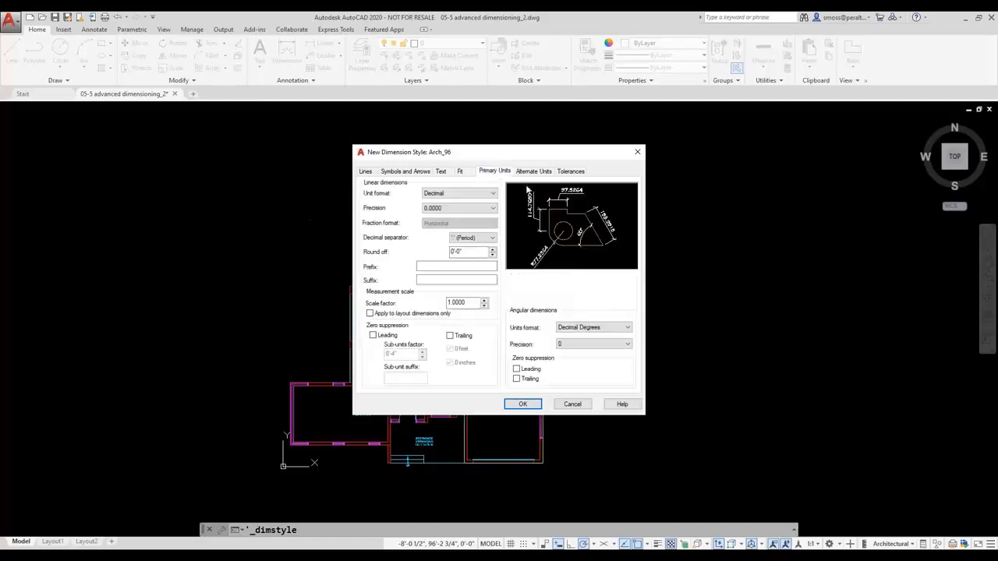
click(462, 193)
click(464, 223)
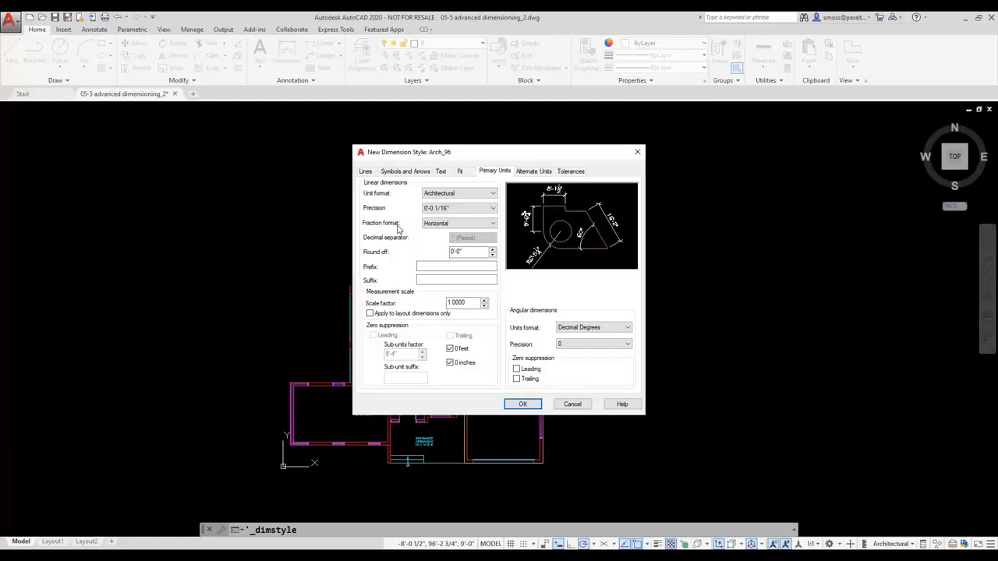
click(450, 225)
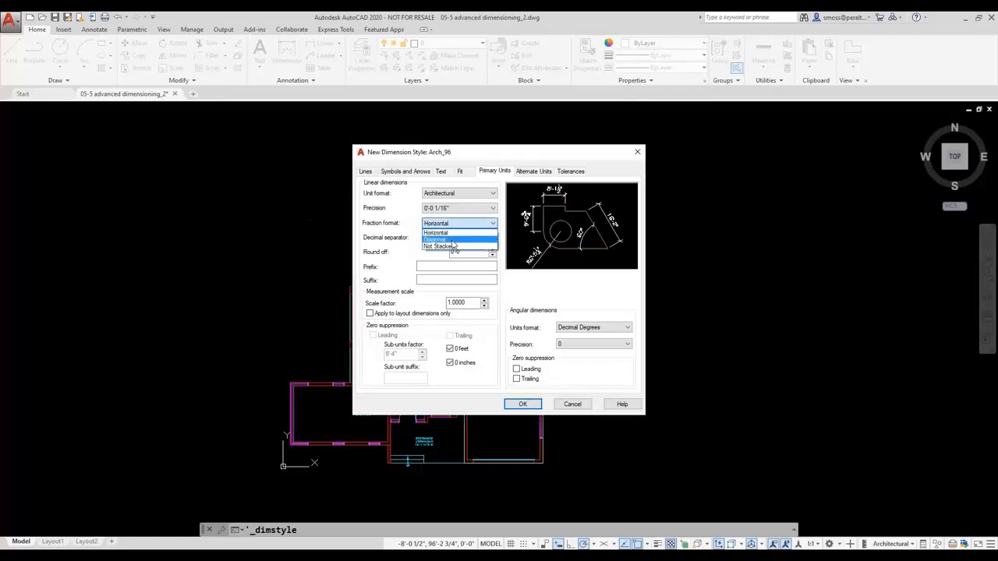
click(452, 241)
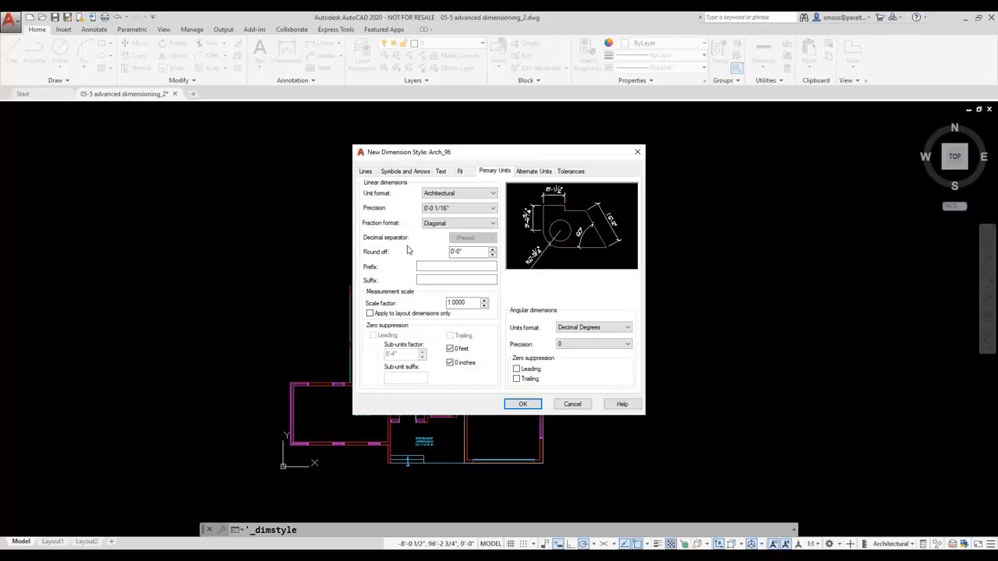
click(450, 362)
Step: Set the dimension text's fraction height scale to .75 and accept the Arch_96 style settings
click(441, 172)
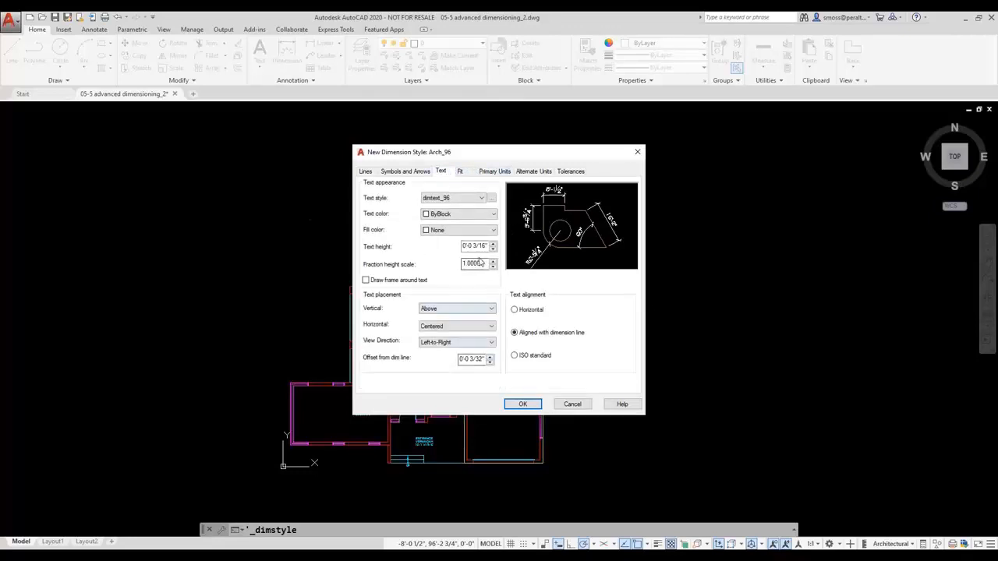
drag(484, 264, 446, 263)
text(.75)
click(523, 403)
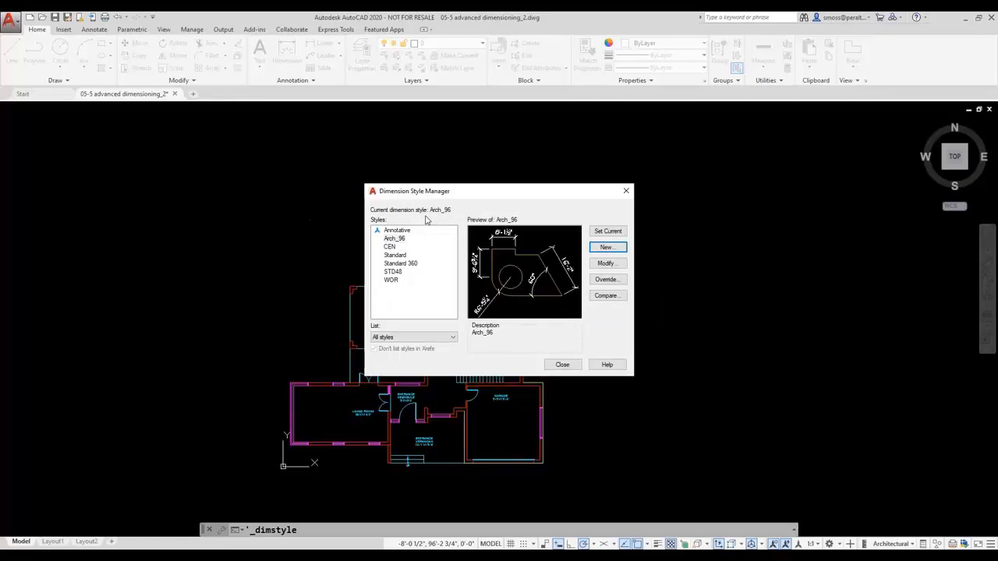
Step: Make Arch_96 the current dimension style and close the Dimension Style Manager
click(395, 239)
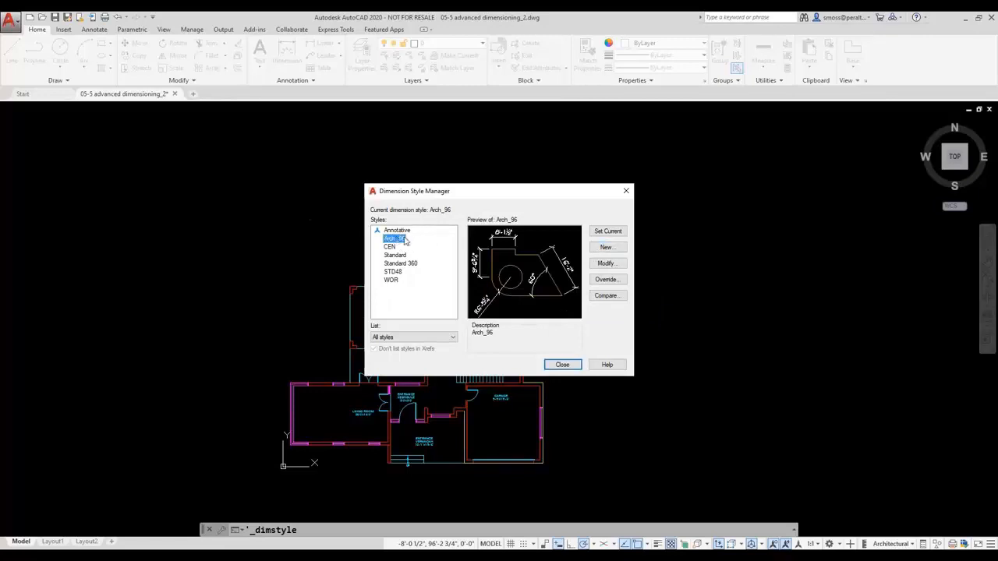
click(615, 232)
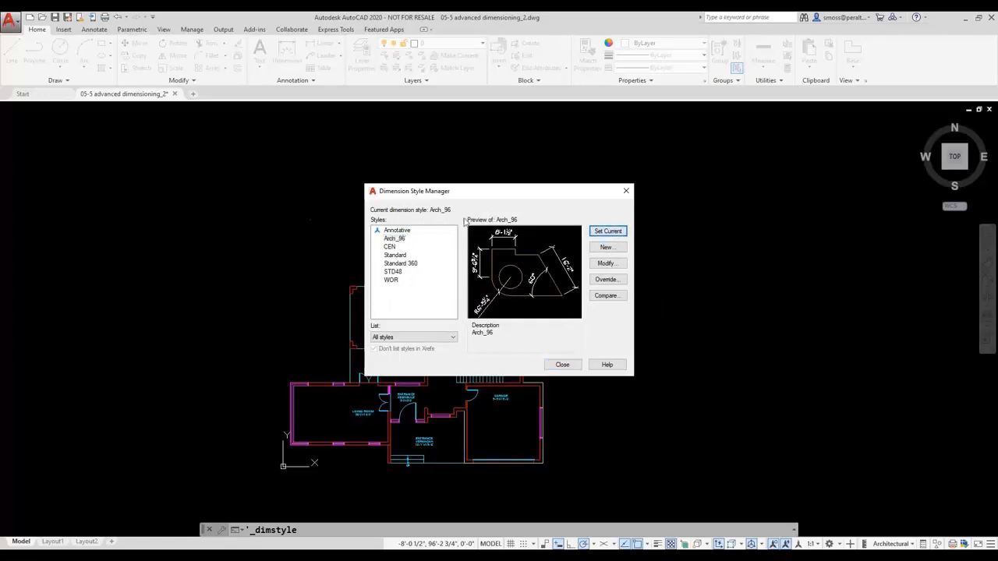
click(562, 365)
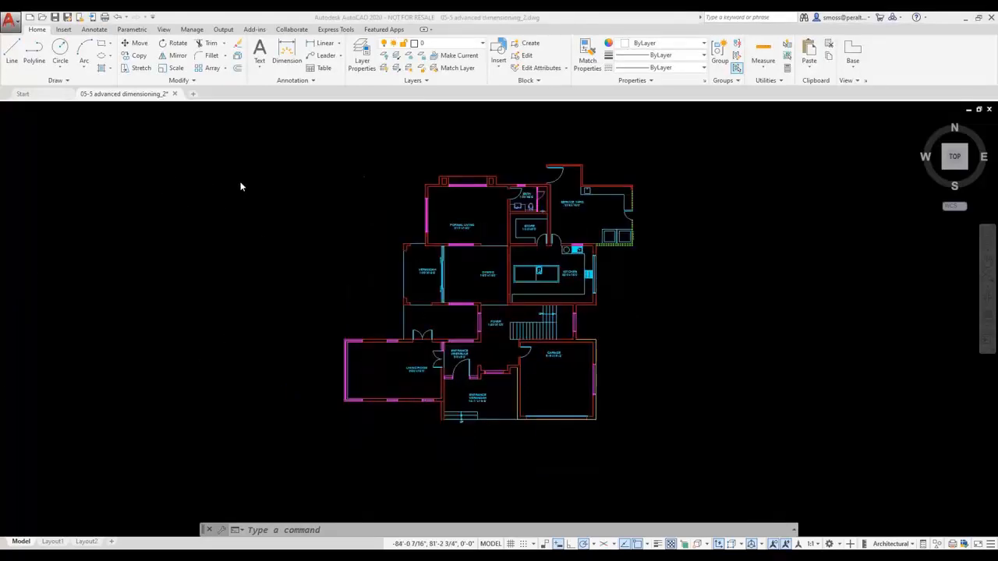
Step: Set the layer override for new dimensions to A-Anno-Dims
click(94, 30)
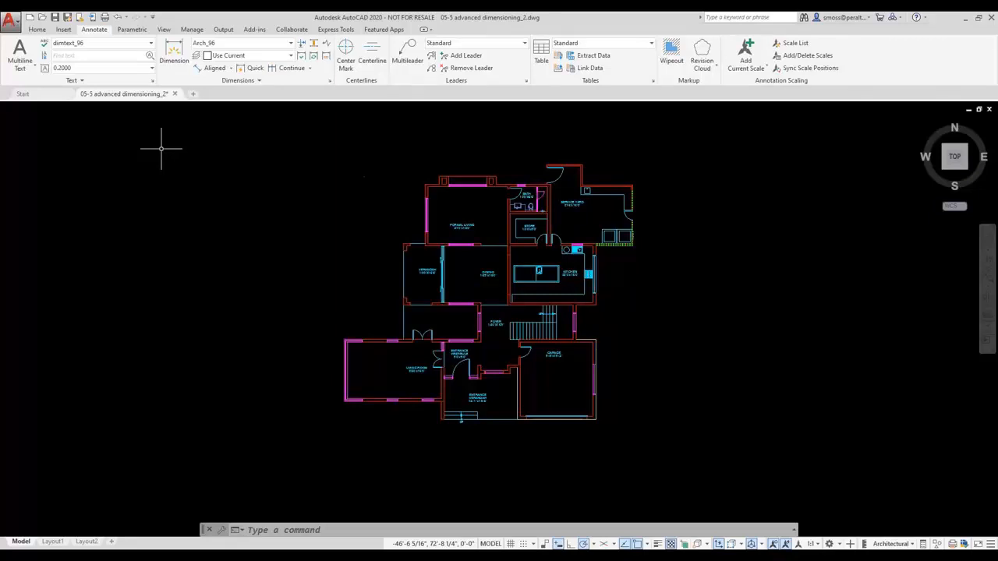
click(291, 56)
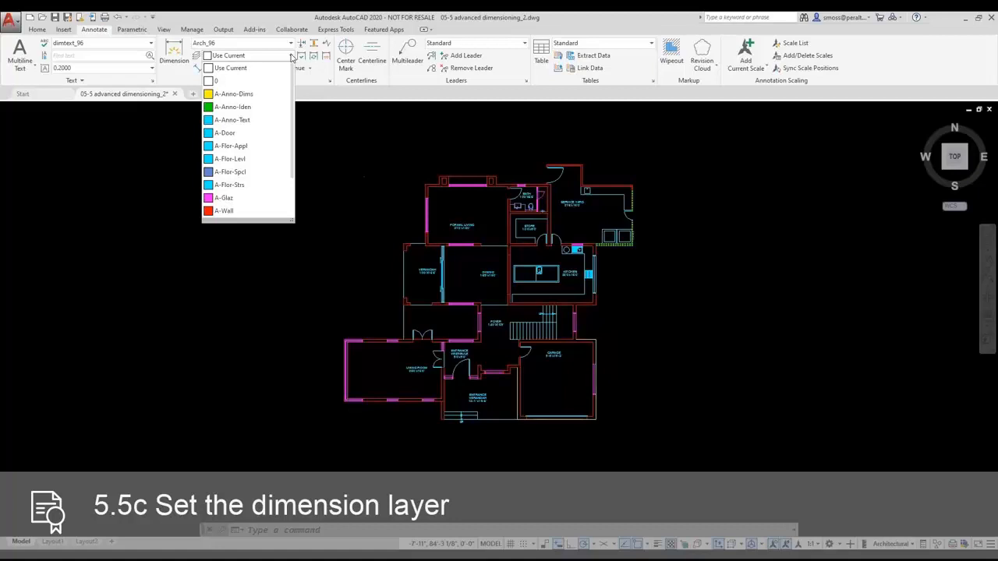
click(233, 93)
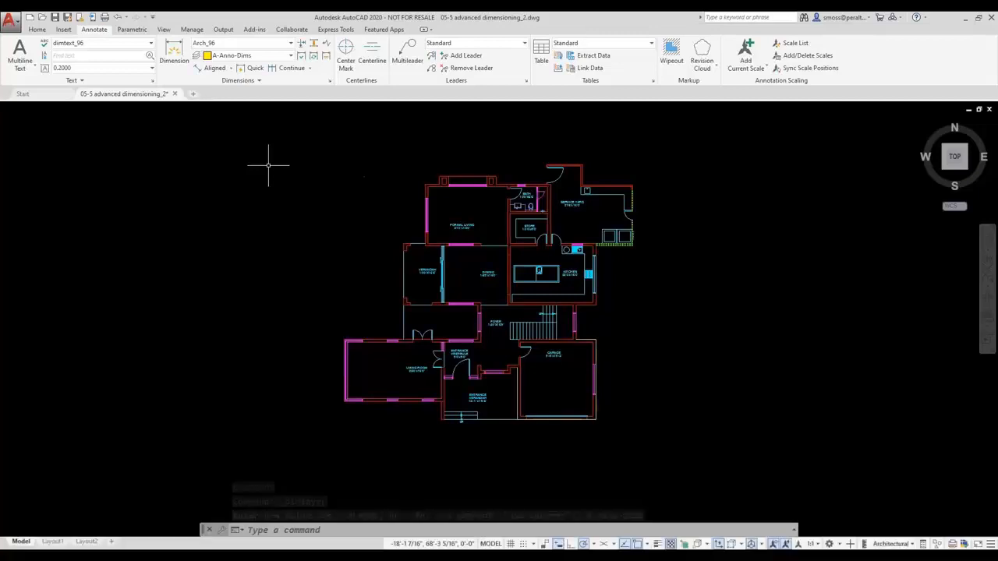
Step: Add a linear dimension below the plan from the living room's lower-left outer corner to the wall corner beside the entrance steps
click(36, 29)
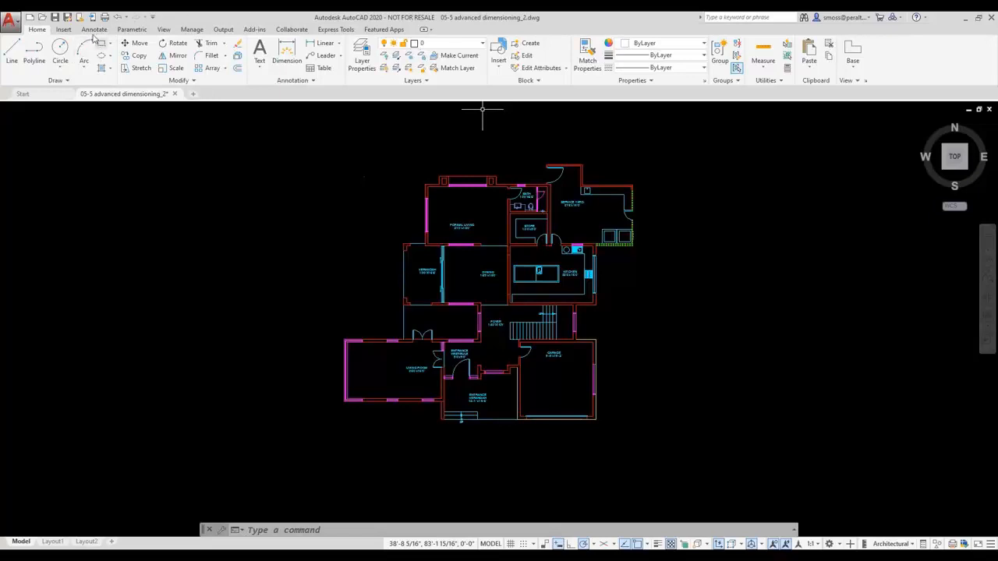
click(338, 43)
click(332, 67)
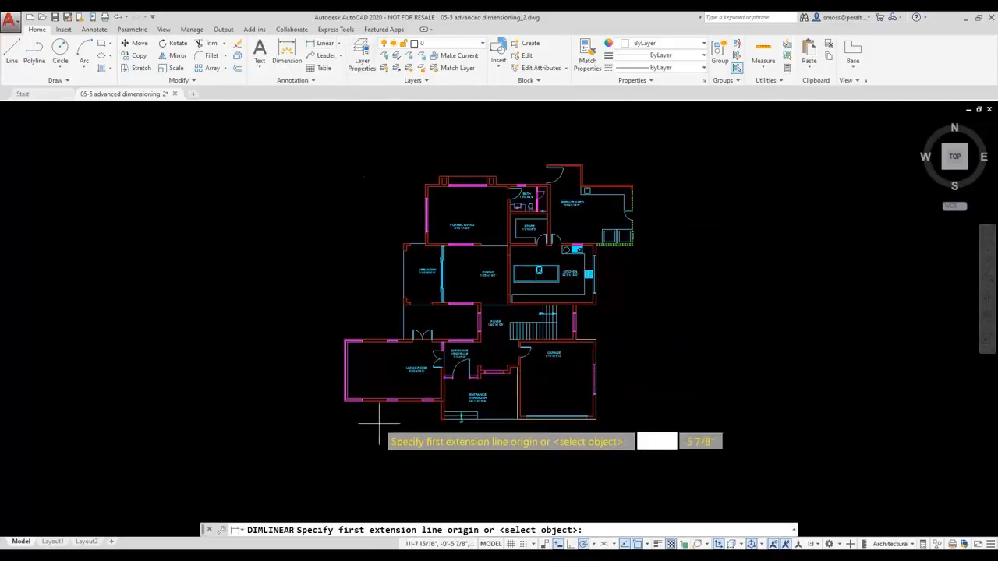
scroll(374, 417, up, 2)
click(322, 387)
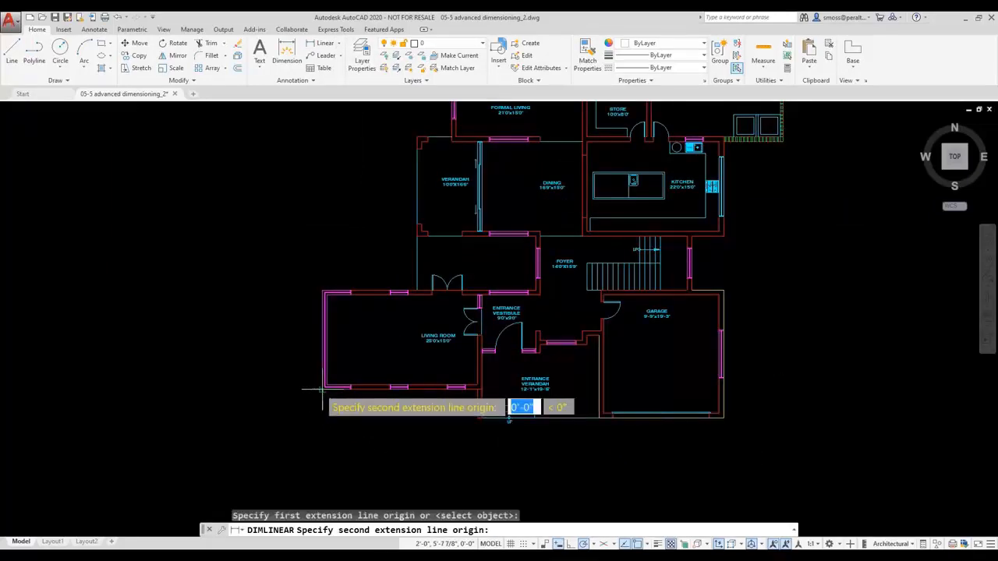
click(477, 417)
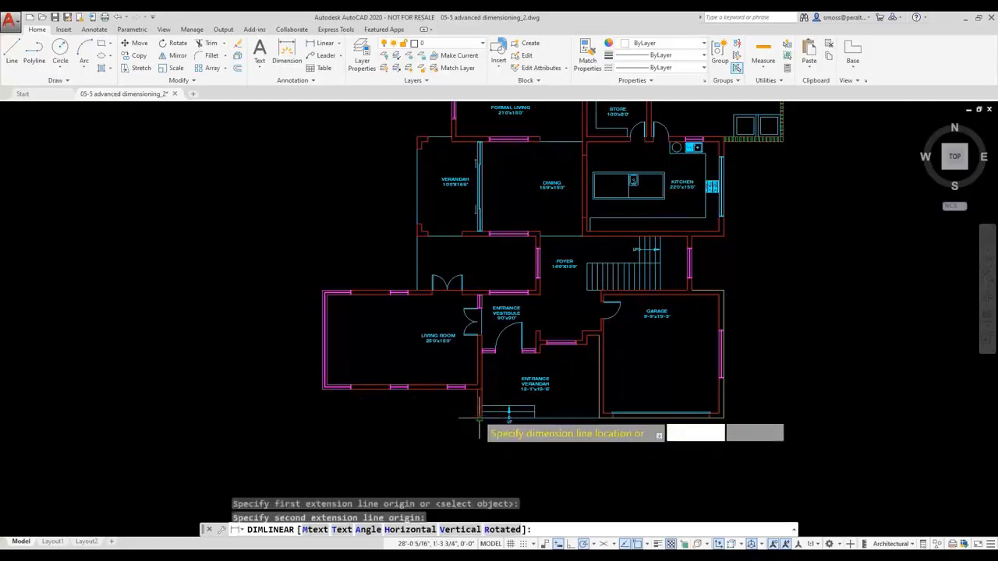
click(452, 441)
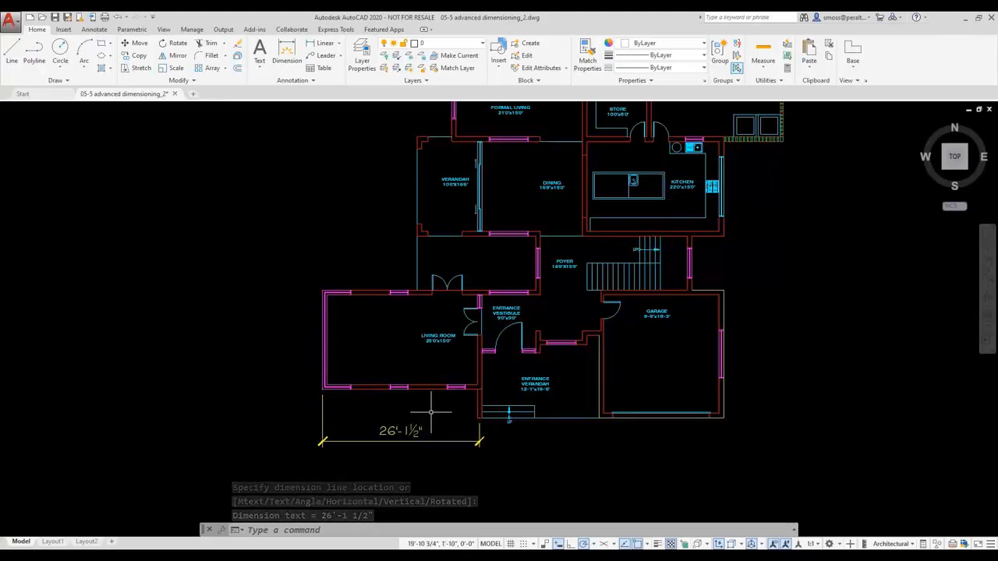
middle_drag(430, 411, 397, 363)
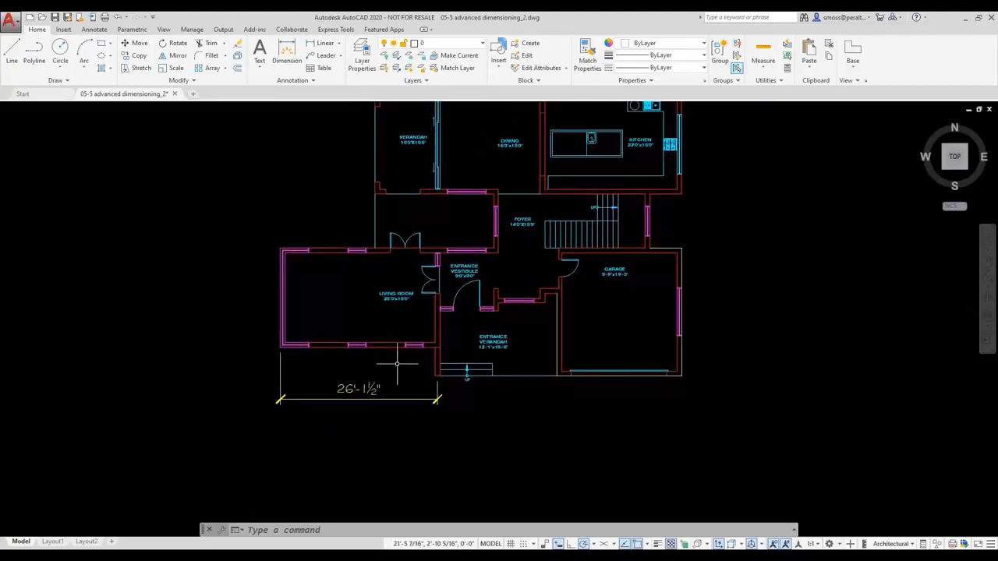
Step: Continue the horizontal dimension across the entrance verandah and the garage to the garage's lower-right corner
click(95, 29)
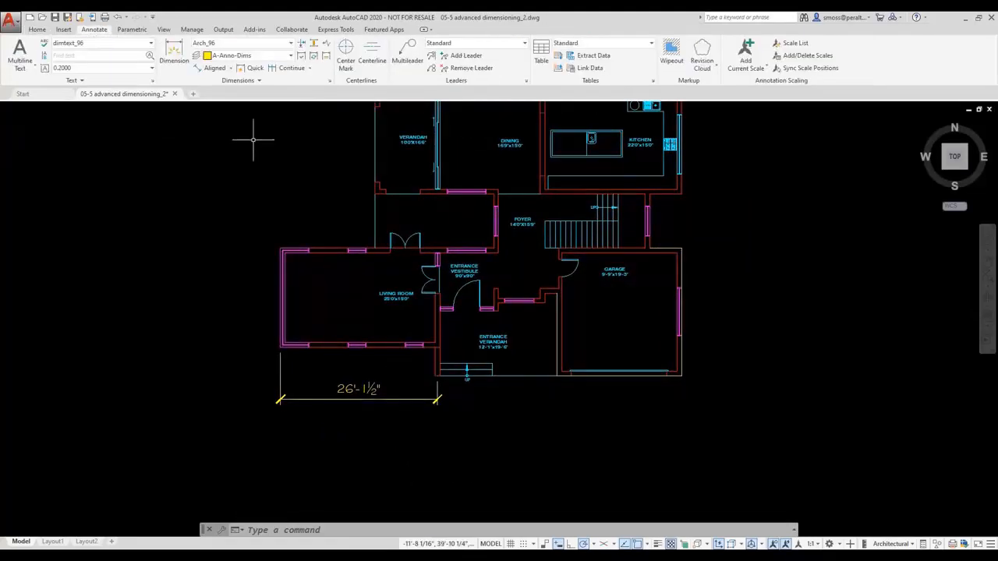
click(309, 68)
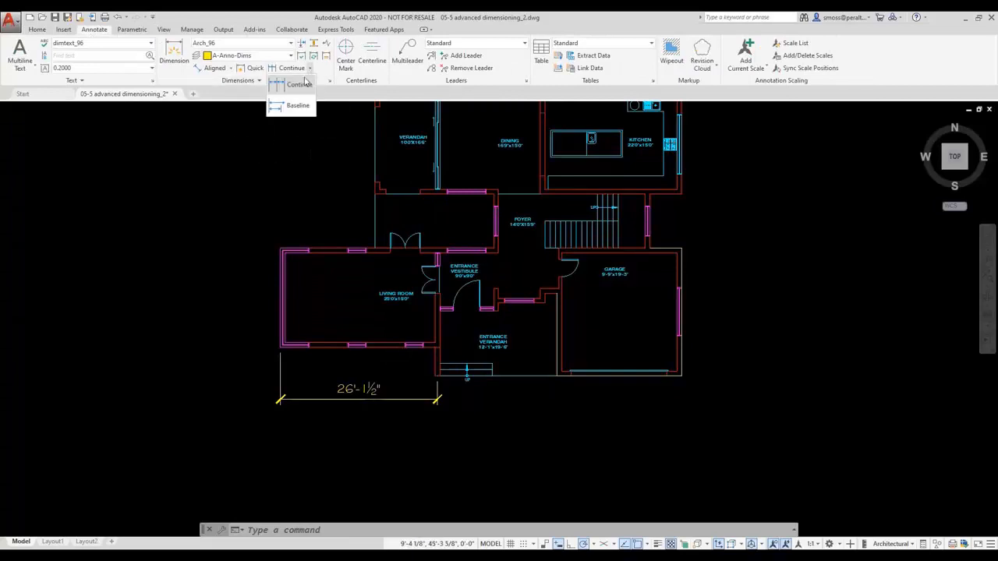
click(299, 85)
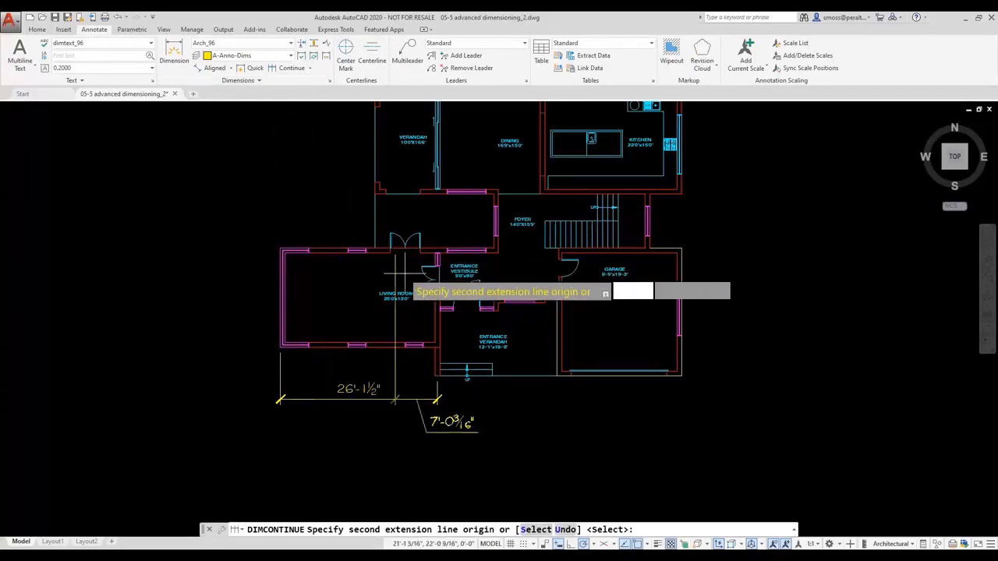
click(557, 376)
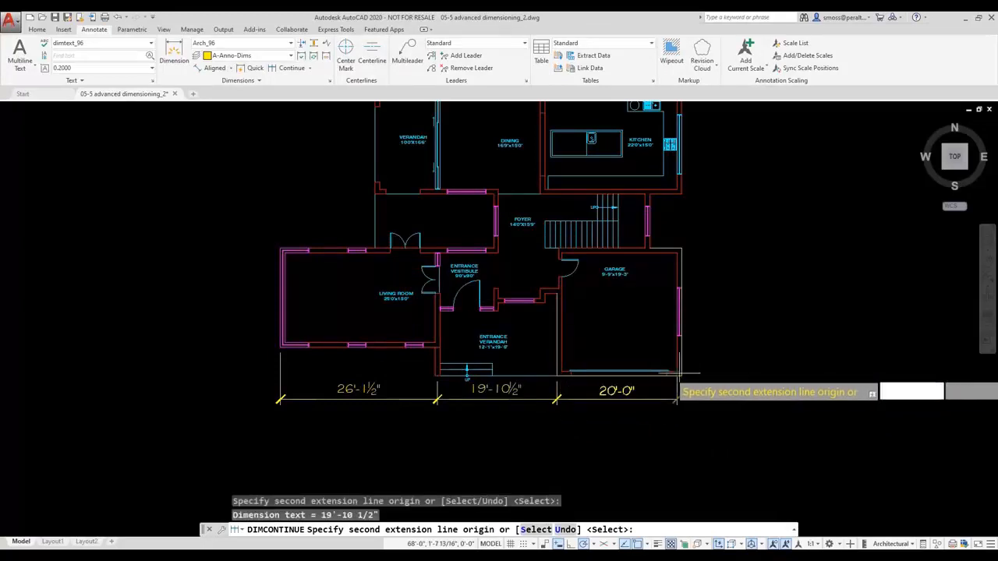
click(681, 375)
right_click(736, 371)
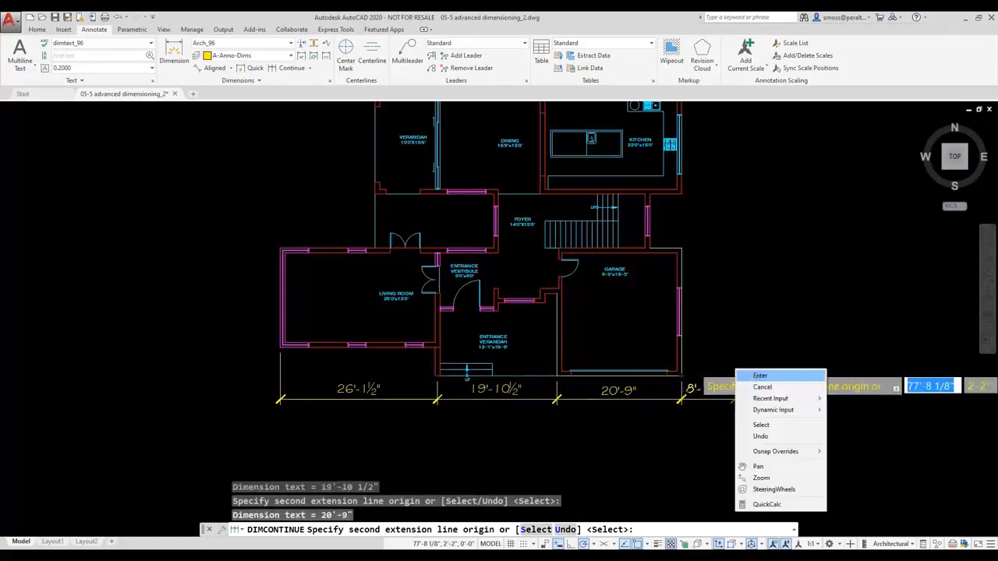
click(760, 376)
key(Return)
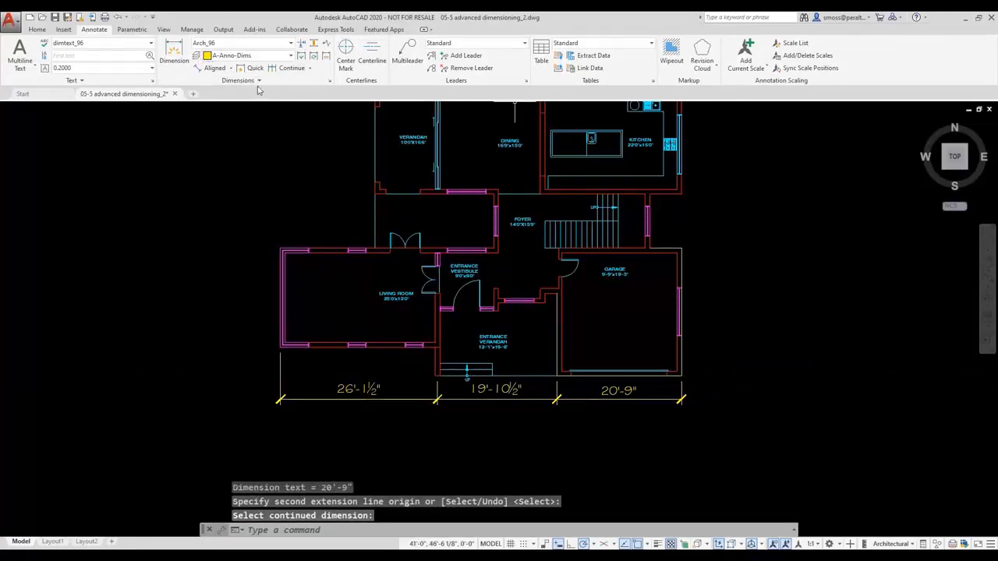
Step: Add an overall linear dimension from the living room's lower-left corner to the garage's lower-right corner, in line with the chained dimensions
click(230, 68)
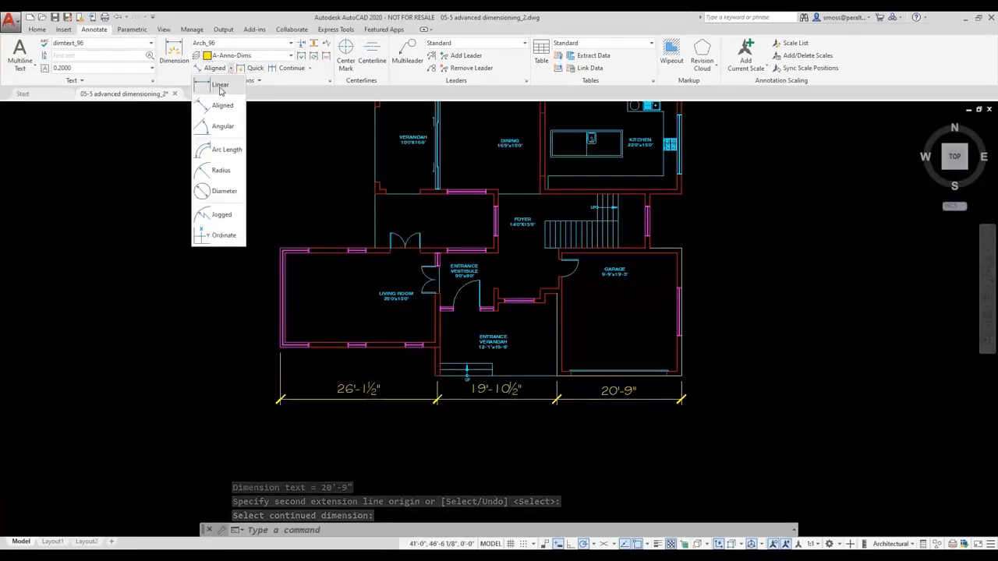
click(220, 85)
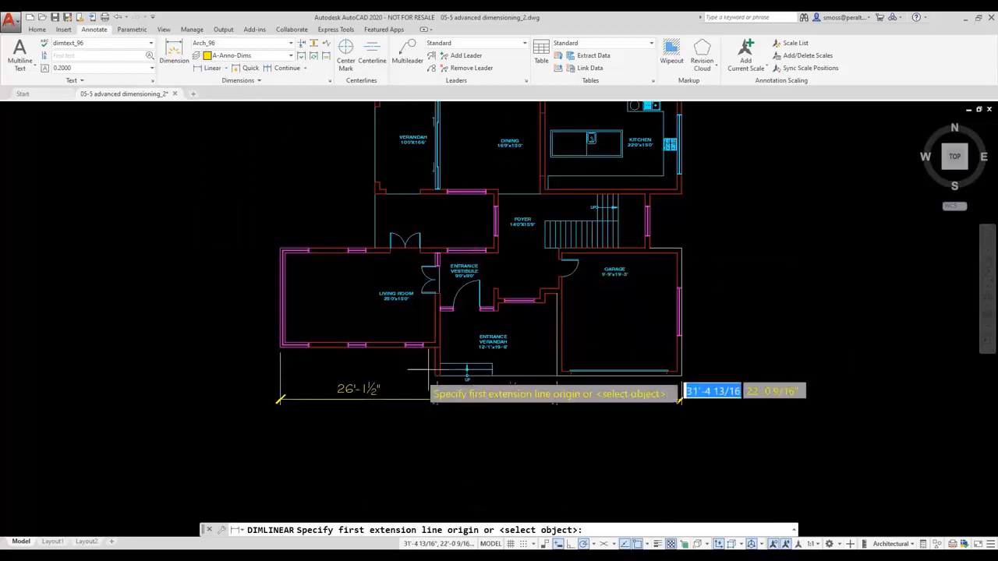
click(281, 347)
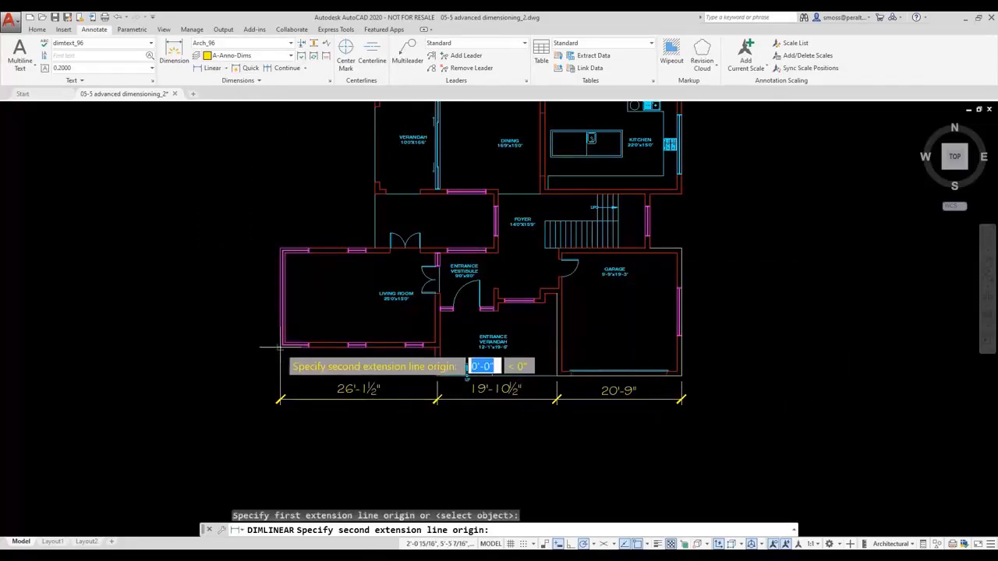
click(682, 374)
click(632, 403)
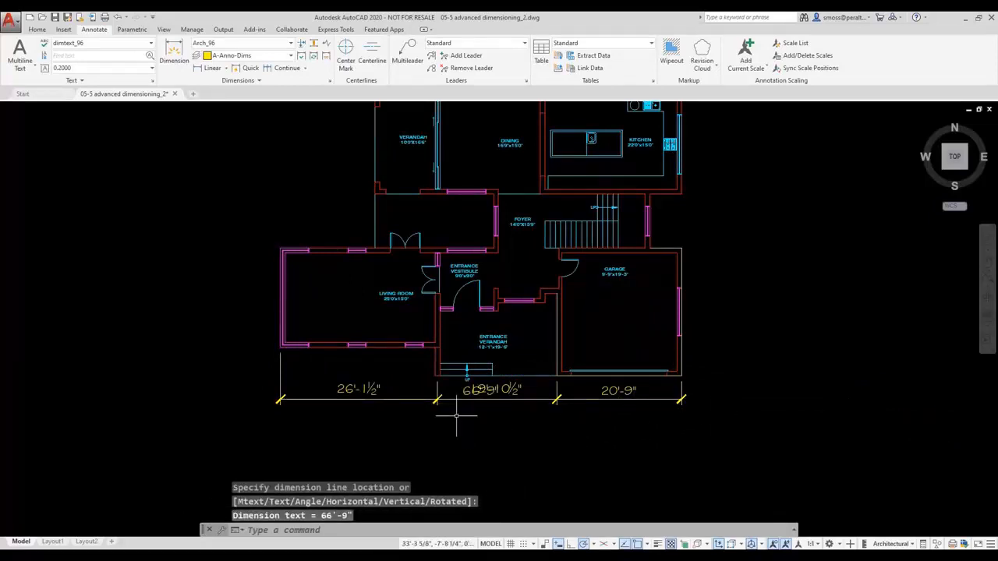
Step: Grip-stretch the overall width dimension's line slightly below the chained dimensions and clear the selection
scroll(447, 416, up, 2)
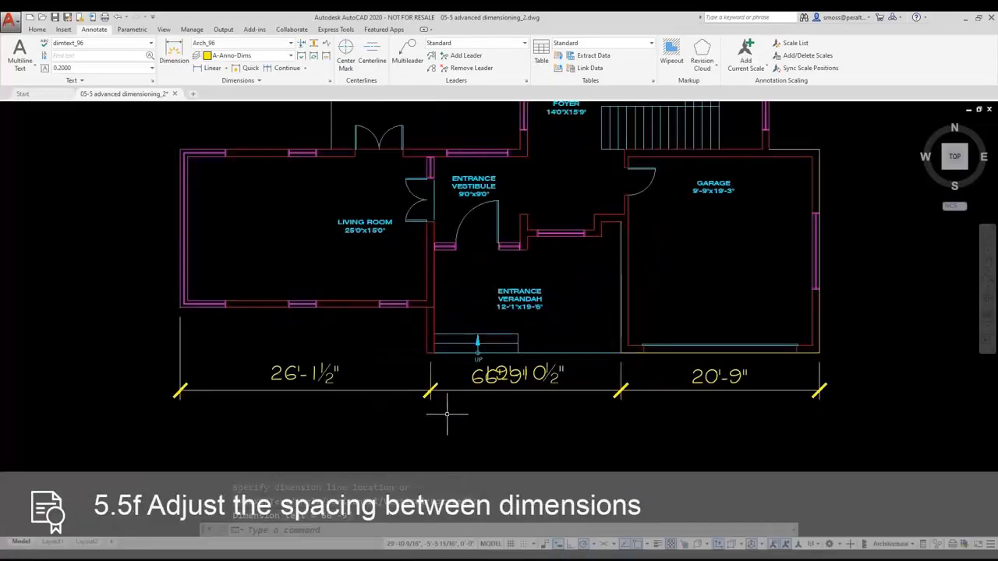
click(462, 394)
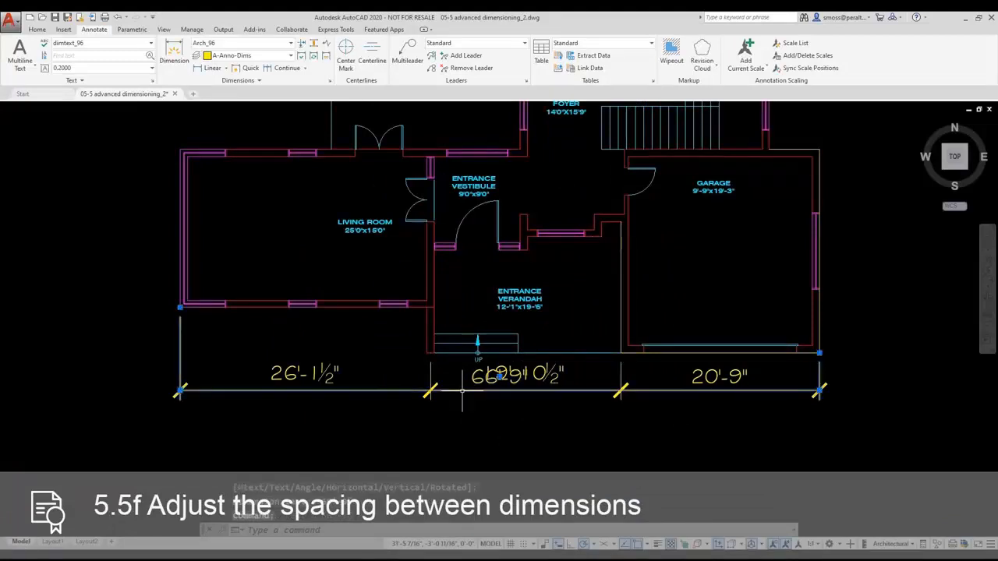
click(180, 392)
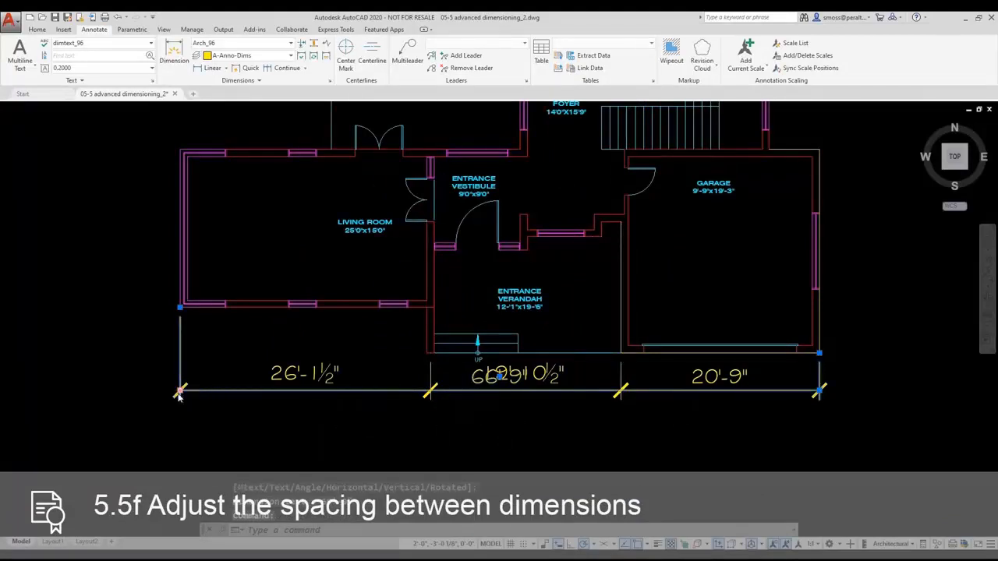
click(180, 399)
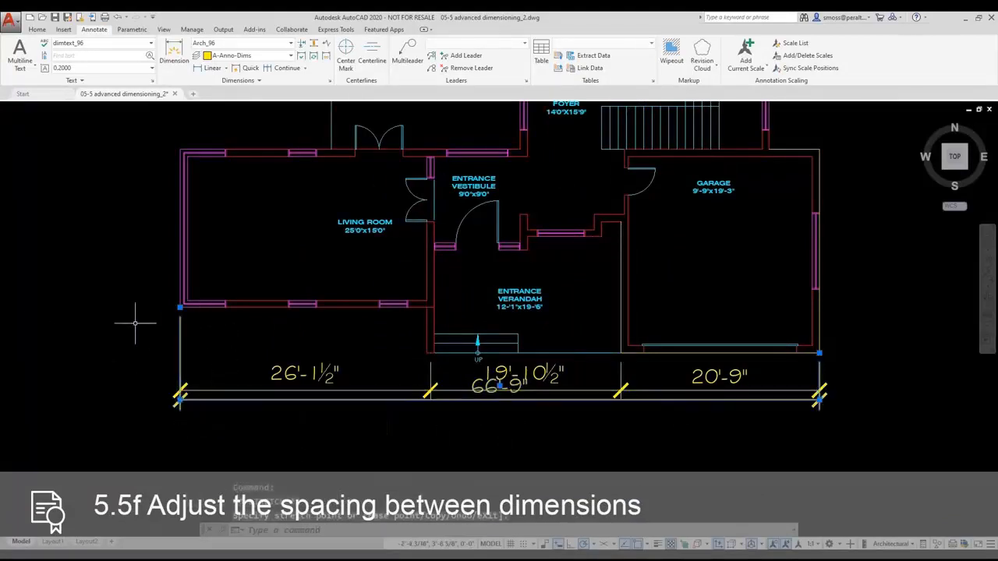
key(Escape)
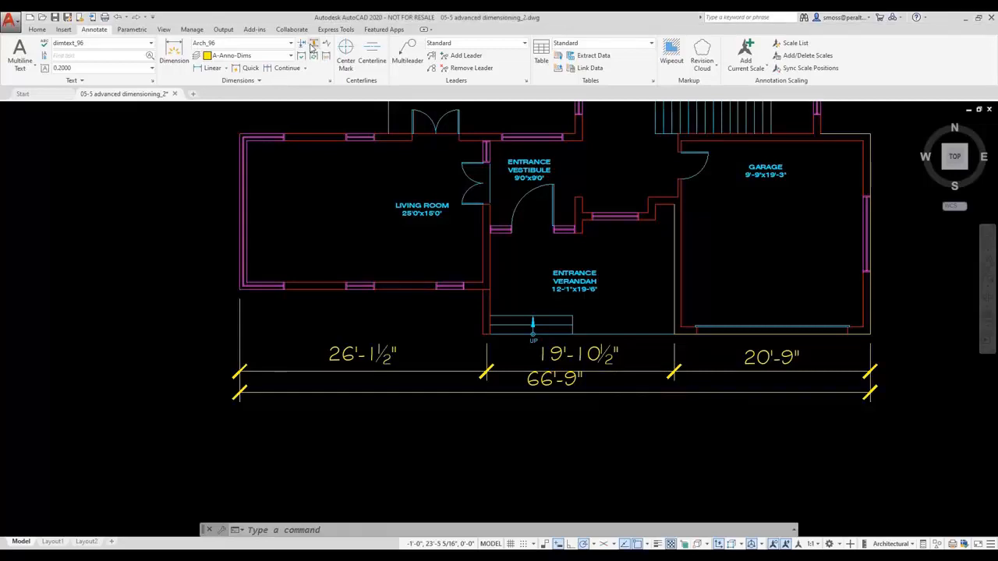
Step: Apply Auto dimension spacing to the overall width dimension, using the entrance verandah dimension as the base
click(313, 45)
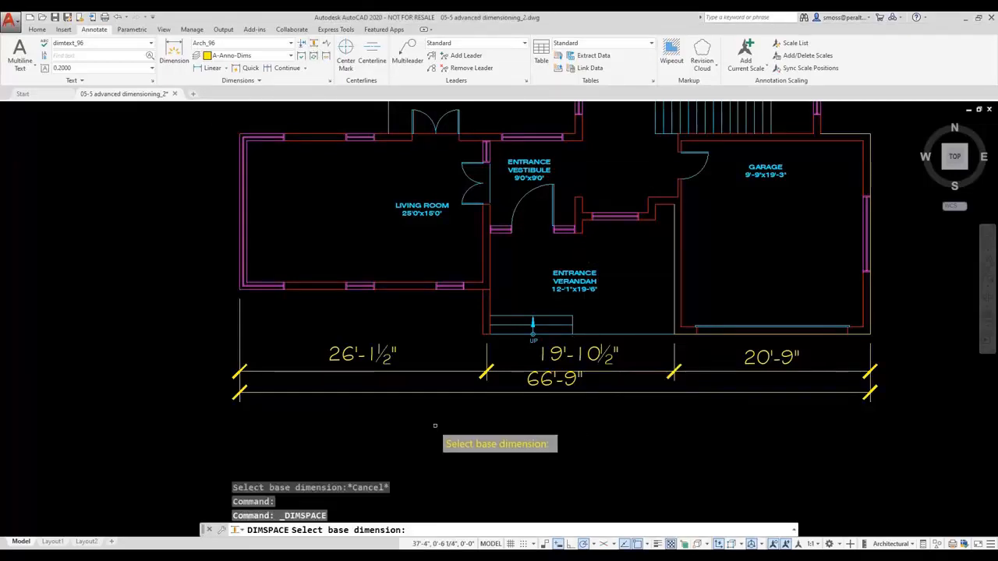
click(512, 372)
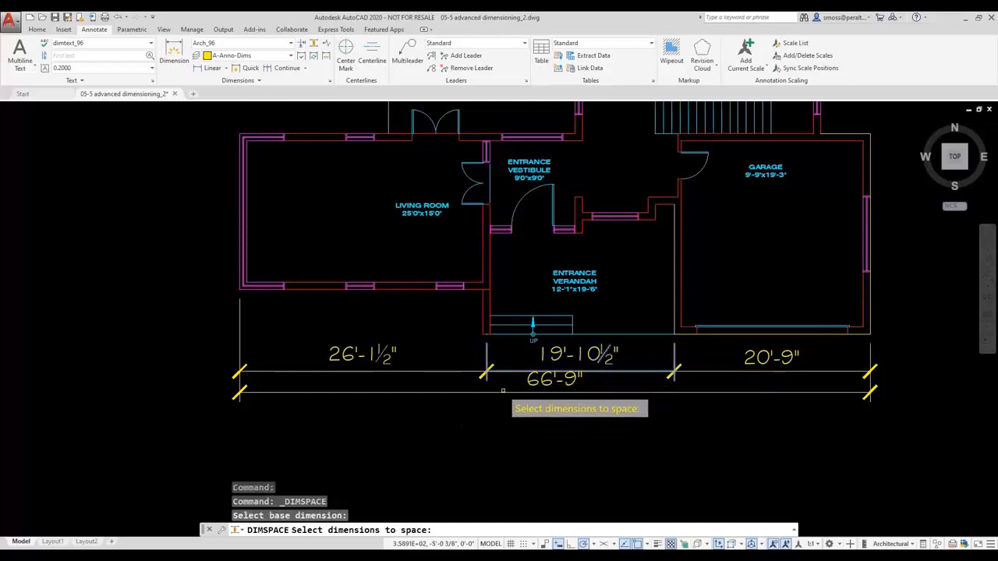
click(501, 392)
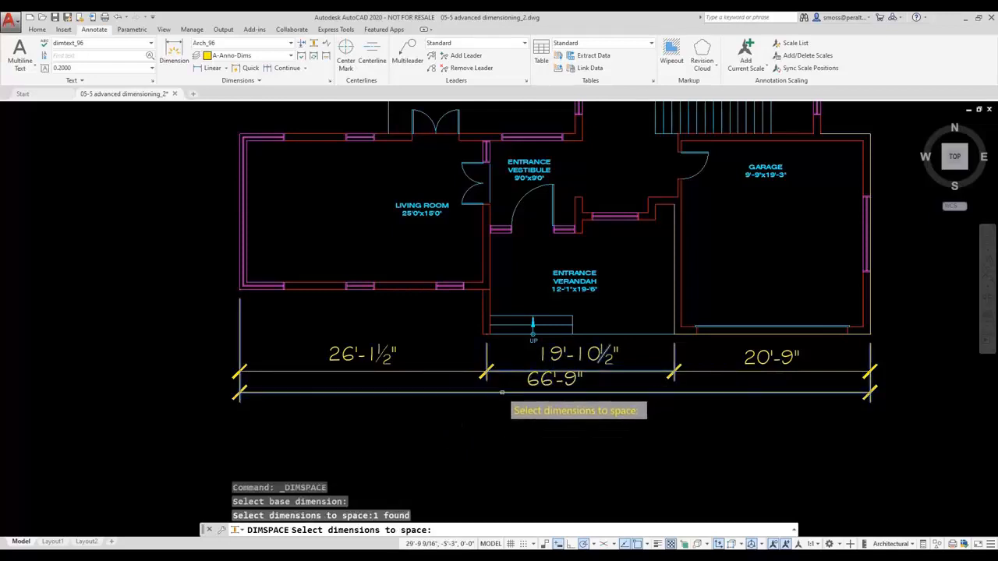
key(Return)
text(A)
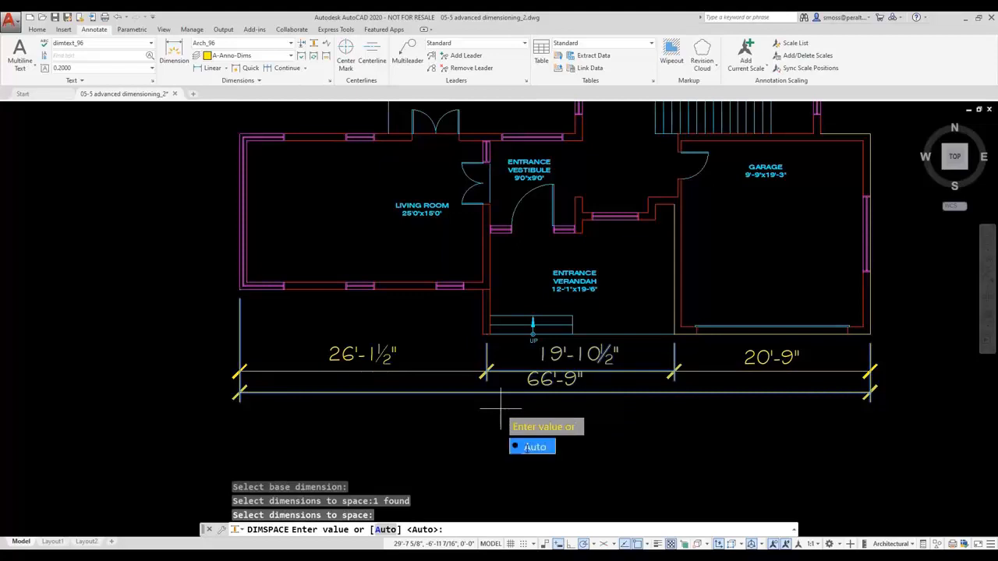
key(Return)
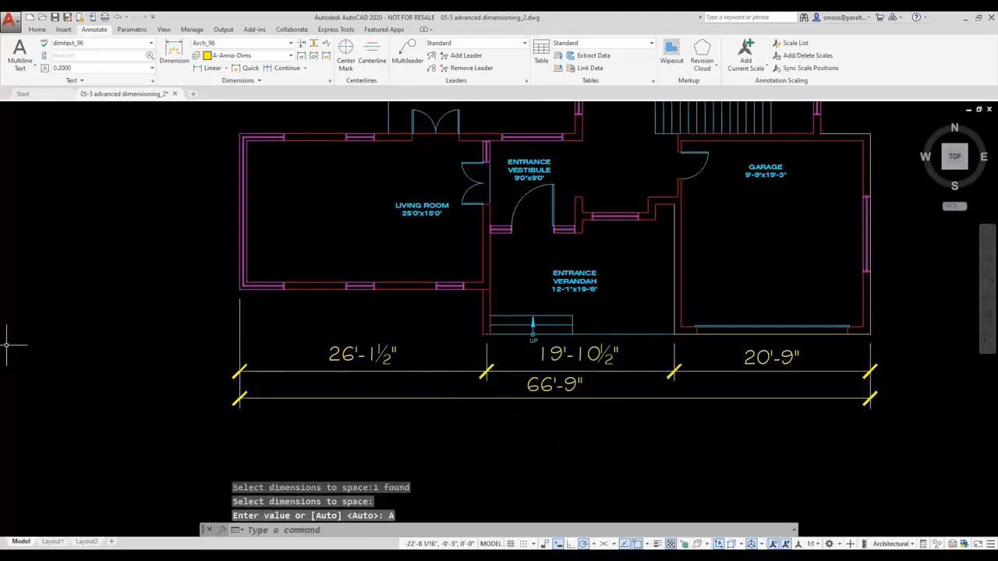
Step: Add a vertical linear dimension by selecting the living room's left exterior wall, placing it outside the plan
scroll(334, 498, down, 4)
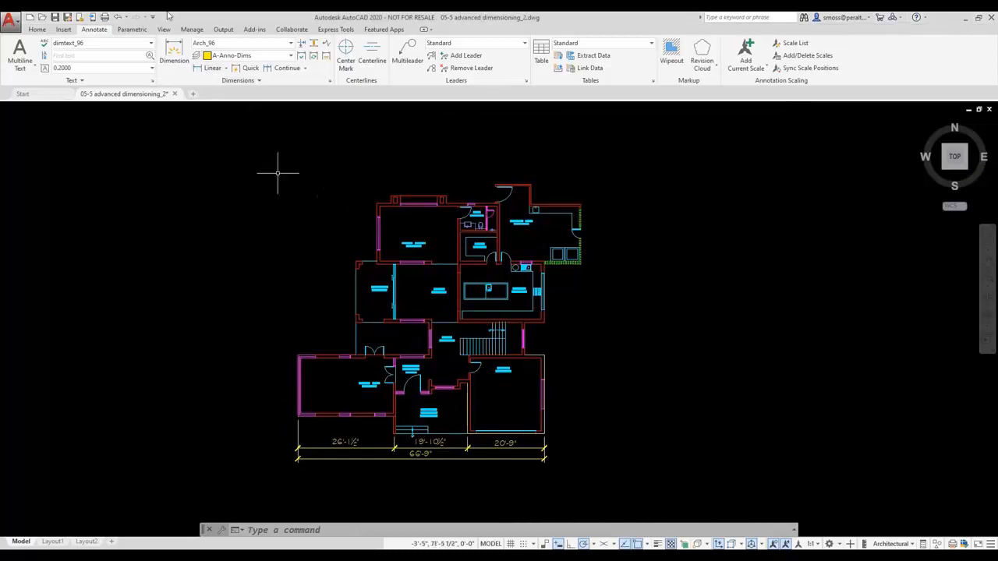
click(194, 72)
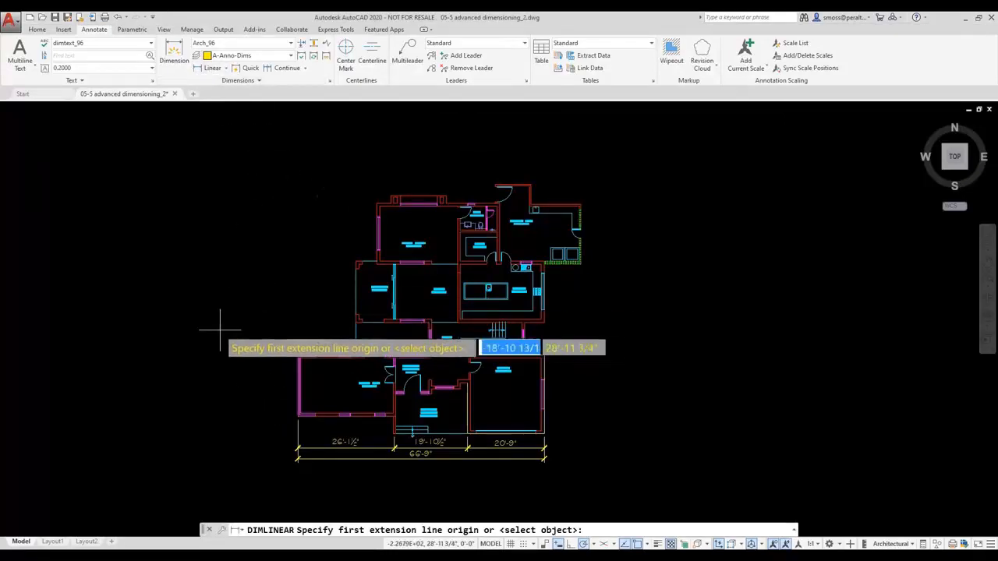
key(Return)
click(298, 402)
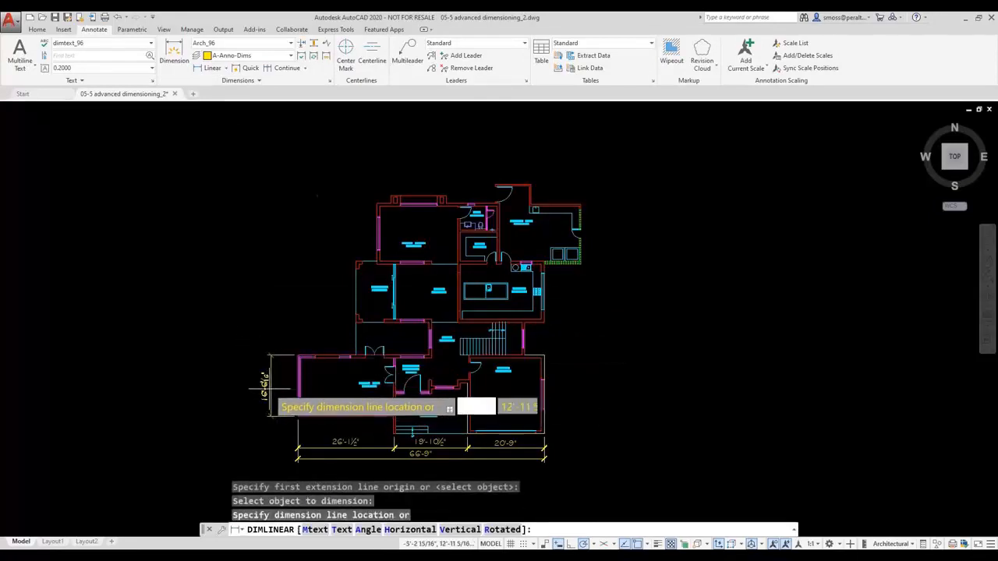
click(268, 378)
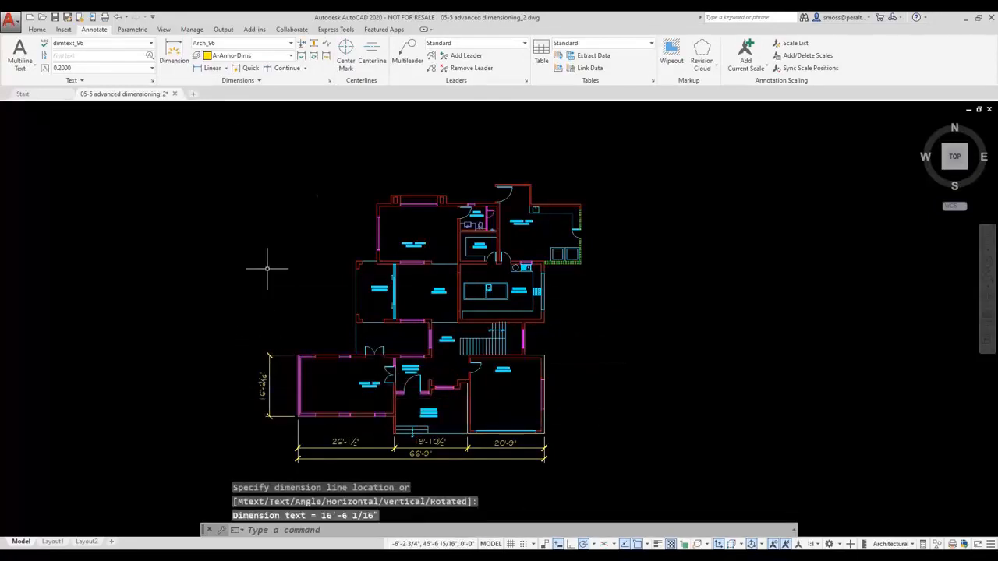
Step: Continue the vertical dimension up the plan to the verandah's lower and upper corners and the formal living room's upper-left corner
click(287, 68)
click(357, 321)
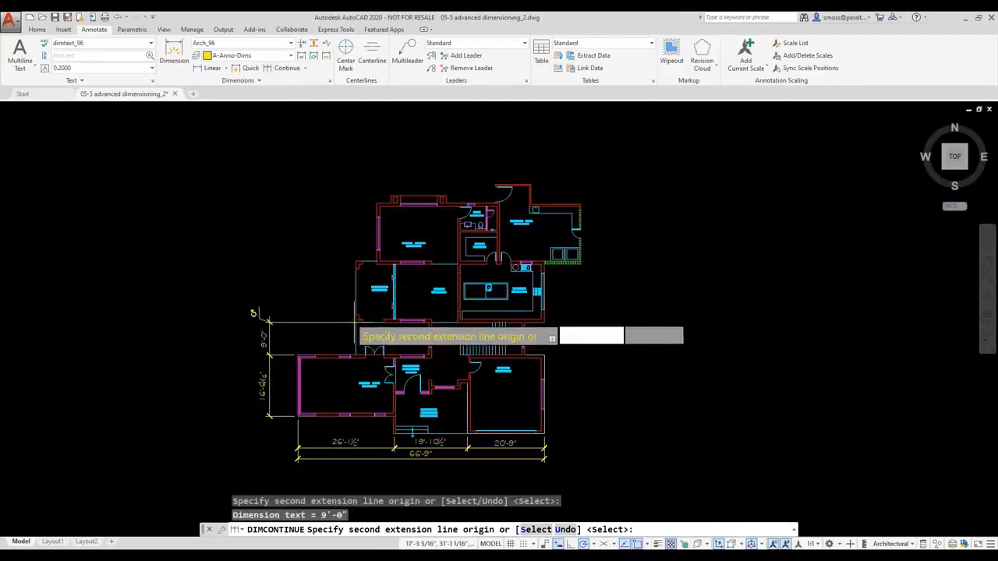
click(354, 261)
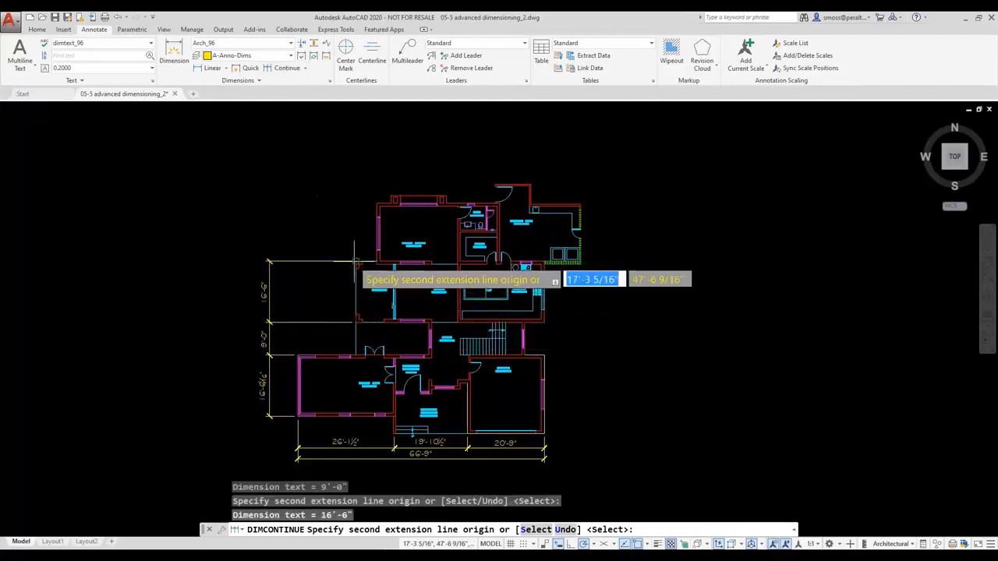
click(365, 200)
key(Return)
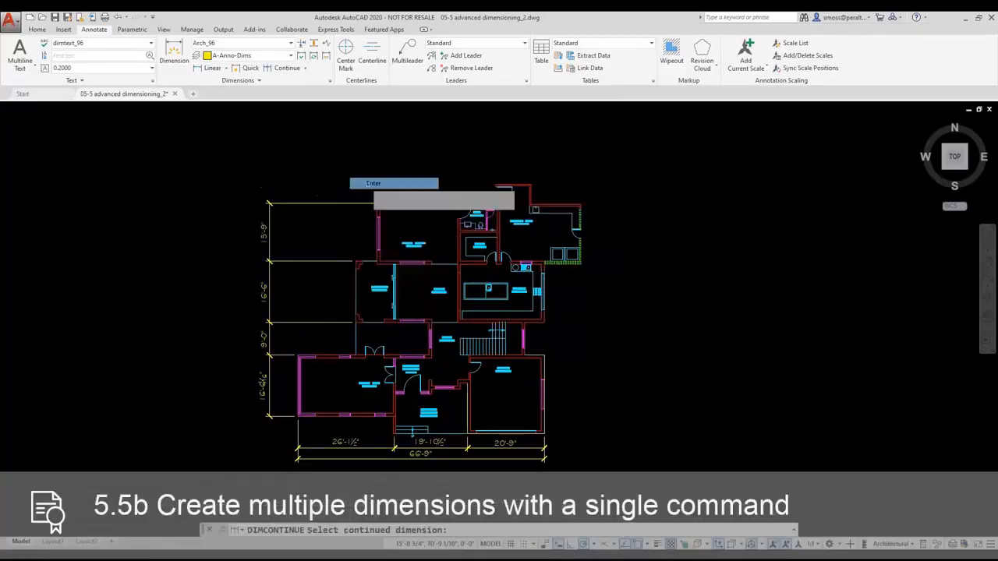
key(Return)
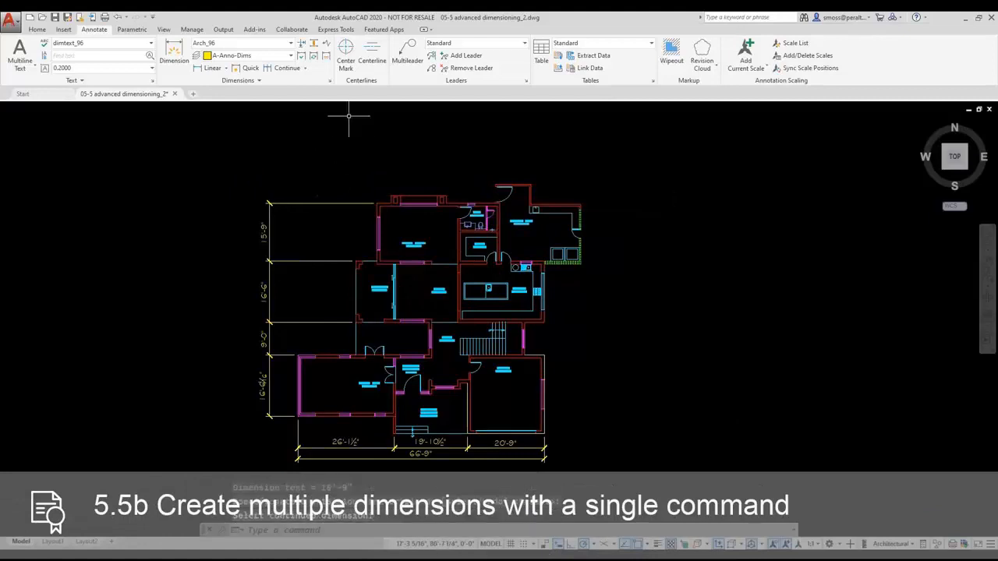
Step: Add a horizontal linear dimension above the plan from the formal living room's upper-left corner to the left edge of its projecting bay
right_click(319, 142)
mouse_move(354, 159)
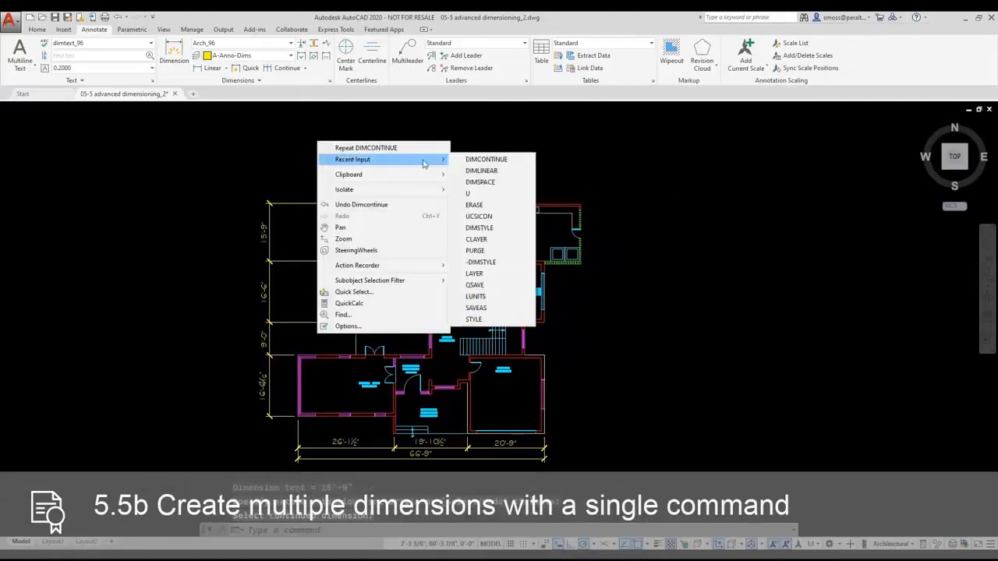
click(480, 171)
scroll(390, 198, up, 3)
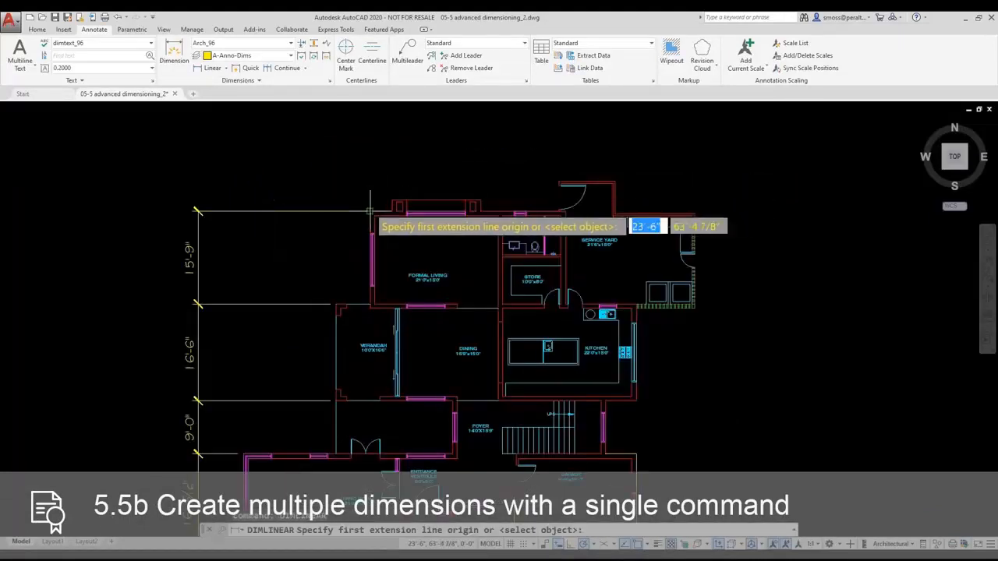
click(370, 210)
click(391, 206)
click(387, 155)
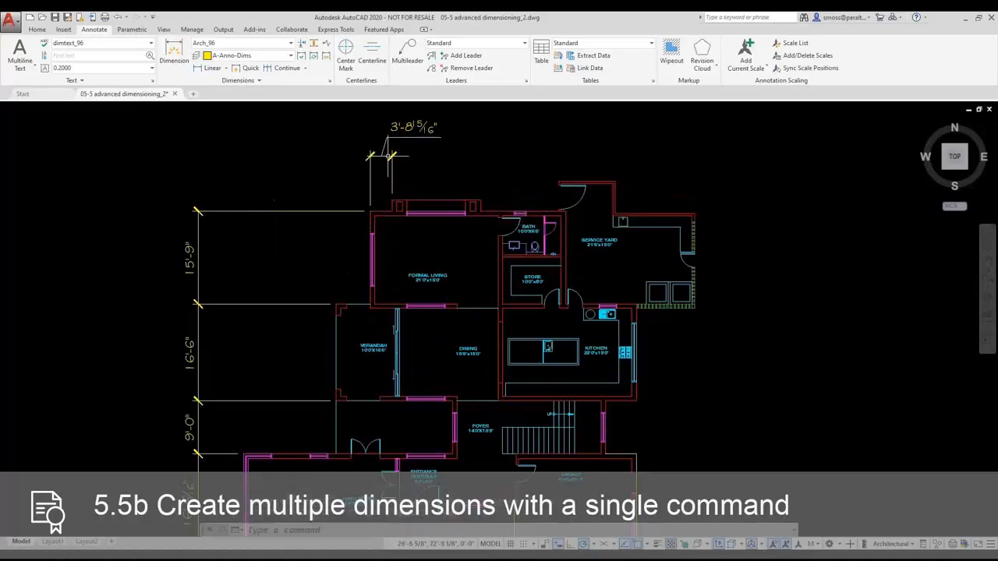
Step: Continue the horizontal dimension across the bay's right corner, the service yard entrance's two upper corners and the service yard's upper-right corner
click(282, 68)
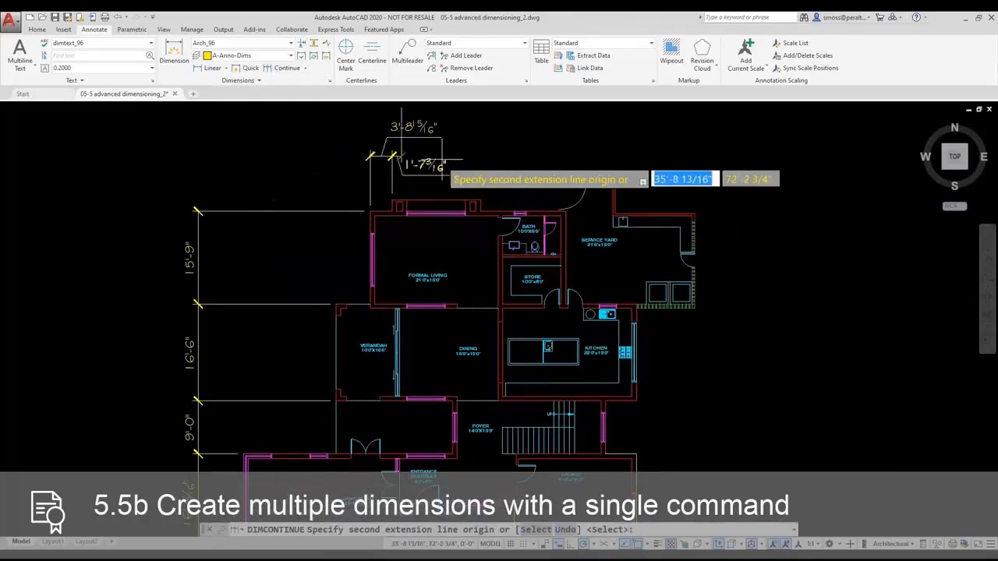
click(480, 199)
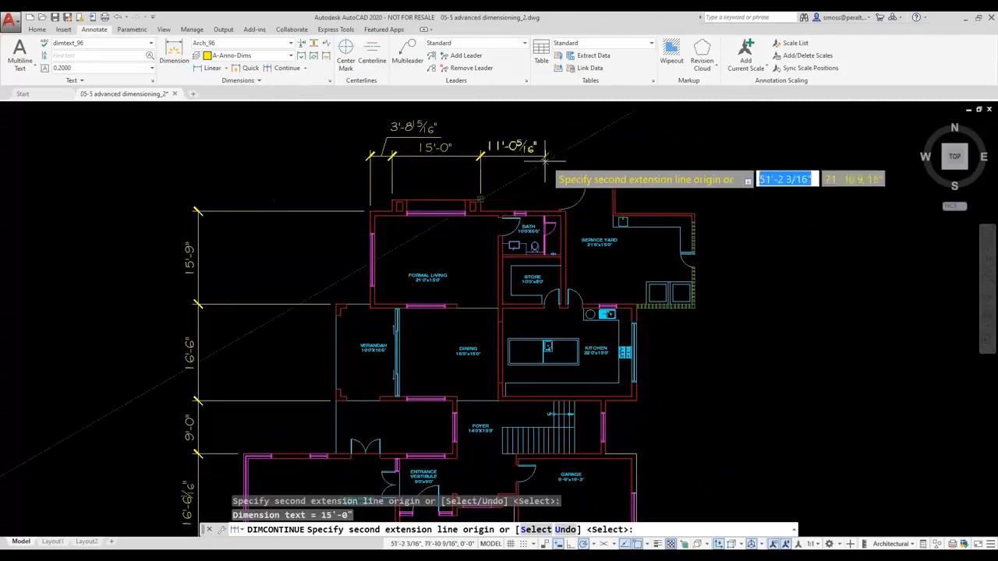
click(558, 185)
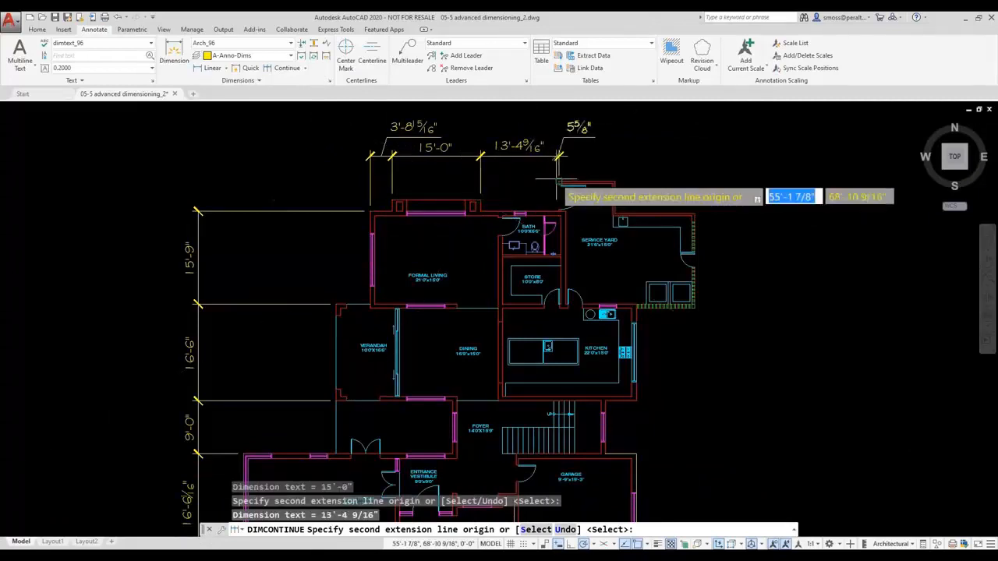
click(615, 180)
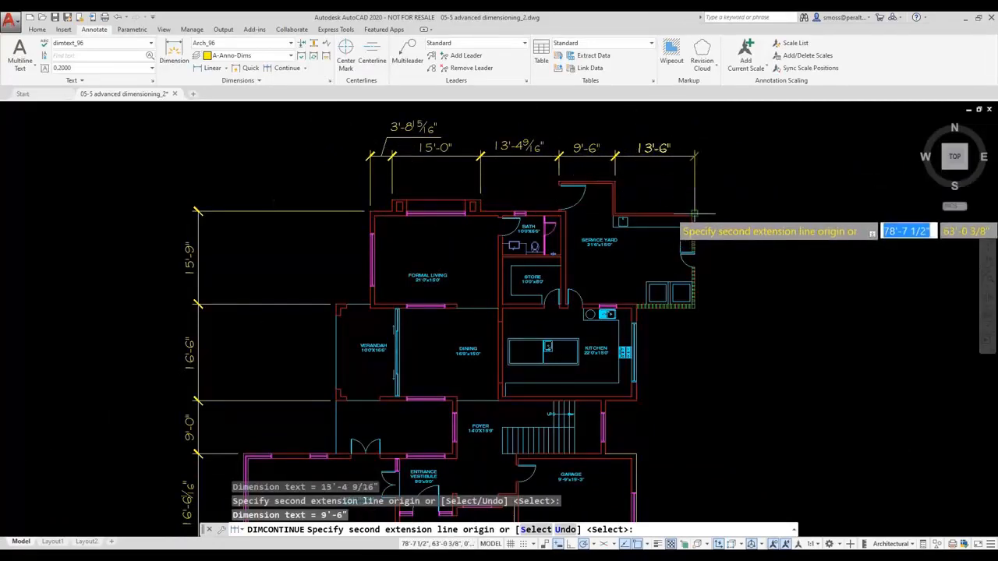
click(694, 212)
right_click(725, 209)
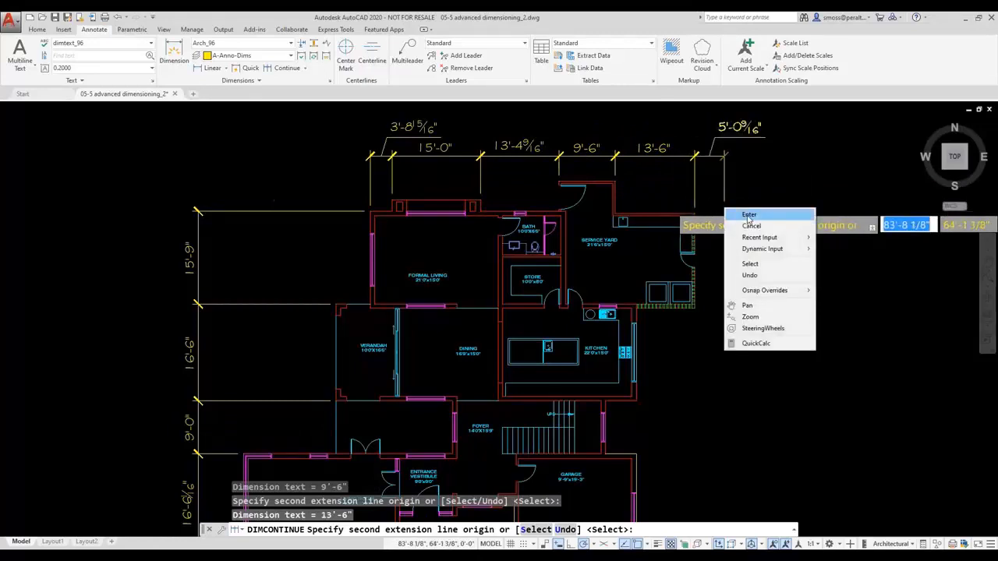
click(749, 215)
key(Return)
click(728, 213)
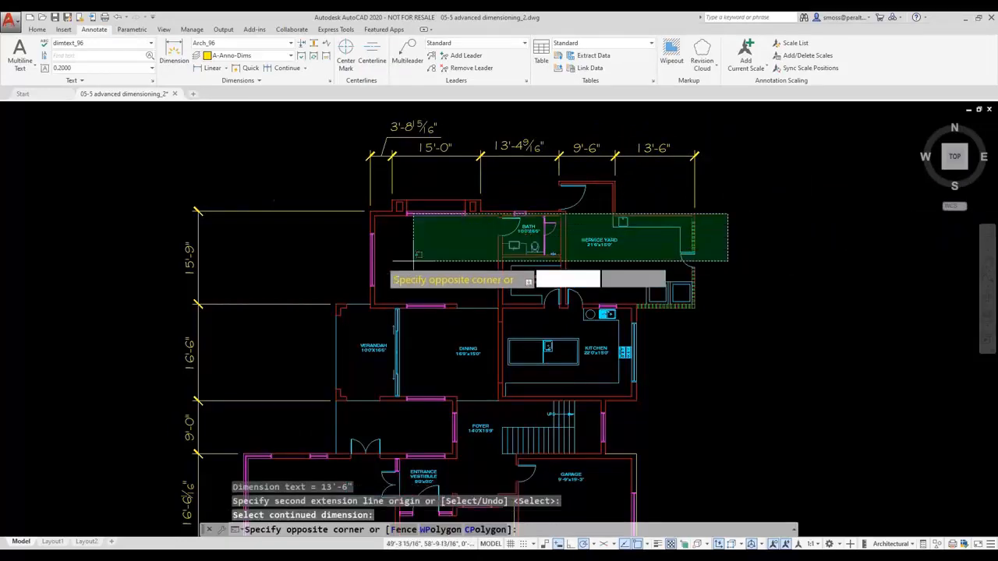
click(784, 228)
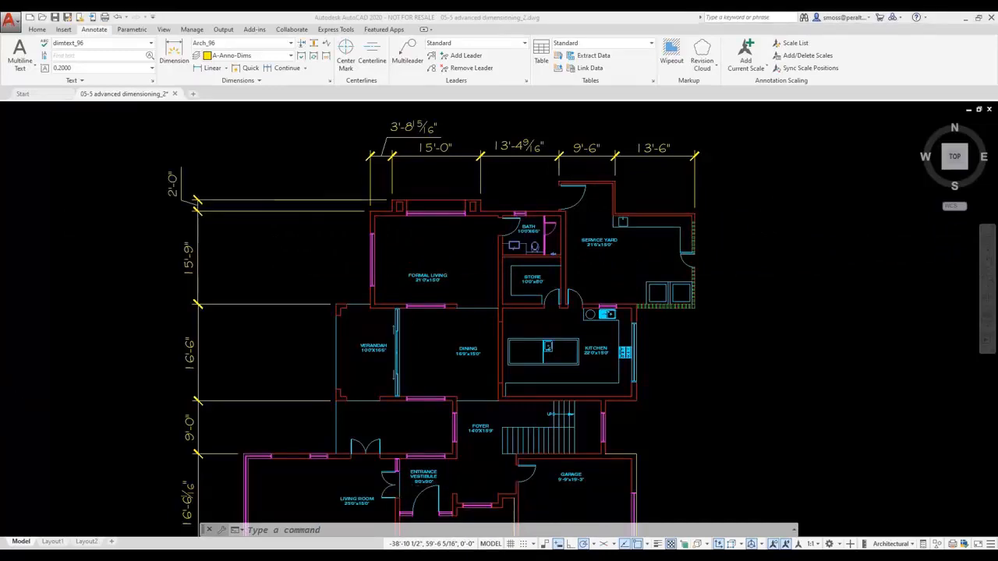
Step: Apply an Auto dimension break to the 2'-0" dimension where its extension line crosses the vertical one near the formal living room
click(257, 153)
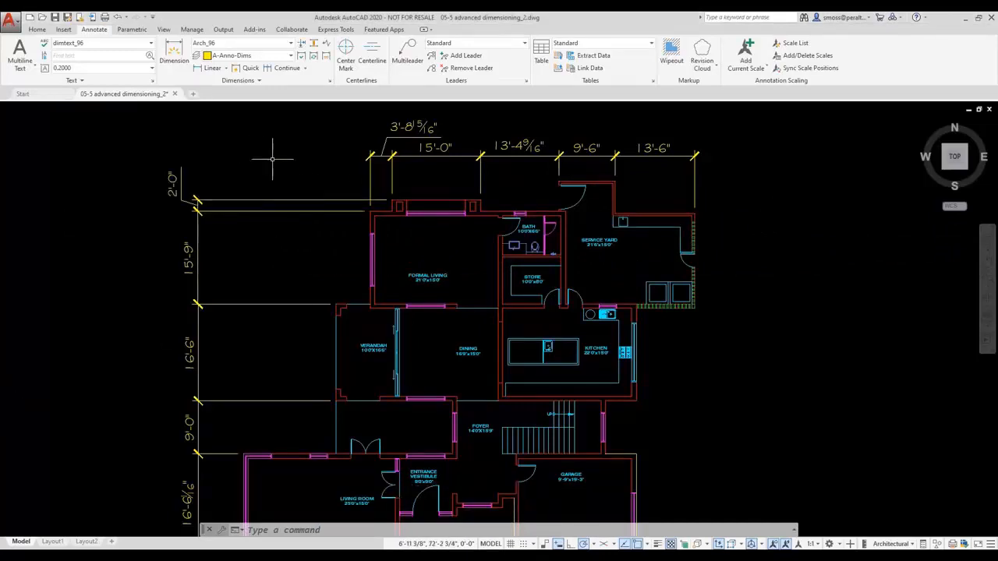
scroll(347, 188, up, 2)
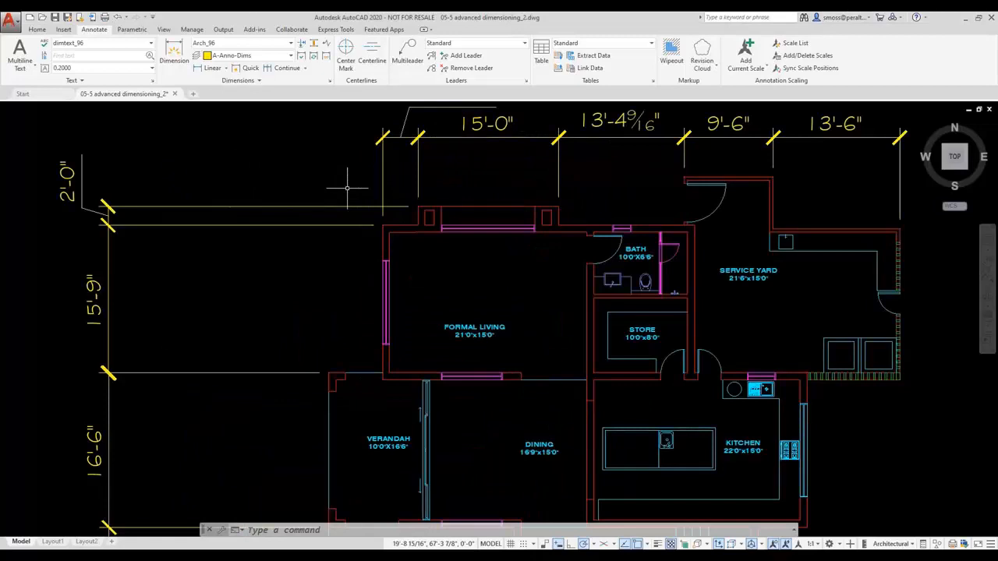
click(302, 45)
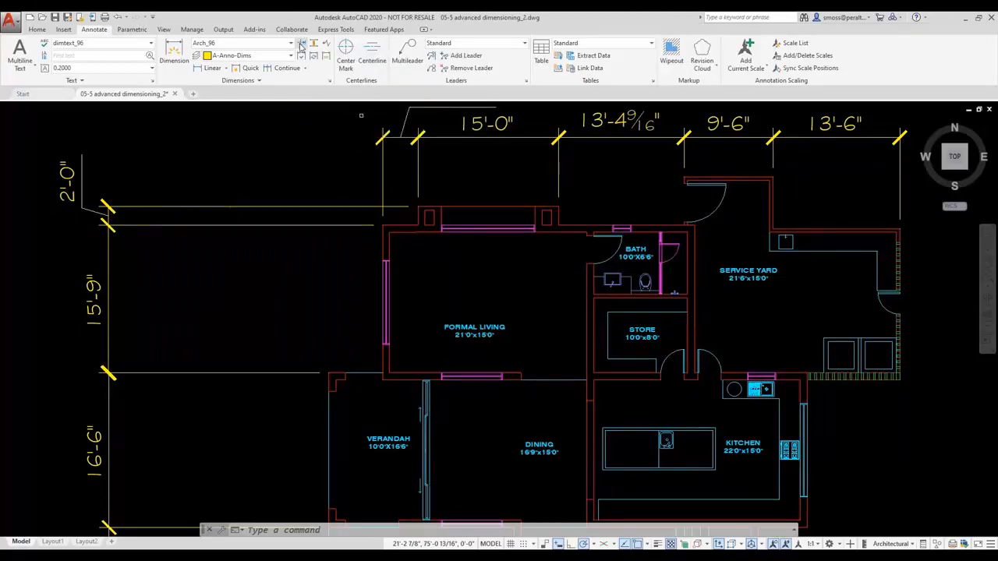
scroll(349, 168, up, 2)
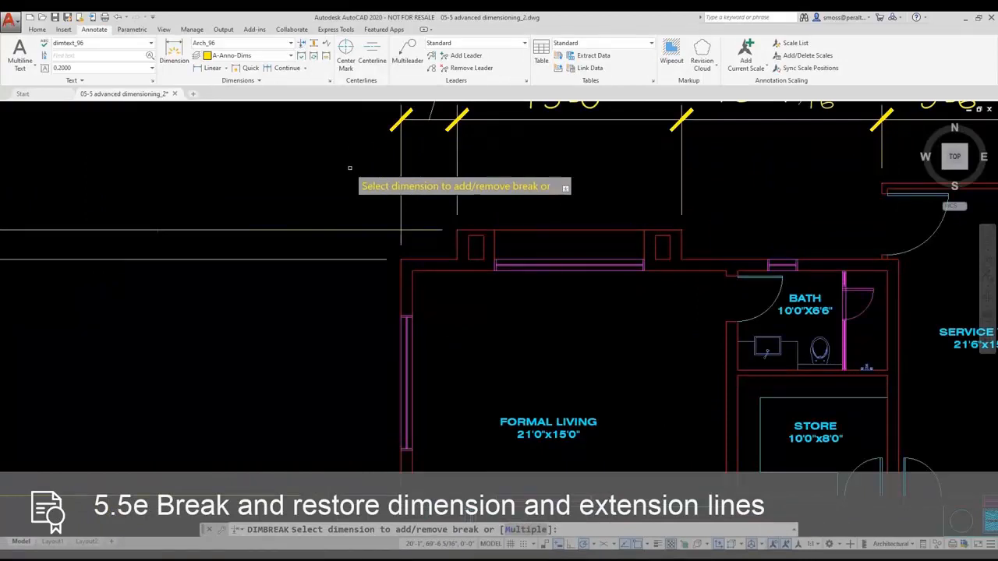
click(382, 230)
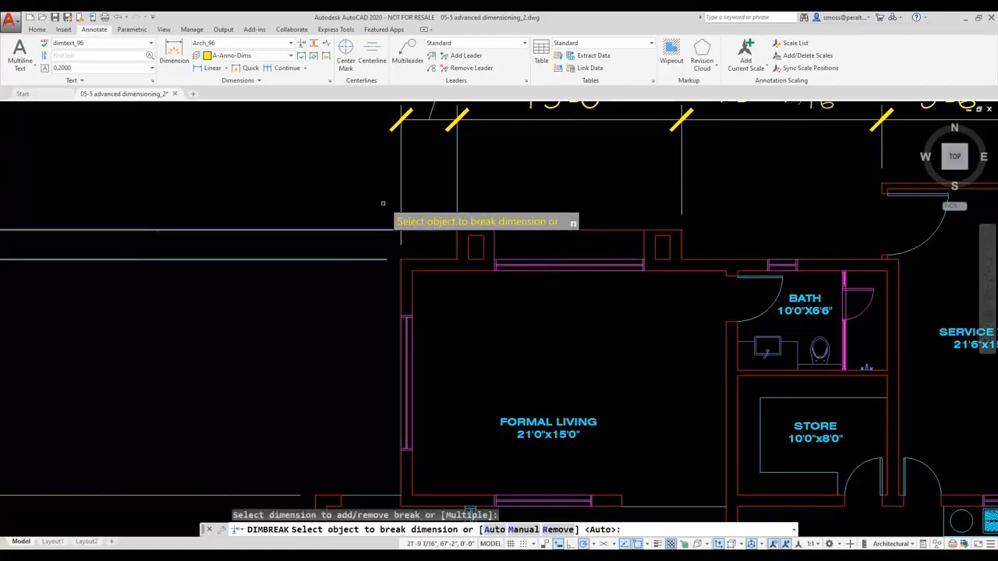
right_click(365, 196)
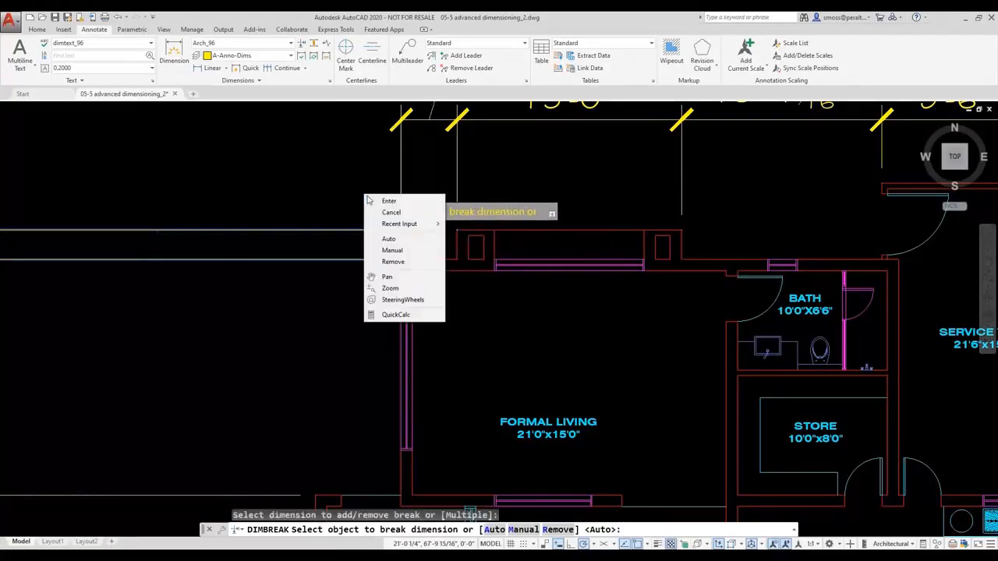
click(388, 202)
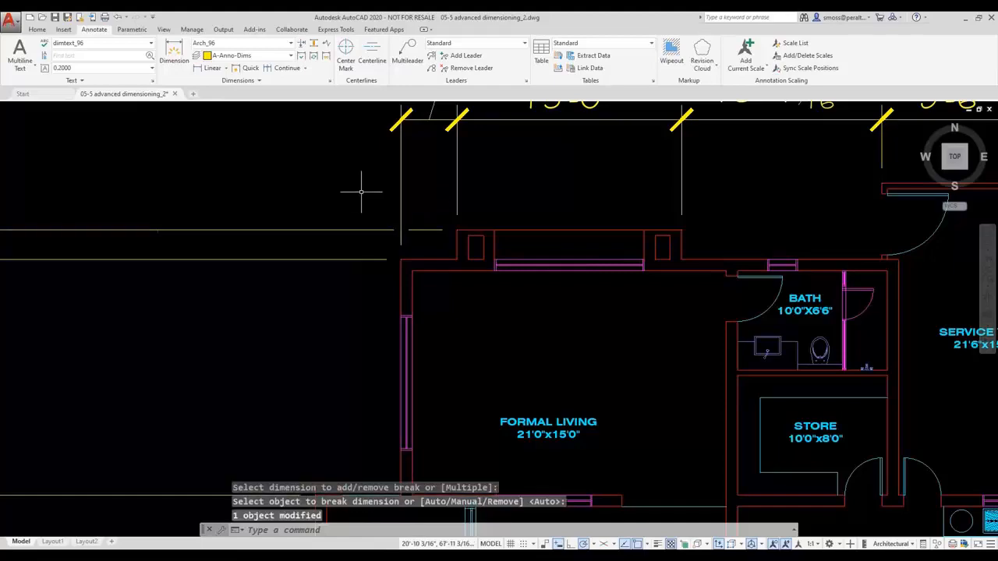
scroll(361, 191, down, 5)
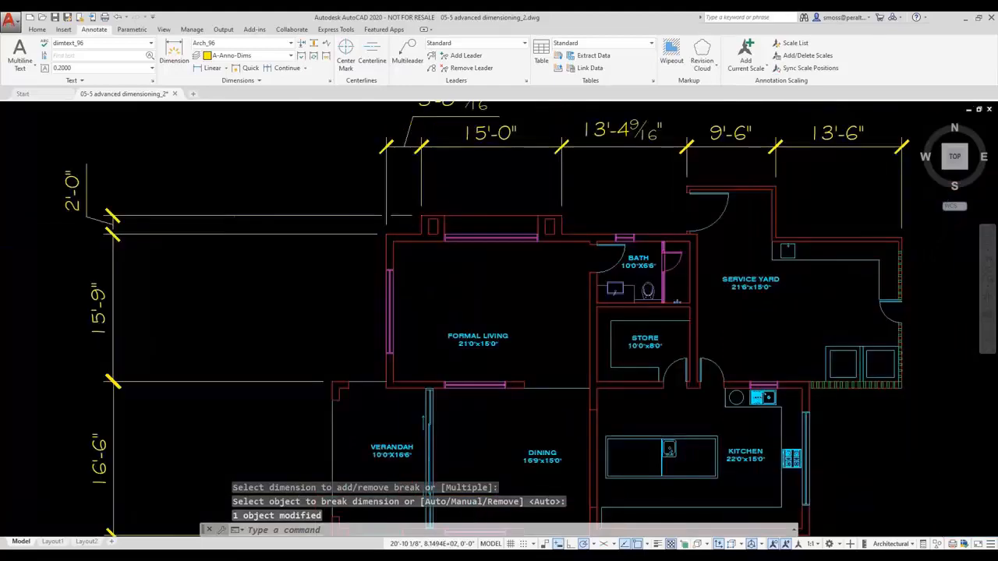
scroll(358, 193, up, 5)
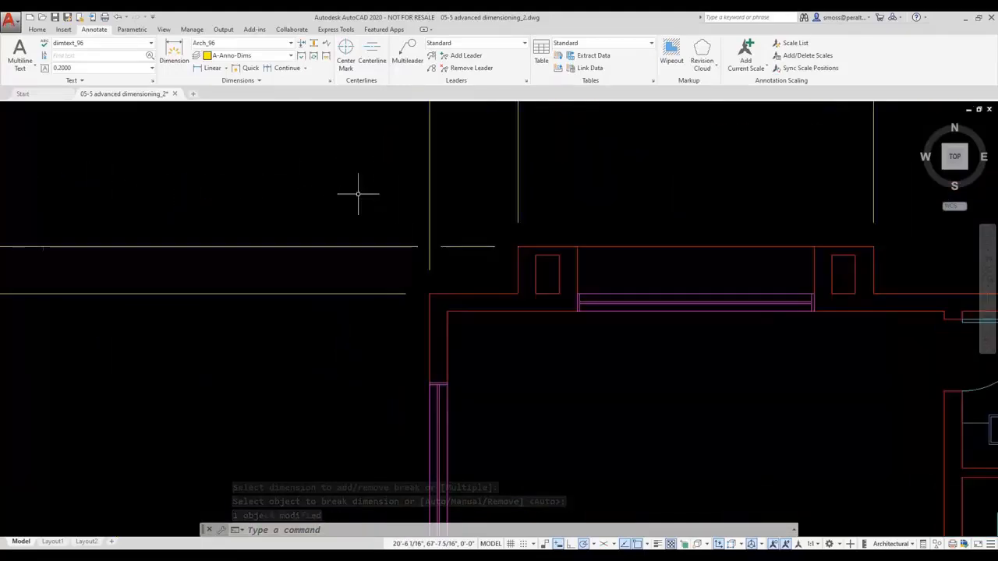
Step: Stretch the upper extension origin of the service yard's vertical dimension to the yard's upper-right exterior corner and clear the selection
scroll(358, 193, down, 5)
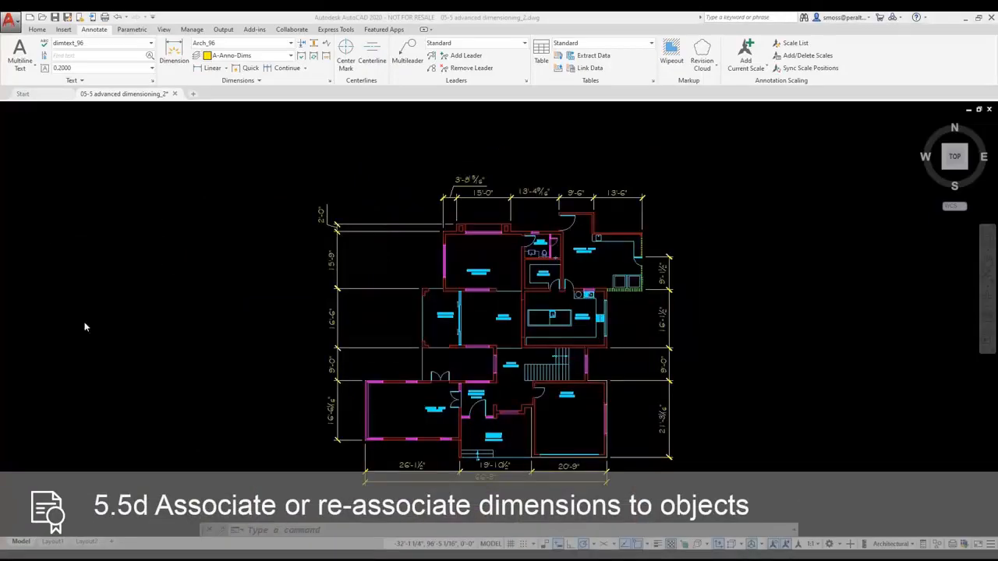
scroll(674, 241, up, 4)
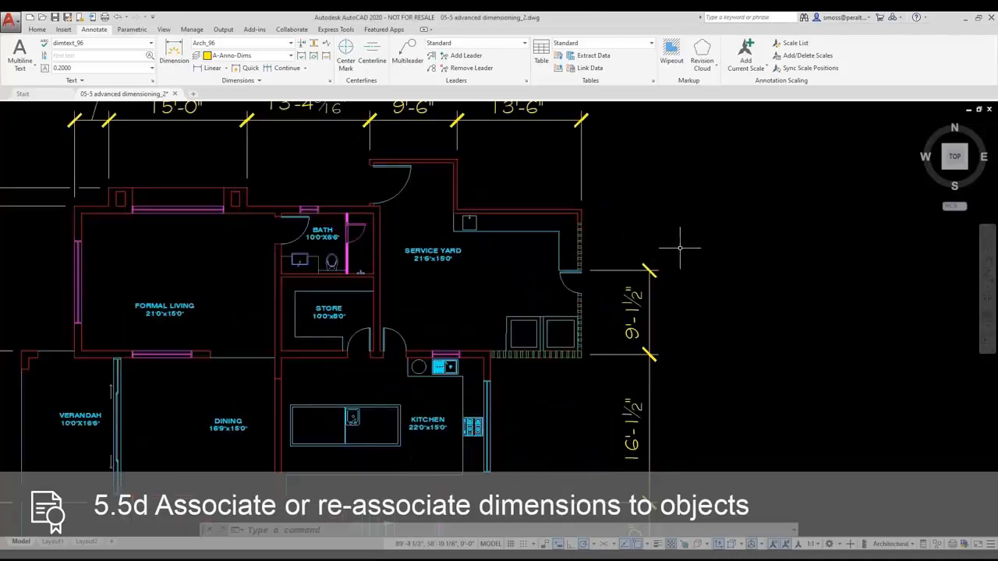
click(621, 270)
click(580, 269)
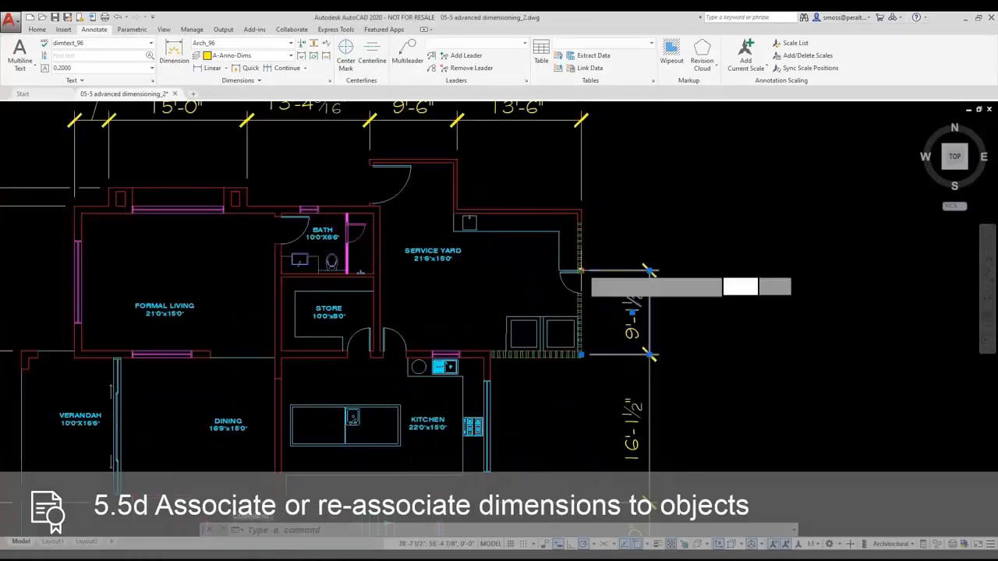
click(581, 208)
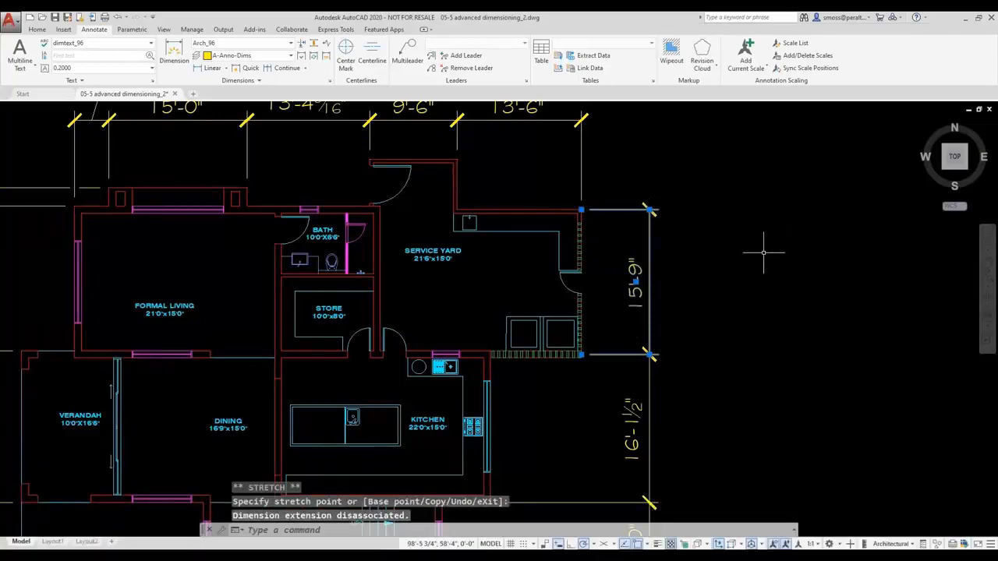
key(Escape)
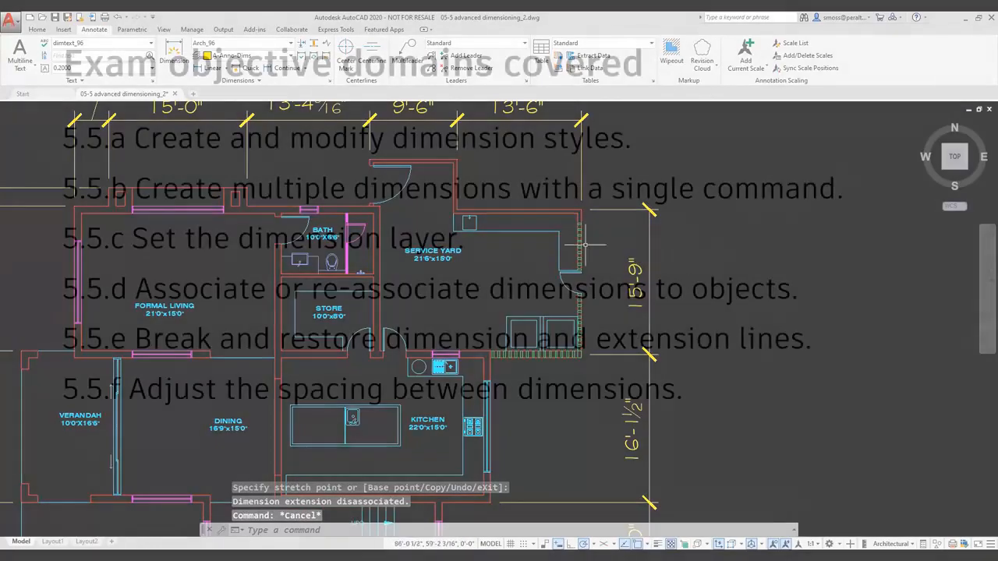
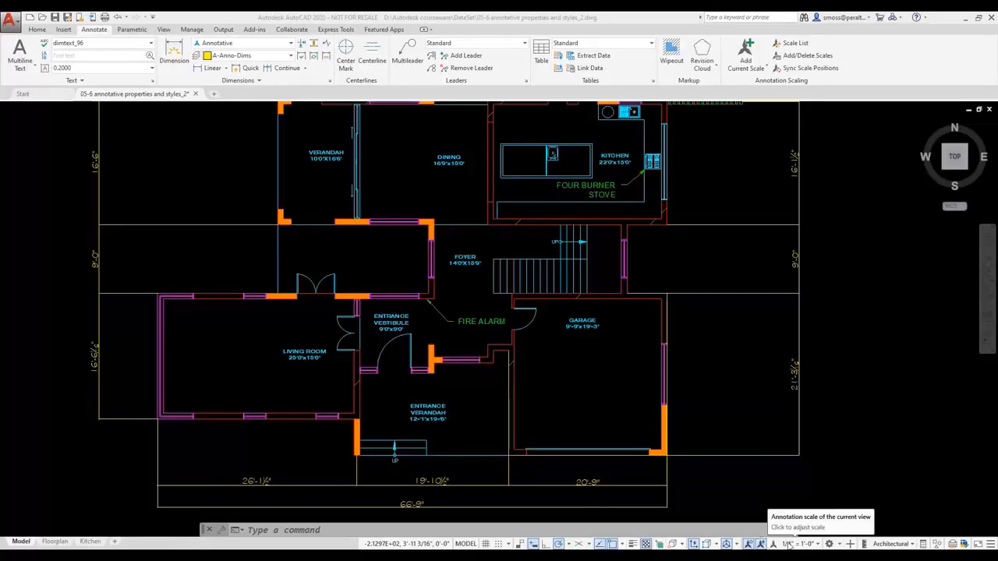
Step: Review the annotation scales available for the current view
click(817, 544)
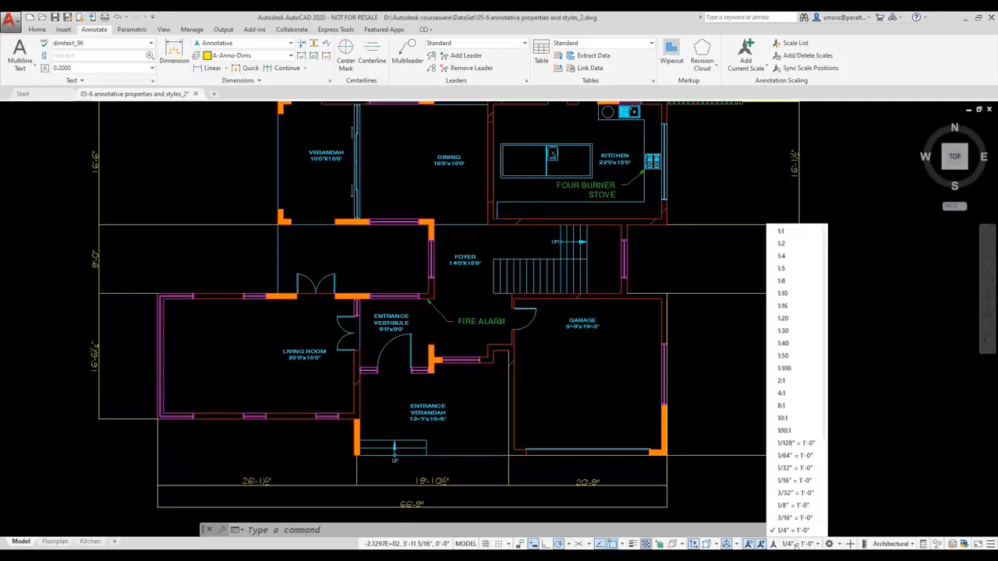
click(862, 475)
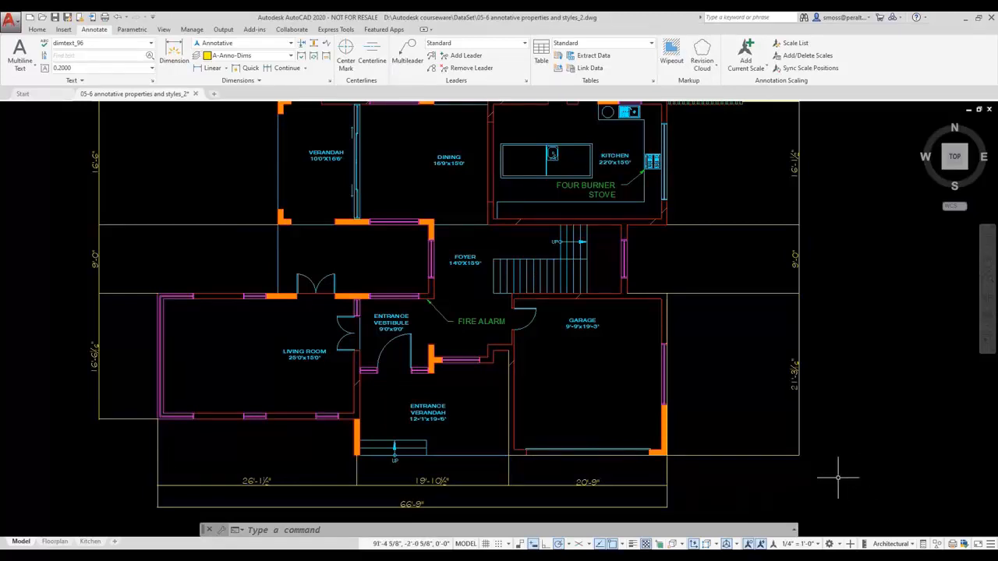
Step: Turn on Quick Properties, check the living room label's text style and clear the selection
click(922, 544)
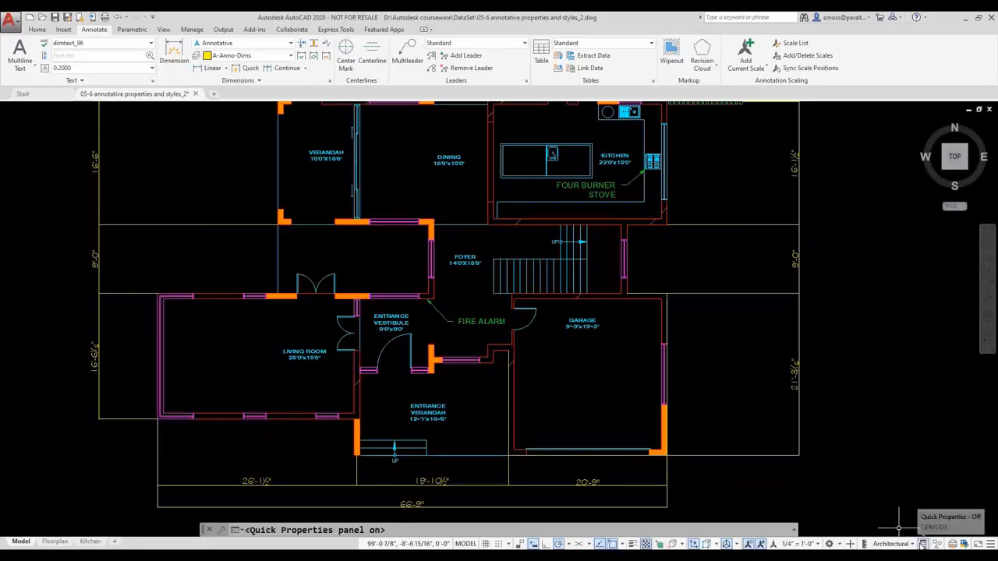
click(296, 355)
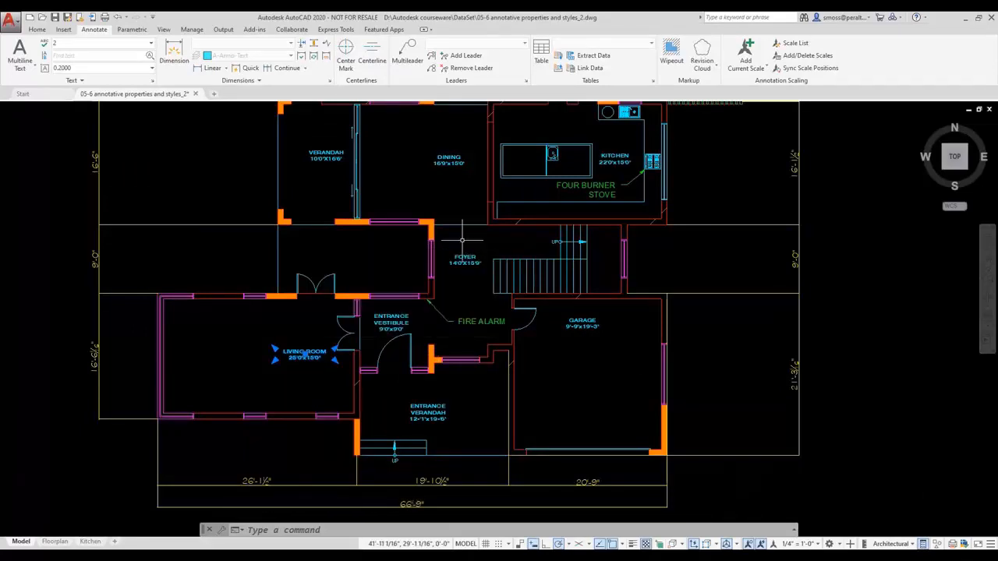
key(Escape)
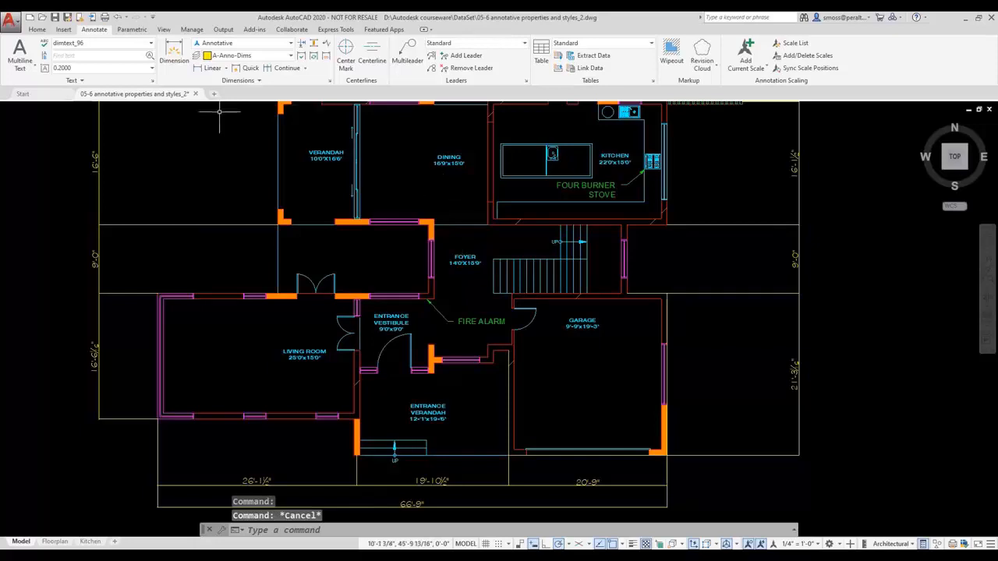
Step: Make text style 2 annotative with a paper text height of 3/16" and apply the change
click(36, 29)
click(285, 81)
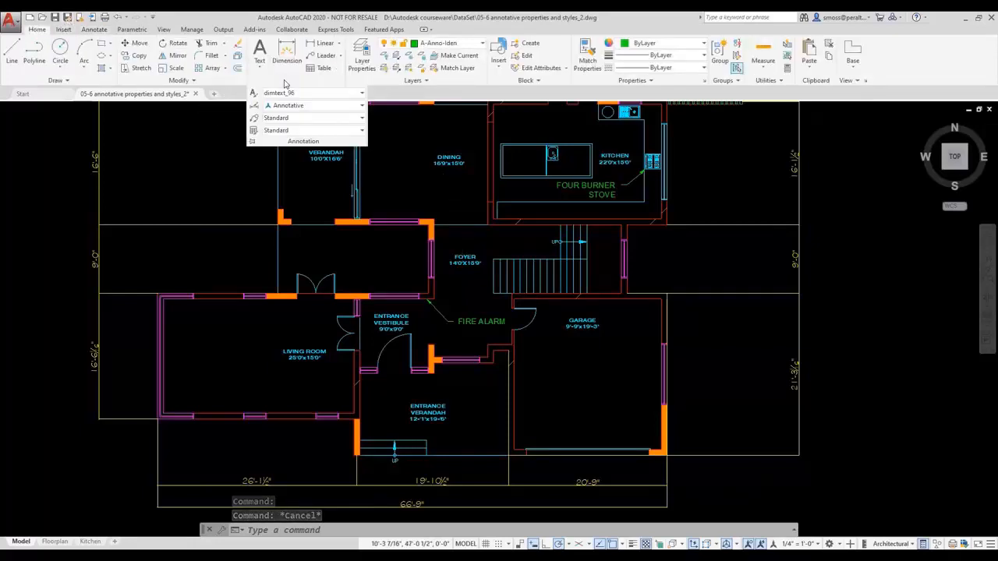
click(253, 94)
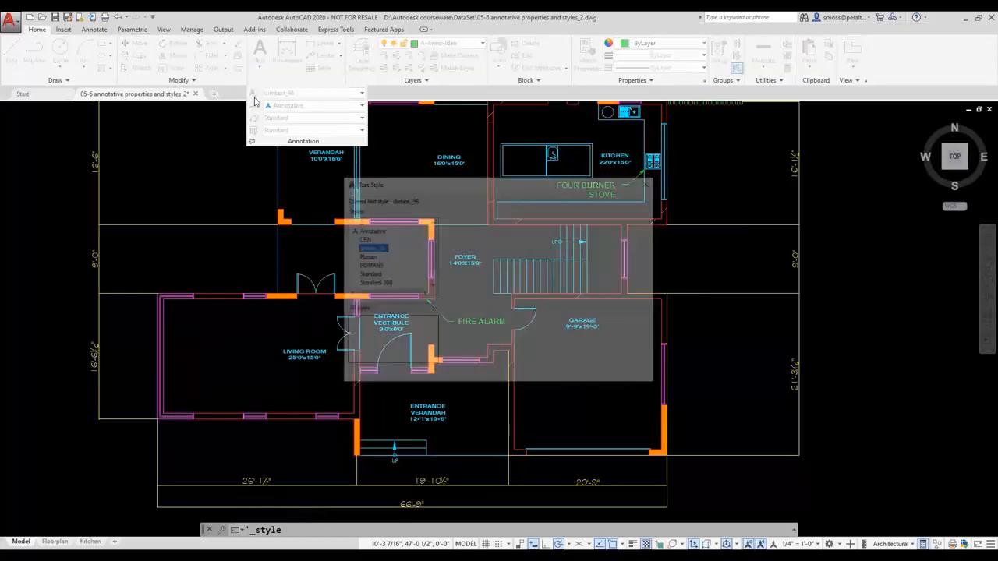
click(359, 222)
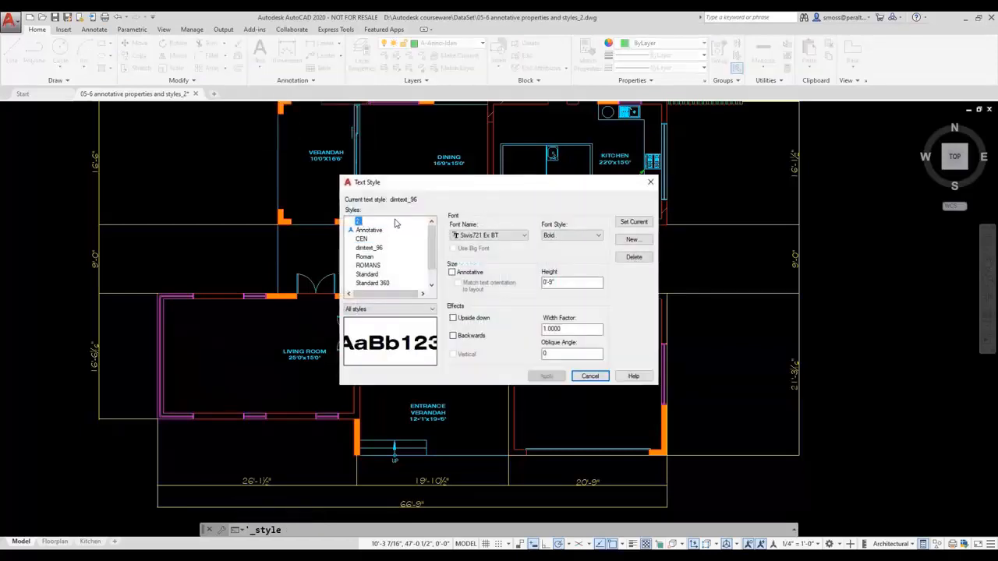
click(452, 272)
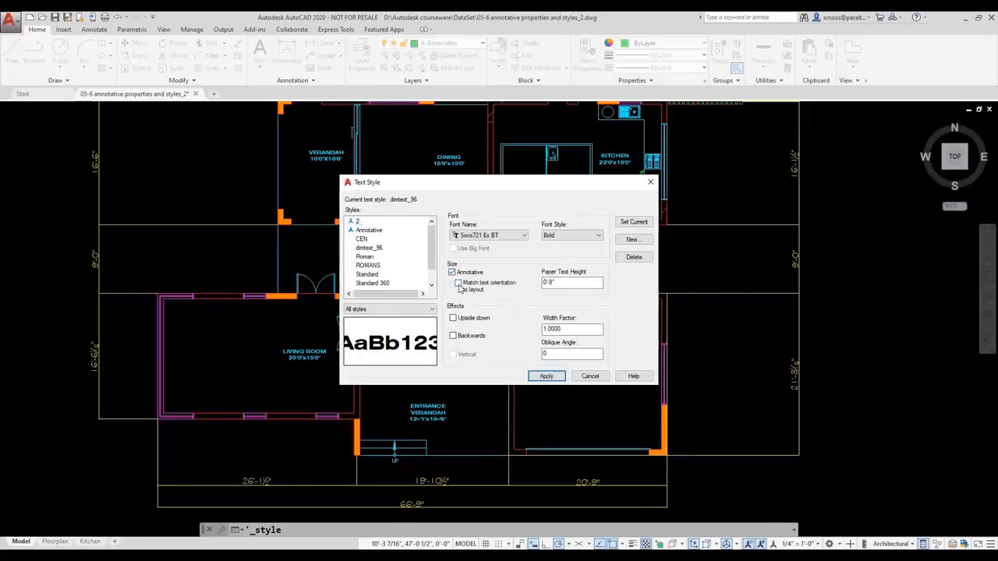
click(551, 283)
key(BackSpace)
text(3/16)
click(551, 377)
click(593, 376)
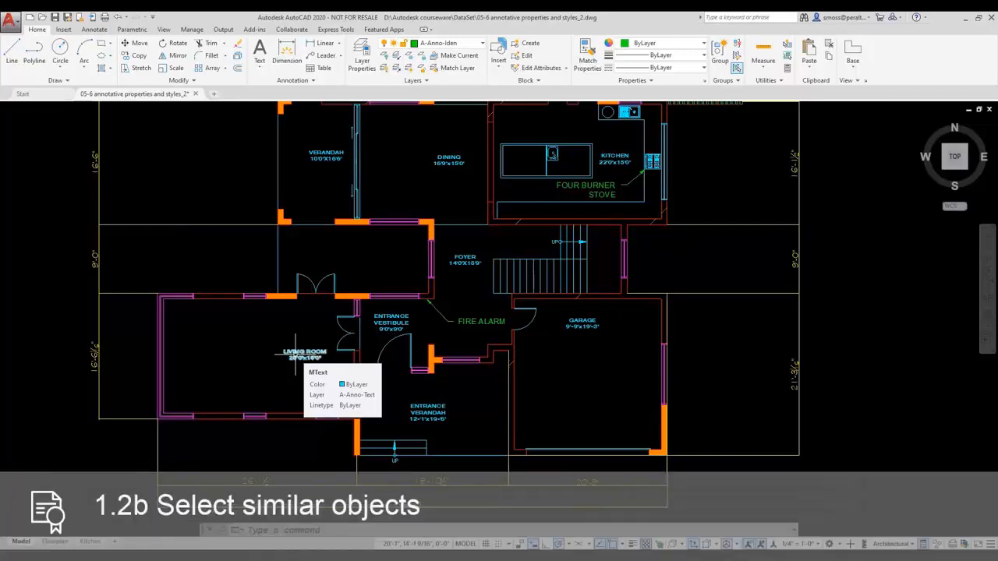
Step: Select all text similar to the living room label, set its Annotative property to Yes and clear the selection
click(295, 353)
right_click(296, 354)
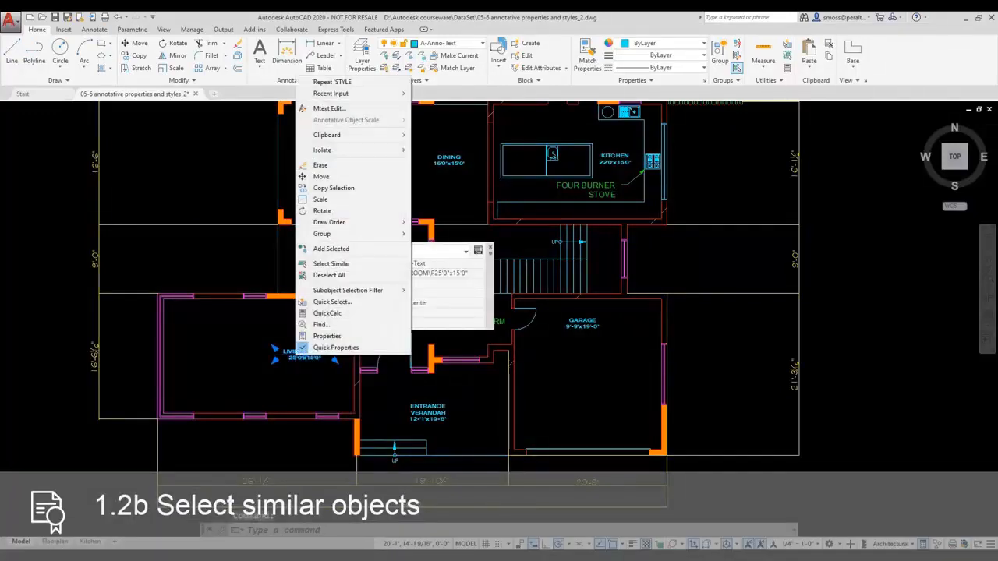
click(369, 266)
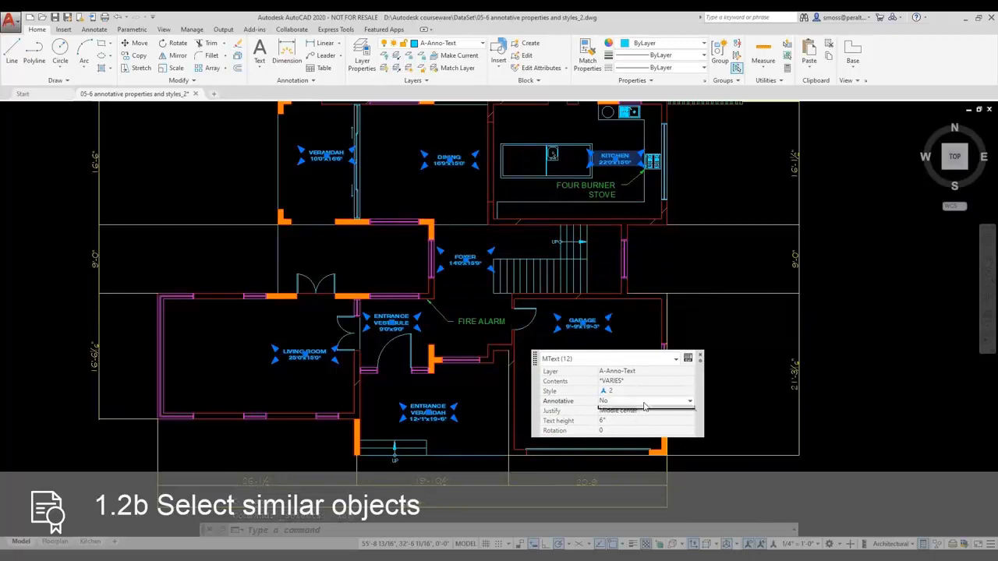
click(633, 406)
click(631, 411)
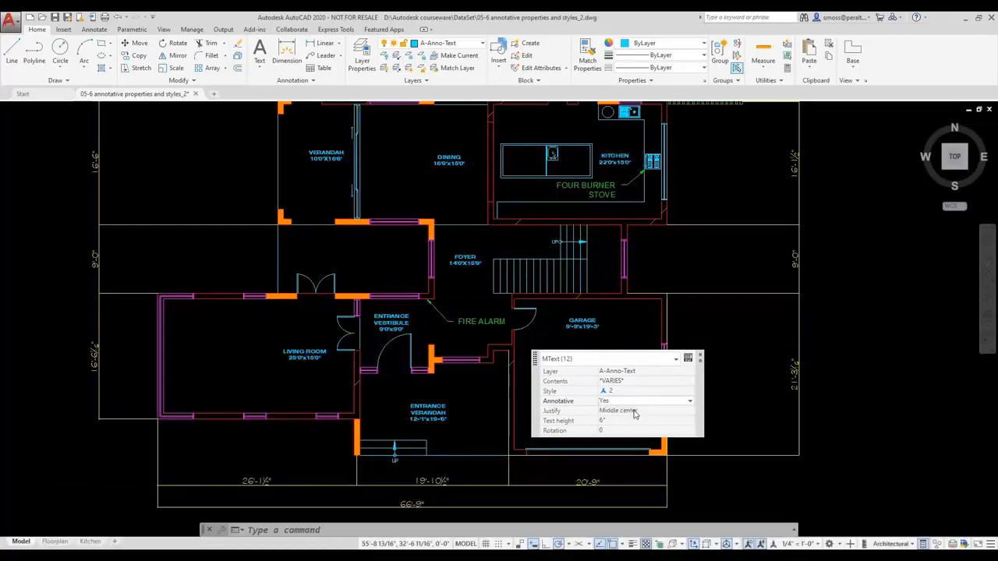
click(699, 357)
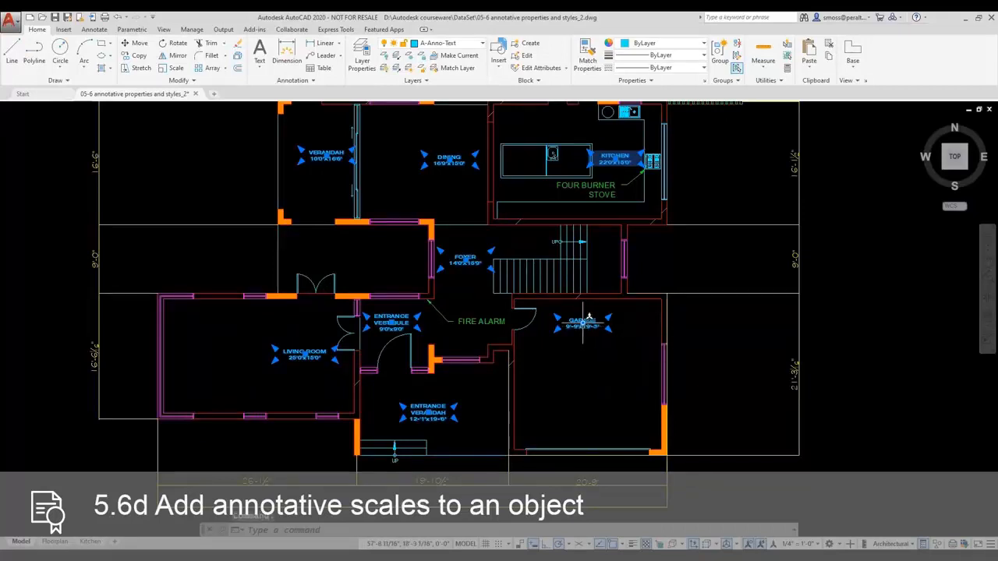
key(Escape)
Step: Check the garage label's annotative scale and paper text height and clear the selection
click(584, 323)
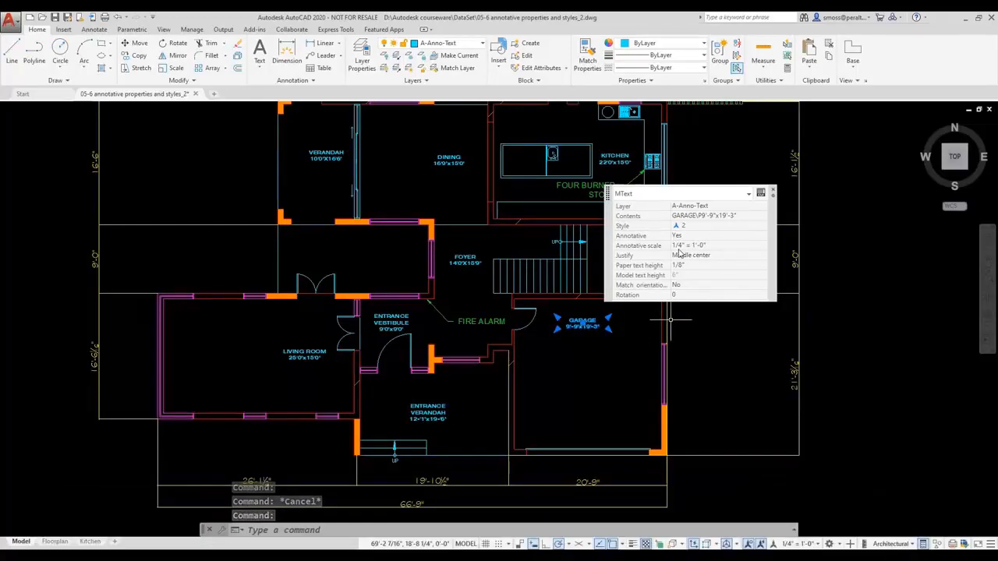
click(772, 191)
key(Escape)
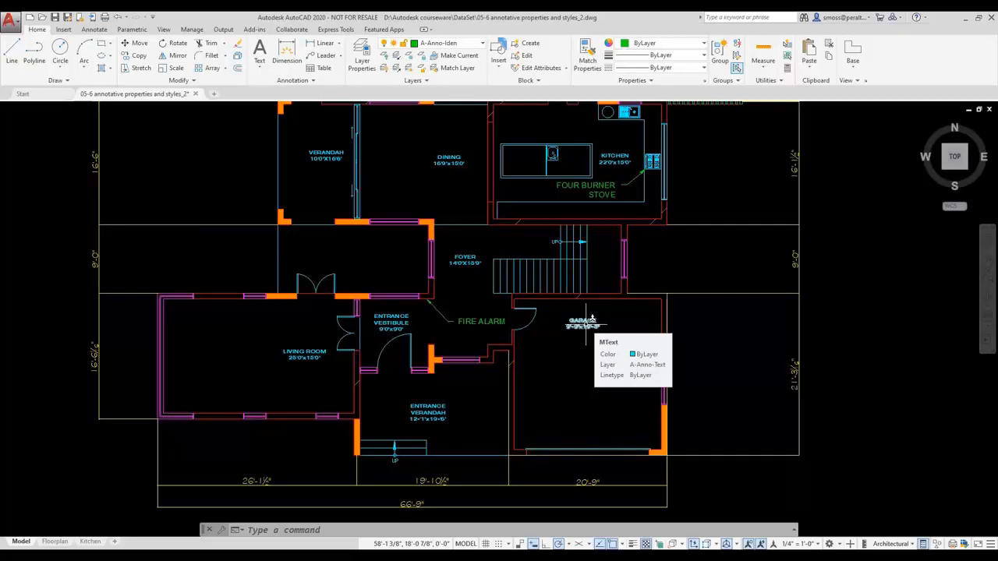
click(586, 321)
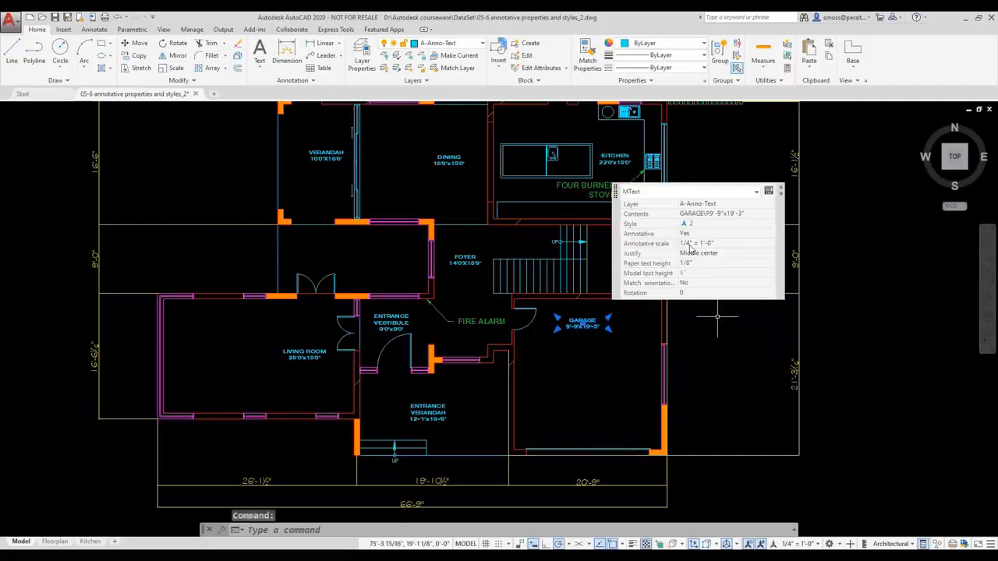
click(780, 188)
key(Escape)
key(Escape)
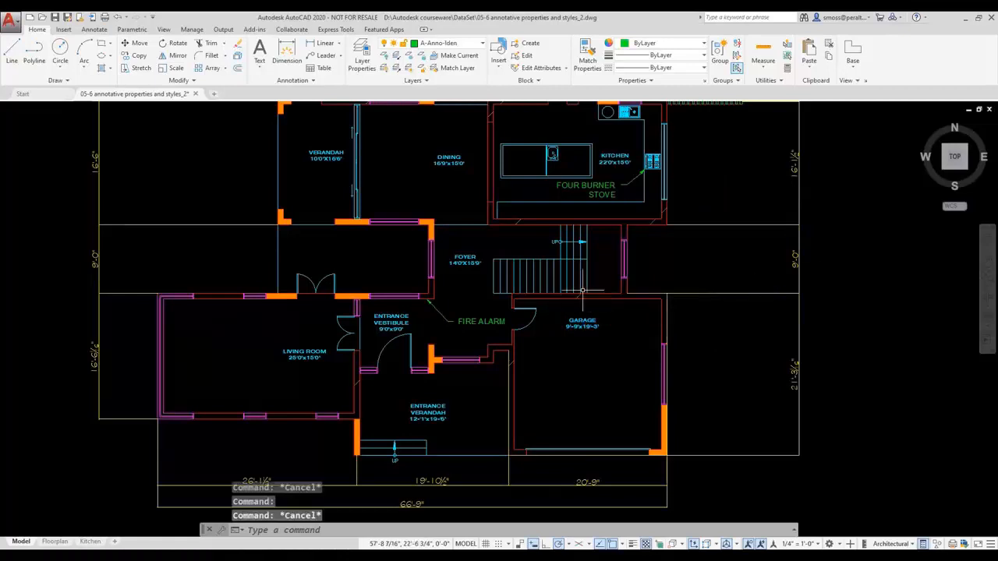
Step: Select all dimensions similar to the living room's vertical dimension, set Annotative to Yes and clear the selection
click(95, 358)
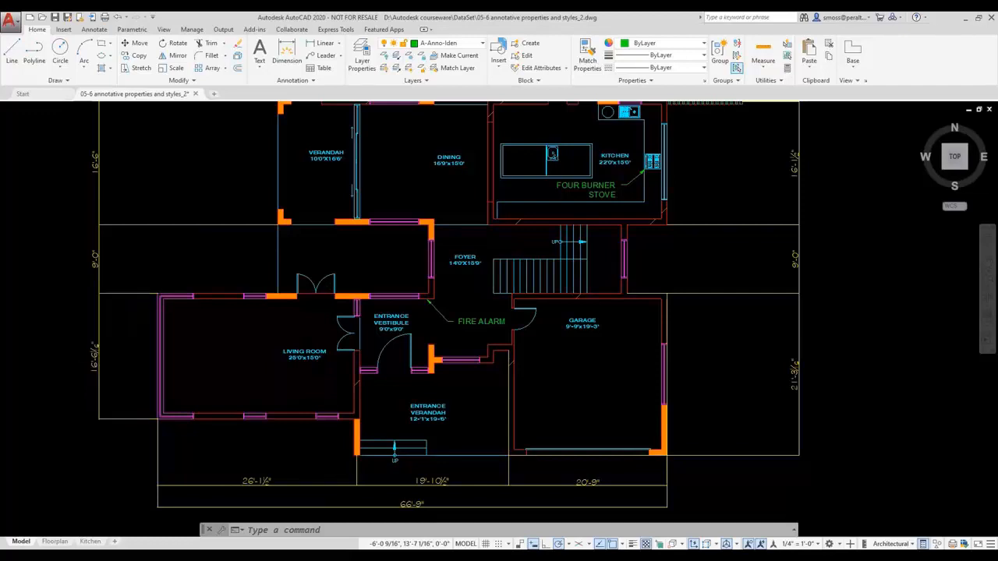
right_click(89, 351)
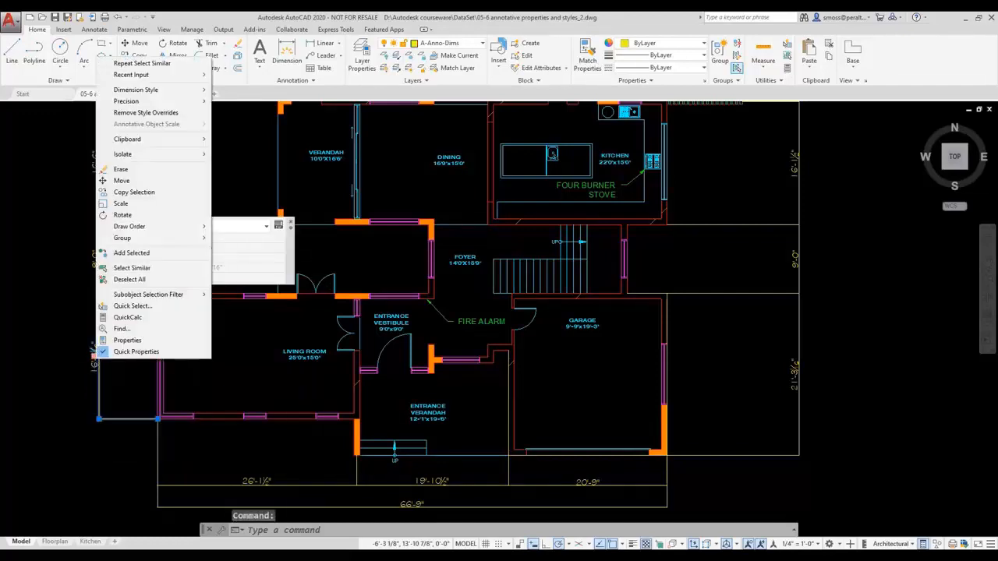
click(132, 267)
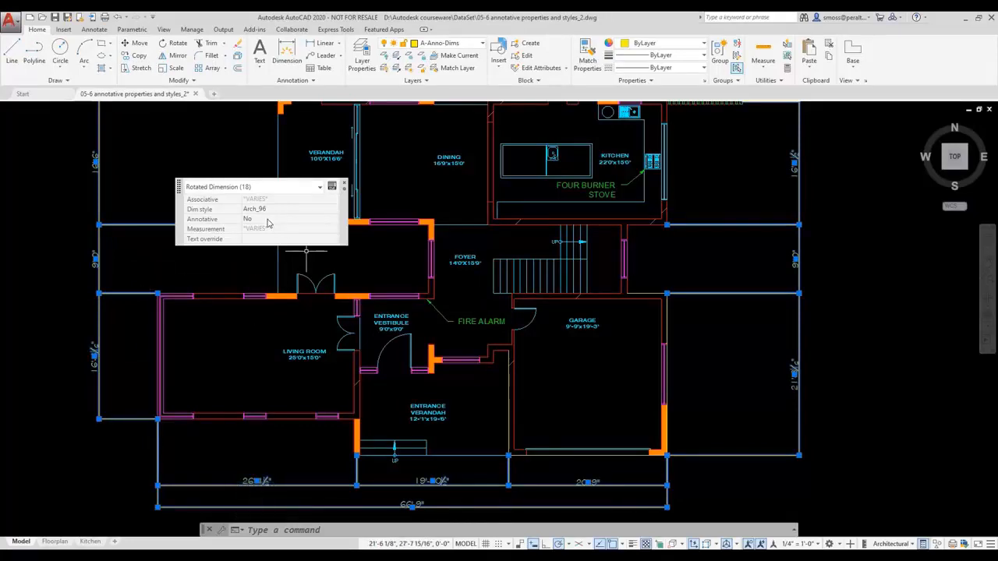
click(330, 219)
click(262, 229)
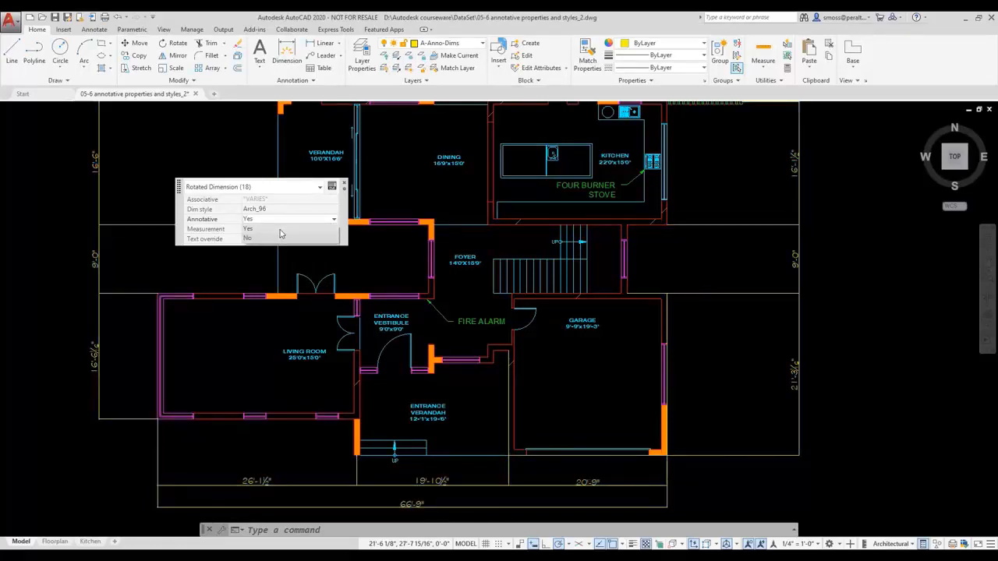
click(344, 185)
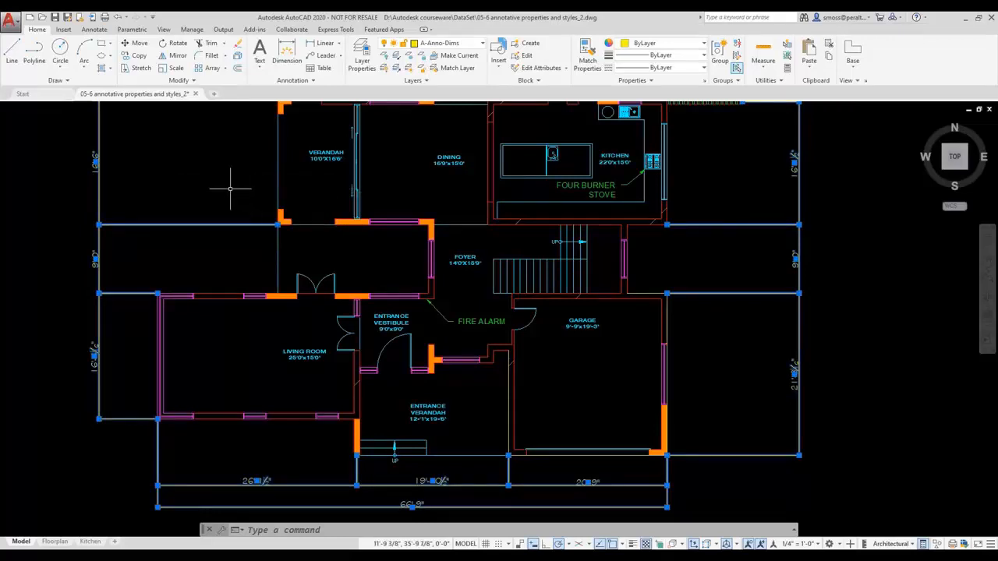
key(Escape)
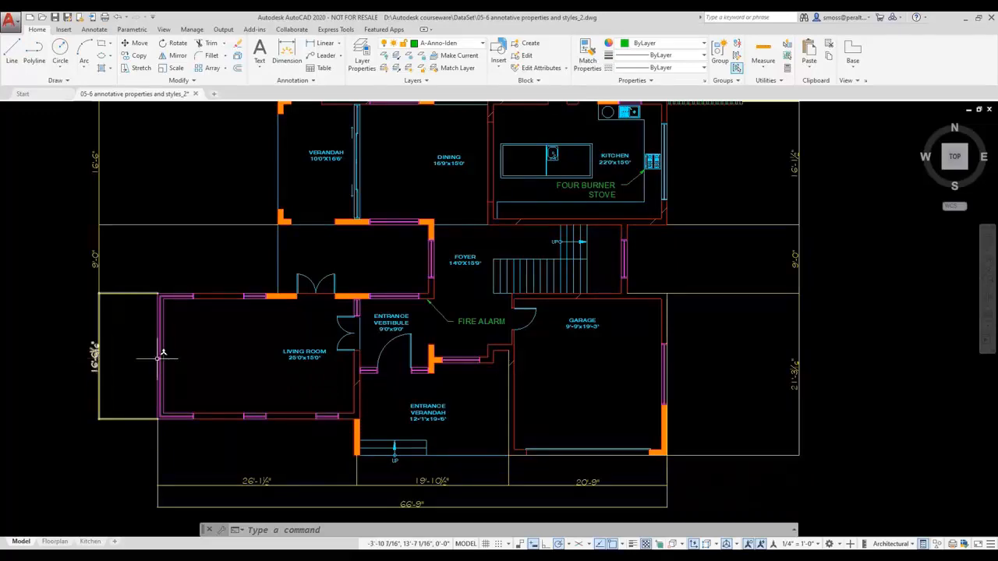
Step: Modify the Arch_96 dimension style so that its dimension features scale as Annotative, and close the style manager
click(289, 80)
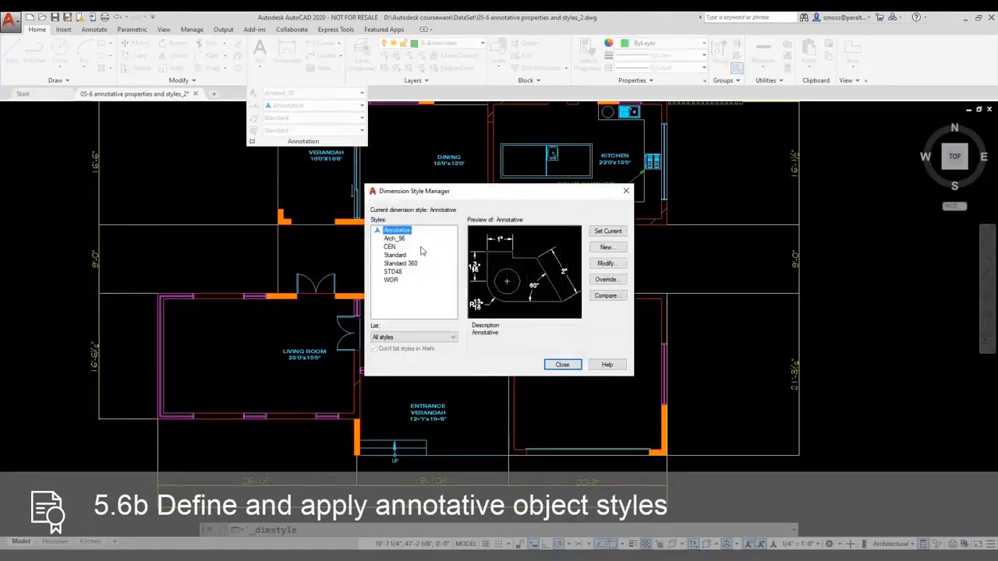
click(397, 240)
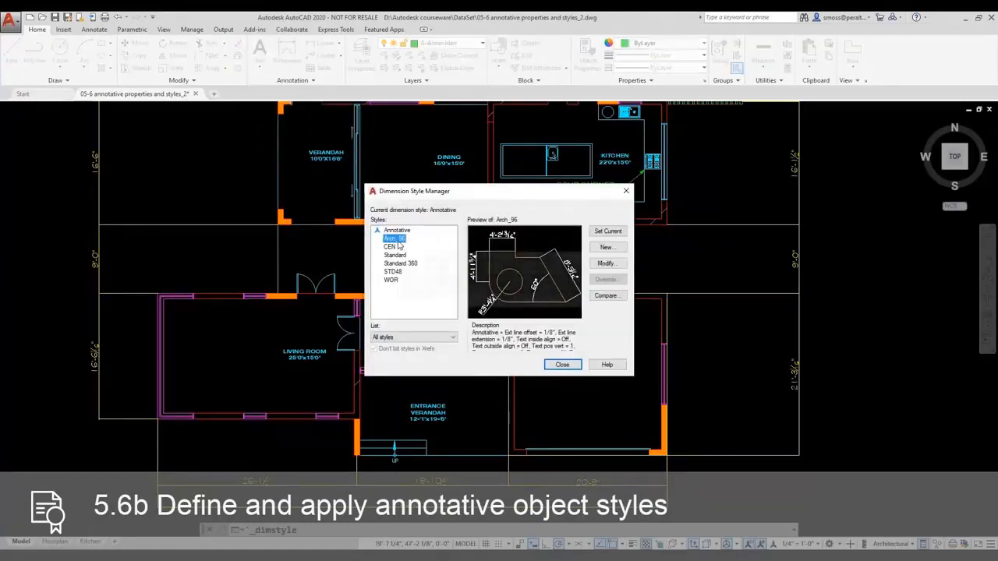
click(607, 264)
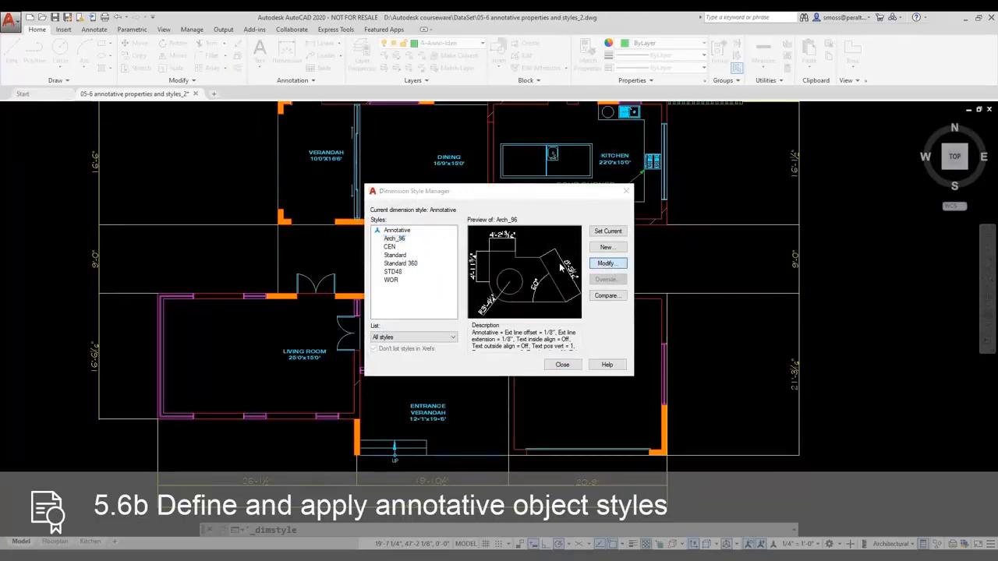
click(227, 207)
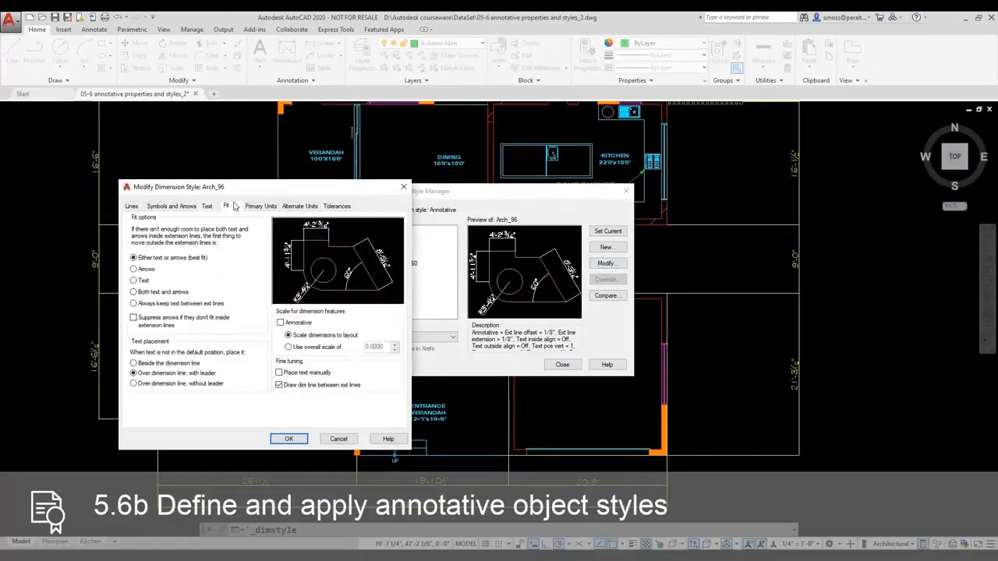
click(281, 323)
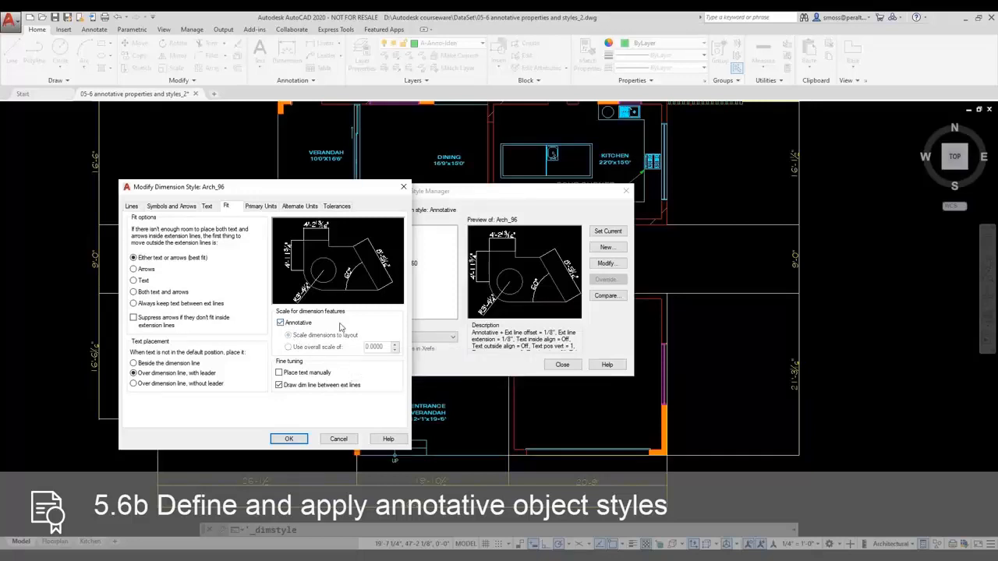
click(289, 439)
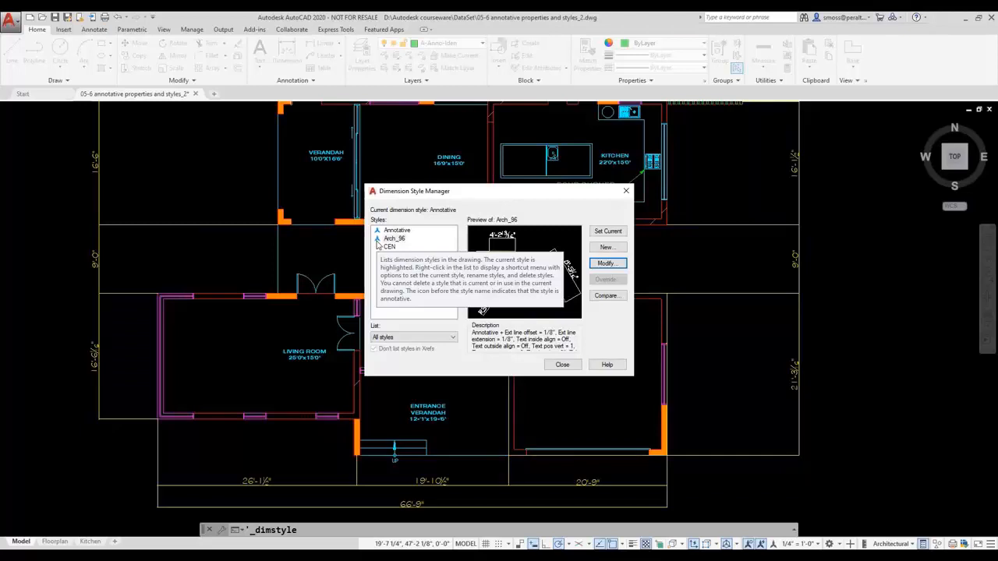
click(559, 365)
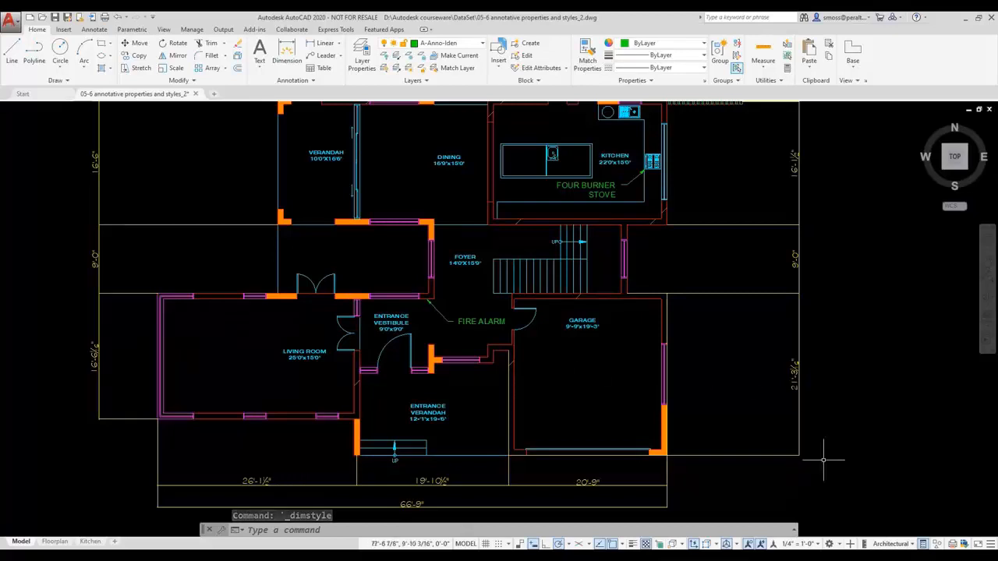
Step: Turn off Quick Properties and set Annotative to Yes for the FIRE ALARM multileader and all similar multileaders
click(922, 543)
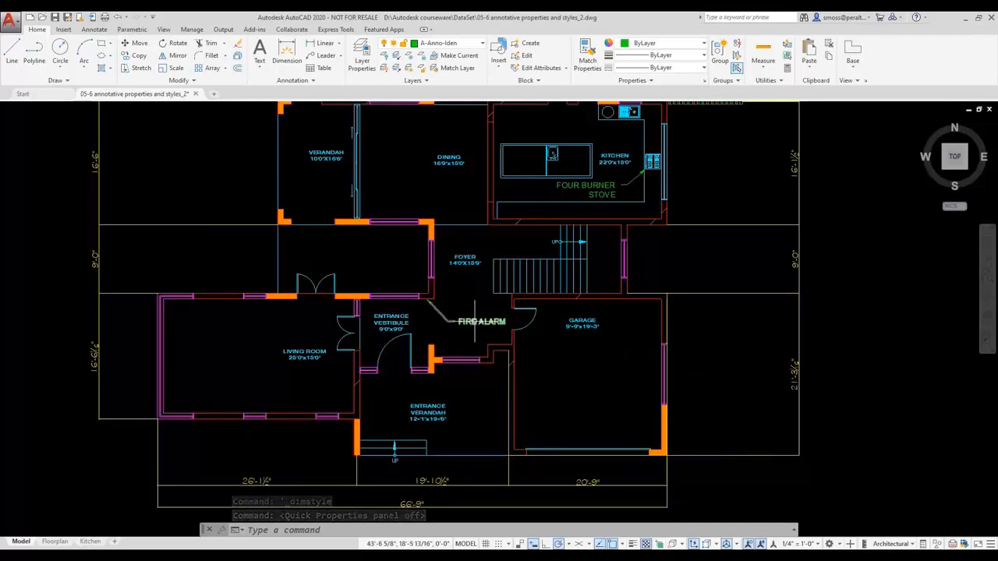
mouse_move(475, 322)
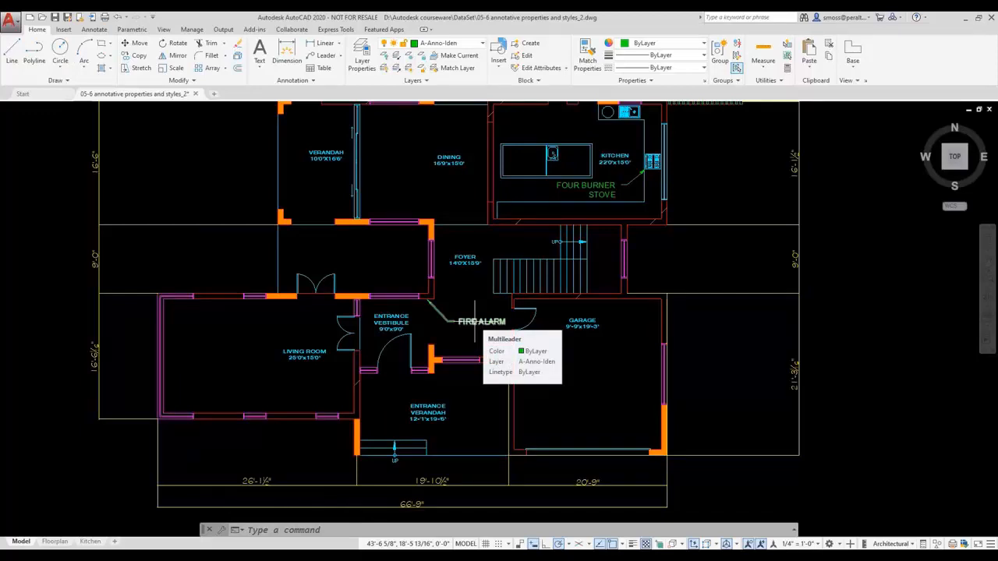
click(475, 321)
right_click(475, 321)
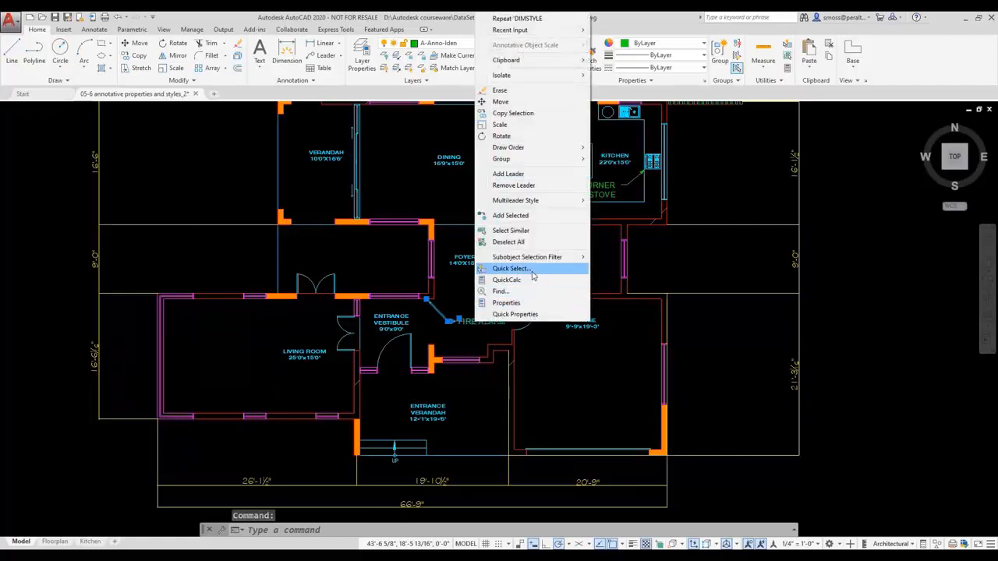
click(515, 230)
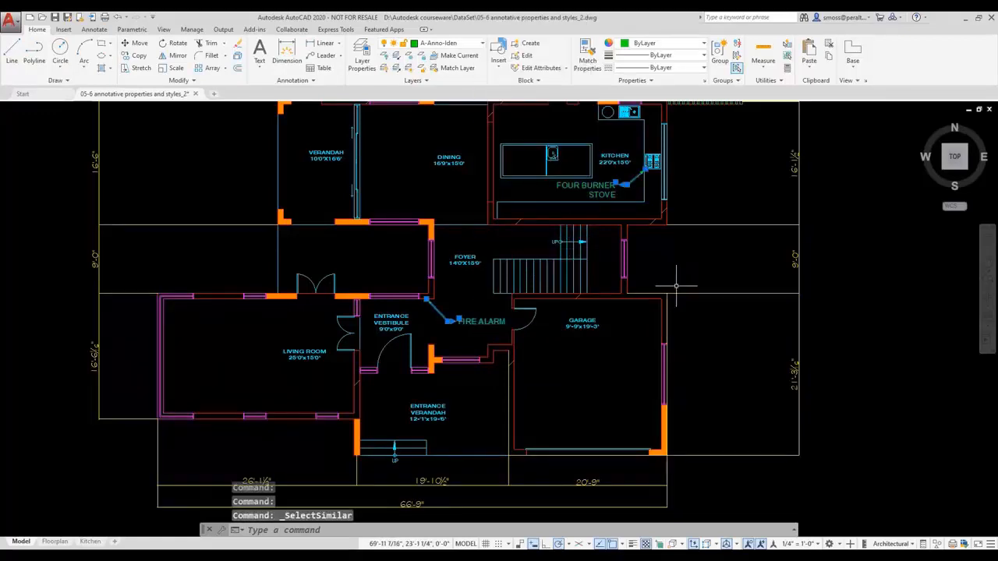
right_click(675, 255)
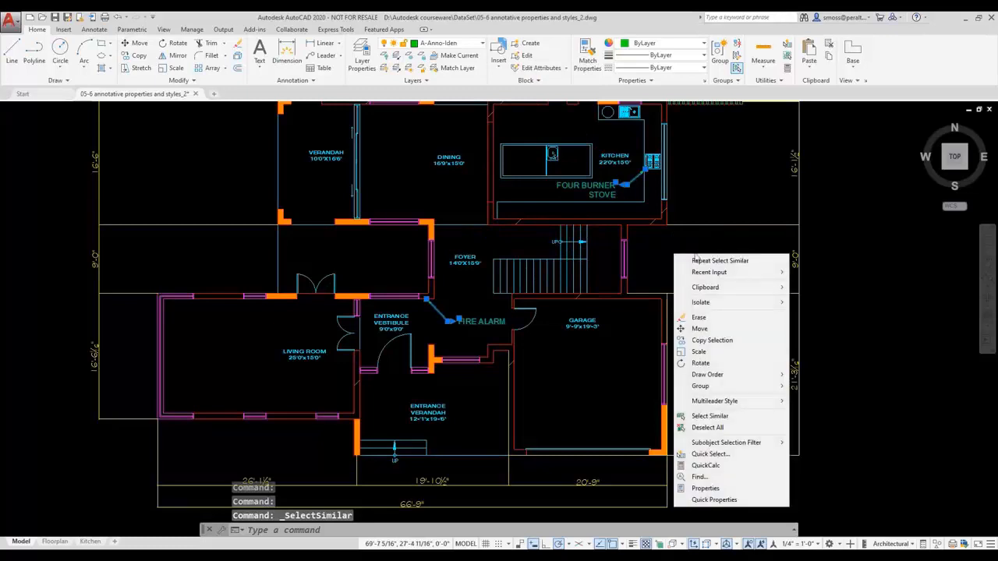
click(733, 488)
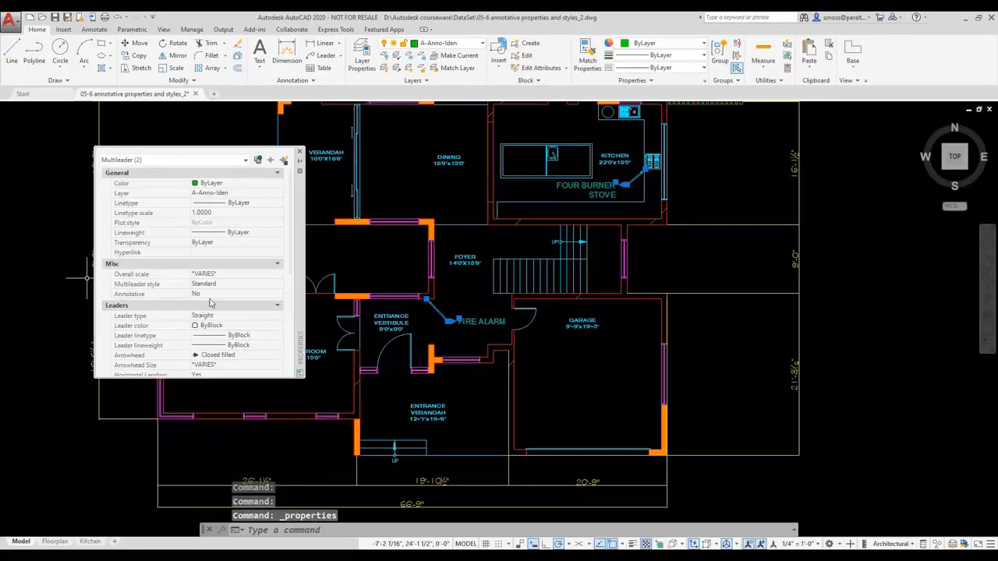
click(215, 293)
click(217, 296)
click(208, 303)
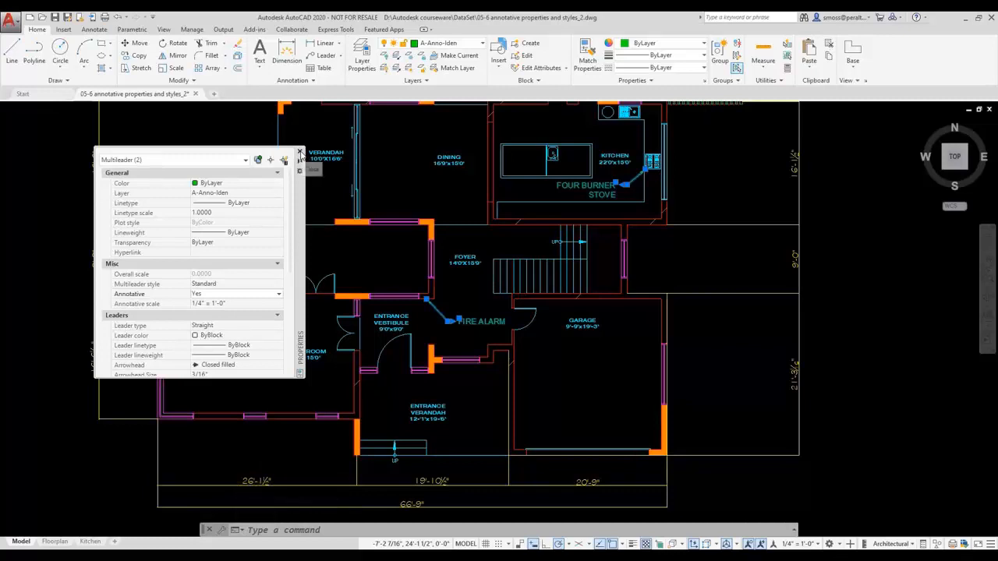
click(299, 151)
key(Escape)
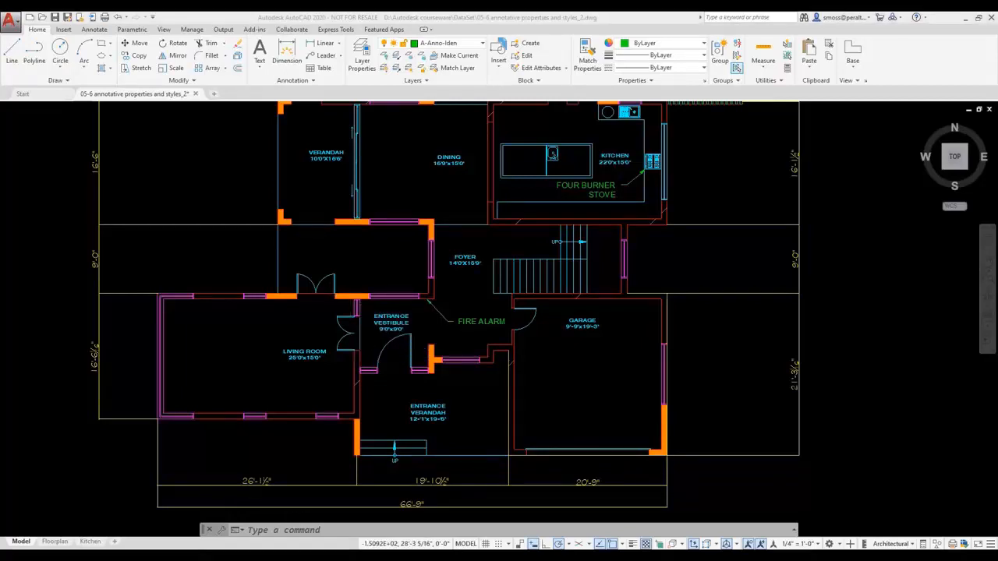
Step: Switch to the Floorplan layout and make the VIEWPORT layer current
click(55, 541)
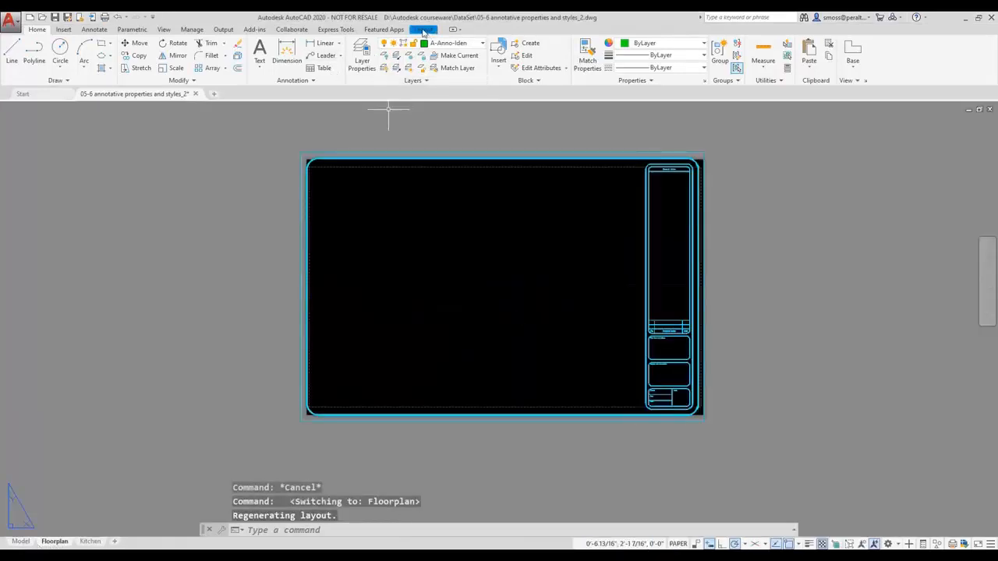
click(434, 49)
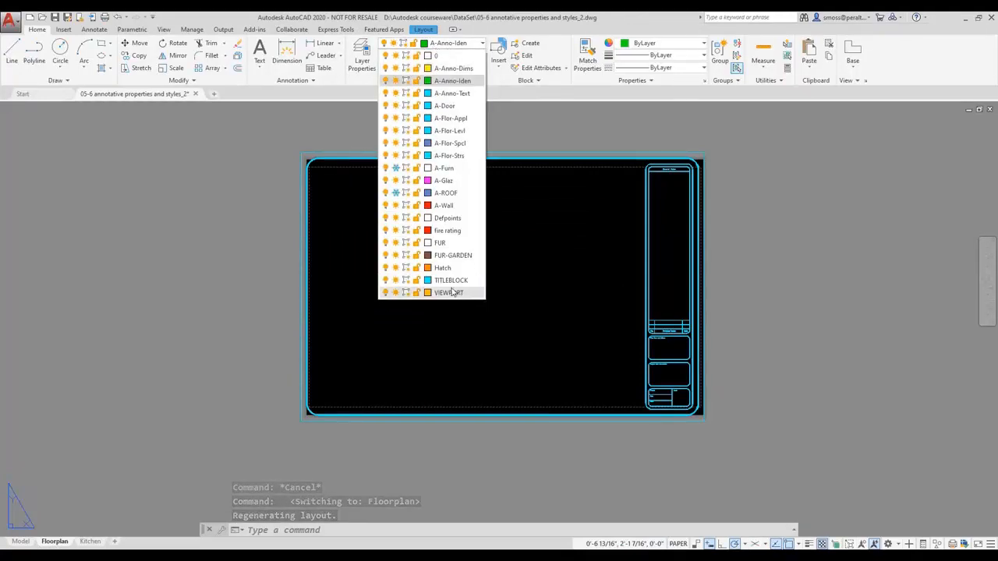
click(450, 293)
Step: Create a rectangular viewport filling the empty sheet area beside the title block
click(429, 31)
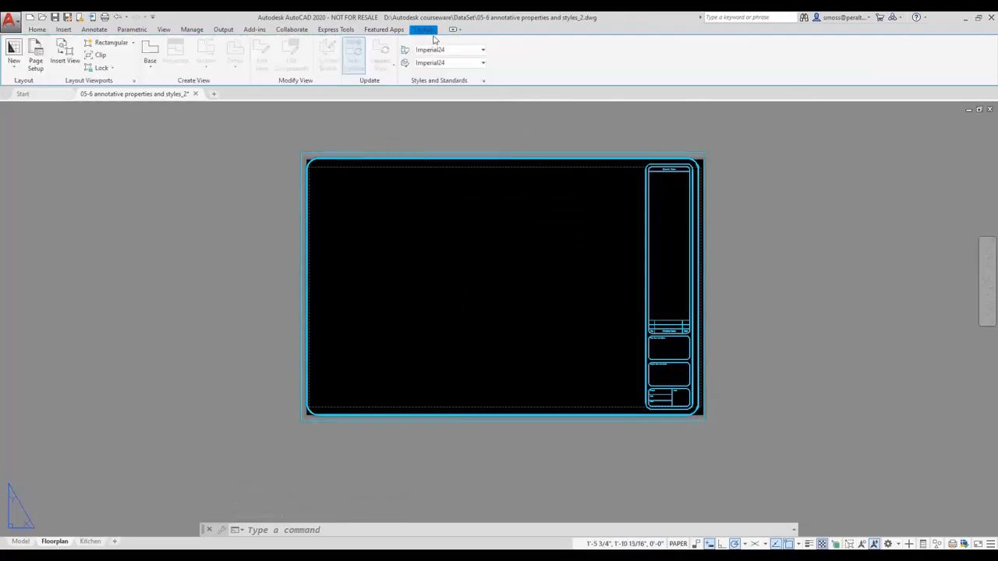
click(109, 42)
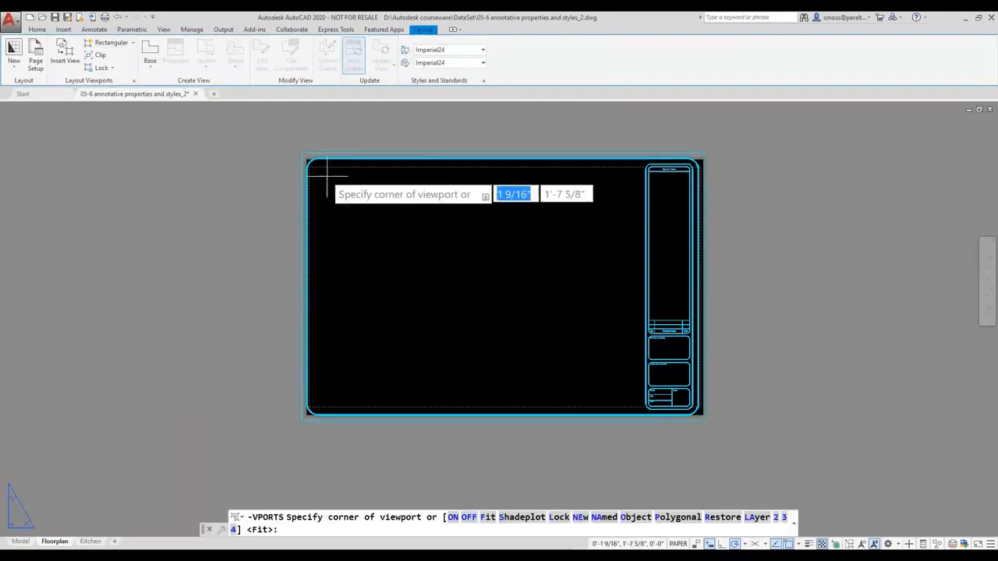
click(329, 166)
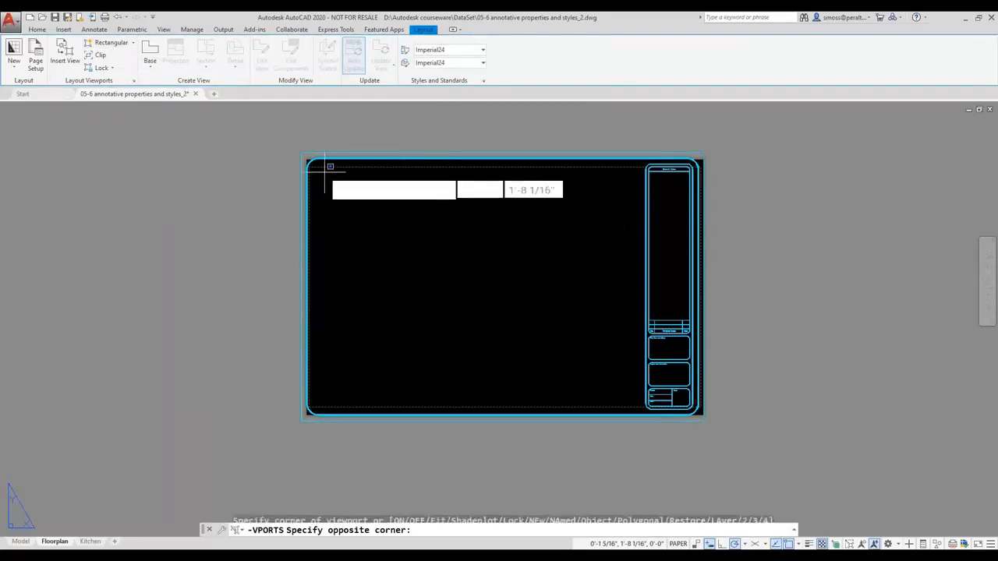
click(638, 403)
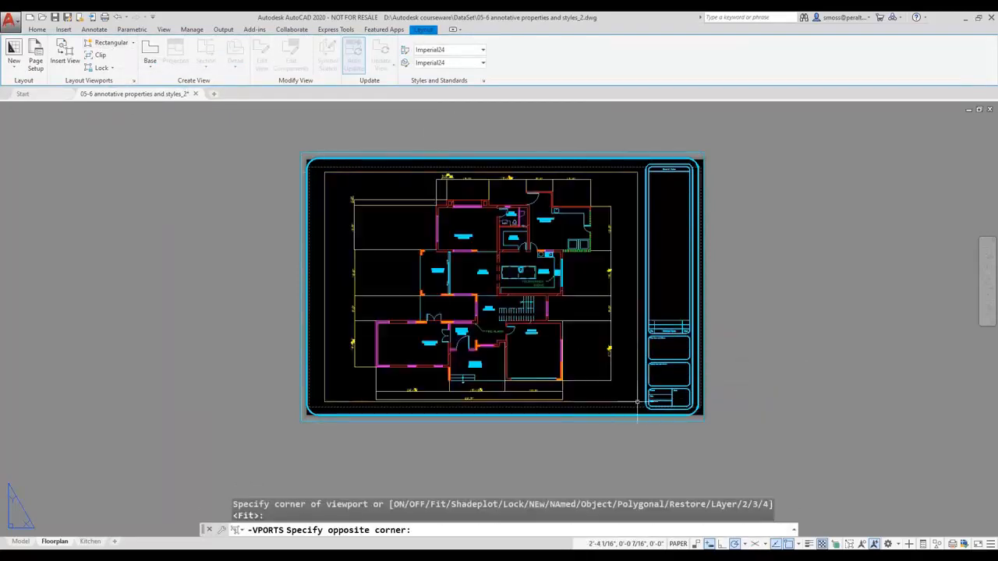
Step: Set the new Floorplan viewport's standard scale to 1/4" = 1'-0" in its properties and deselect it
click(638, 341)
right_click(637, 341)
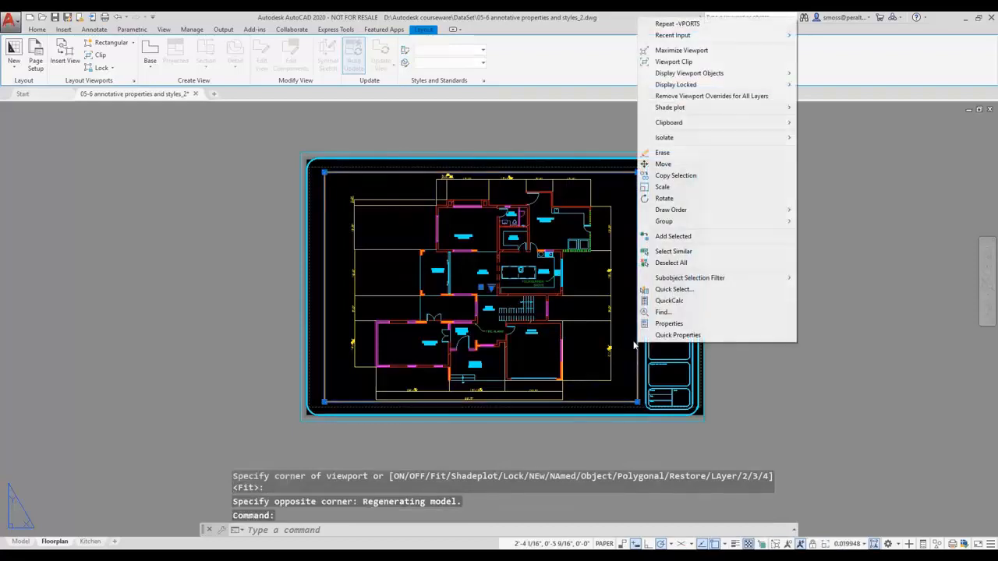
click(690, 325)
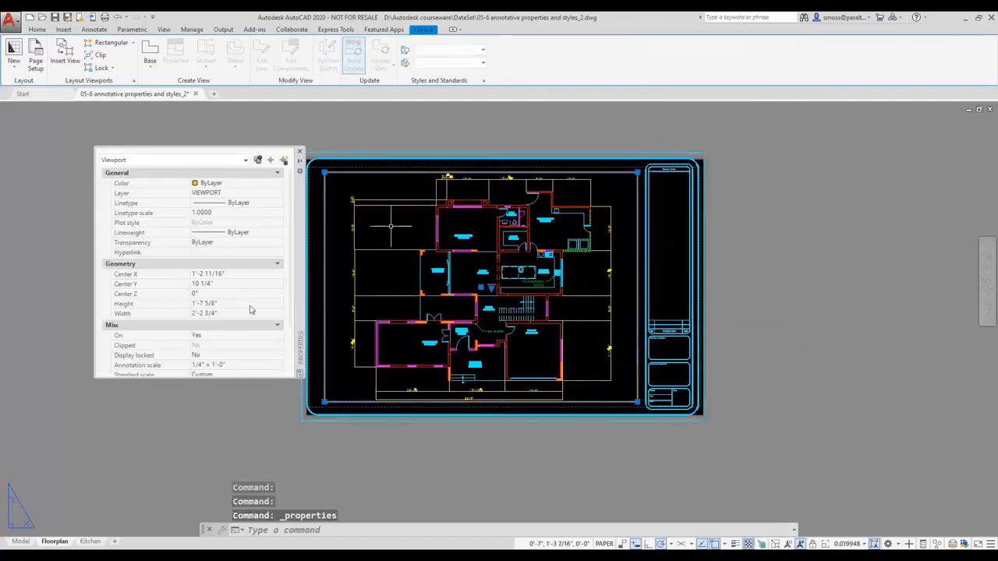
scroll(243, 316, down, 2)
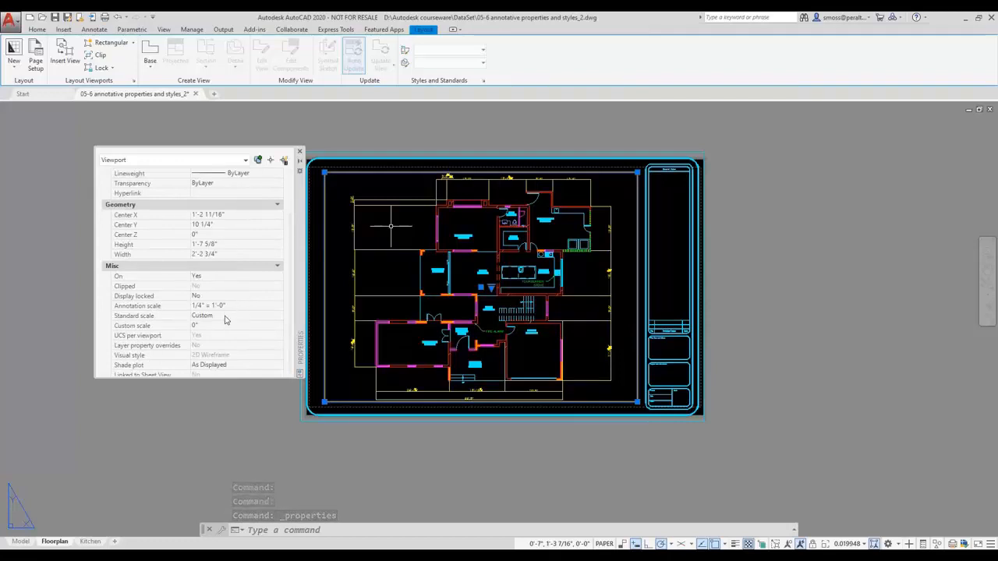
click(226, 315)
drag(278, 345, 278, 383)
click(229, 383)
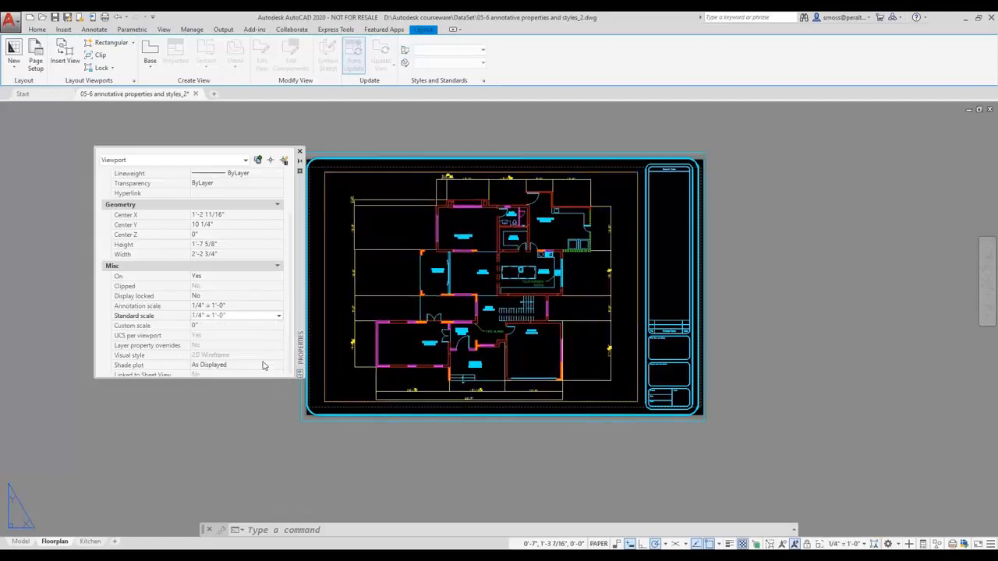
key(Escape)
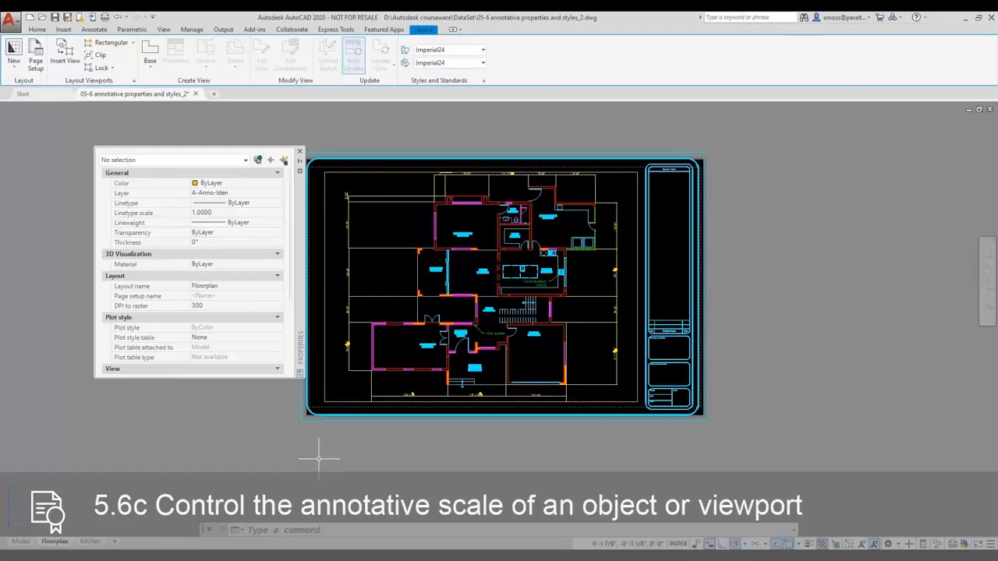
Step: Switch to the Kitchen layout and create a rectangular viewport filling the empty sheet area beside the title block
click(92, 542)
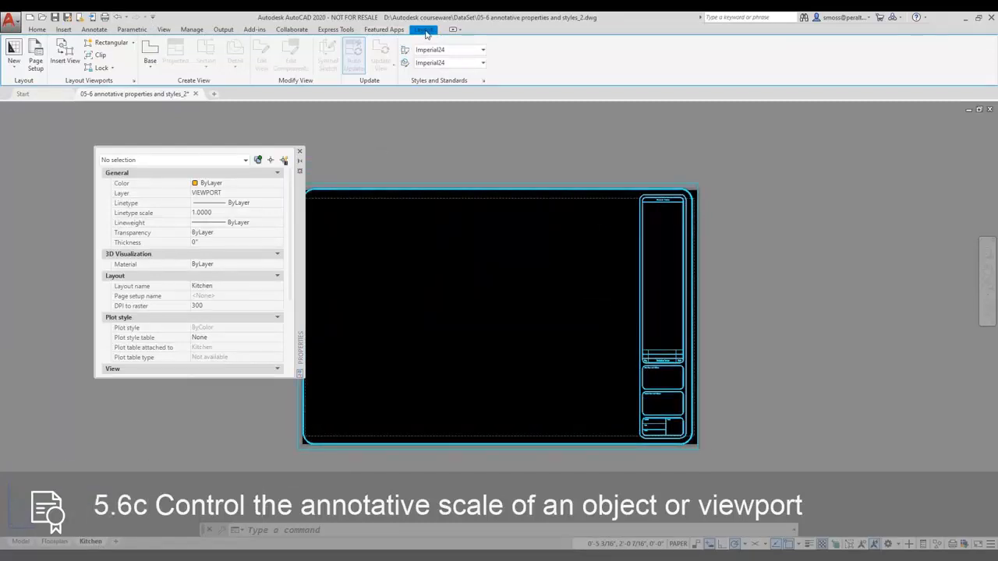
click(109, 42)
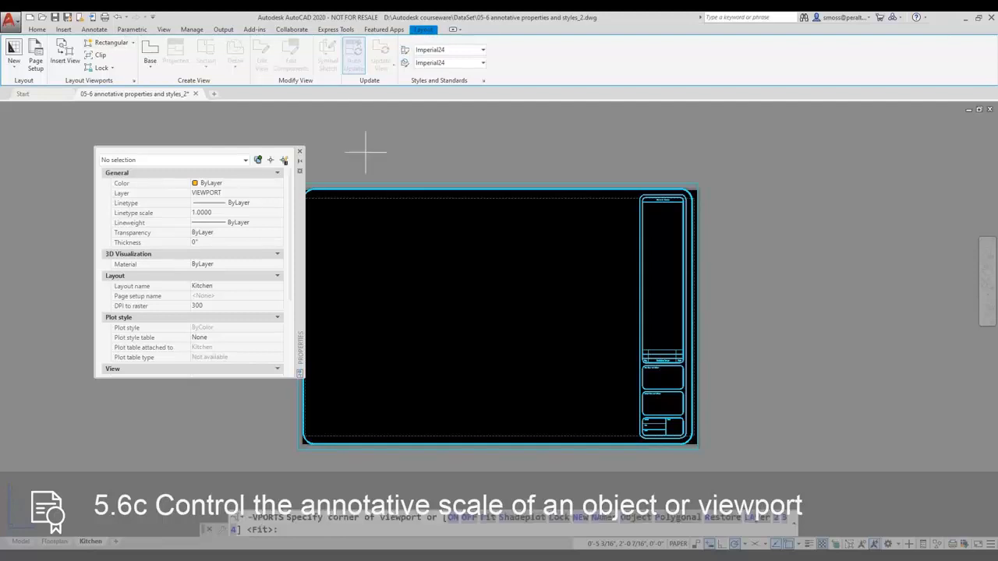
click(321, 205)
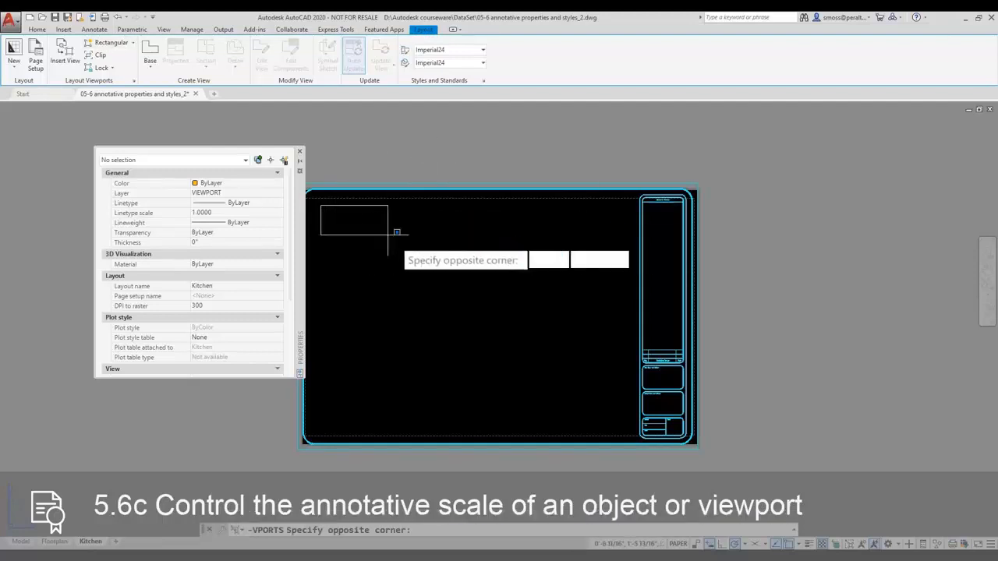
click(624, 420)
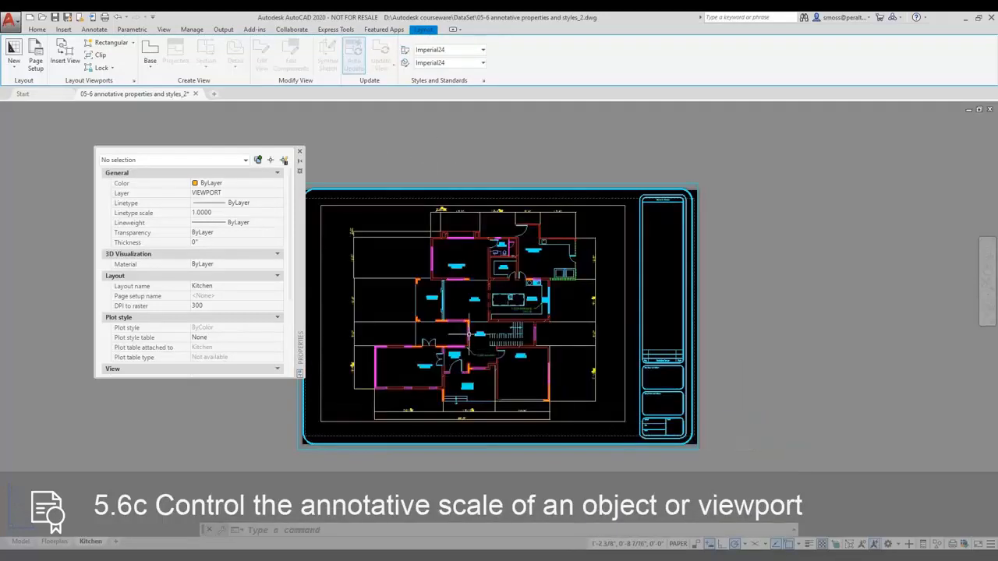
Step: Activate the Kitchen layout's viewport, zoom its model view to a window around the kitchen, and return to paper space
double_click(328, 314)
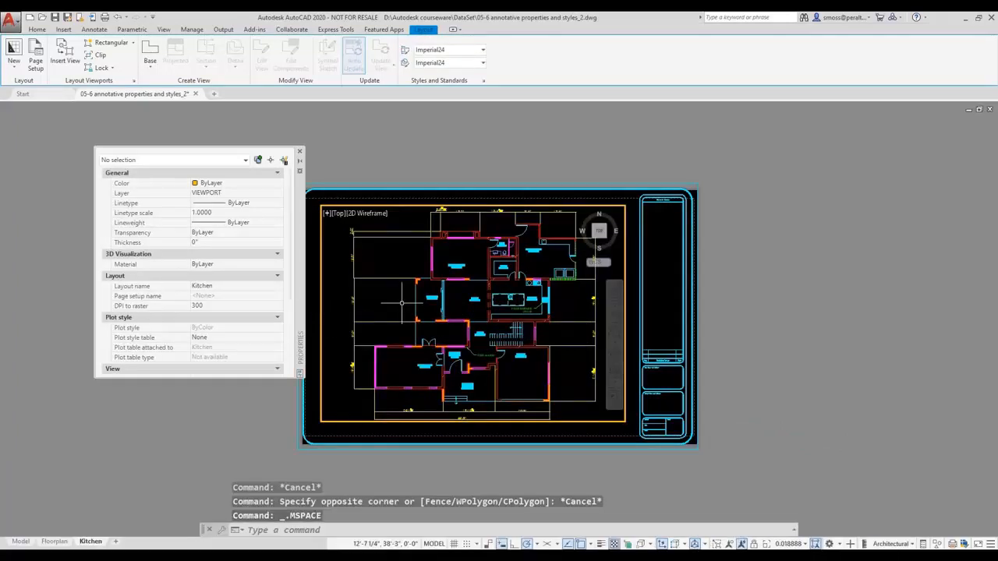
right_click(407, 290)
key(Escape)
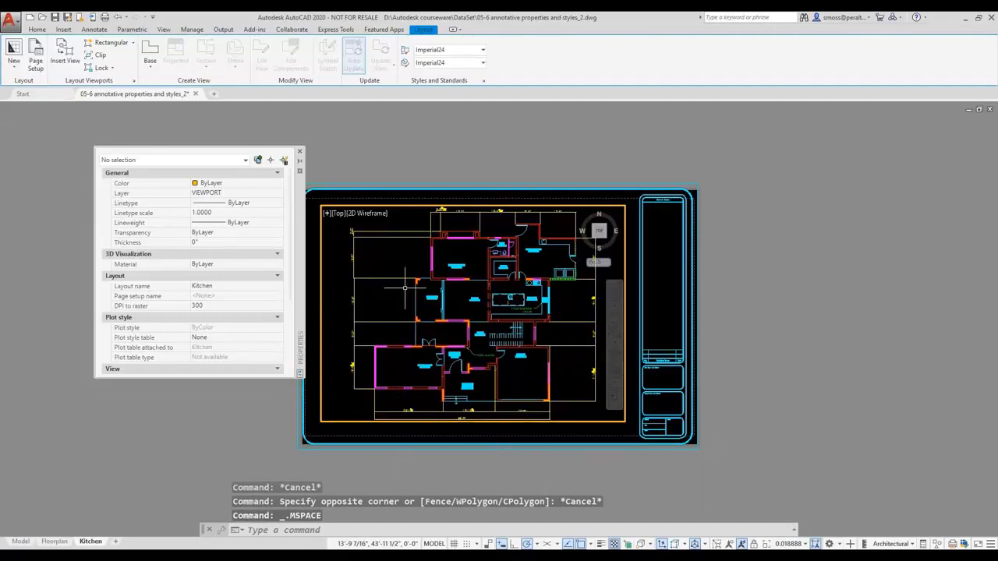
text(z)
key(Return)
text(w)
key(Return)
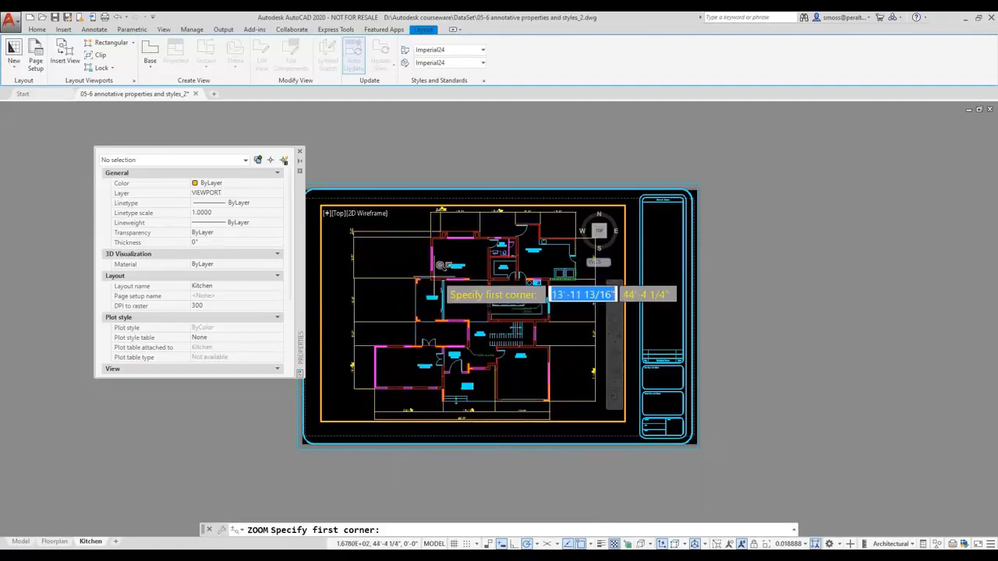
click(440, 265)
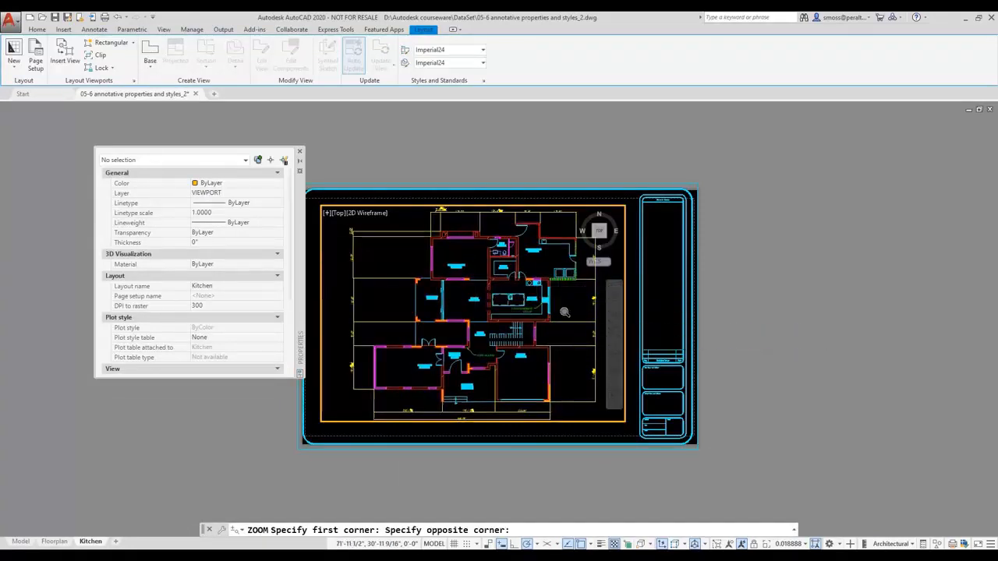
click(565, 312)
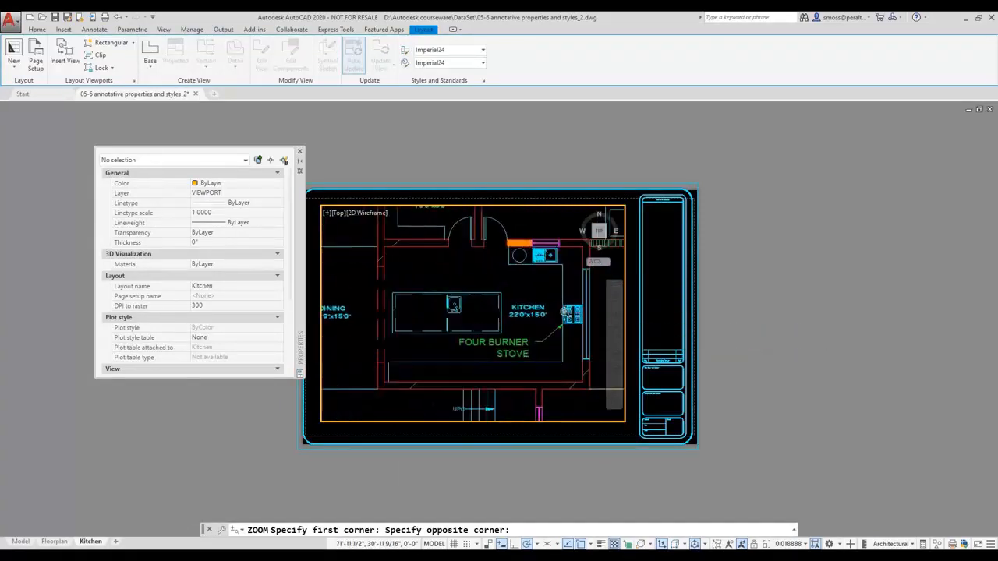
double_click(290, 446)
click(291, 445)
click(283, 441)
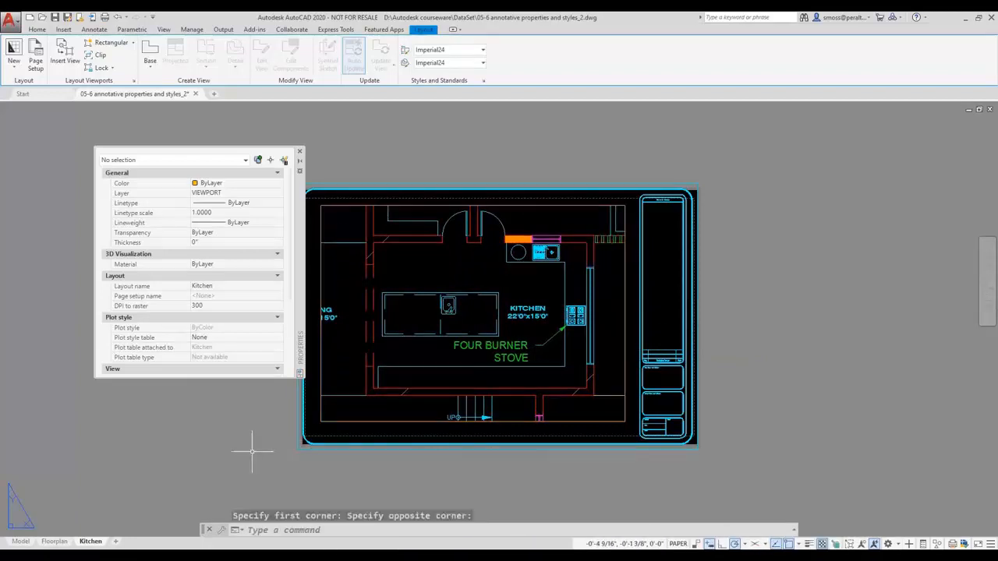
Step: Set the kitchen viewport's Display locked to No and its standard scale to 1" = 1'-0", and close its properties
click(327, 420)
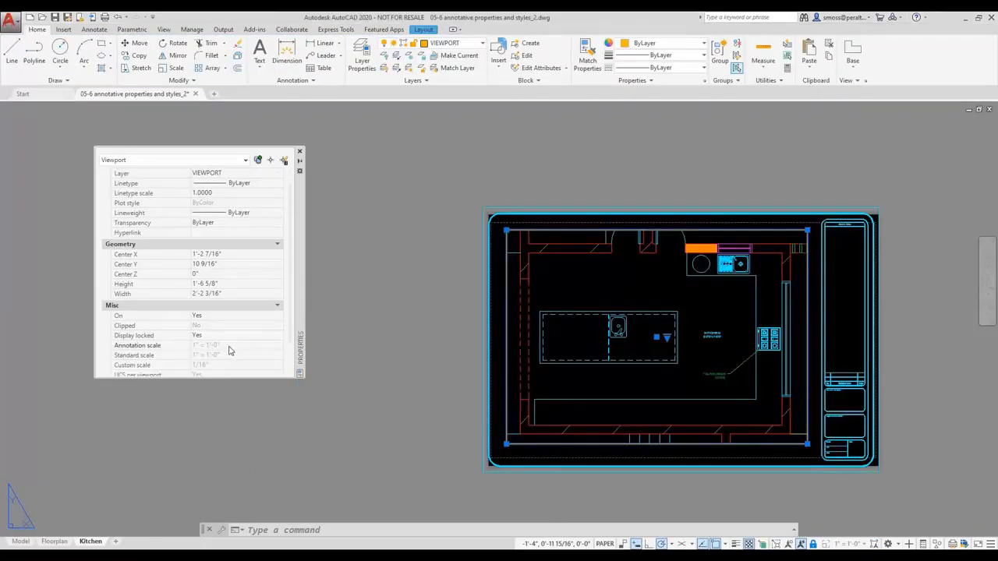
click(230, 339)
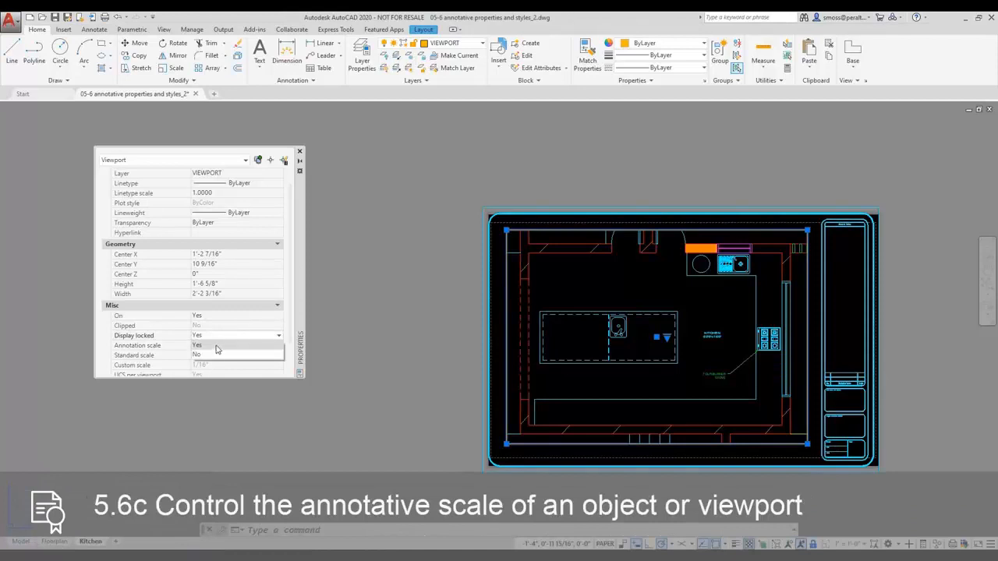
click(218, 355)
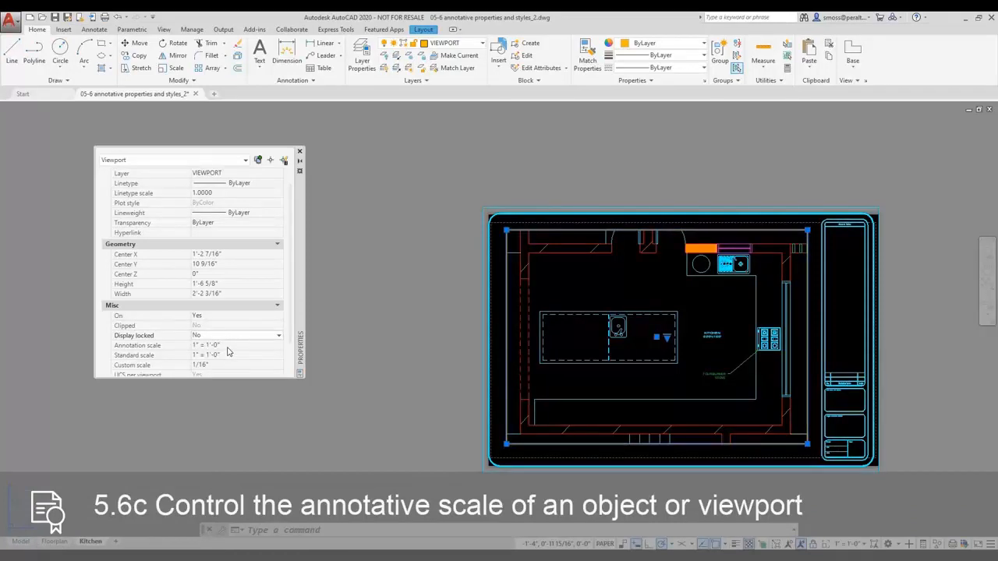
click(228, 355)
click(231, 355)
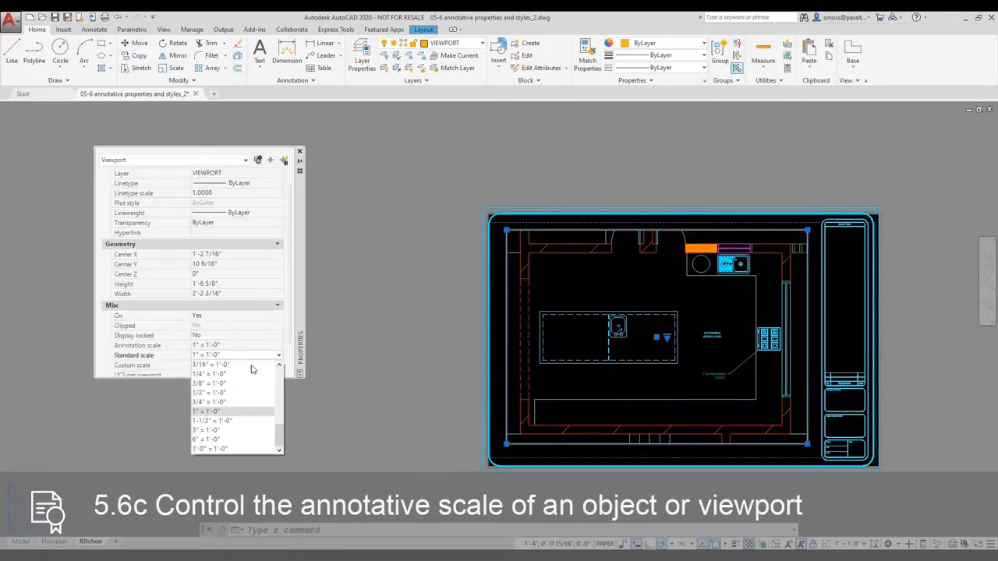
click(232, 412)
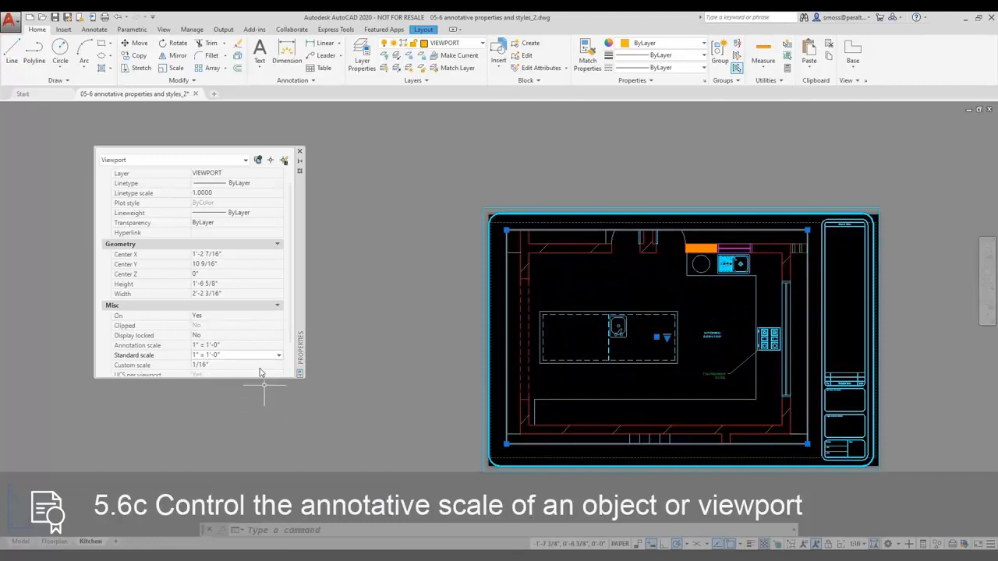
click(300, 153)
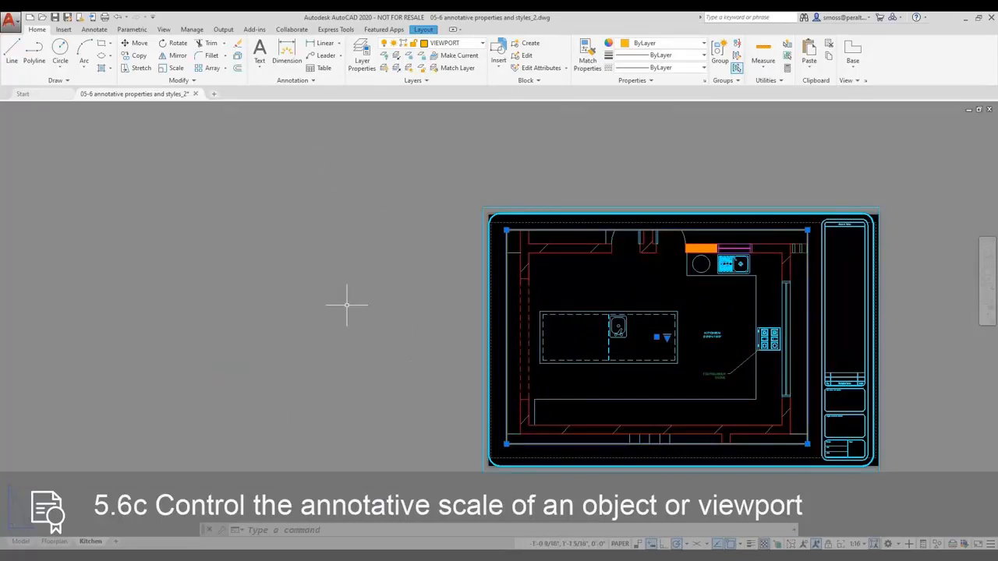
key(Escape)
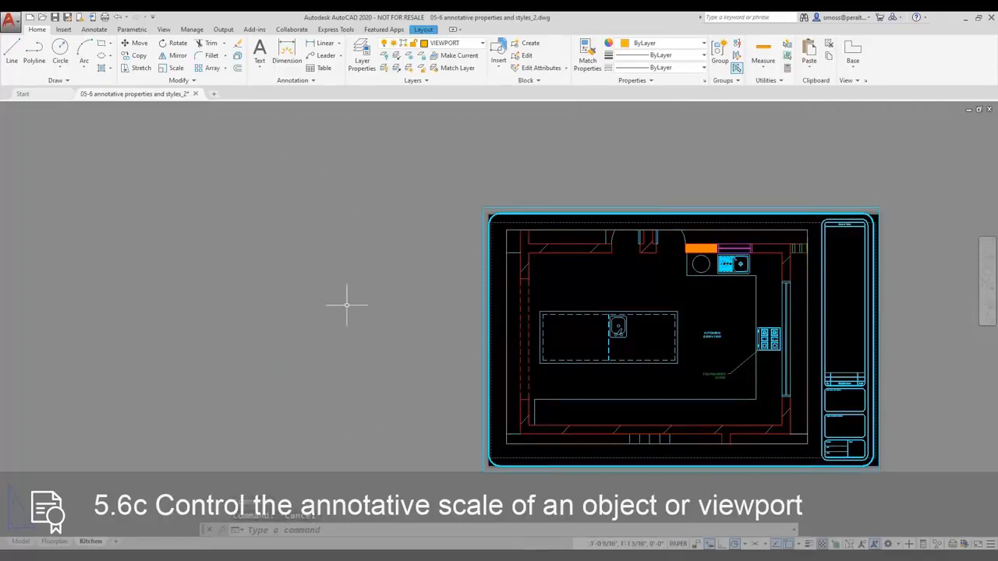
Step: In model space, add a horizontal linear dimension between the kitchen's inner side walls, placed just above the island
click(21, 541)
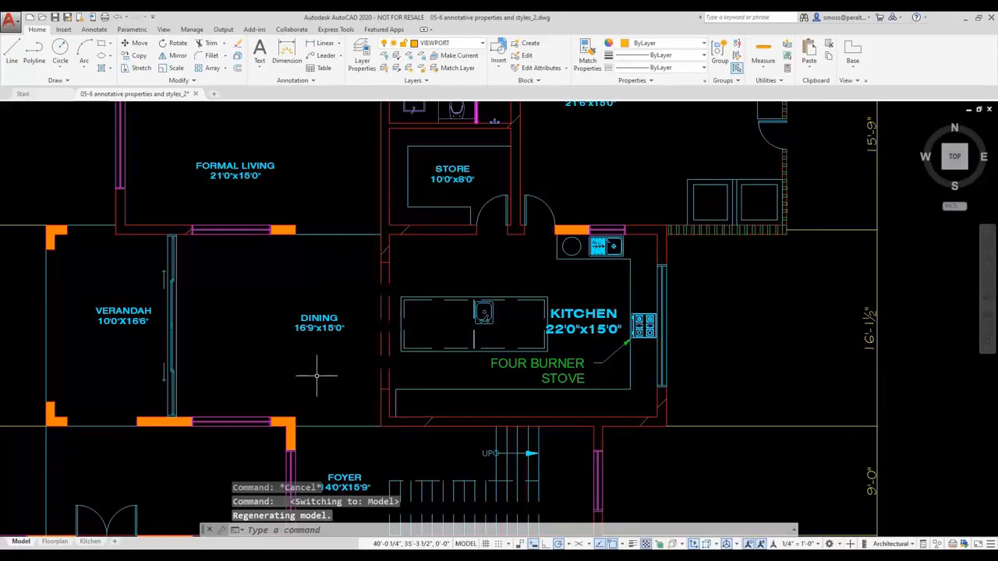
click(308, 43)
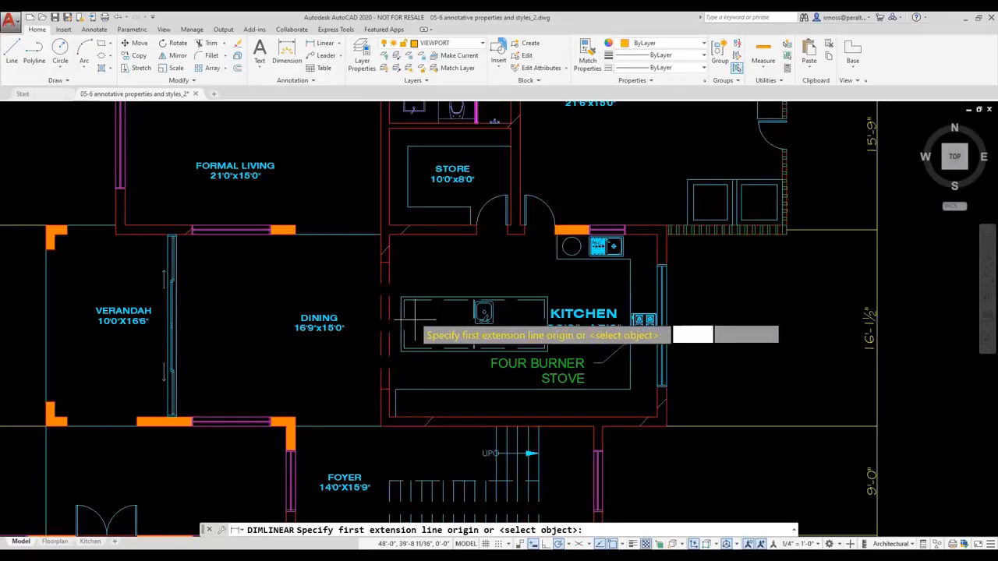
click(389, 262)
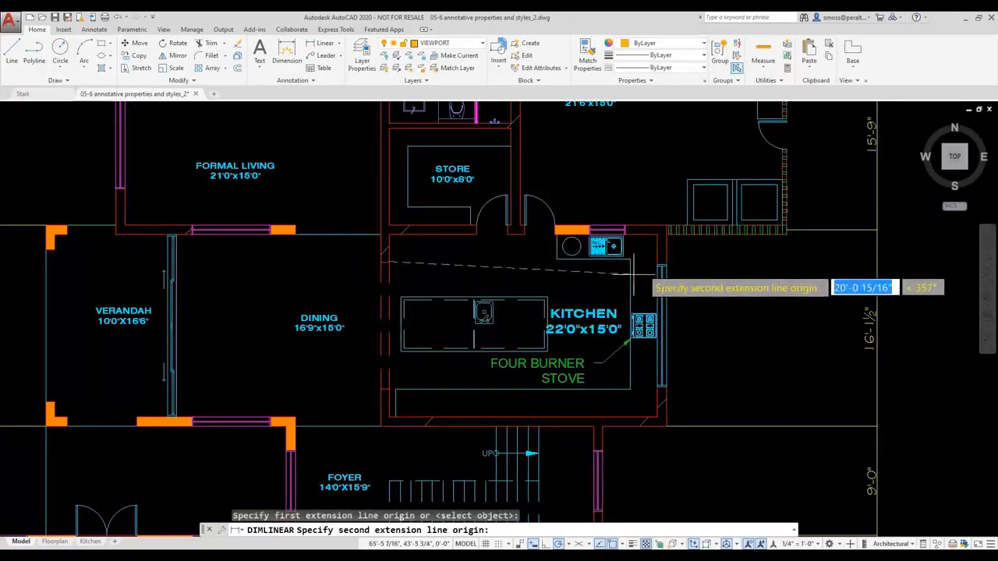
click(657, 262)
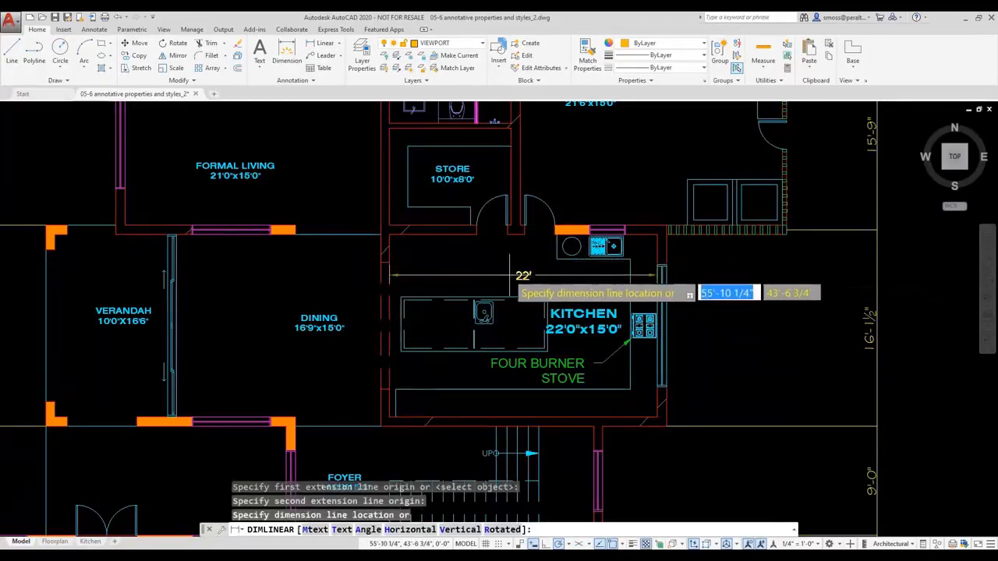
click(475, 275)
Step: Add a vertical linear dimension between the kitchen's upper and lower inner walls, and shift its dimension line left of the island sink
right_click(480, 250)
click(507, 258)
click(475, 233)
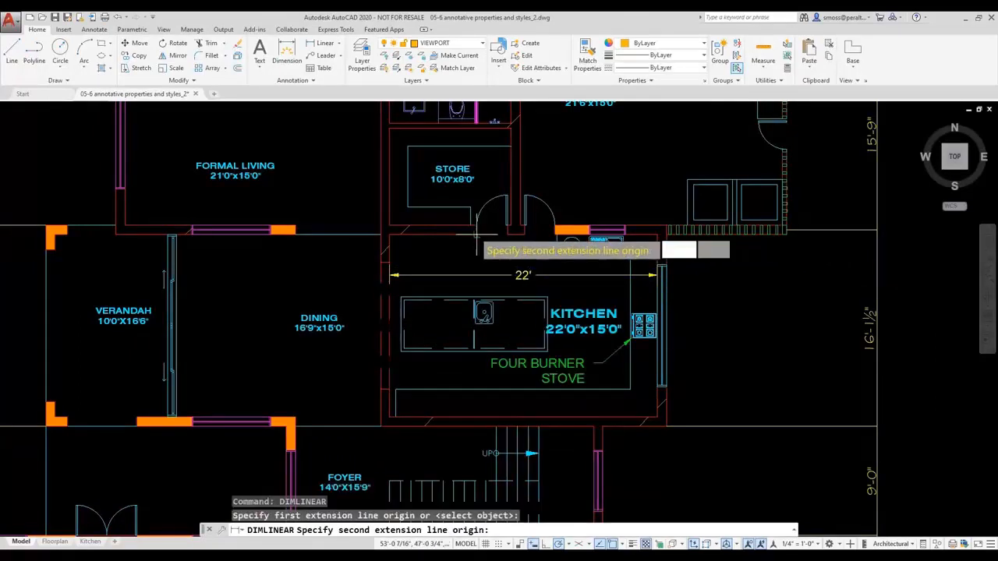
click(475, 417)
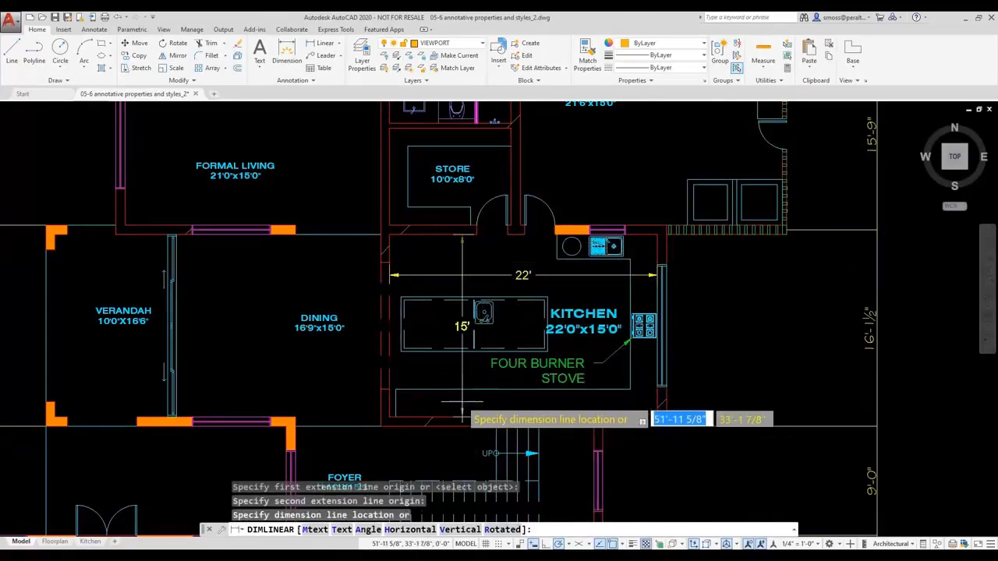
click(477, 326)
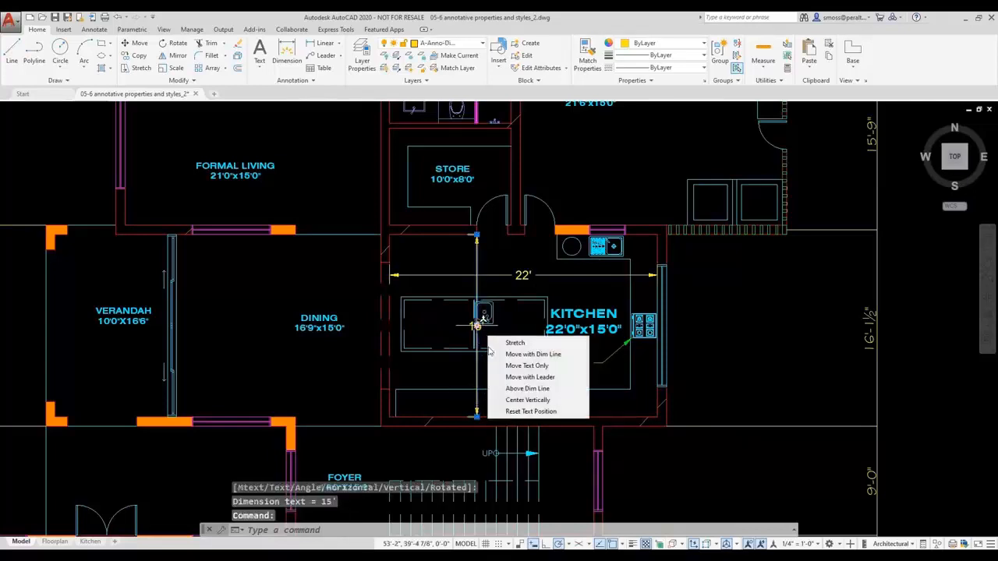
click(476, 417)
click(441, 413)
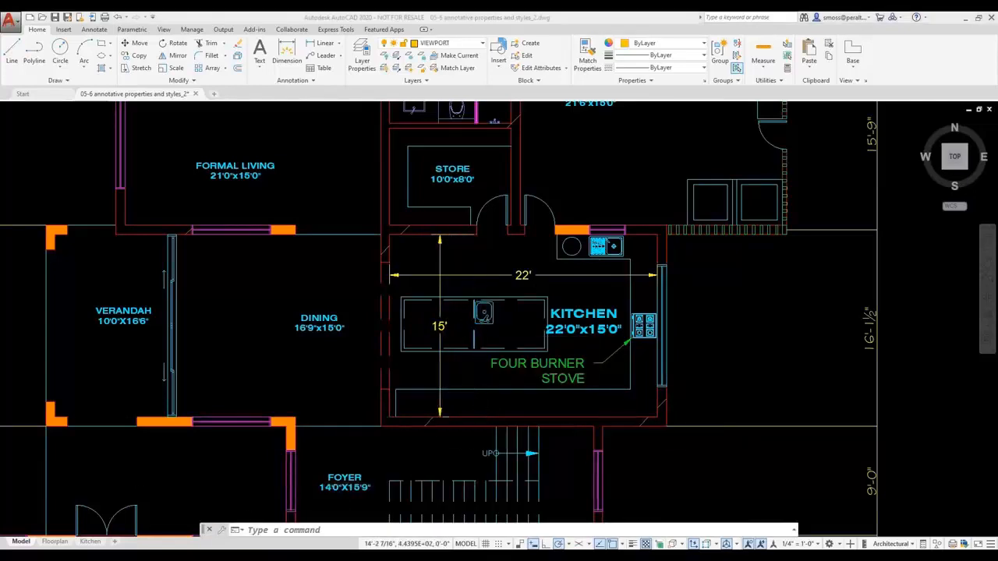
Step: Check the Kitchen layout for the new dimensions, and open the properties of both kitchen dimensions in model space
click(91, 542)
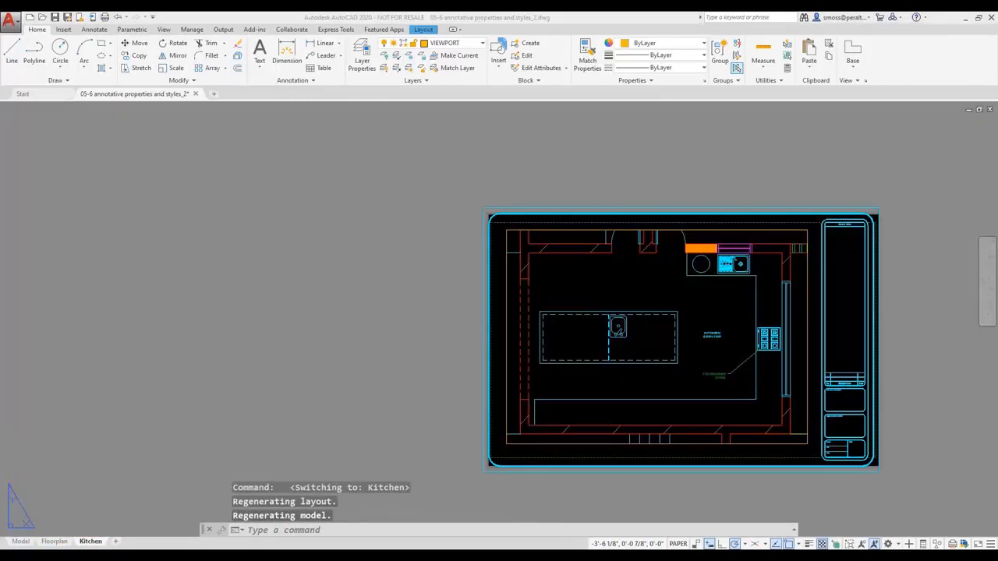
click(20, 541)
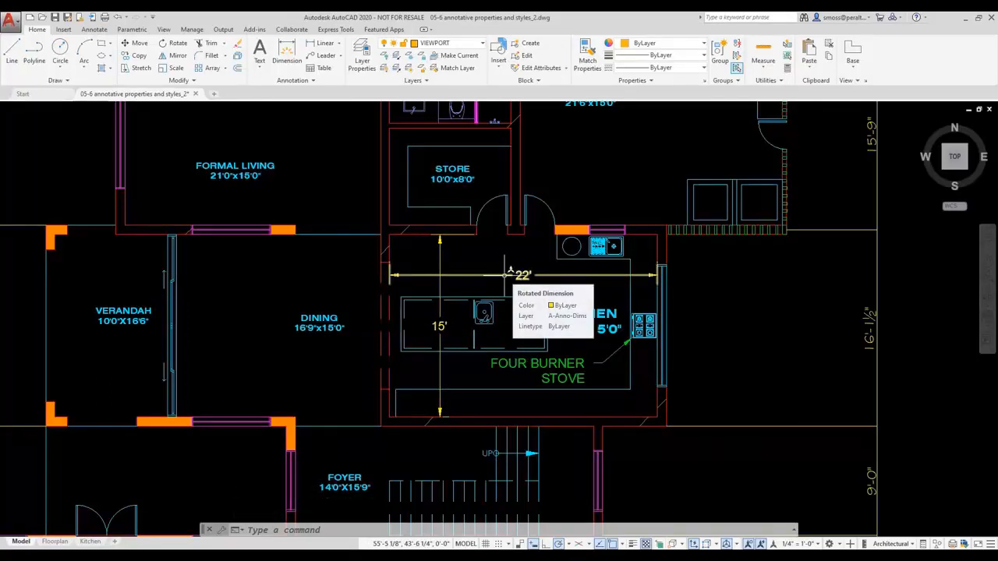
click(507, 275)
click(440, 259)
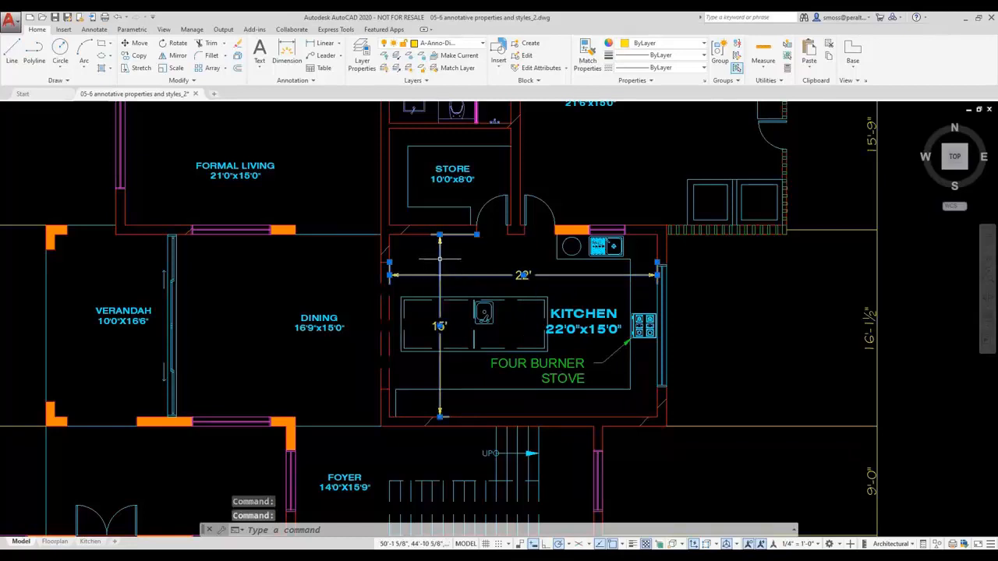
right_click(440, 261)
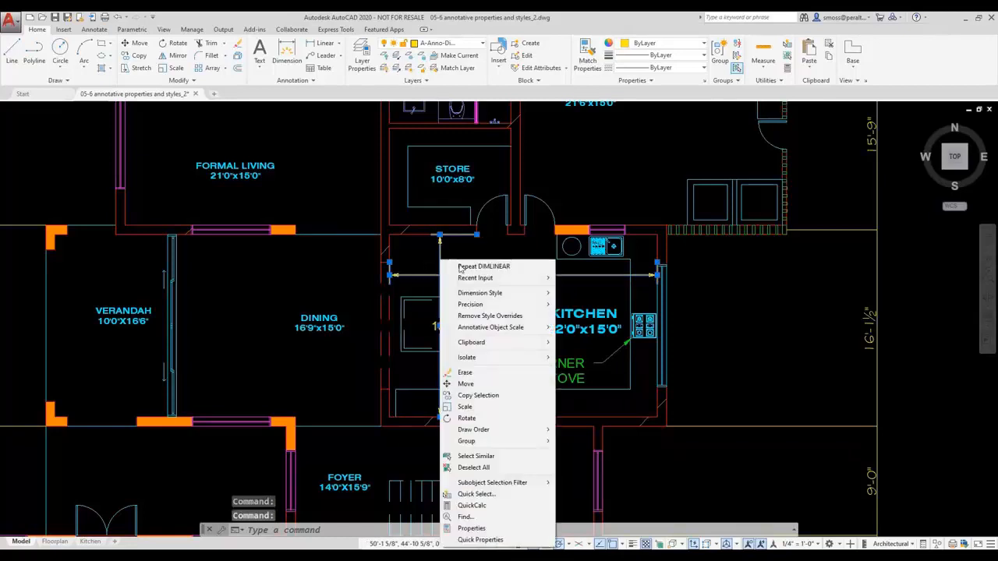
click(472, 528)
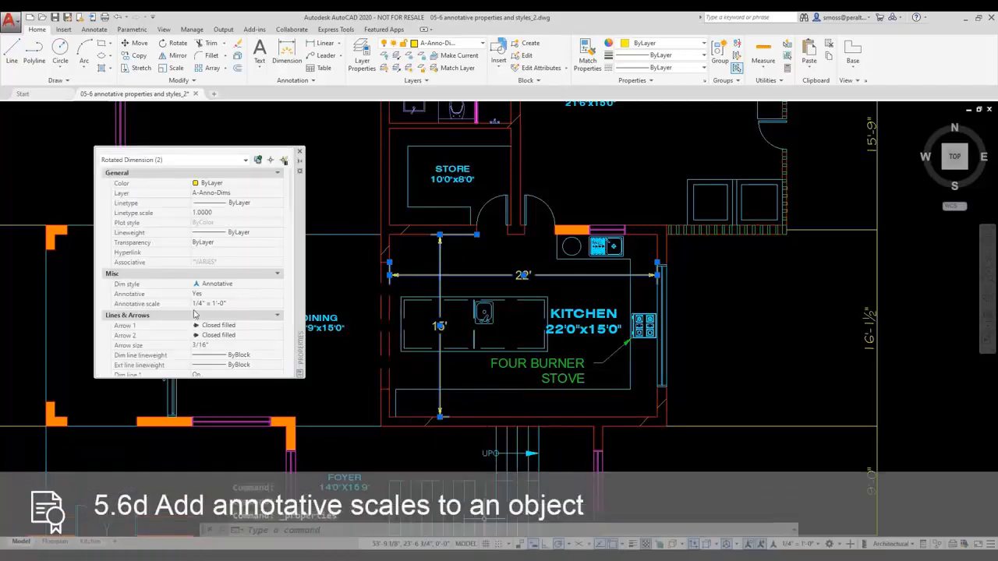
Step: Add the 1" = 1'-0" annotative scale to both kitchen dimensions, deselect them, and switch to the Kitchen layout
click(242, 305)
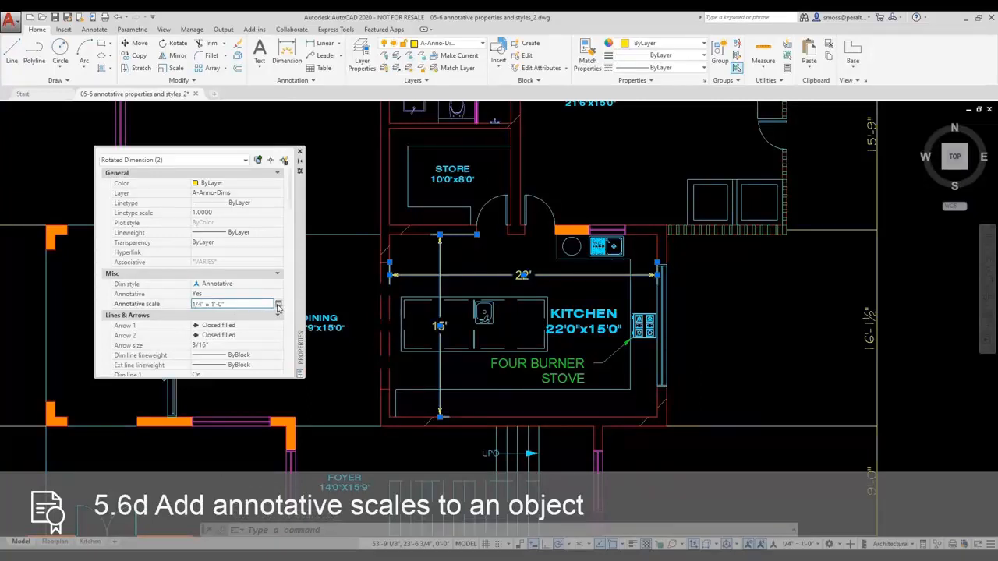
click(278, 305)
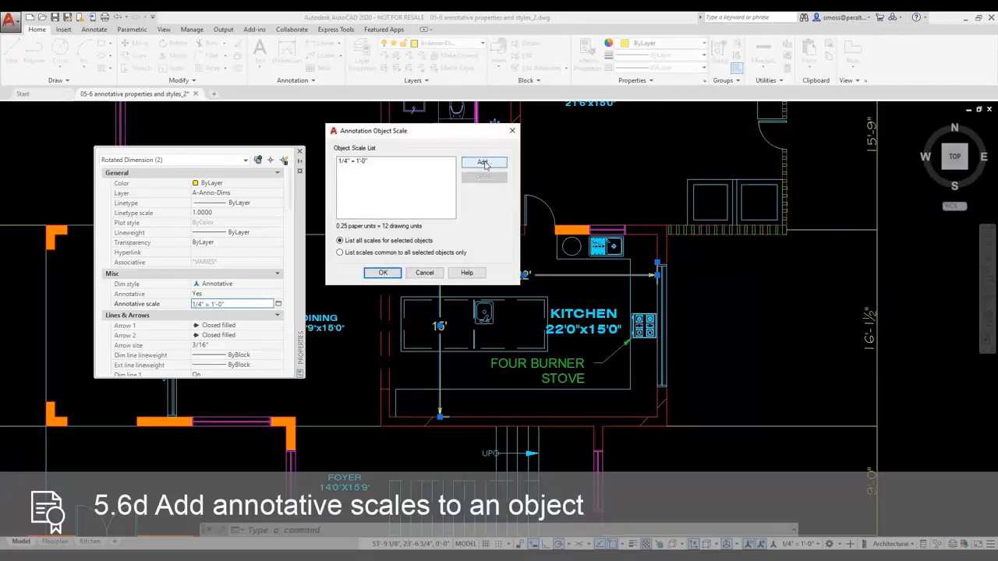
click(483, 163)
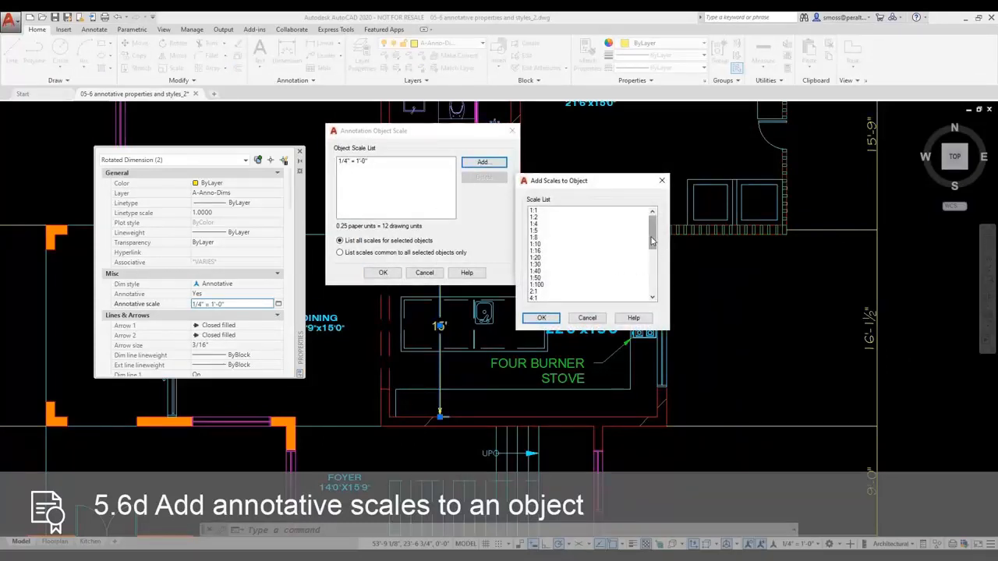
drag(652, 232, 651, 283)
click(545, 278)
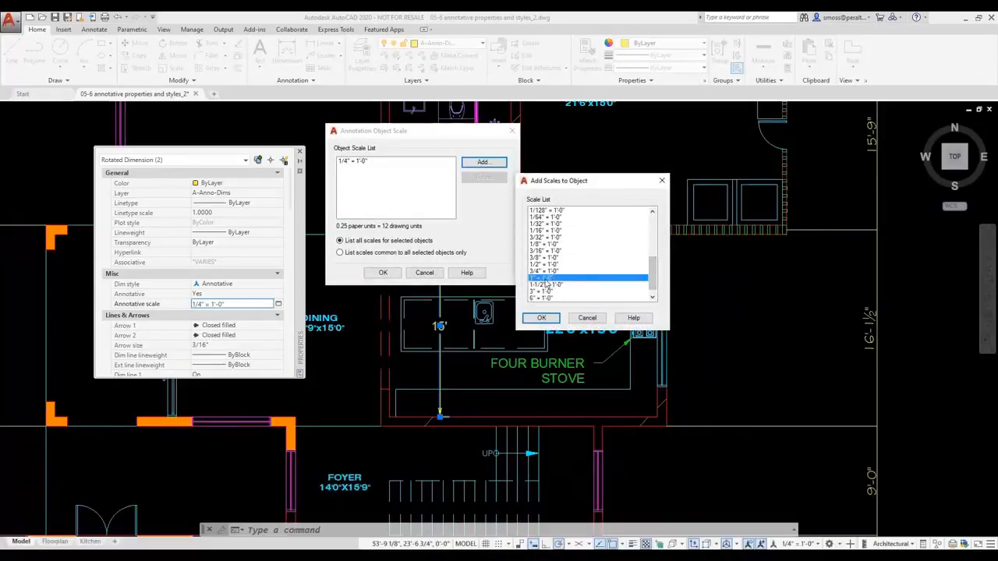
click(541, 318)
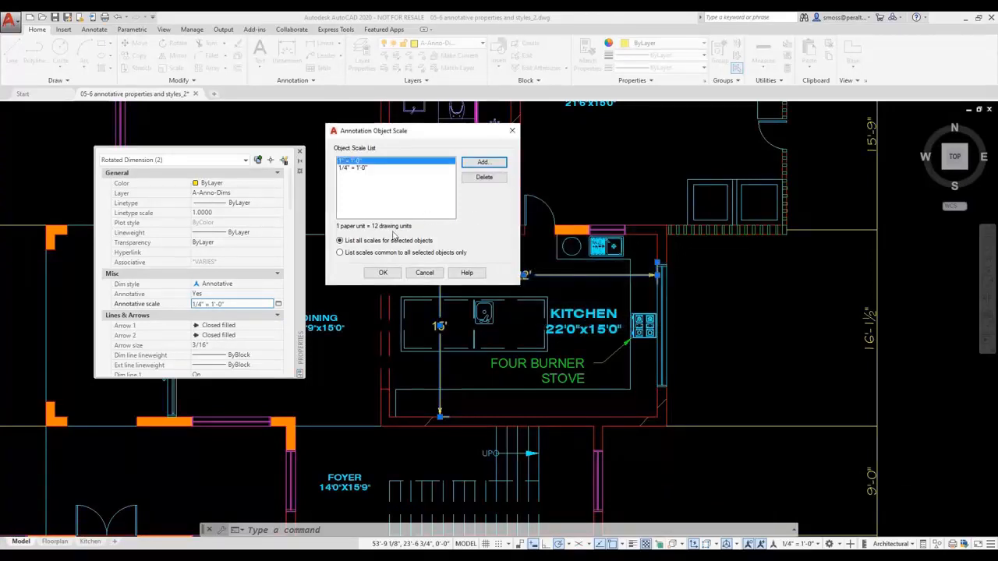
click(383, 272)
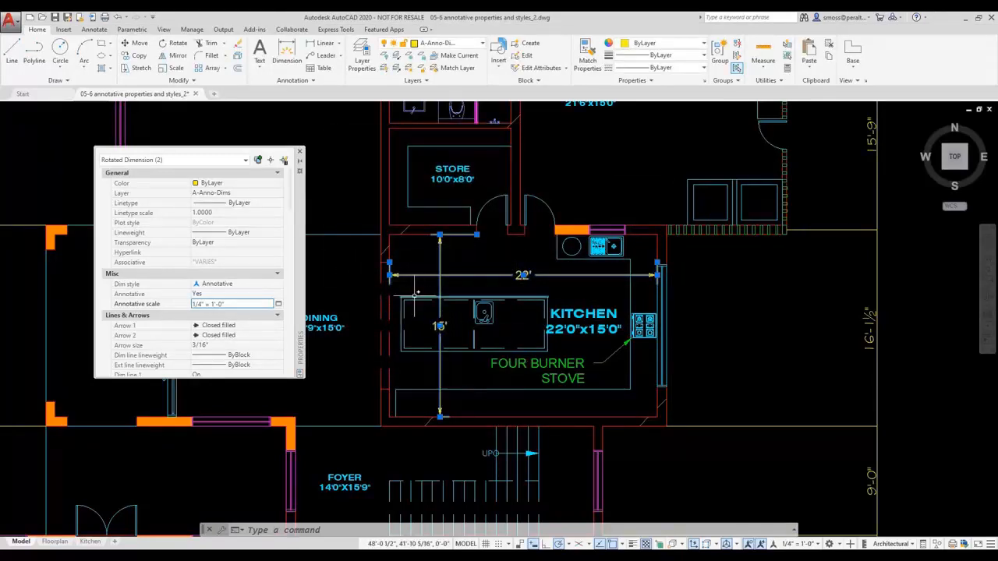
key(Escape)
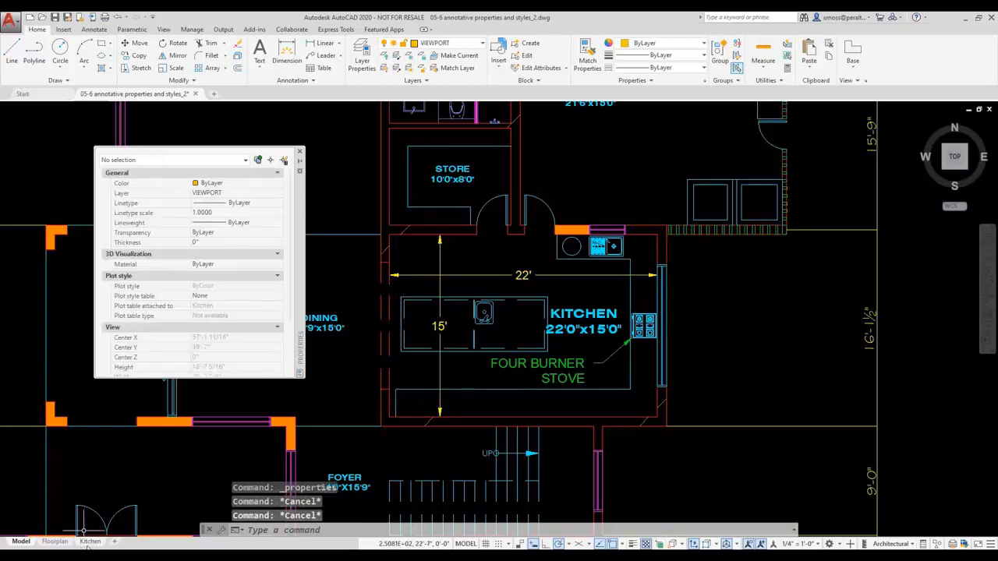
click(91, 541)
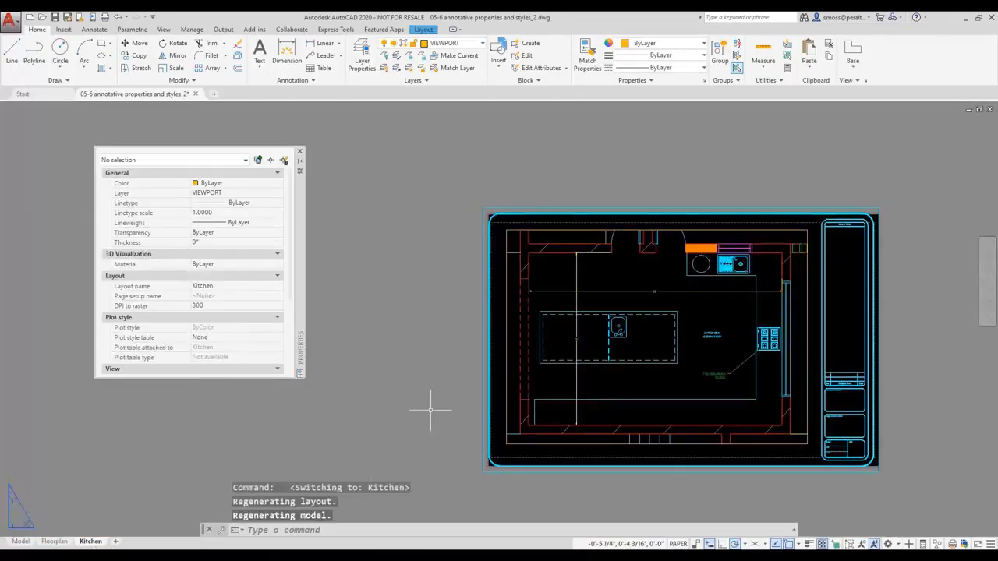